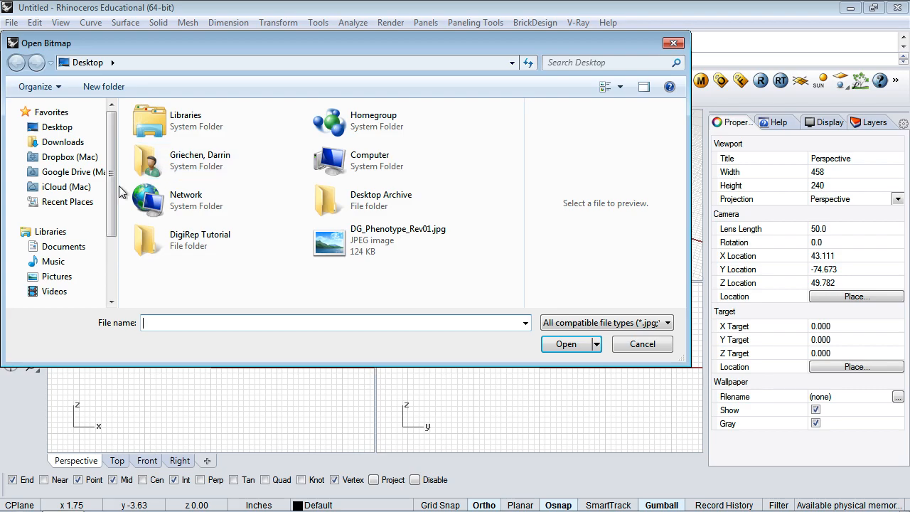
# Step: Browse to the F14_210-102 - Shared folder on the Dropbox drive for the picture frame's image
pyautogui.scroll(-4, 71, 177)
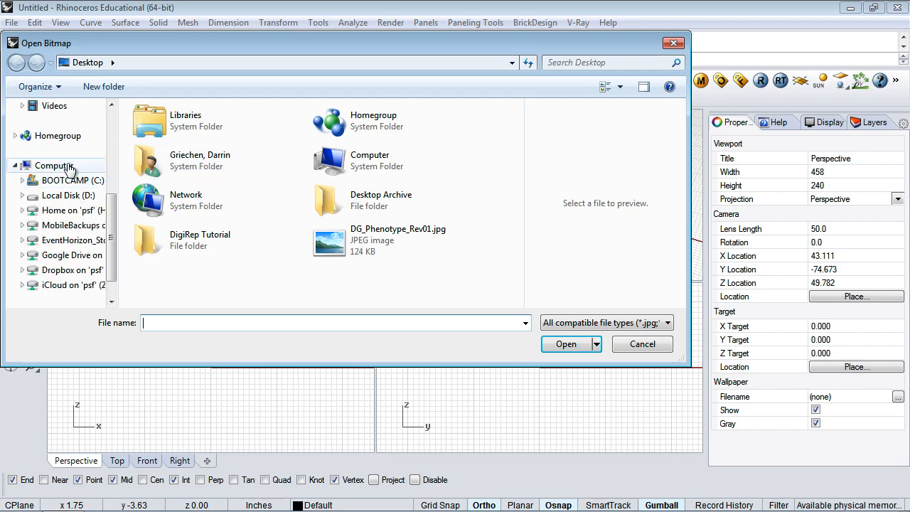
pyautogui.click(79, 271)
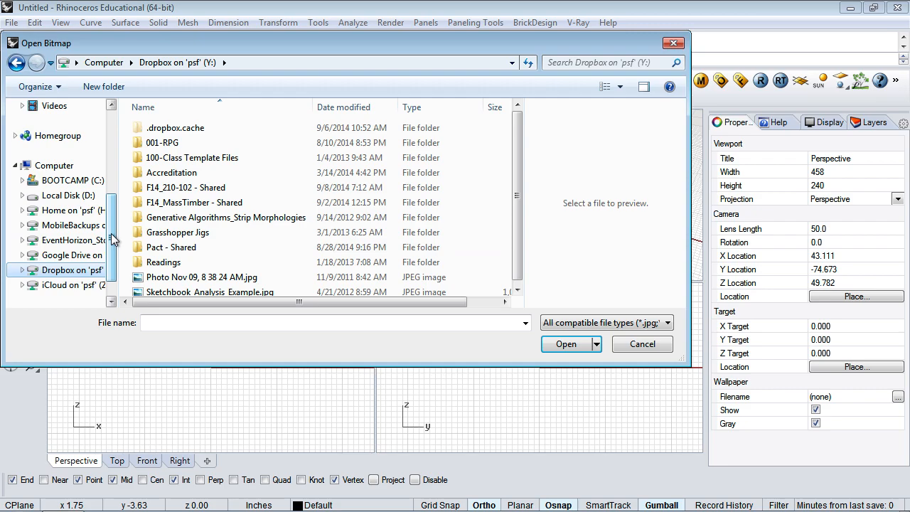
pyautogui.moveTo(112, 234); pyautogui.dragTo(111, 243)
pyautogui.click(187, 190)
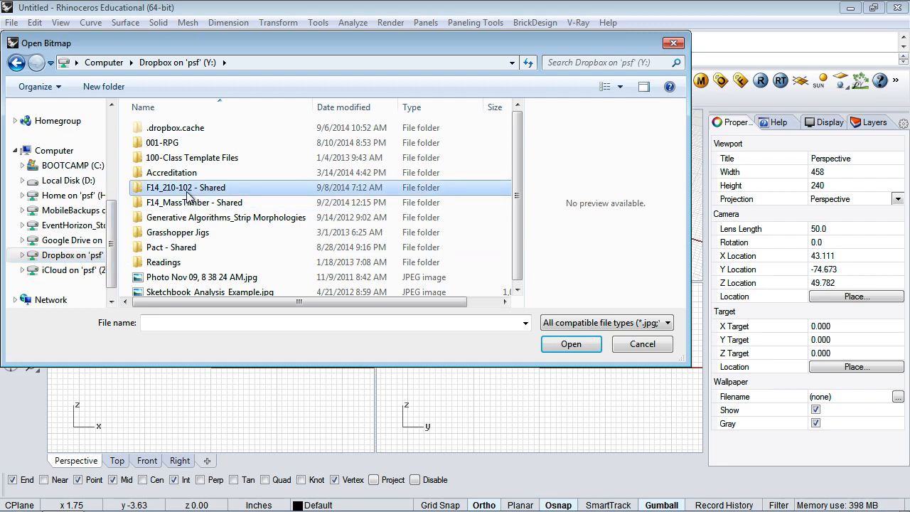
pyautogui.click(136, 191)
pyautogui.doubleClick(136, 191)
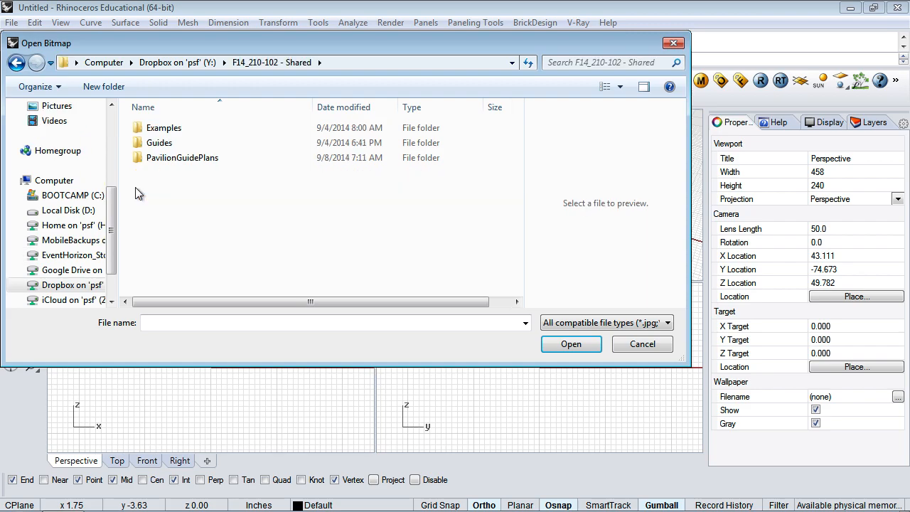
# Step: Check the Guides folder for images and review the compatible bitmap file types
pyautogui.doubleClick(152, 141)
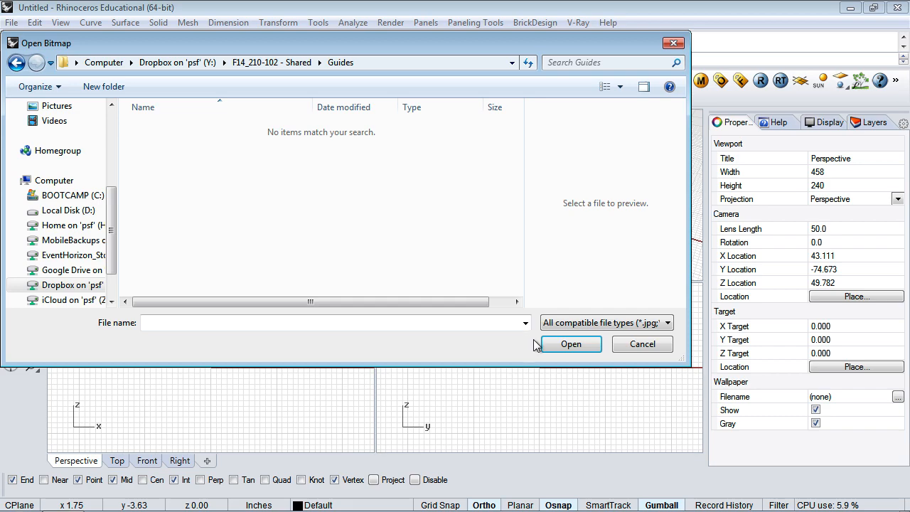
pyautogui.click(573, 324)
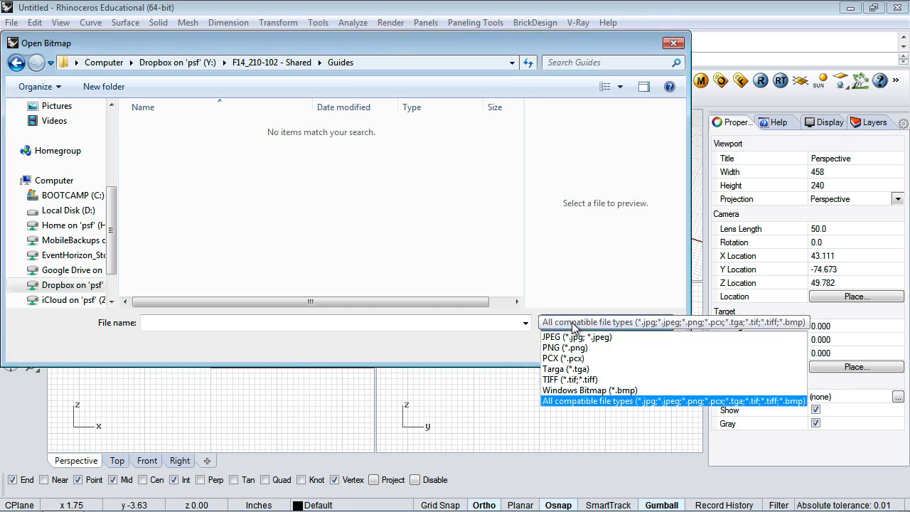
pyautogui.click(520, 342)
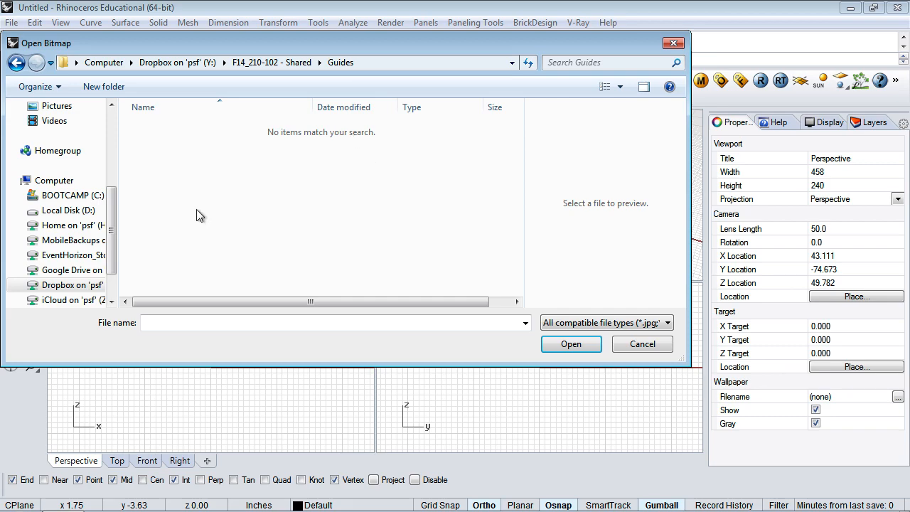
# Step: Switch to Finder and show the contents of the Guides folder in F14_210-102 - Shared, found under the Current Class tag
pyautogui.moveTo(307, 510)
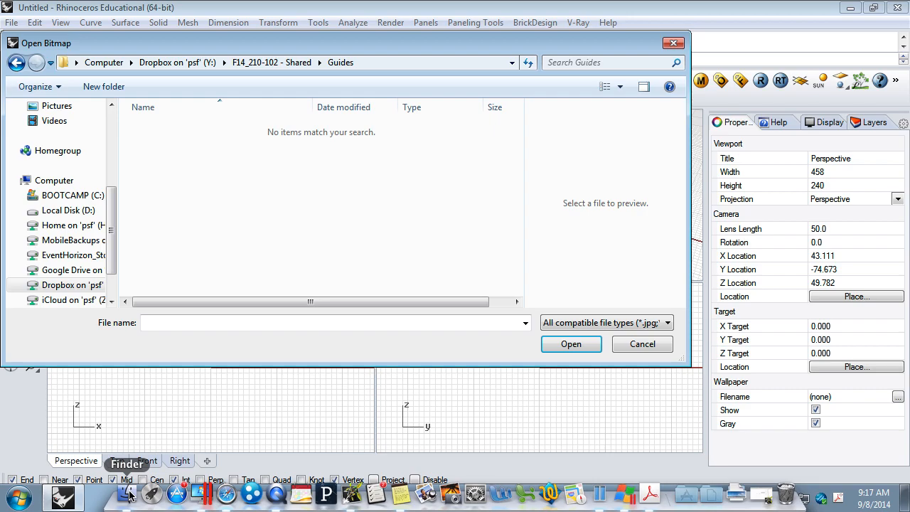
pyautogui.click(129, 495)
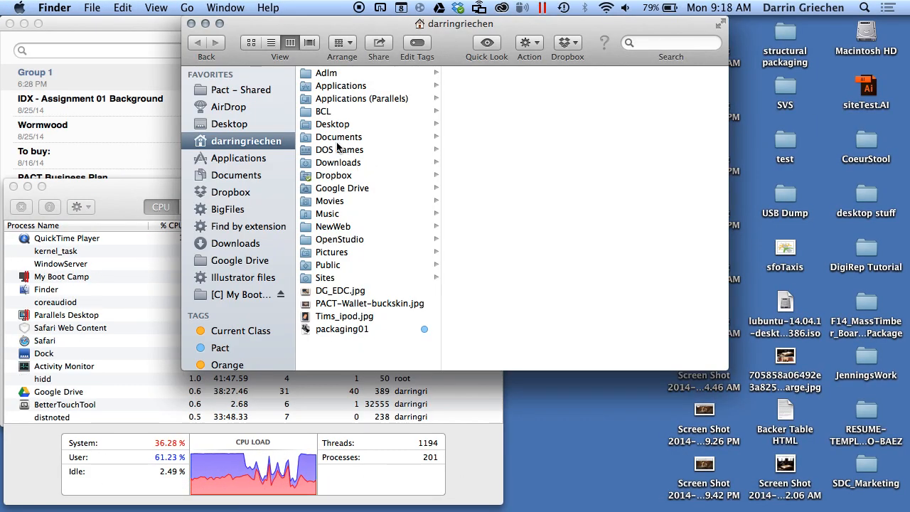
pyautogui.click(242, 329)
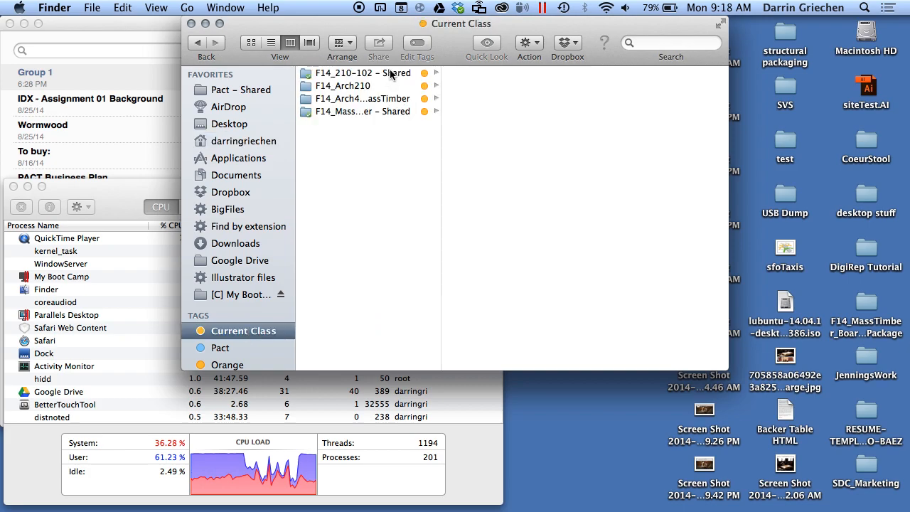
pyautogui.click(393, 73)
pyautogui.click(484, 113)
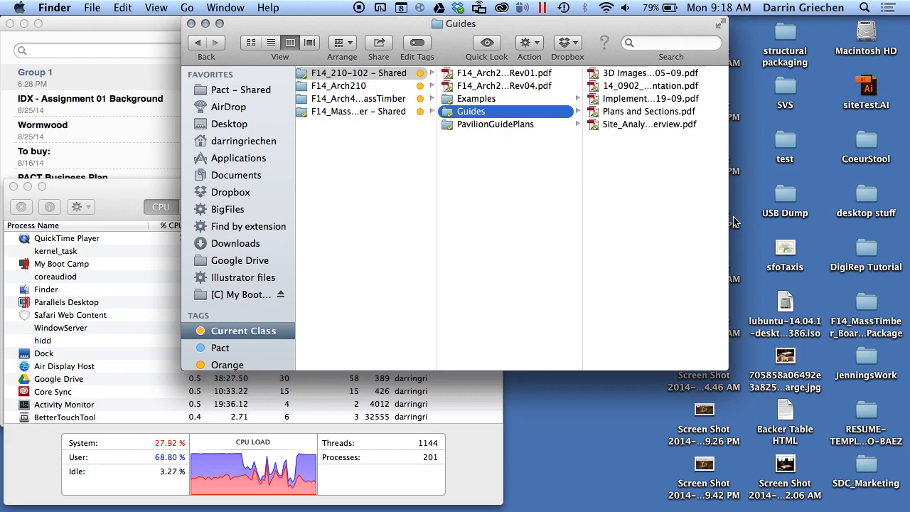
# Step: Widen the Finder window and preview the 3D Images PDF in Guides and reindeer_floorplan.gif in PavilionGuidePlans
pyautogui.moveTo(728, 218); pyautogui.dragTo(849, 221)
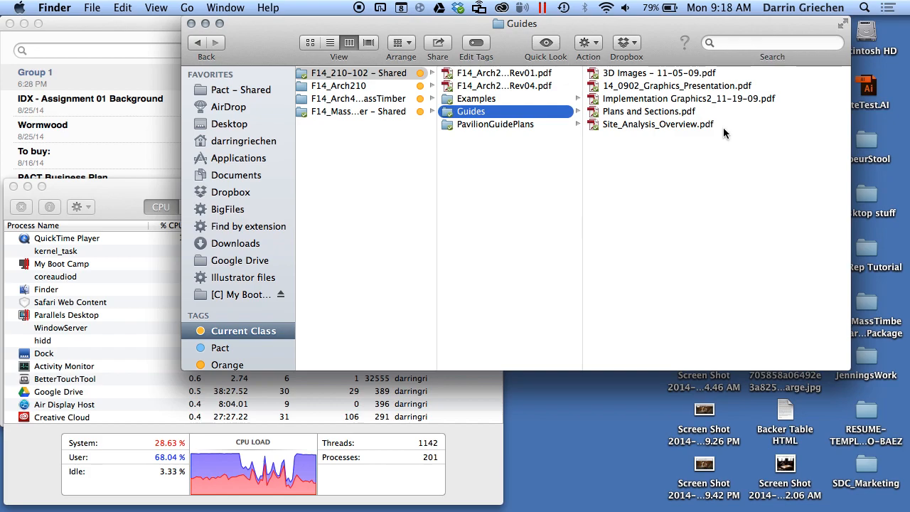
pyautogui.click(661, 75)
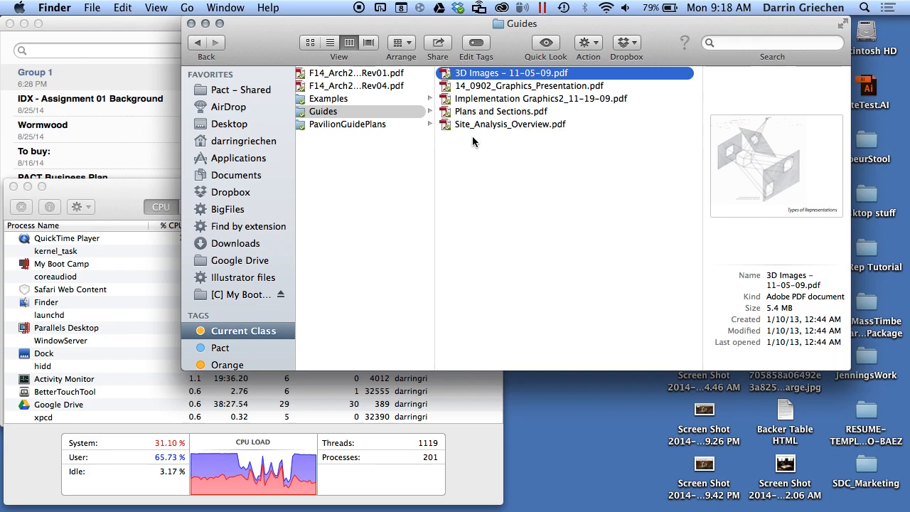
pyautogui.click(375, 125)
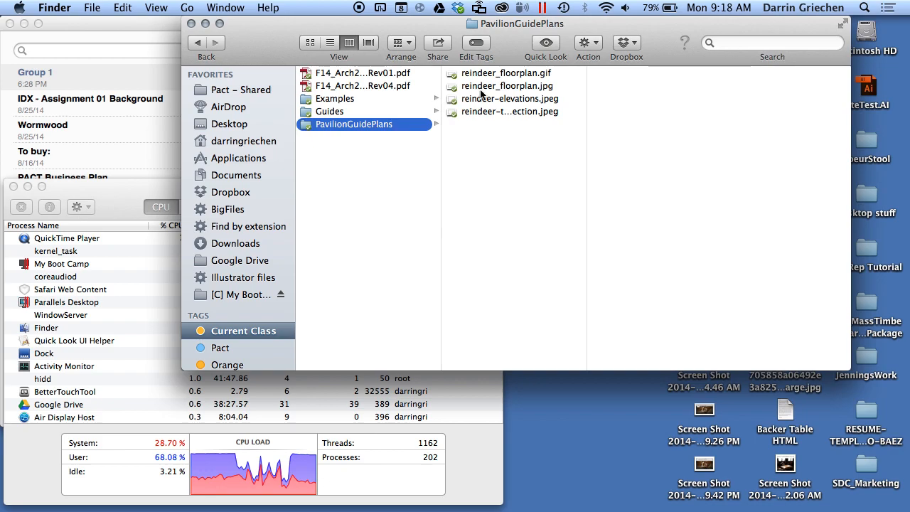
pyautogui.click(499, 75)
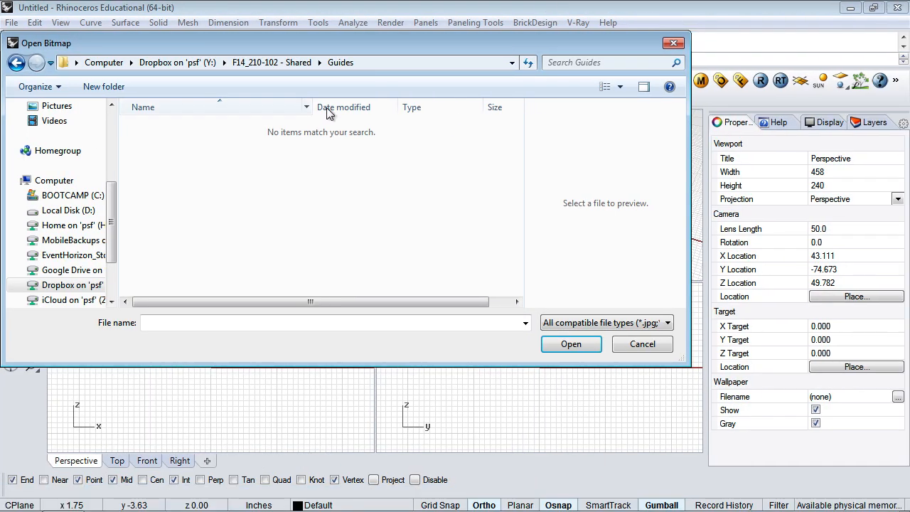
# Step: Switch back to Rhinoceros and load reindeer_floorplan.jpg from the PavilionGuidePlans folder as the picture frame image
pyautogui.click(290, 64)
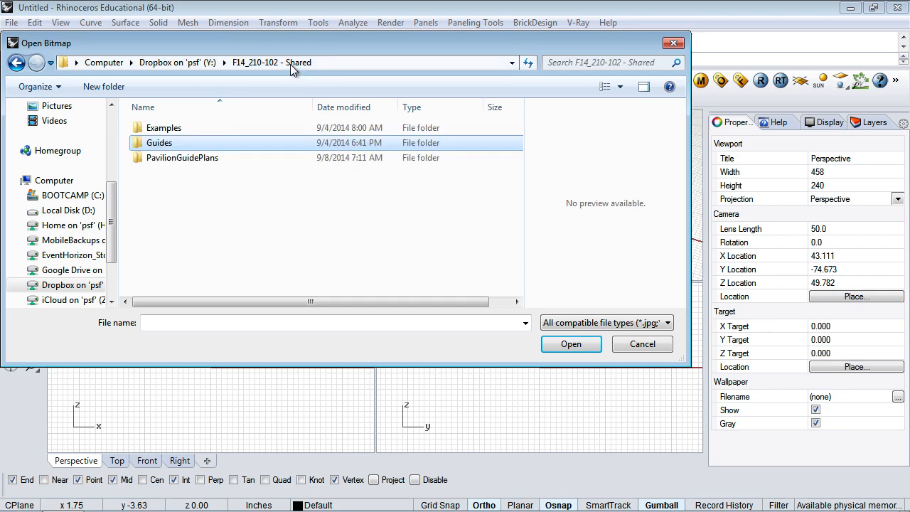
pyautogui.click(186, 162)
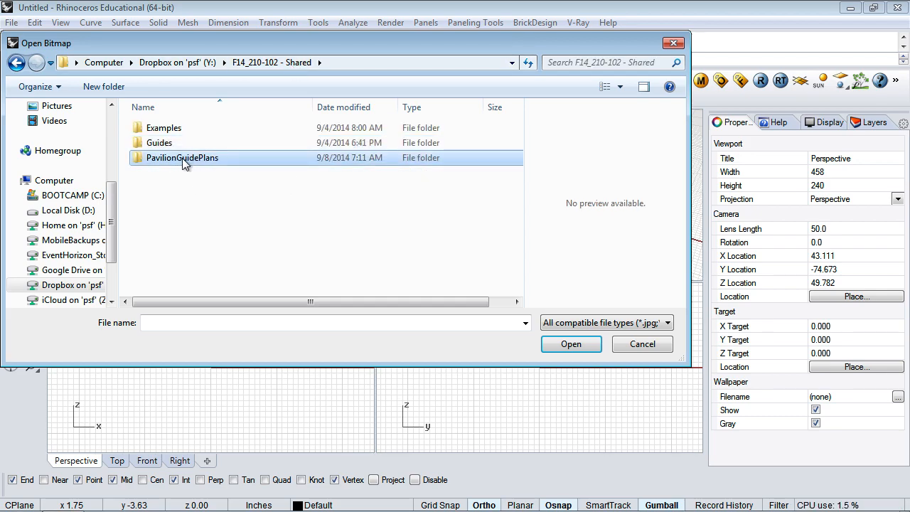
pyautogui.doubleClick(188, 159)
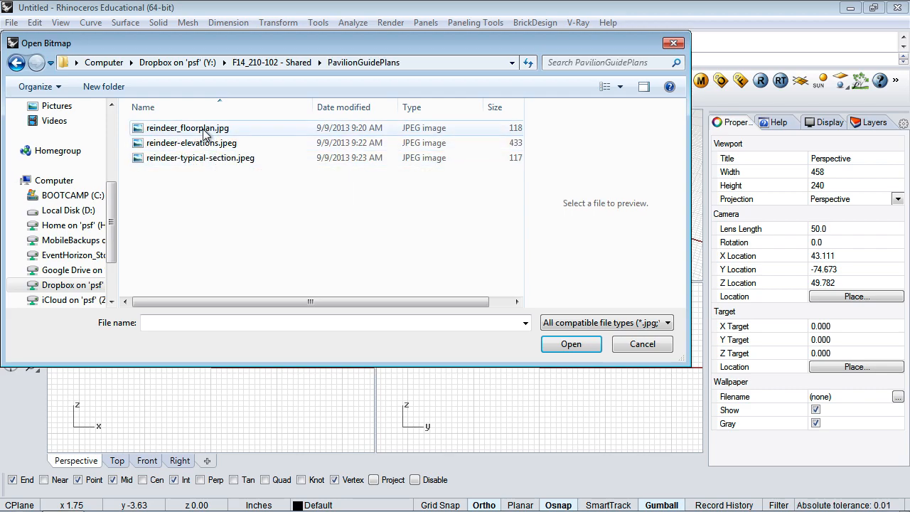
pyautogui.click(205, 131)
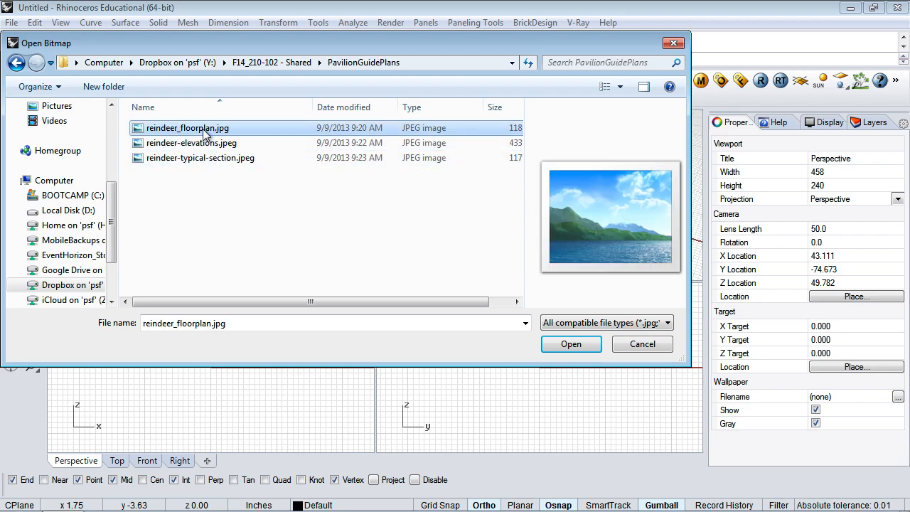
pyautogui.click(570, 344)
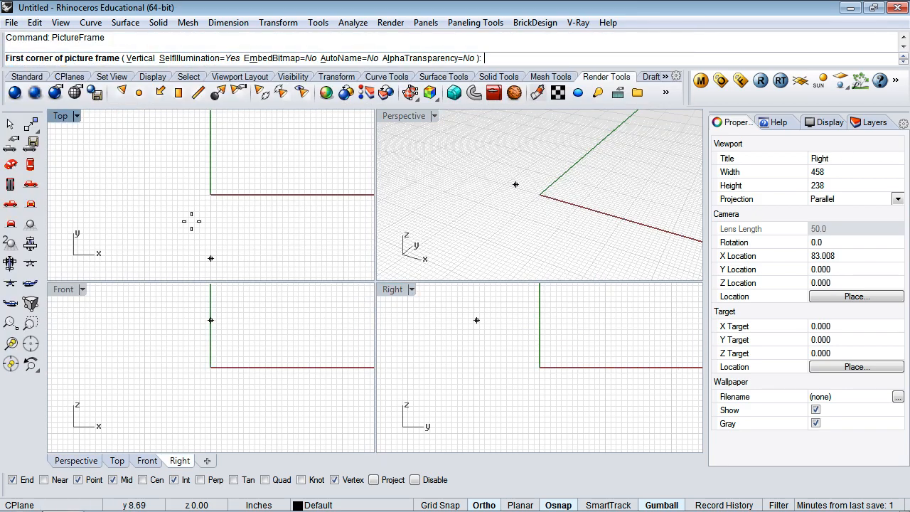
# Step: Place the floor plan picture frame across the Y axis above the origin in the Top view and maximize that viewport
pyautogui.click(122, 133)
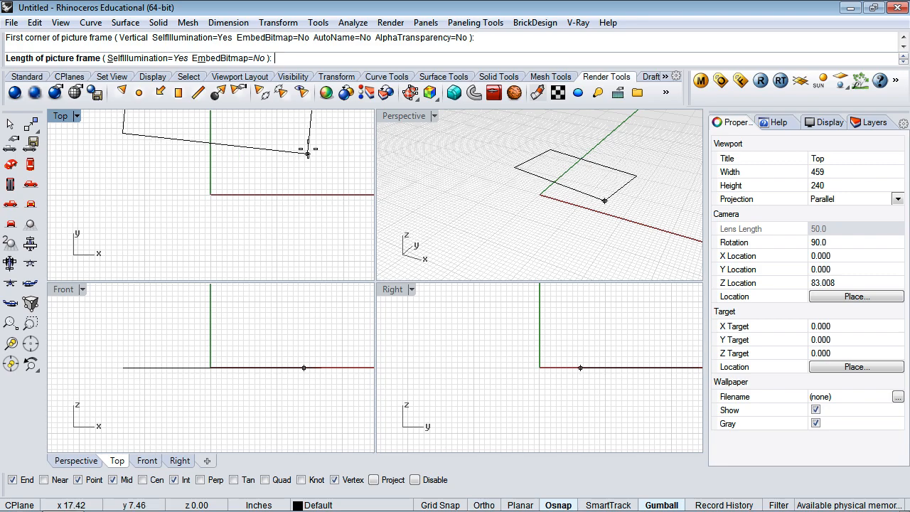
pyautogui.click(310, 144)
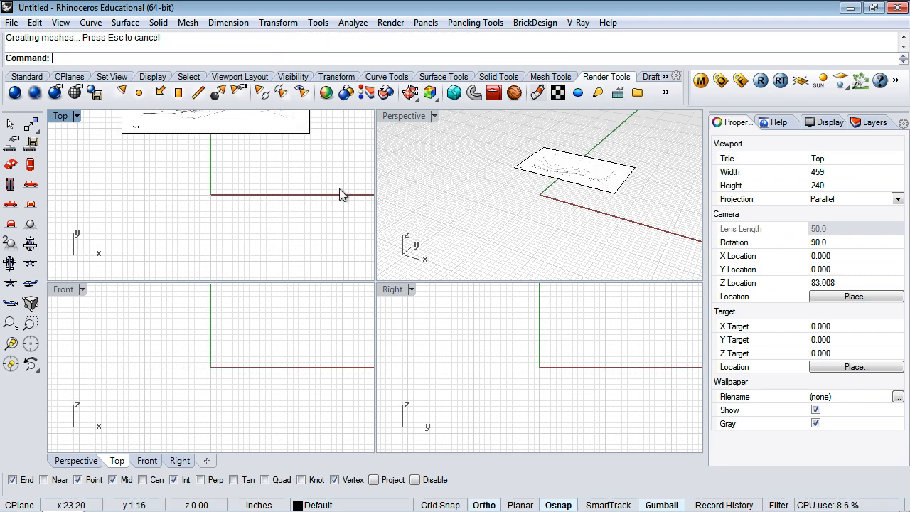
pyautogui.moveTo(335, 142); pyautogui.dragTo(329, 229, button='right')
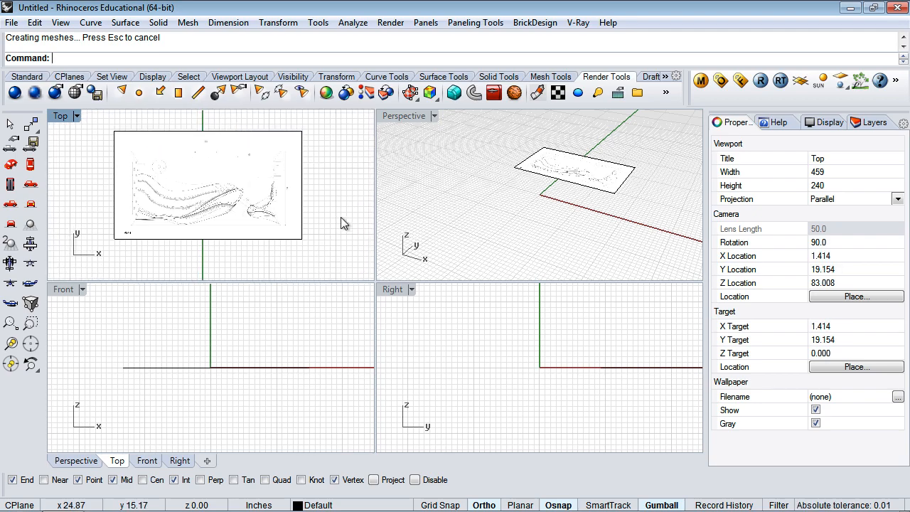
pyautogui.doubleClick(61, 118)
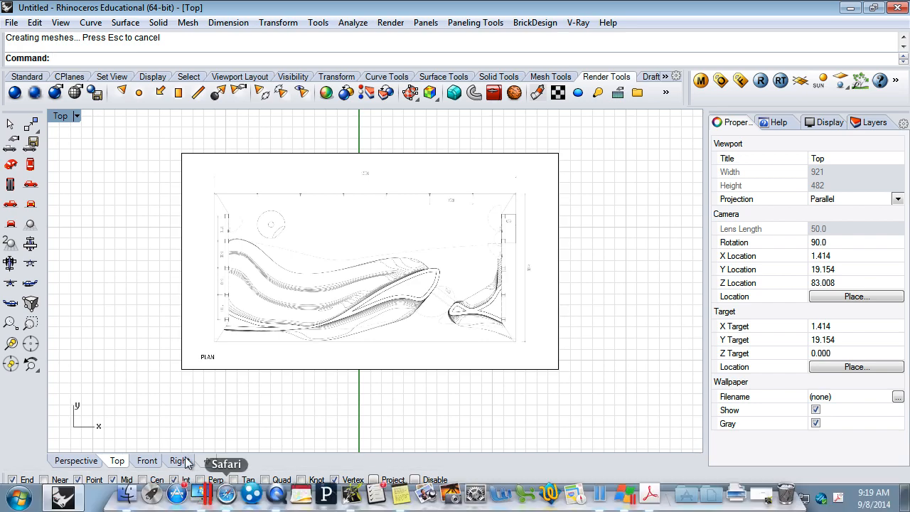
# Step: Switch to Finder and review the Examples, PavilionGuidePlans and Guides folders inside F14_210-102 - Shared
pyautogui.moveTo(28, 509)
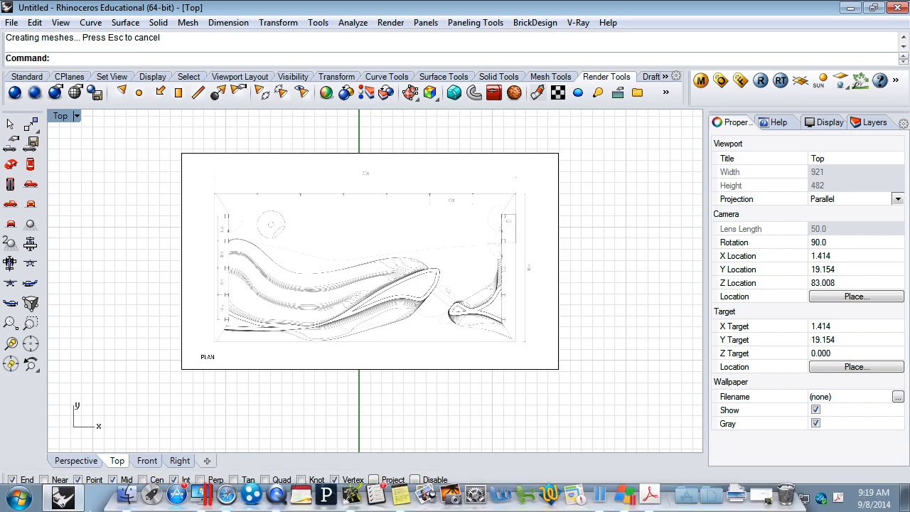
pyautogui.click(128, 498)
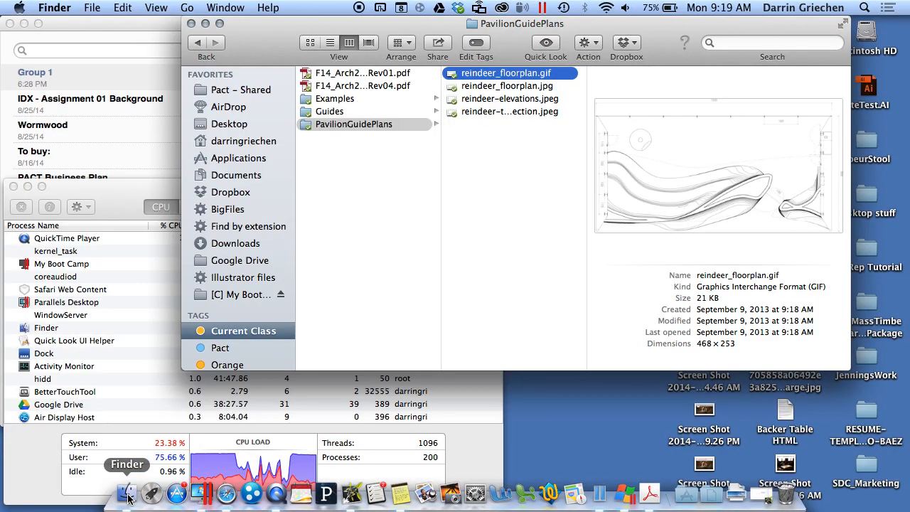
pyautogui.click(339, 113)
pyautogui.click(340, 99)
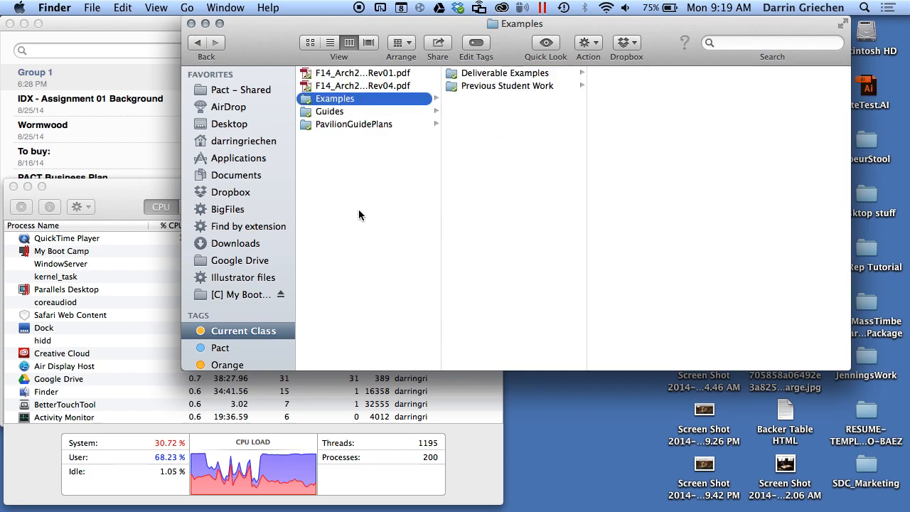
pyautogui.click(366, 125)
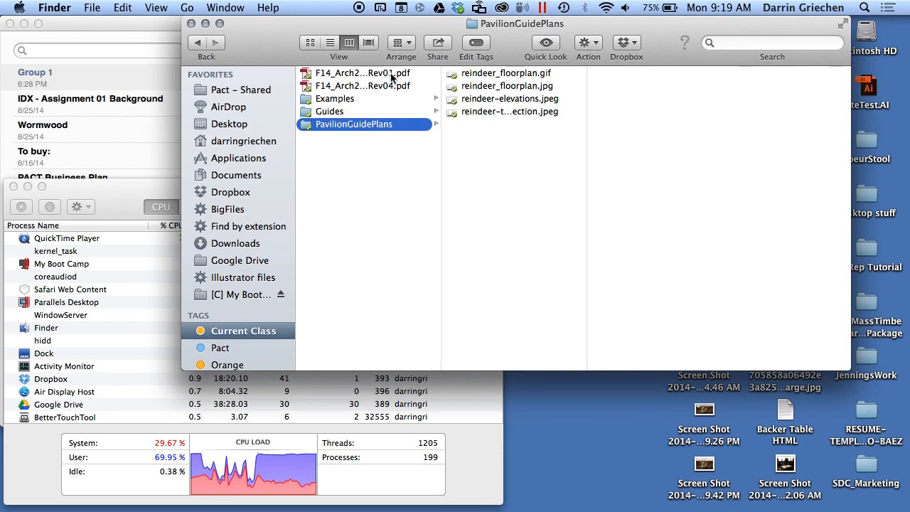
pyautogui.click(340, 110)
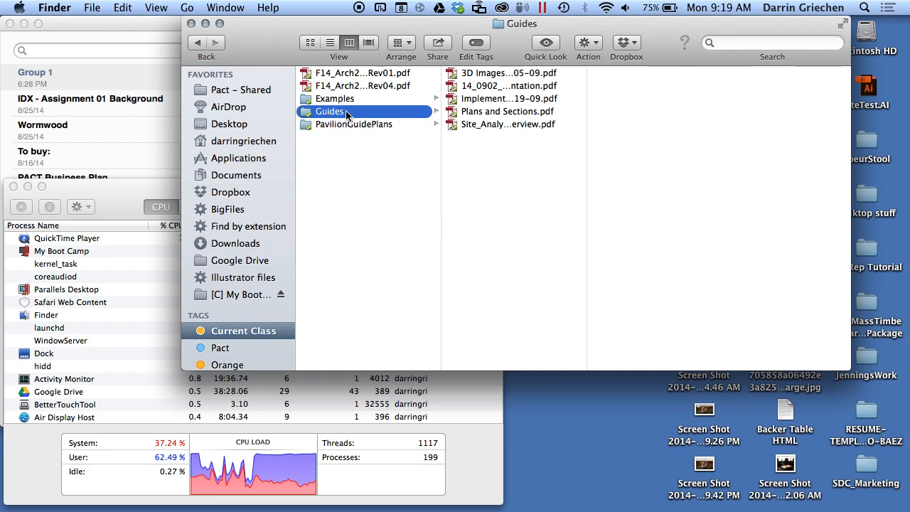
pyautogui.click(254, 334)
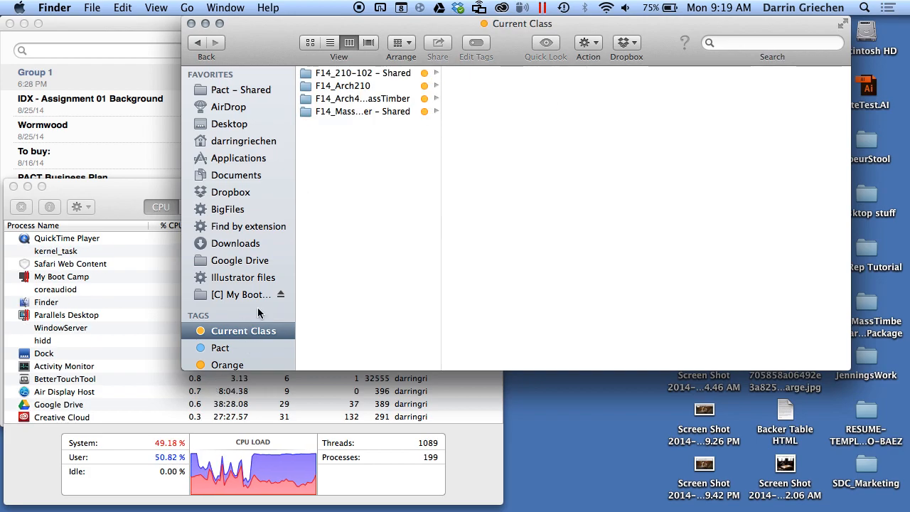
pyautogui.click(371, 74)
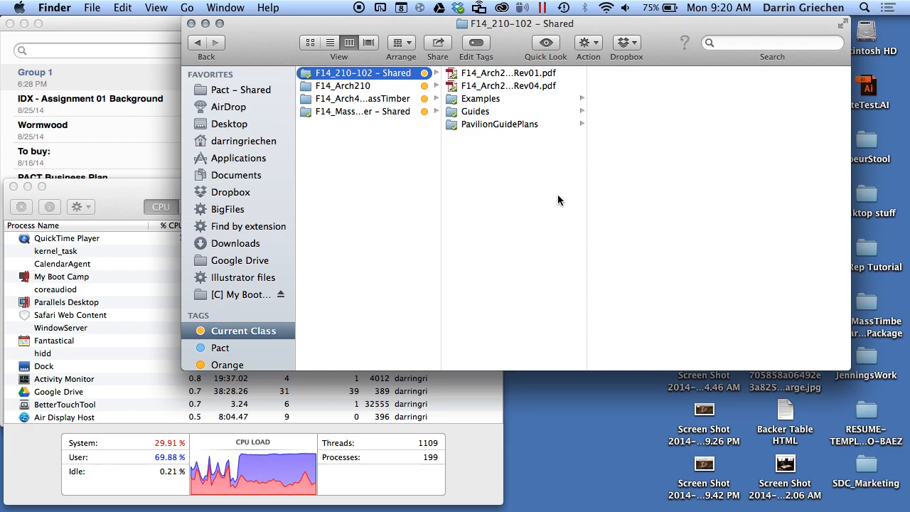
# Step: Return to Rhinoceros and examine the dimensions and linework of the floor plan image in the Top view
pyautogui.hotkey('ctrl', 'Right')
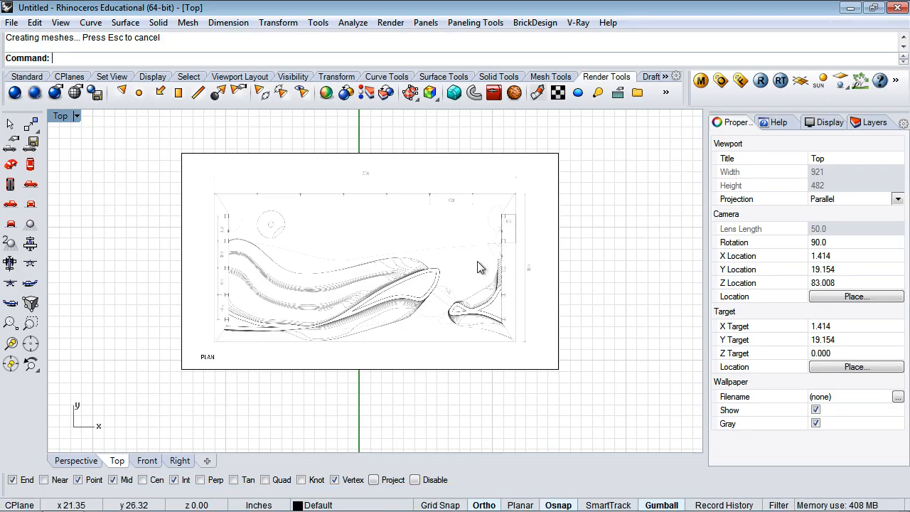
pyautogui.scroll(5, 422, 294)
pyautogui.scroll(-3, 422, 294)
pyautogui.scroll(4, 422, 294)
pyautogui.scroll(-1, 422, 294)
pyautogui.scroll(-5, 422, 293)
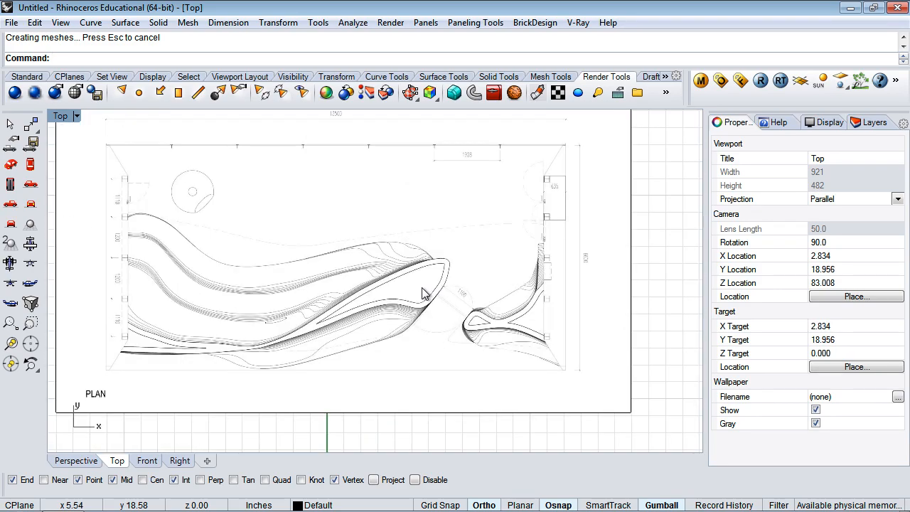
pyautogui.scroll(5, 551, 155)
pyautogui.scroll(-5, 551, 155)
pyautogui.scroll(5, 551, 154)
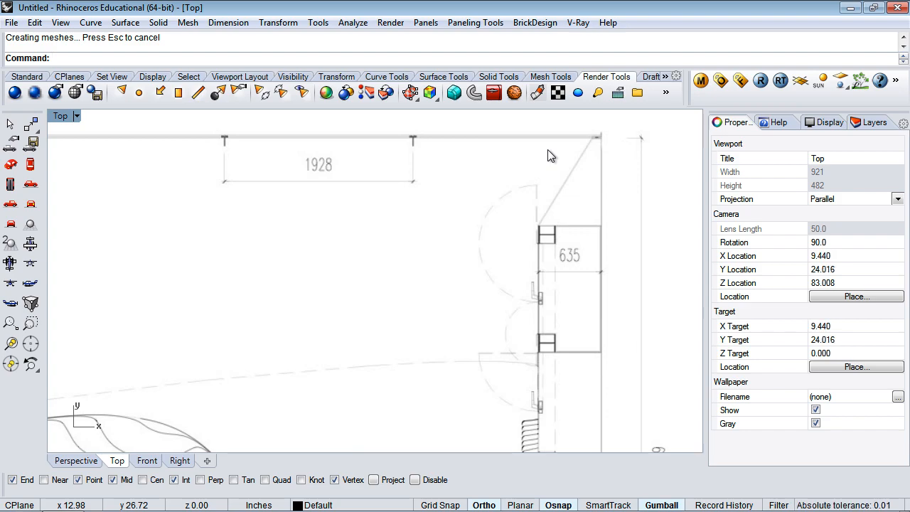
pyautogui.scroll(-5, 548, 150)
pyautogui.scroll(2, 548, 152)
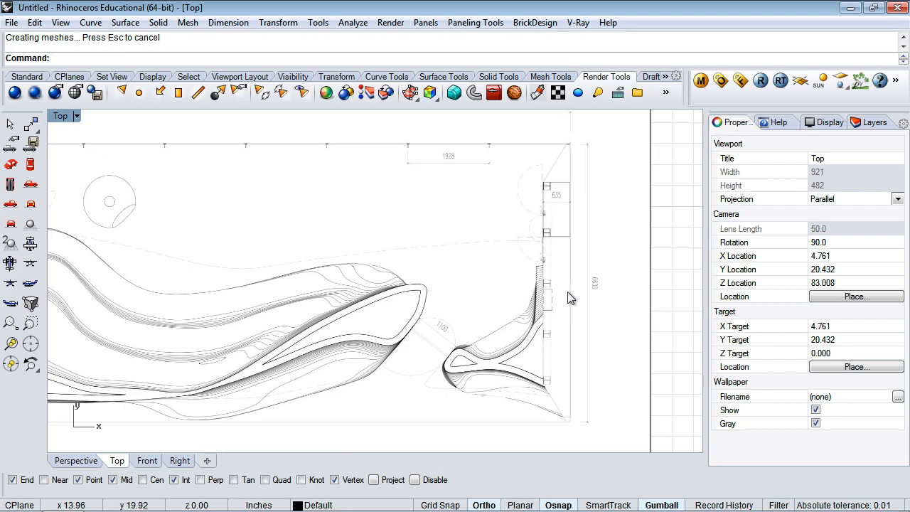
# Step: Move the floor plan picture frame from the lower-left corner of the pavilion outline to the origin (0), then deselect it
pyautogui.scroll(-5, 567, 292)
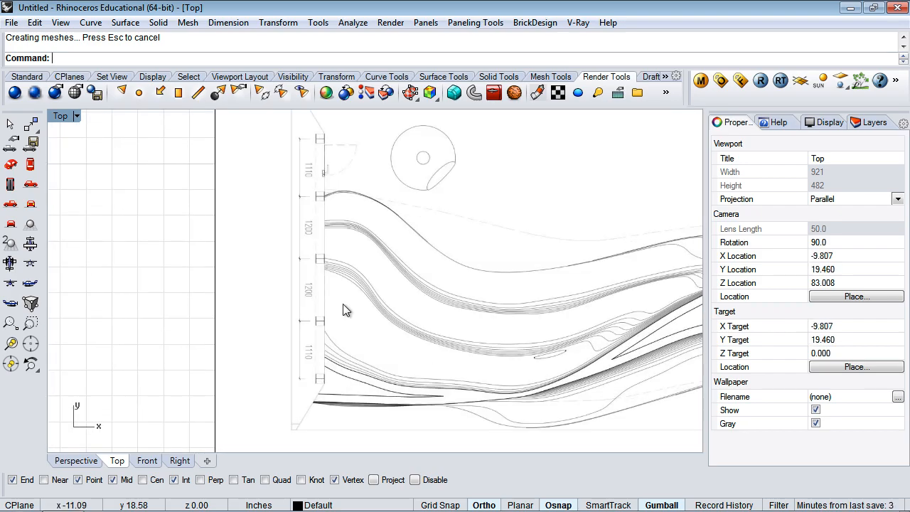
pyautogui.click(334, 344)
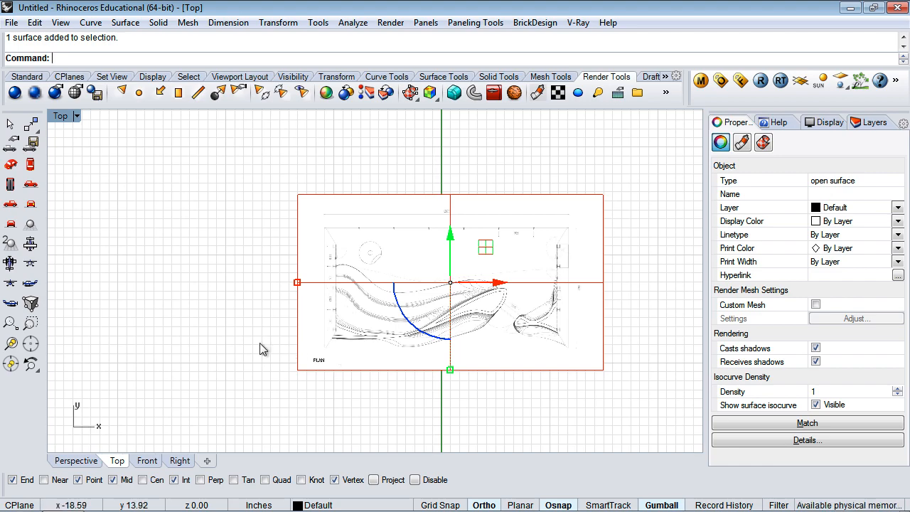
pyautogui.scroll(5, 339, 353)
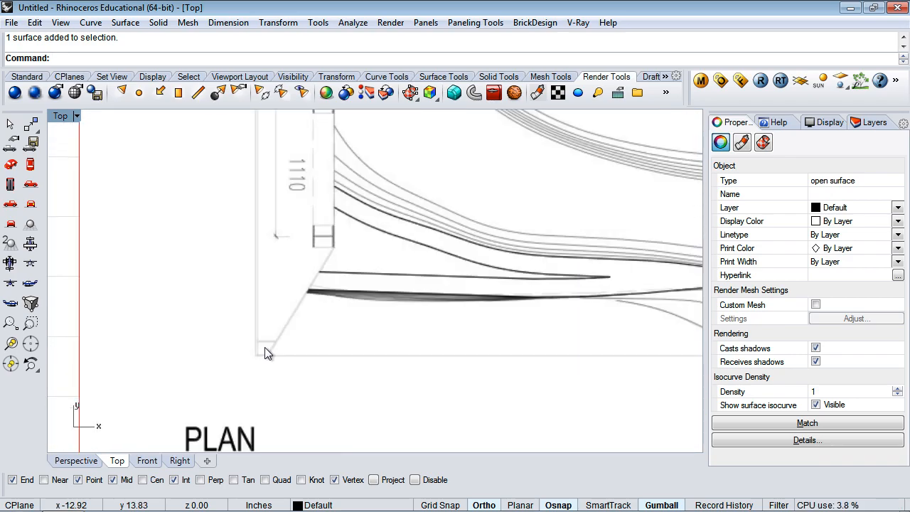
pyautogui.scroll(-2, 265, 352)
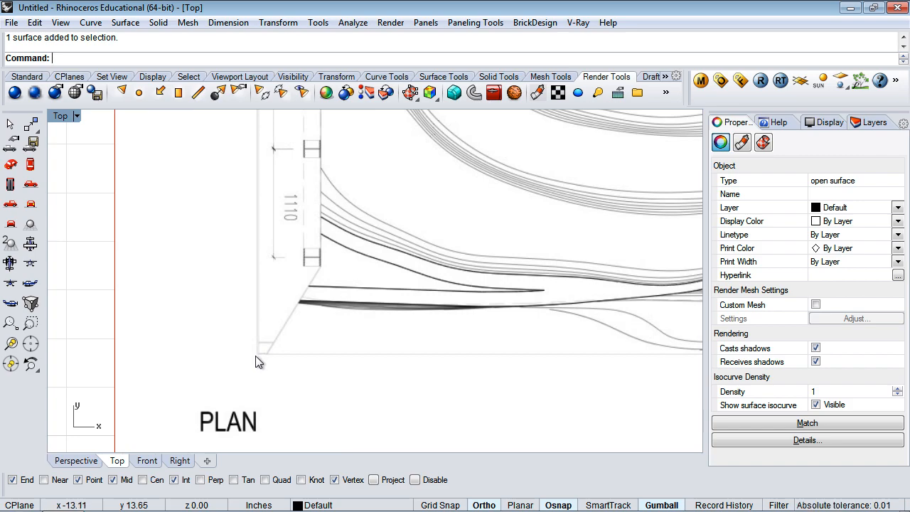
pyautogui.scroll(3, 257, 361)
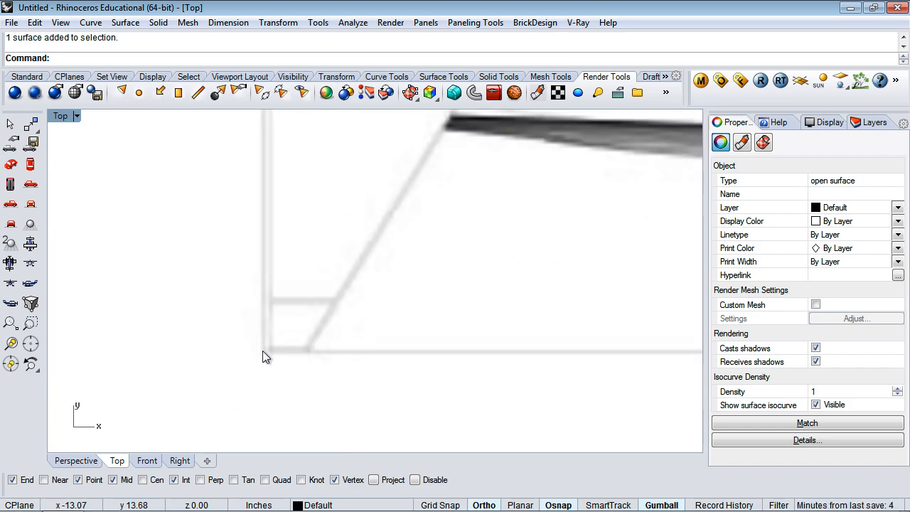
pyautogui.write('Move')
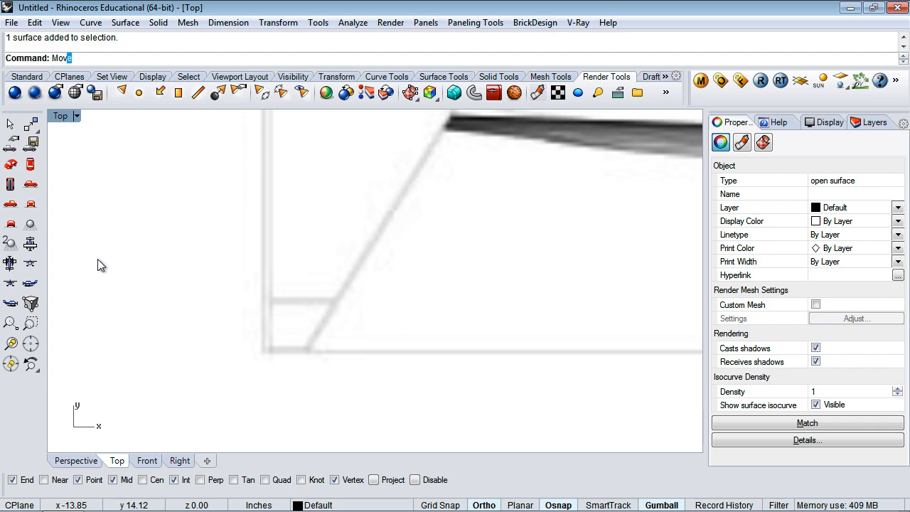
pyautogui.press('Return')
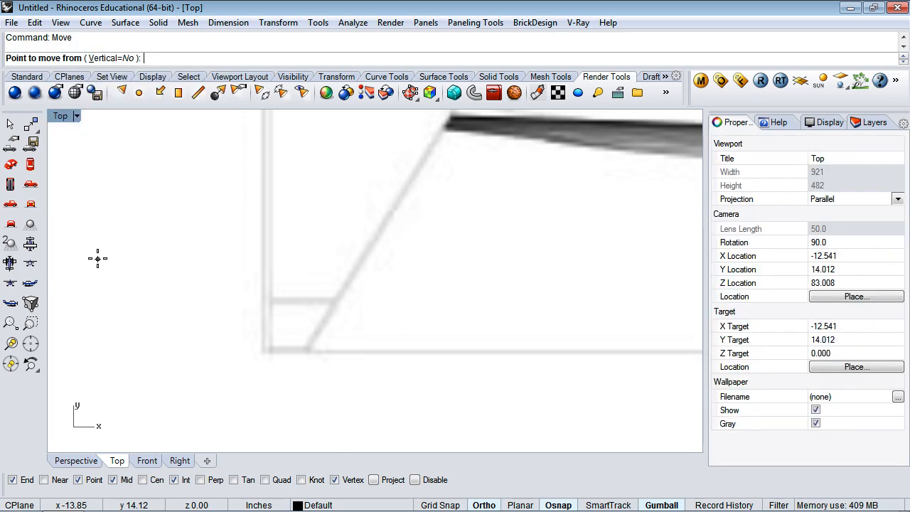
pyautogui.click(263, 353)
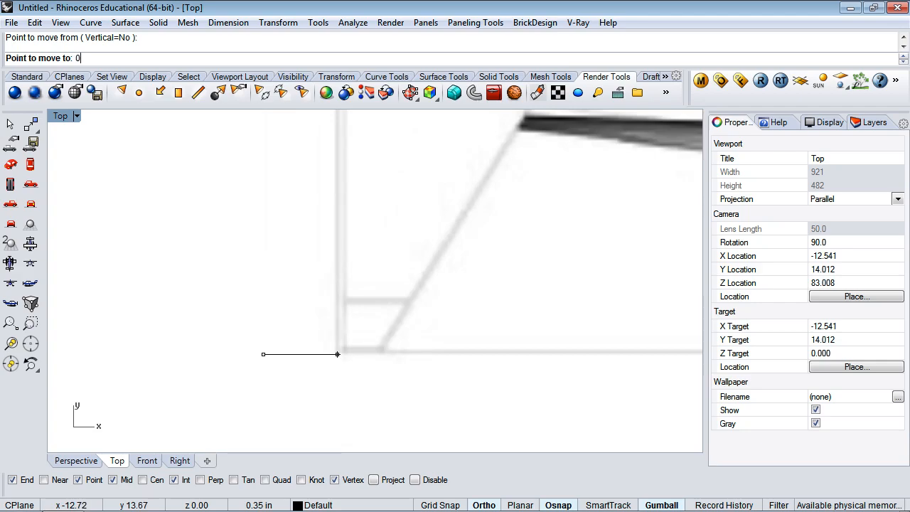
pyautogui.write('0')
pyautogui.press('Return')
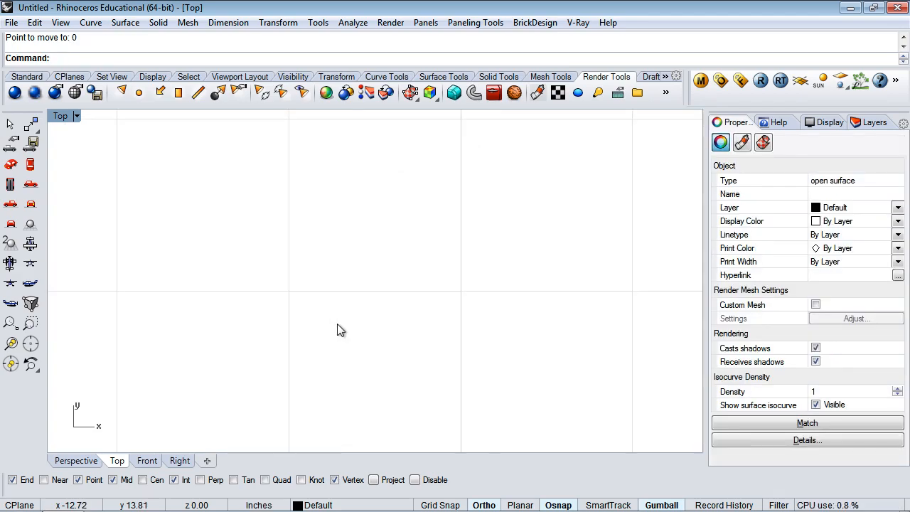
pyautogui.scroll(-4, 337, 329)
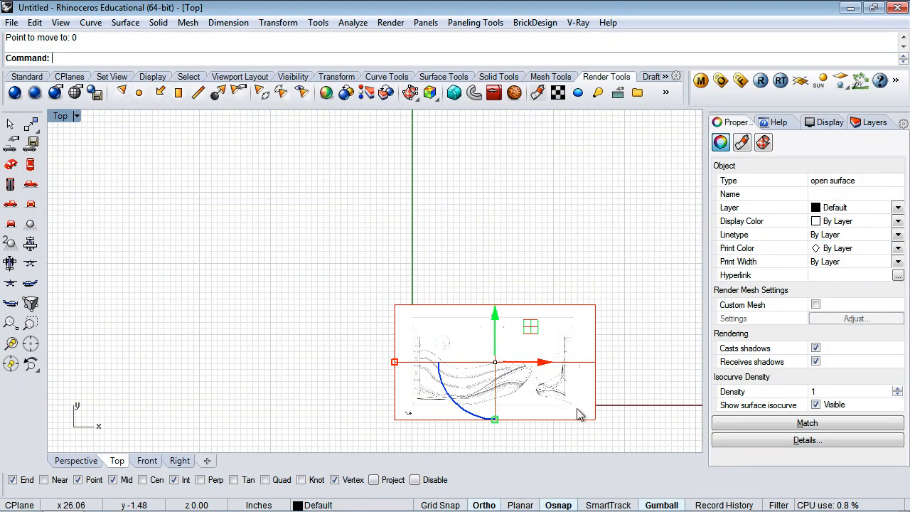
pyautogui.click(614, 386)
# Step: Examine the dimensions along the plan's left wall and the overall length dimension above the pavilion outline
pyautogui.scroll(8, 437, 410)
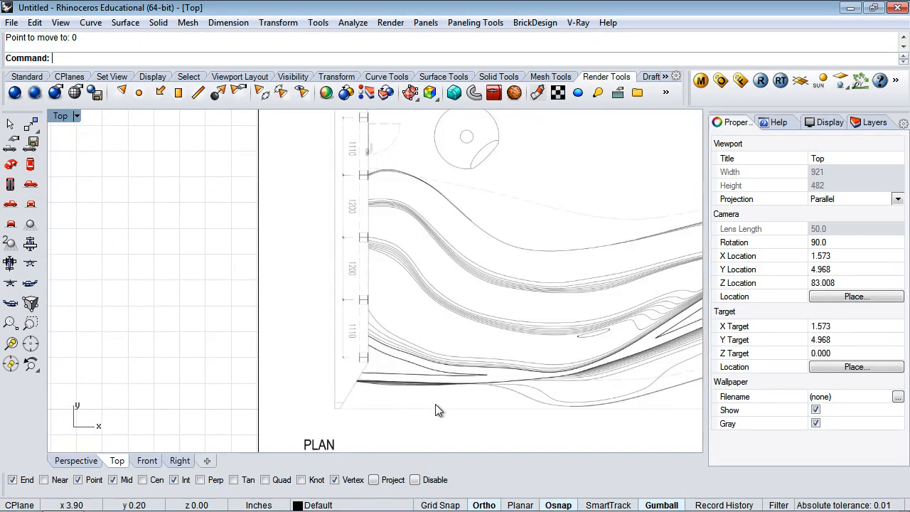
pyautogui.moveTo(185, 308); pyautogui.dragTo(81, 247, button='right')
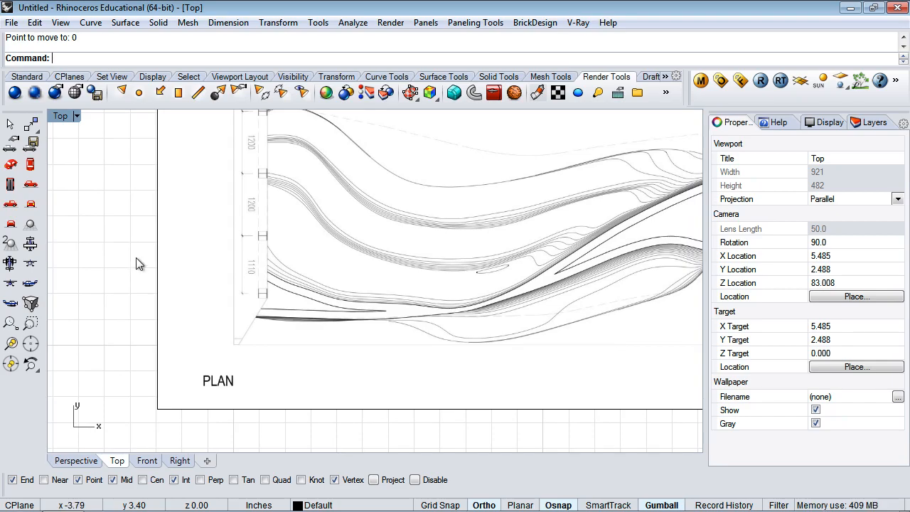
pyautogui.scroll(5, 135, 258)
pyautogui.scroll(-8, 139, 265)
pyautogui.scroll(3, 139, 265)
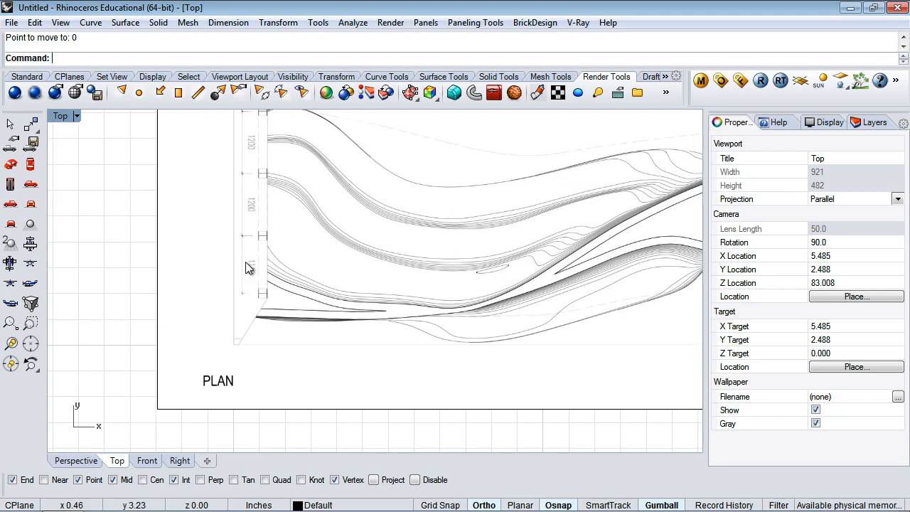
pyautogui.scroll(5, 245, 263)
pyautogui.scroll(-4, 245, 265)
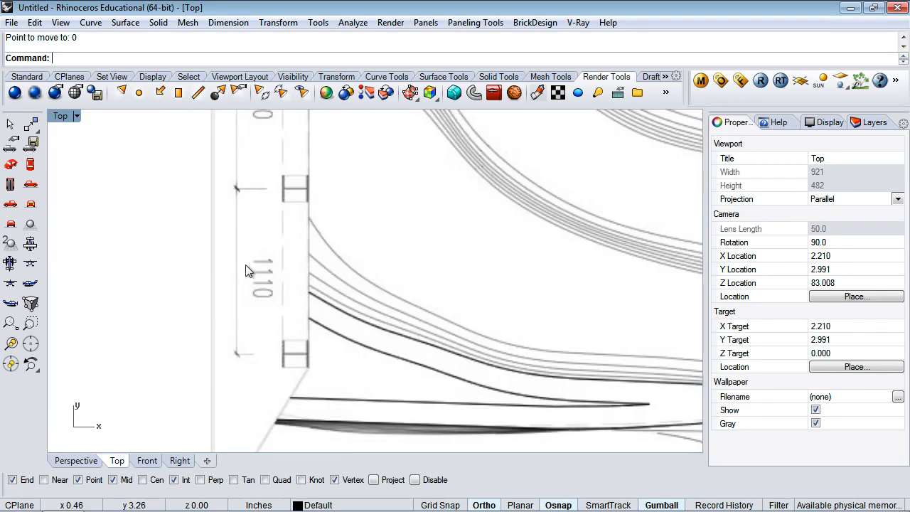
pyautogui.scroll(2, 219, 313)
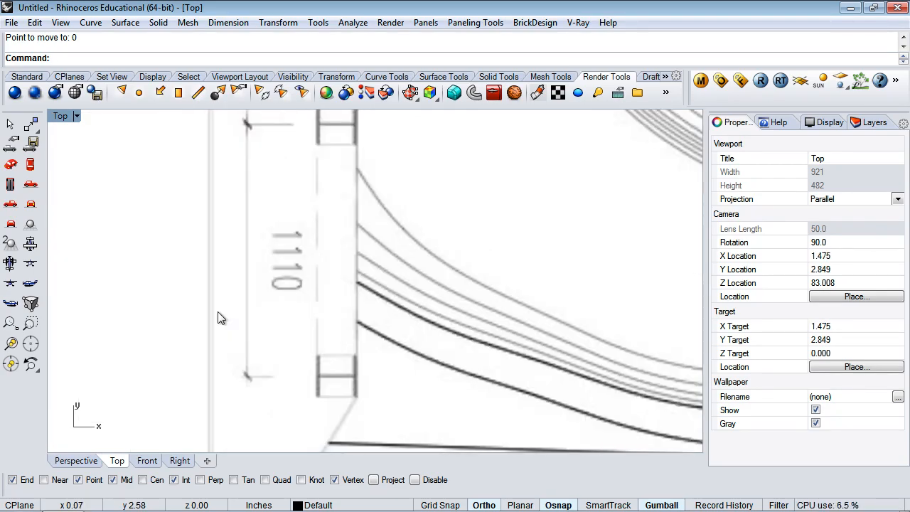
pyautogui.scroll(-5, 218, 311)
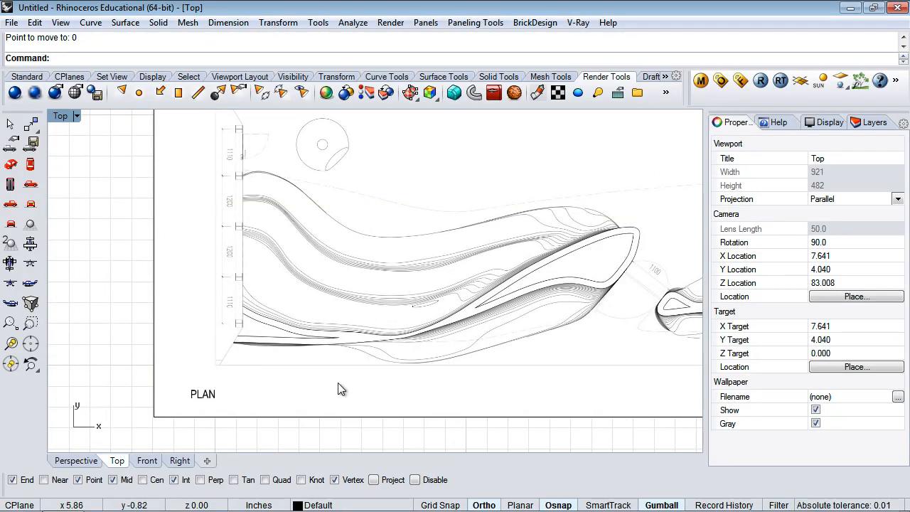
pyautogui.scroll(-3, 339, 389)
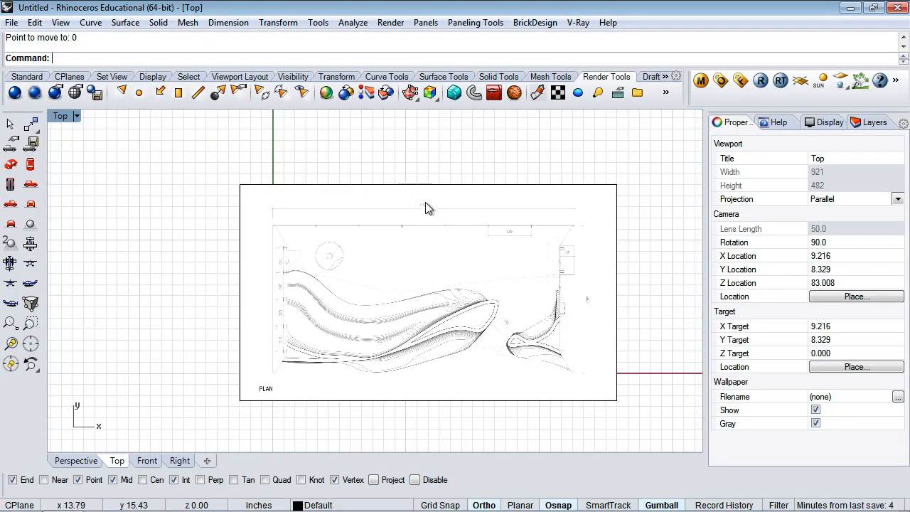
pyautogui.scroll(10, 426, 206)
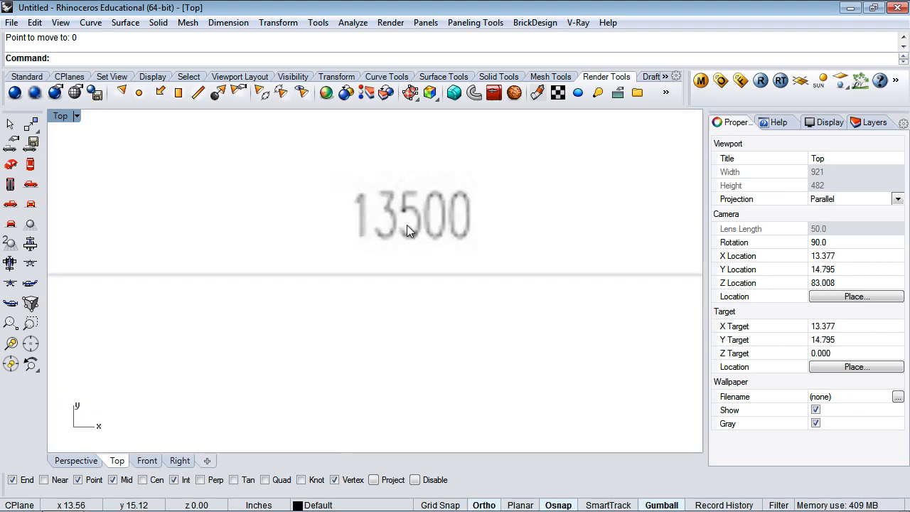
pyautogui.scroll(-8, 407, 225)
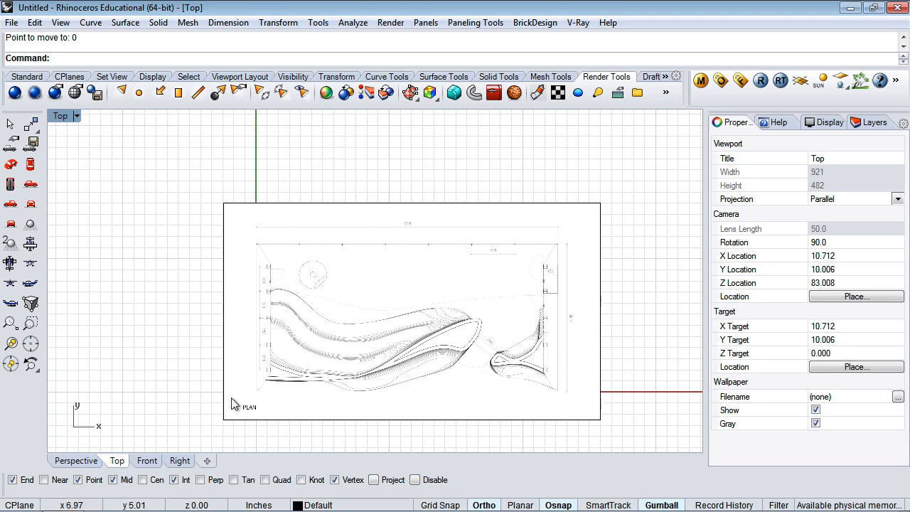
# Step: Scale the picture frame from origin 0, using the pavilion outline's lower-right corner as first reference and 13500 as the second
pyautogui.click(284, 391)
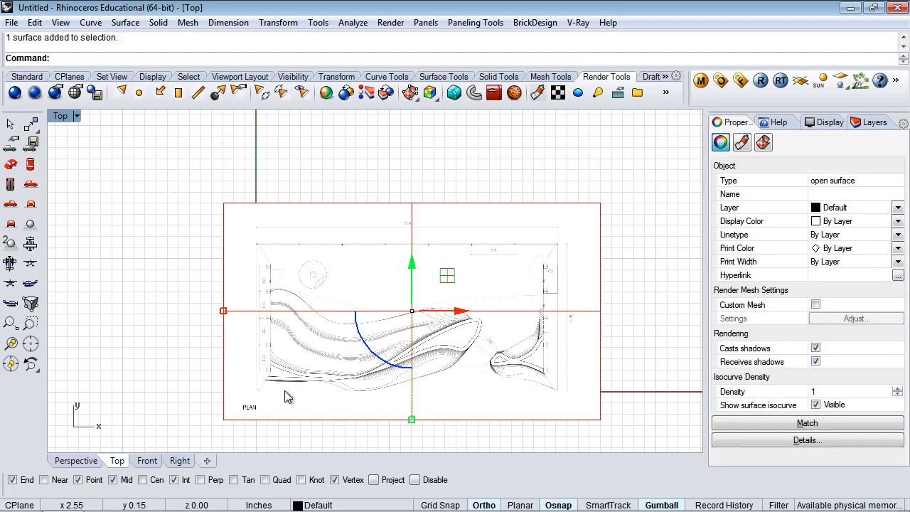
pyautogui.scroll(6, 247, 390)
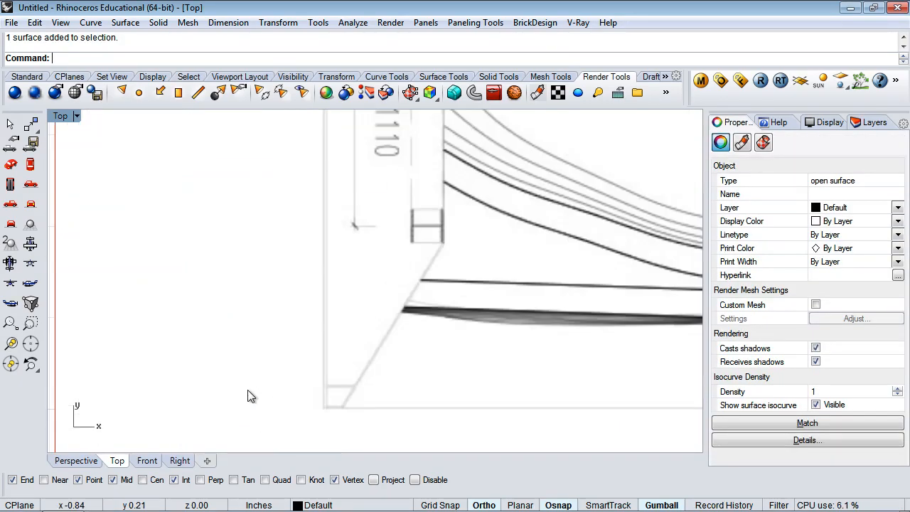
pyautogui.write('Scale')
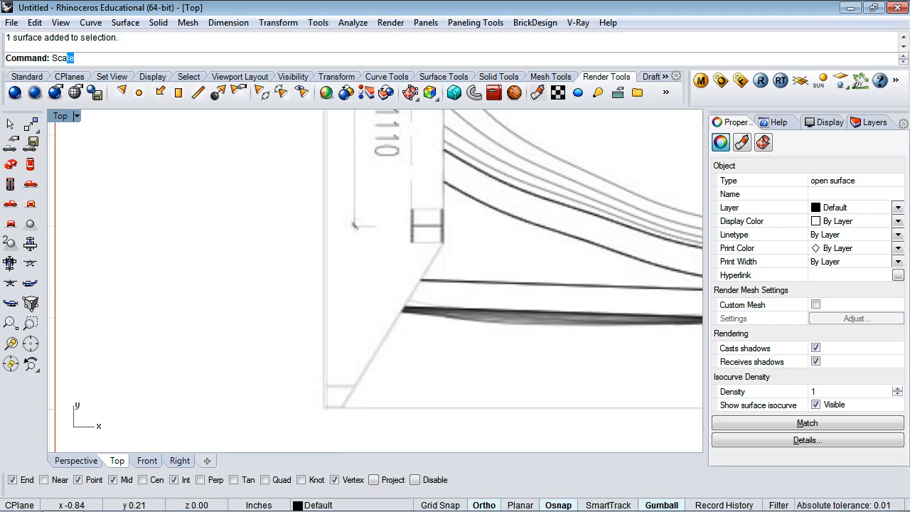
pyautogui.press('Return')
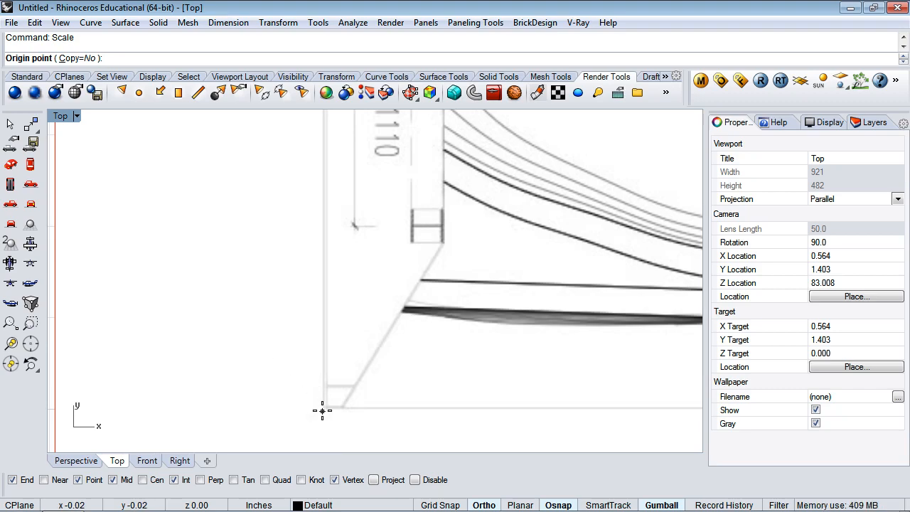
pyautogui.write('0')
pyautogui.press('Return')
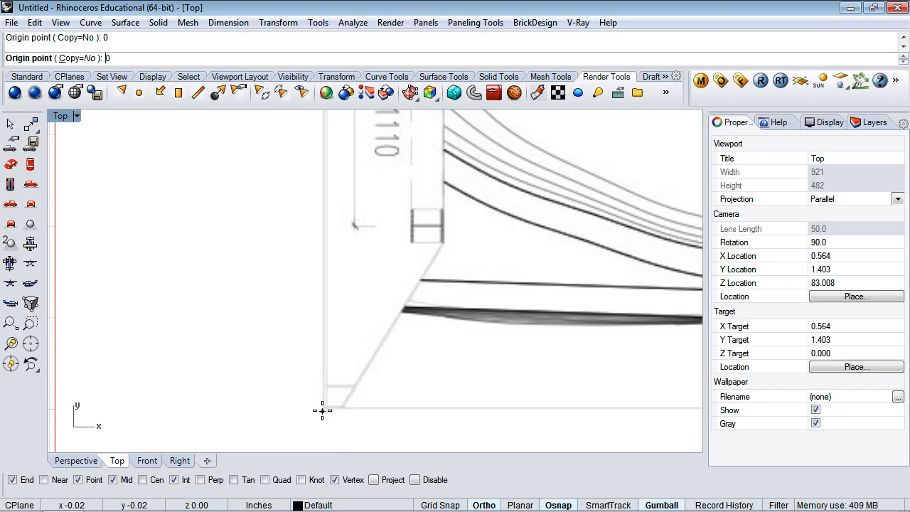
pyautogui.scroll(-10, 464, 408)
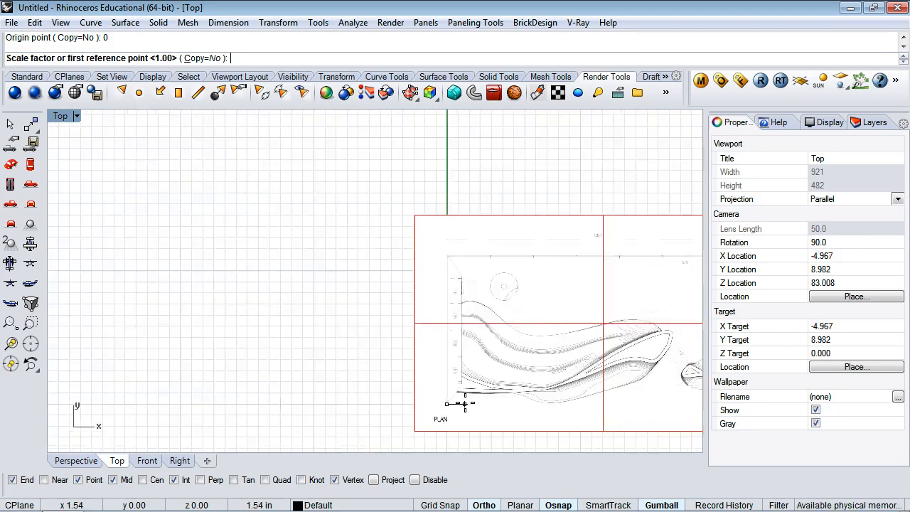
pyautogui.scroll(5, 541, 403)
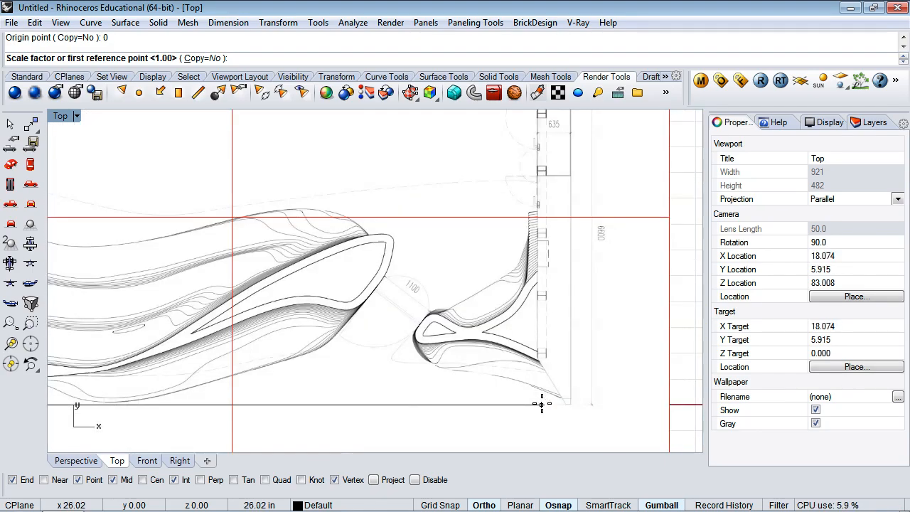
pyautogui.scroll(3, 576, 410)
pyautogui.scroll(1, 578, 411)
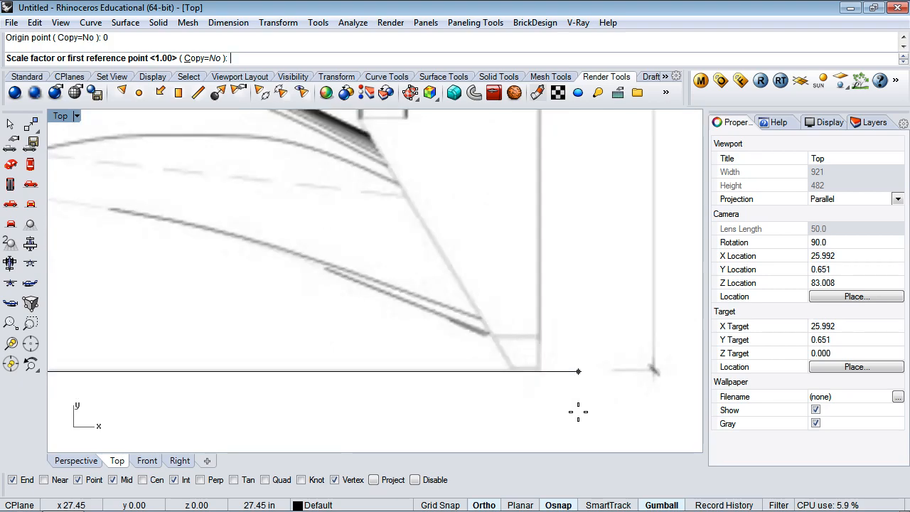
pyautogui.scroll(2, 578, 411)
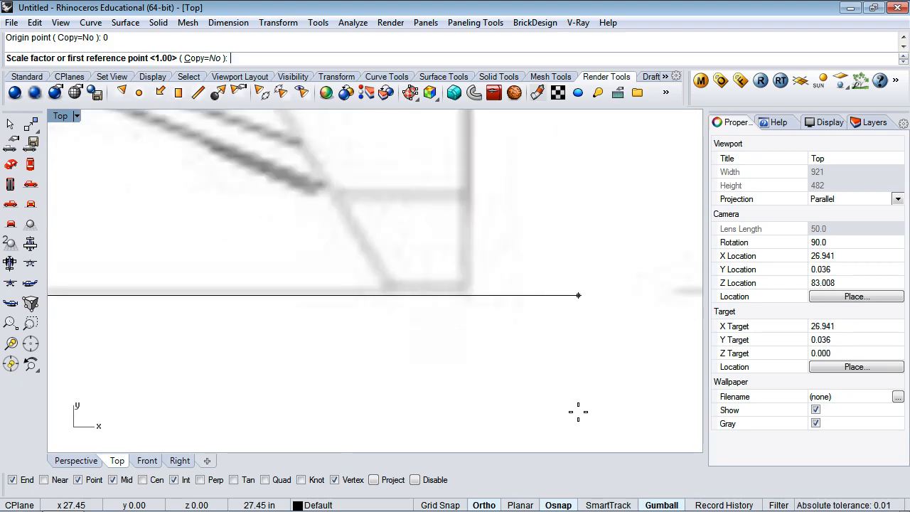
pyautogui.click(465, 289)
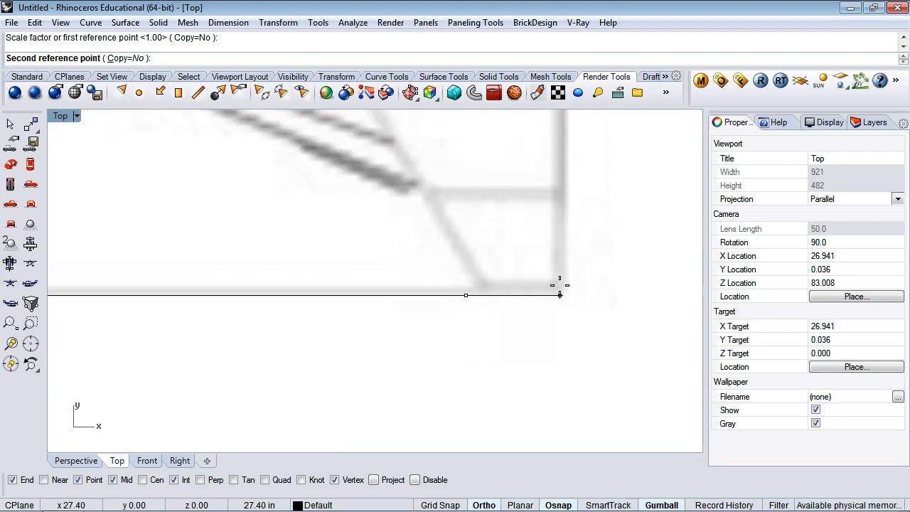
pyautogui.write('500')
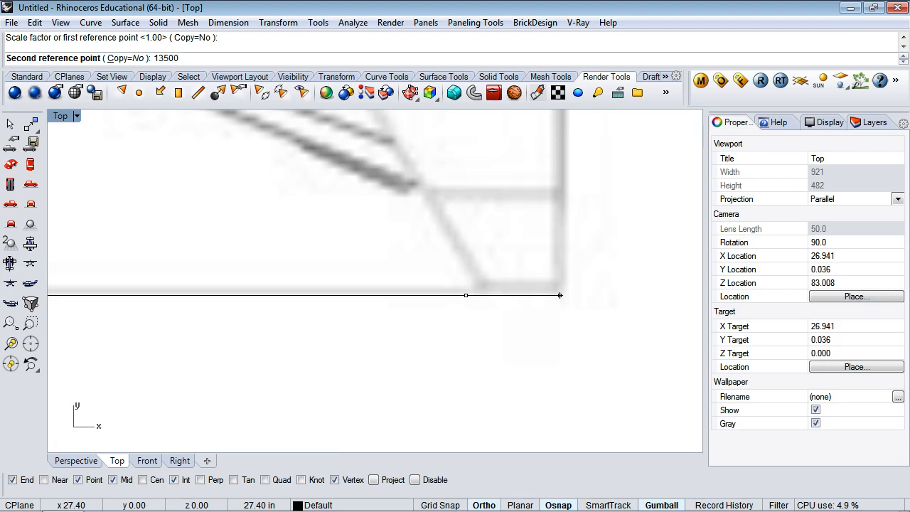
pyautogui.press('Return')
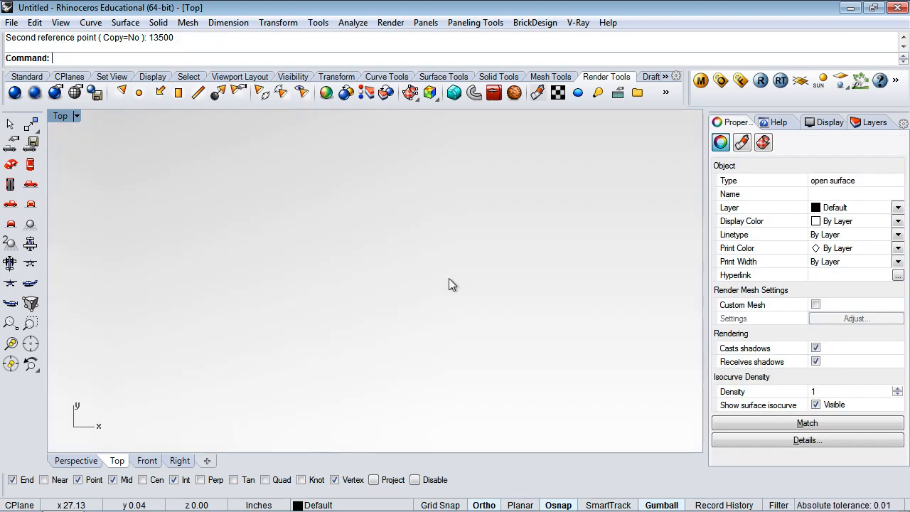
pyautogui.scroll(-6, 448, 277)
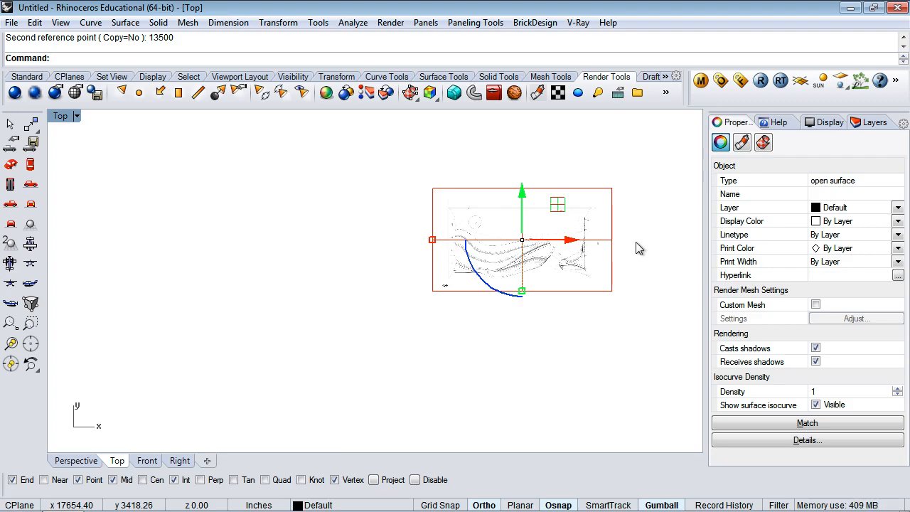
pyautogui.scroll(5, 444, 281)
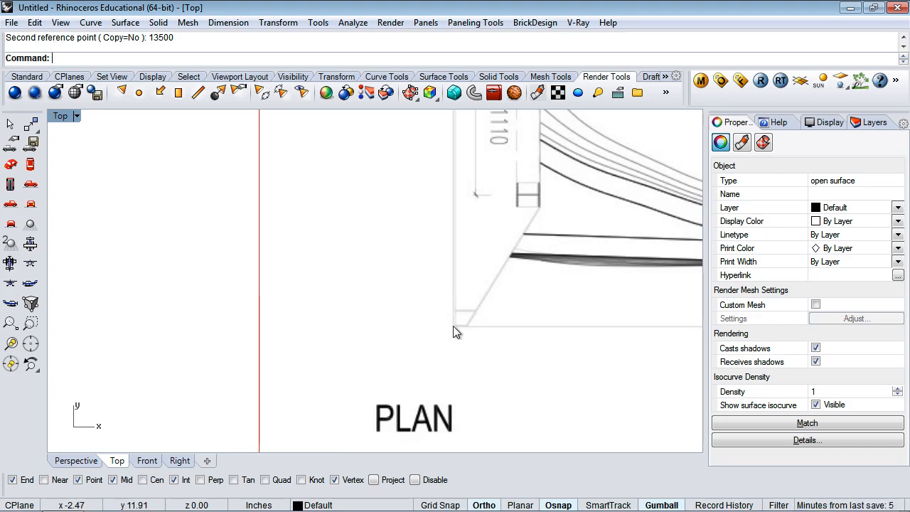
pyautogui.scroll(-5, 453, 325)
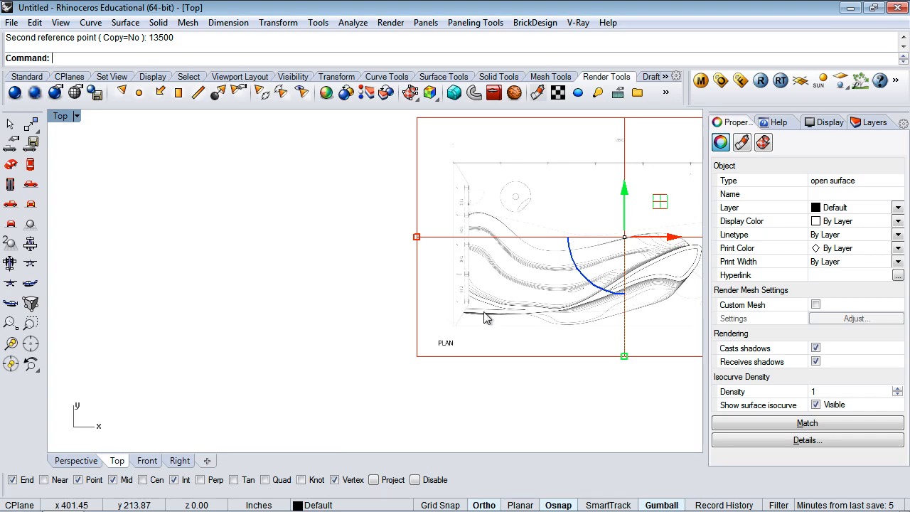
pyautogui.moveTo(594, 386); pyautogui.dragTo(444, 389, button='right')
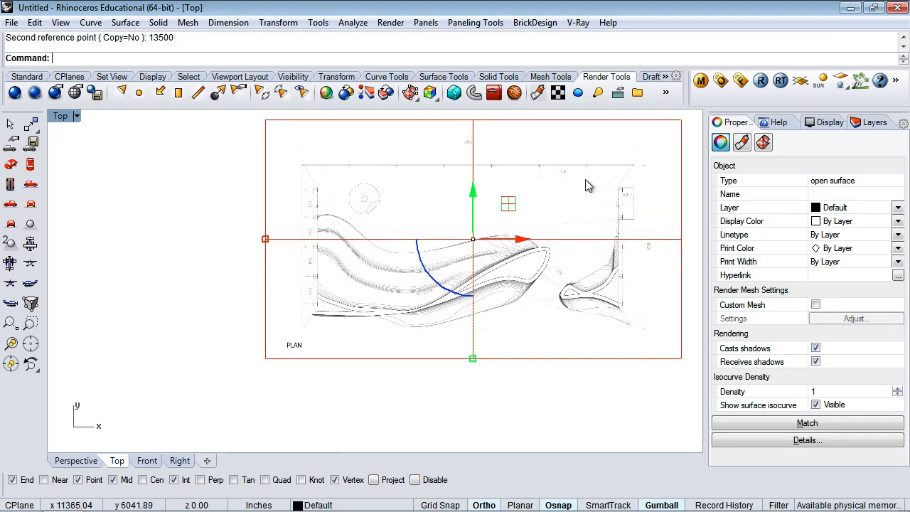
# Step: Move the scaled floor plan picture frame from the pavilion outline's lower-left corner to the origin (0), then deselect it
pyautogui.scroll(10, 321, 320)
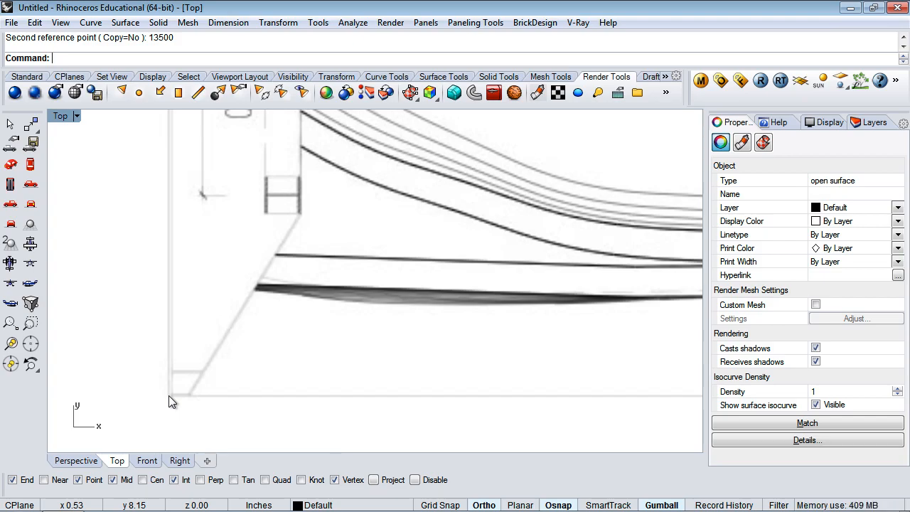
pyautogui.scroll(-2, 202, 372)
pyautogui.scroll(-6, 202, 372)
pyautogui.click(118, 341)
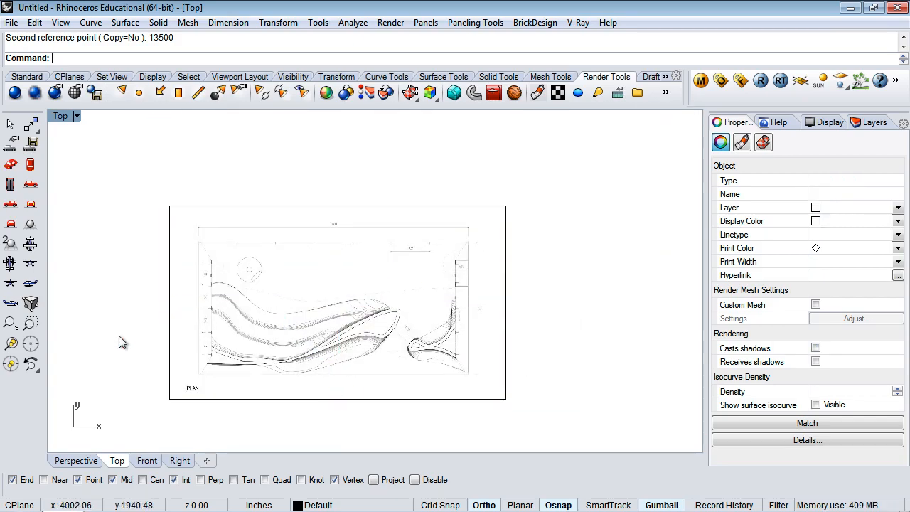
pyautogui.click(302, 329)
pyautogui.write('move')
pyautogui.press('Return')
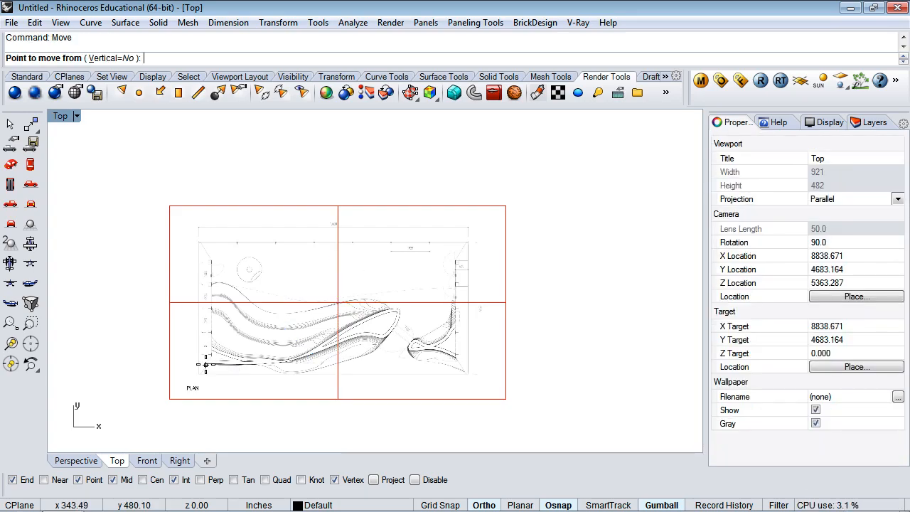
pyautogui.scroll(6, 205, 365)
pyautogui.moveTo(204, 364); pyautogui.dragTo(282, 189, button='right')
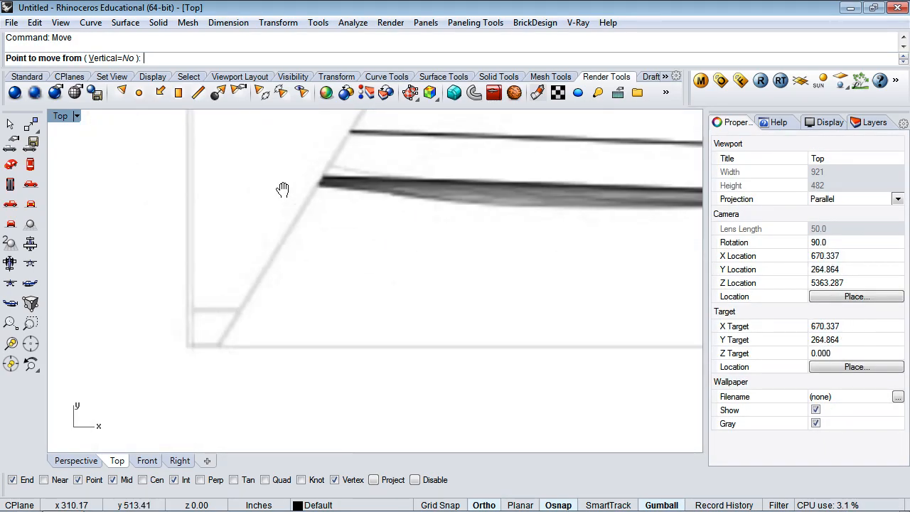
pyautogui.click(188, 346)
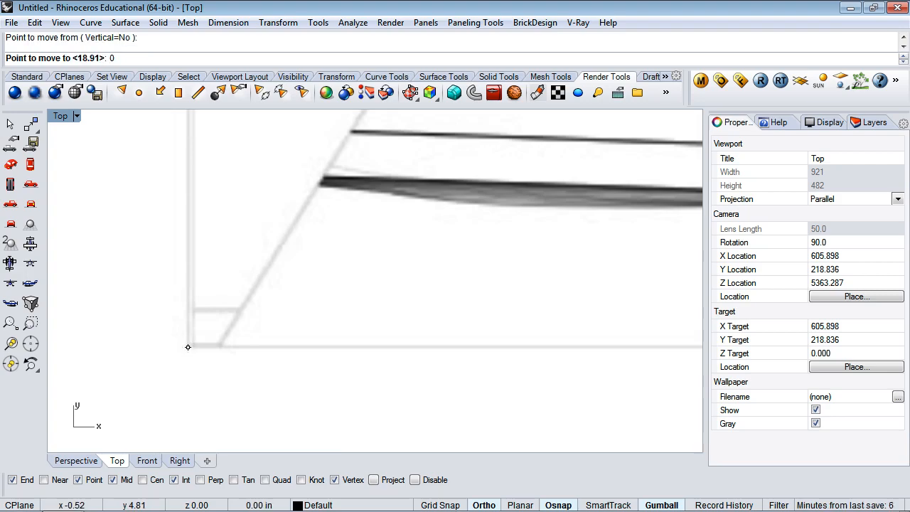
pyautogui.write('0')
pyautogui.press('Return')
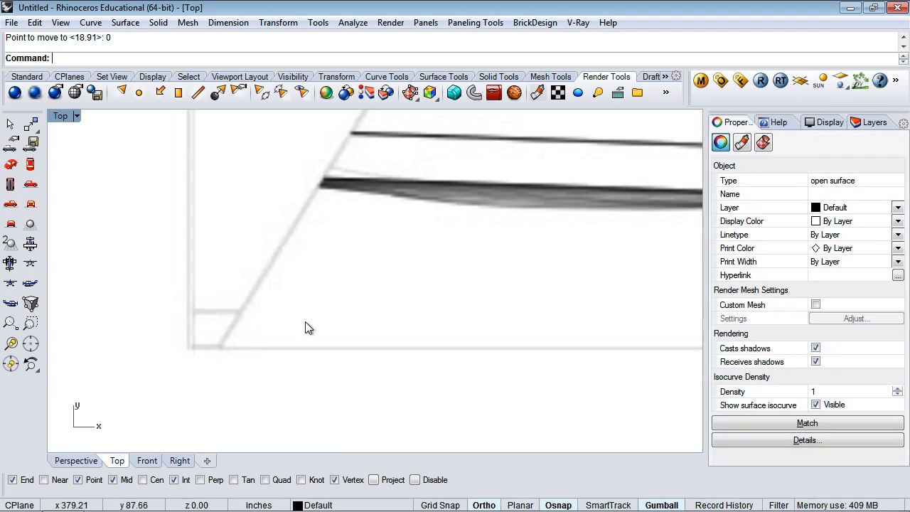
pyautogui.scroll(-5, 308, 327)
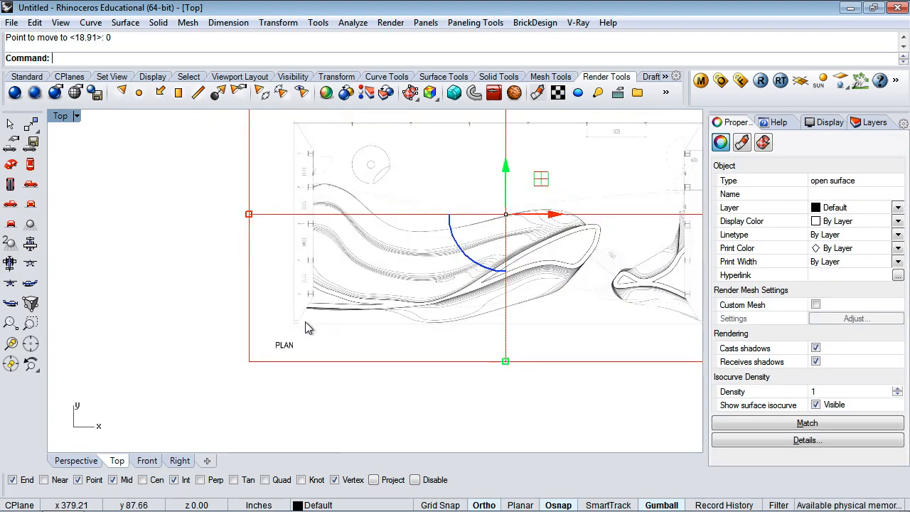
pyautogui.click(410, 396)
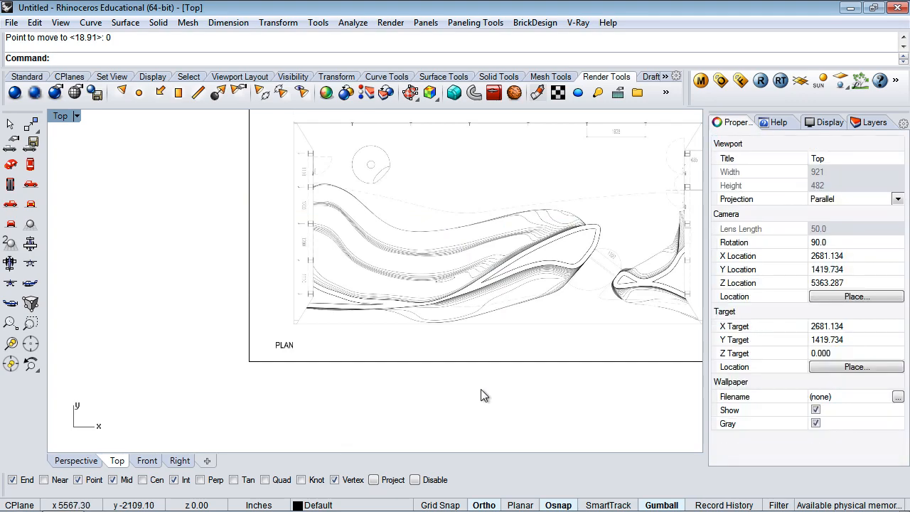
# Step: Select the floor plan picture frame and rename Layer 01 as RefImages
pyautogui.moveTo(481, 398)
pyautogui.mouseDown(button='right')
pyautogui.moveTo(372, 413)
pyautogui.moveTo(356, 427)
pyautogui.mouseUp(button='right')
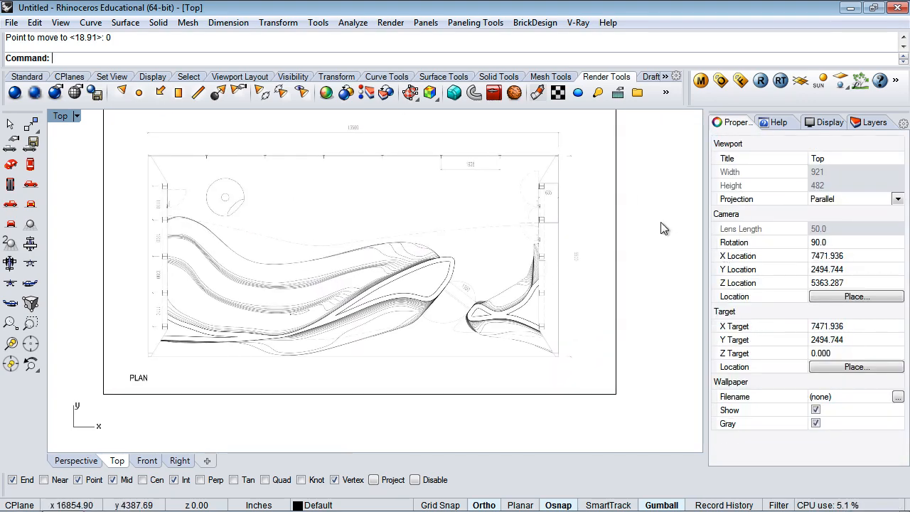
pyautogui.scroll(-5, 661, 227)
pyautogui.scroll(4, 659, 225)
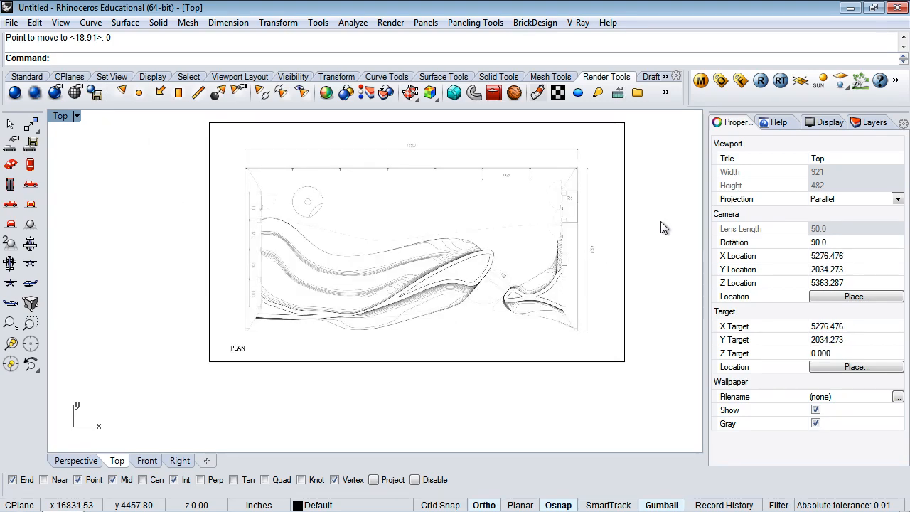
pyautogui.click(587, 231)
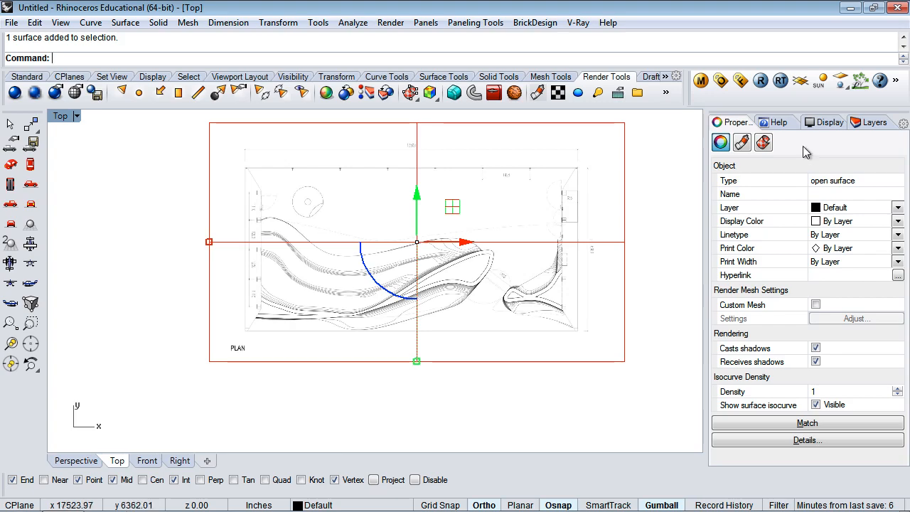
pyautogui.click(868, 125)
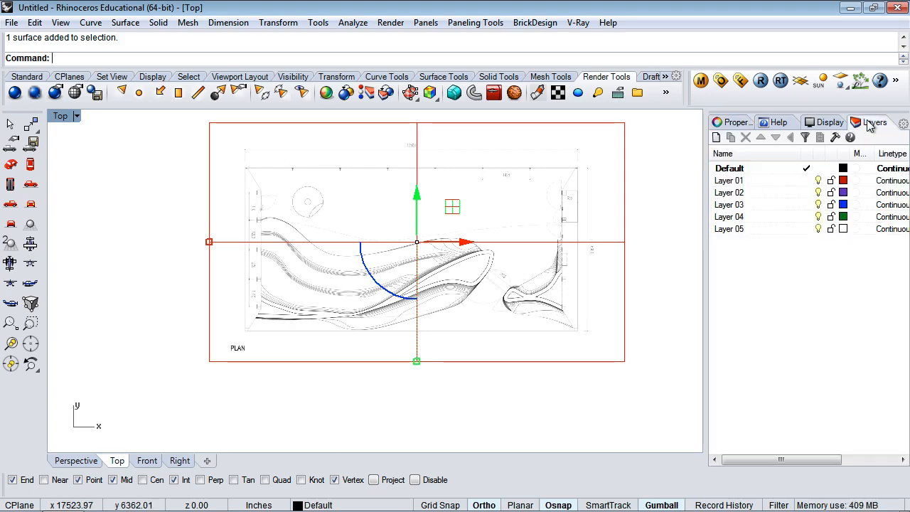
pyautogui.click(742, 182)
pyautogui.click(742, 180)
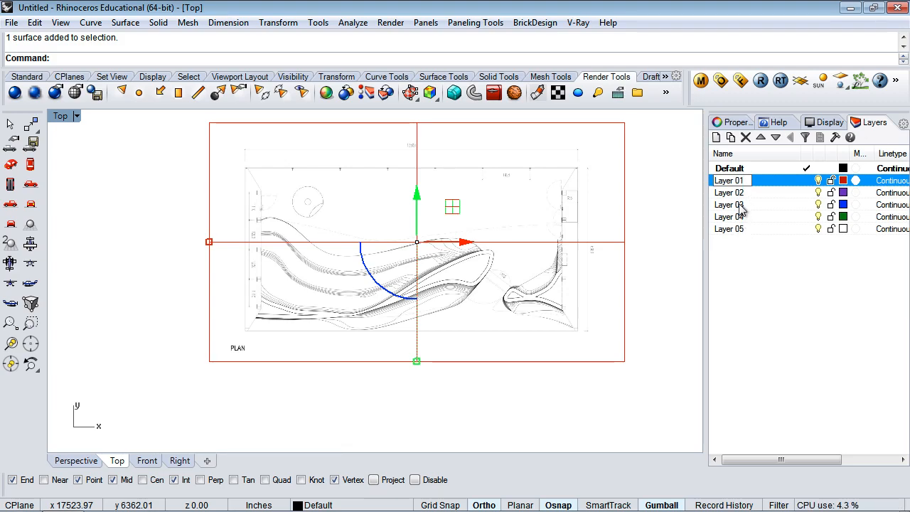
pyautogui.press('BackSpace')
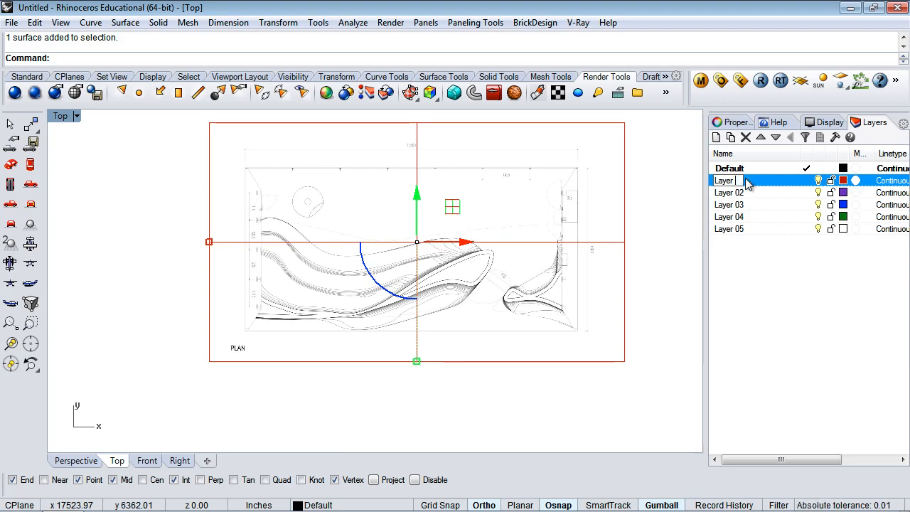
pyautogui.press('BackSpace')
pyautogui.press('BackSpace')
pyautogui.press('BackSpace')
pyautogui.press('BackSpace')
pyautogui.press('BackSpace')
pyautogui.press('BackSpace')
pyautogui.write('RefImages')
pyautogui.press('Return')
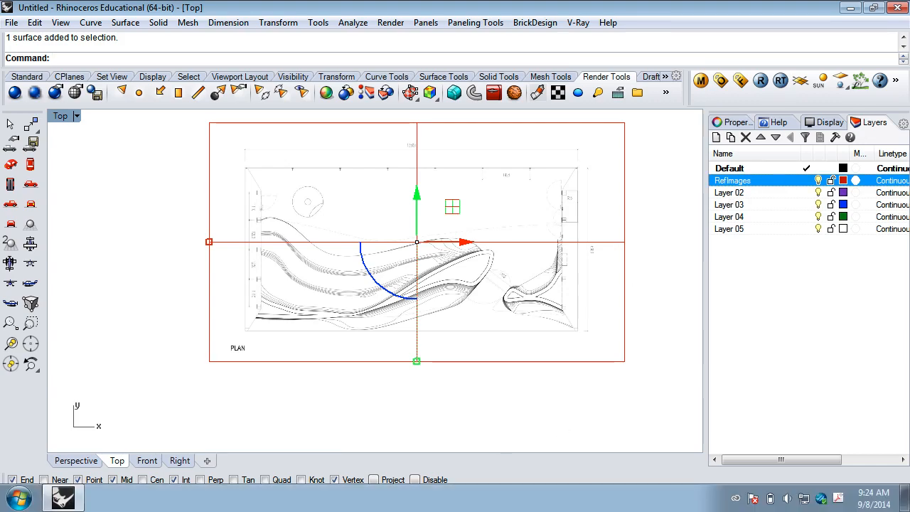
# Step: Assign the selected floor plan picture frame to the RefImages layer, deselect it, and lock that layer
pyautogui.click(368, 504)
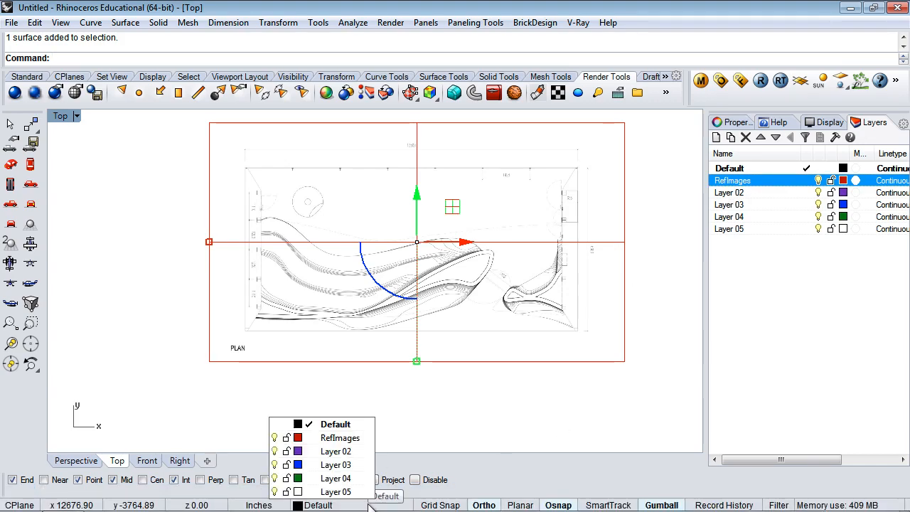
pyautogui.click(346, 439)
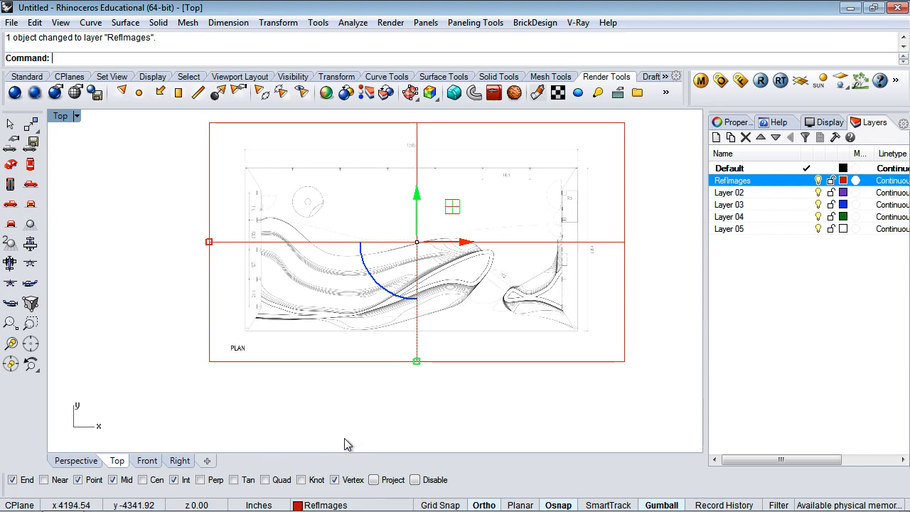
pyautogui.click(617, 393)
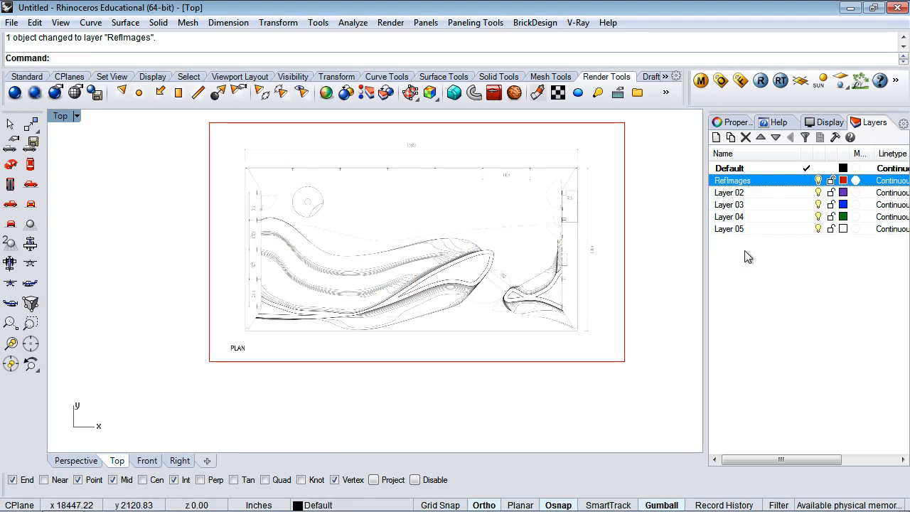
pyautogui.click(831, 181)
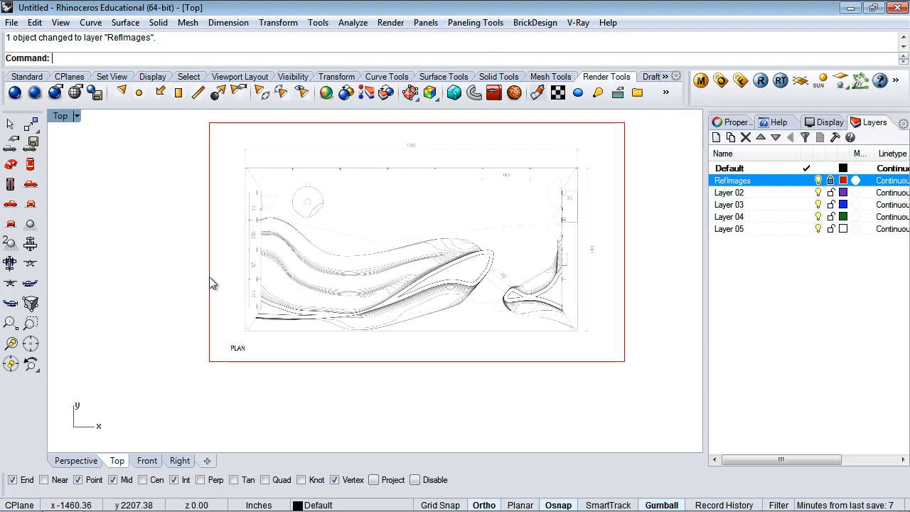
# Step: Restore the four-viewport layout from the maximized Top view and bring the floor plan into view in Perspective
pyautogui.scroll(-5, 190, 268)
pyautogui.scroll(3, 190, 268)
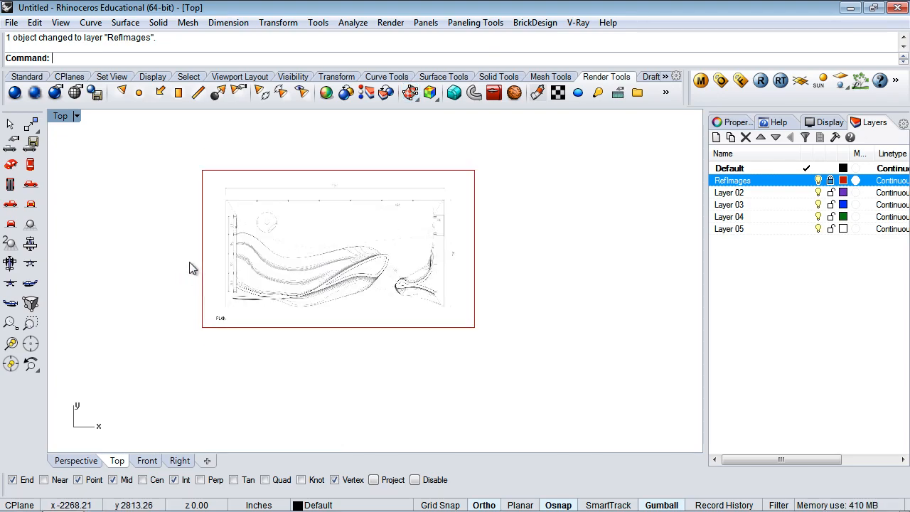
pyautogui.moveTo(325, 250); pyautogui.dragTo(343, 283, button='right')
pyautogui.scroll(5, 344, 283)
pyautogui.scroll(-4, 346, 284)
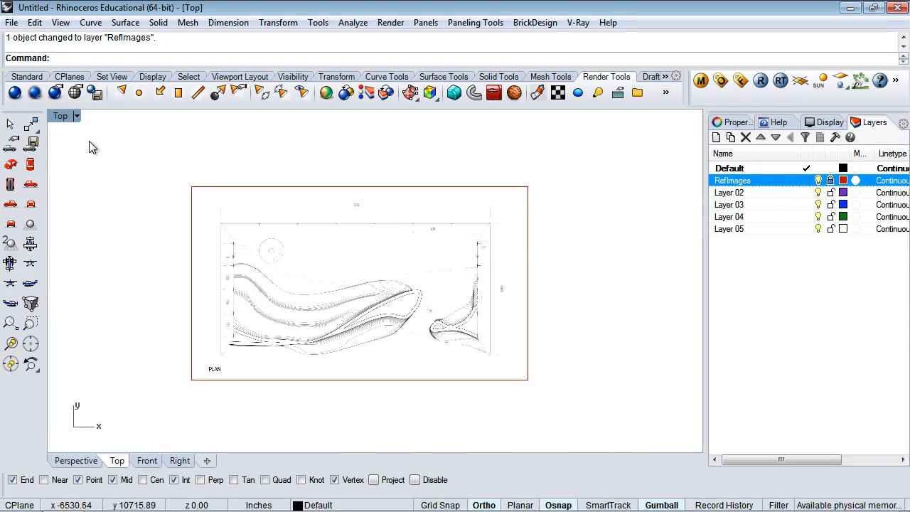
pyautogui.doubleClick(64, 116)
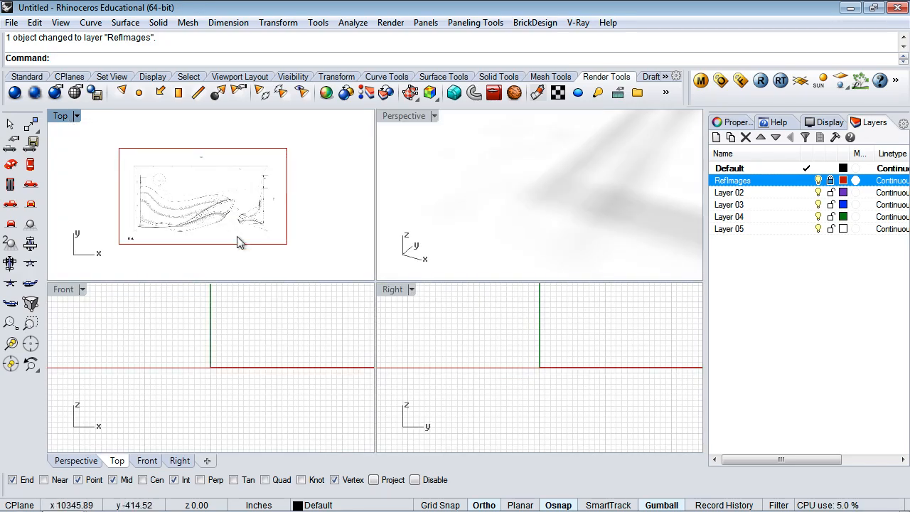
pyautogui.click(272, 329)
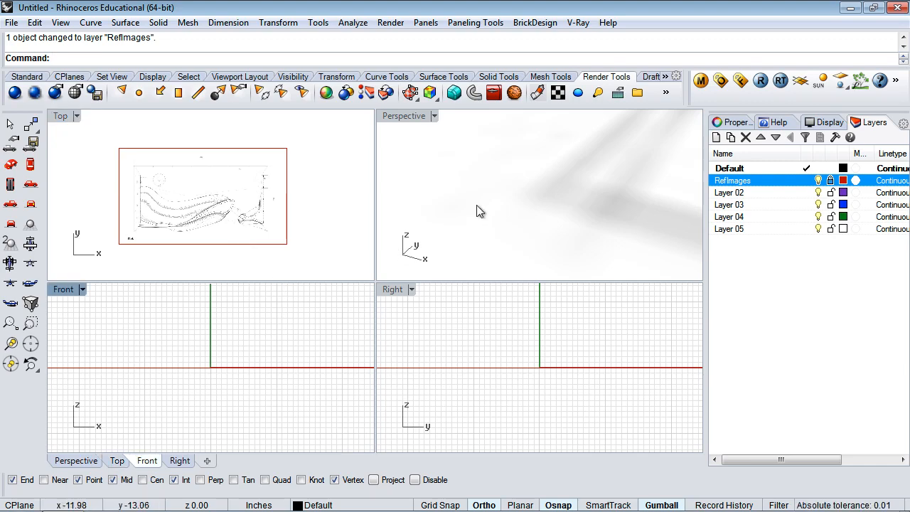
pyautogui.scroll(-20, 476, 205)
pyautogui.scroll(5, 476, 205)
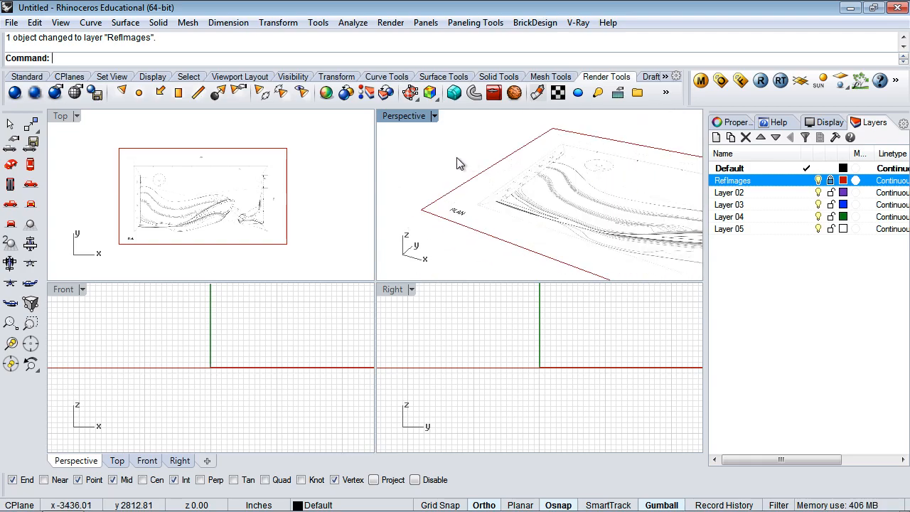
pyautogui.keyDown('shift'); pyautogui.moveTo(524, 196); pyautogui.dragTo(483, 206, button='right'); pyautogui.keyUp('shift')
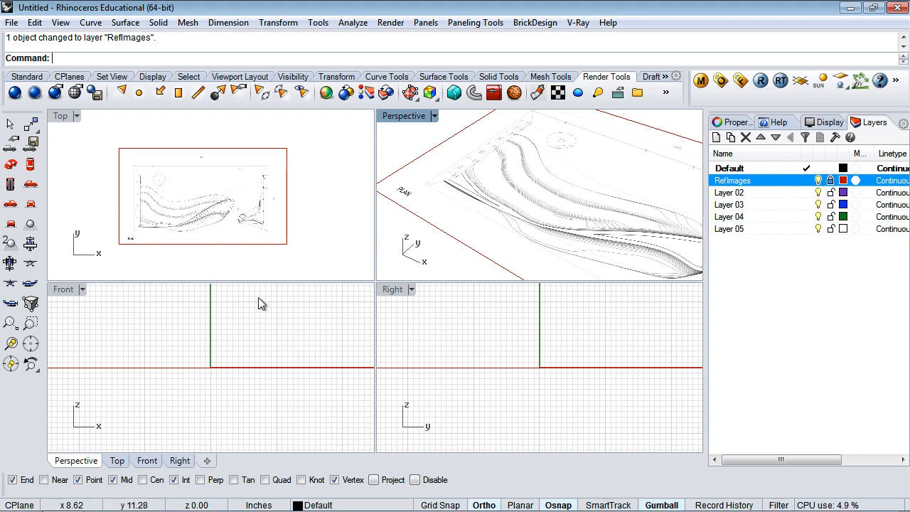
# Step: Enlarge the Front viewport and place reindeer-elevations.jpeg there as a picture frame, starting below and left of the origin
pyautogui.moveTo(374, 283); pyautogui.dragTo(501, 210)
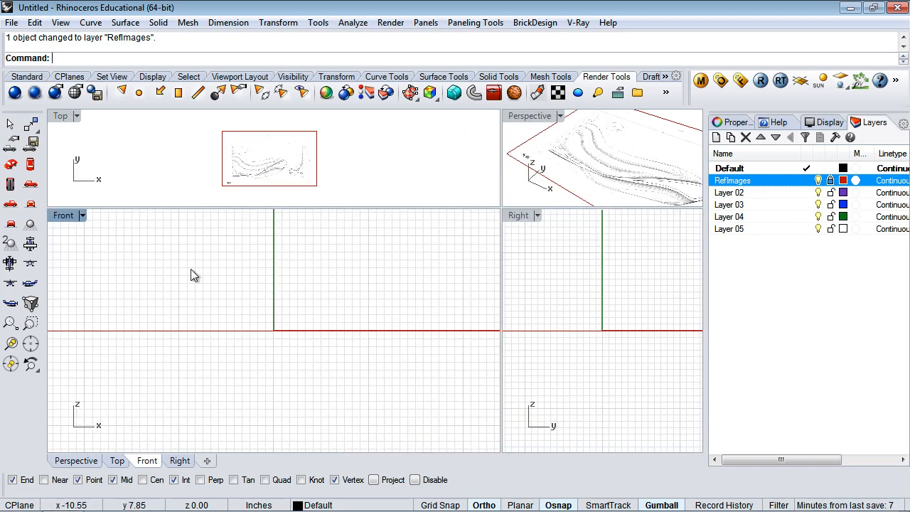
pyautogui.press('Return')
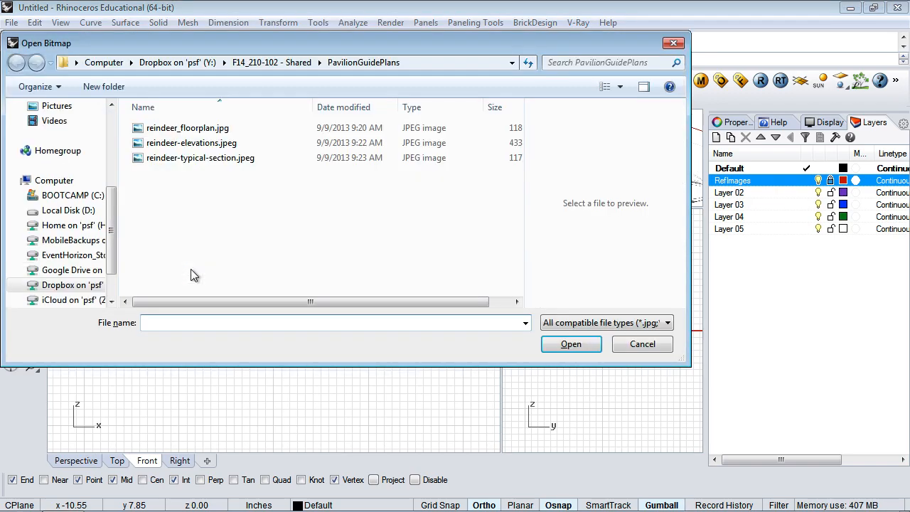
pyautogui.click(213, 144)
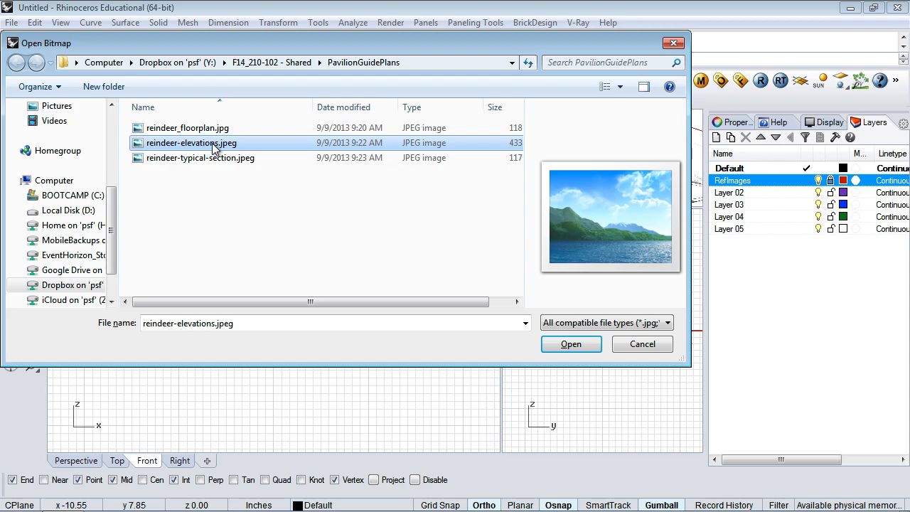
pyautogui.click(568, 343)
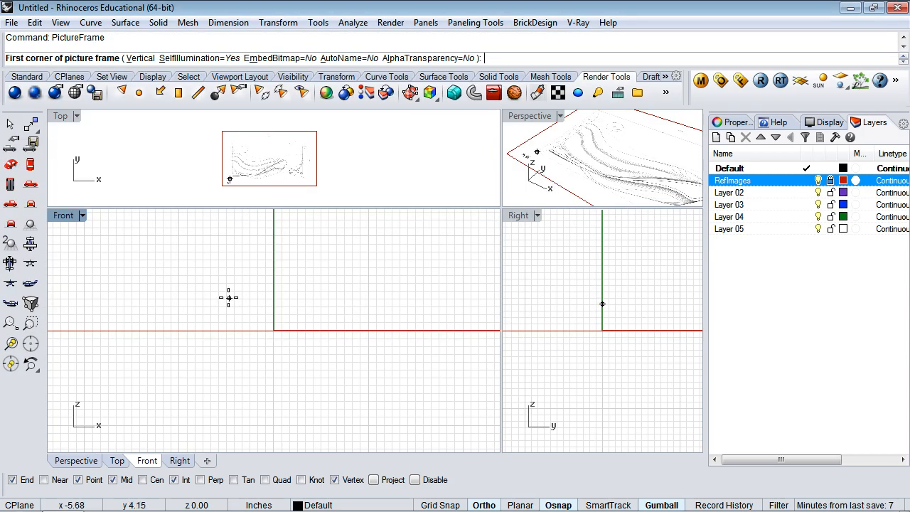
pyautogui.click(121, 400)
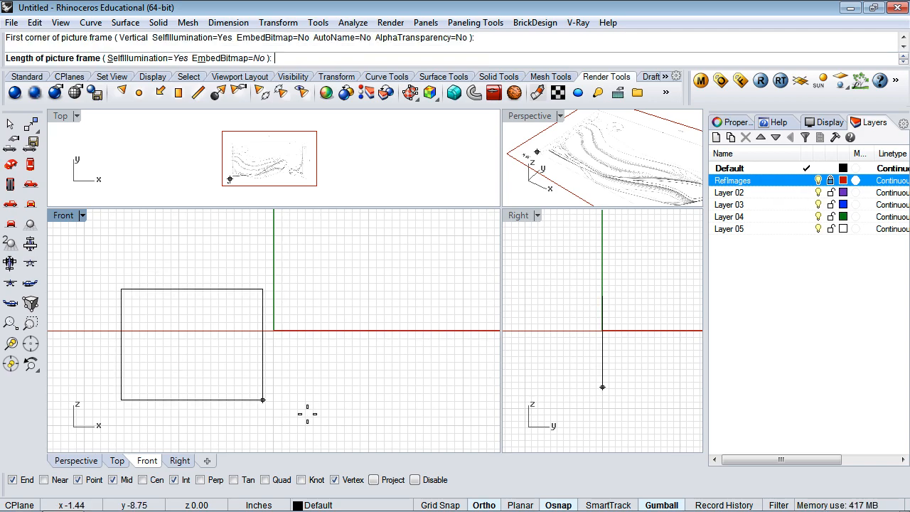
pyautogui.click(413, 399)
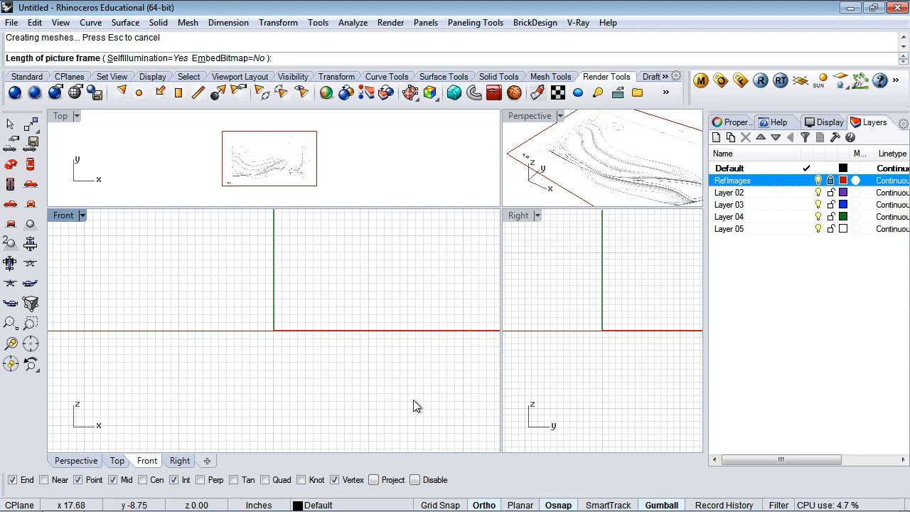
# Step: Select the elevations picture frame and maximize the Front viewport with the whole frame in view
pyautogui.scroll(2, 245, 363)
pyautogui.scroll(-3, 245, 363)
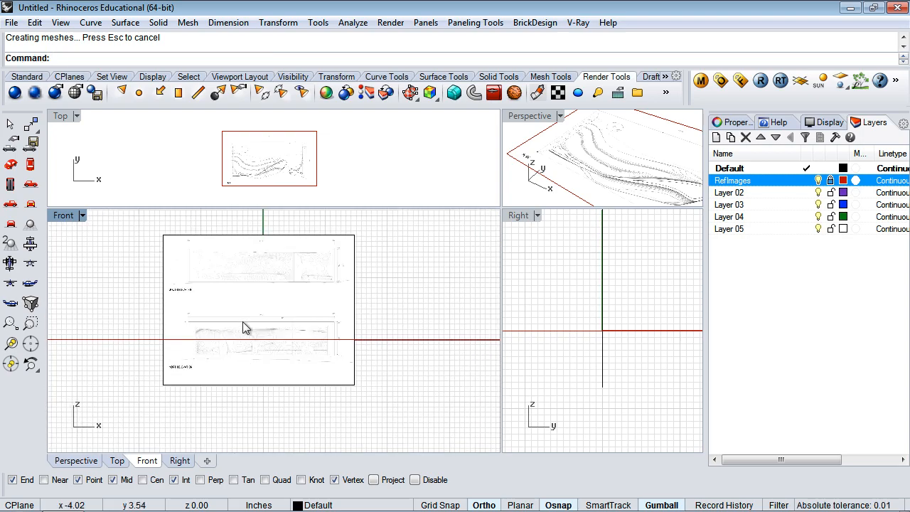
pyautogui.scroll(3, 225, 339)
pyautogui.click(226, 339)
pyautogui.scroll(-2, 225, 339)
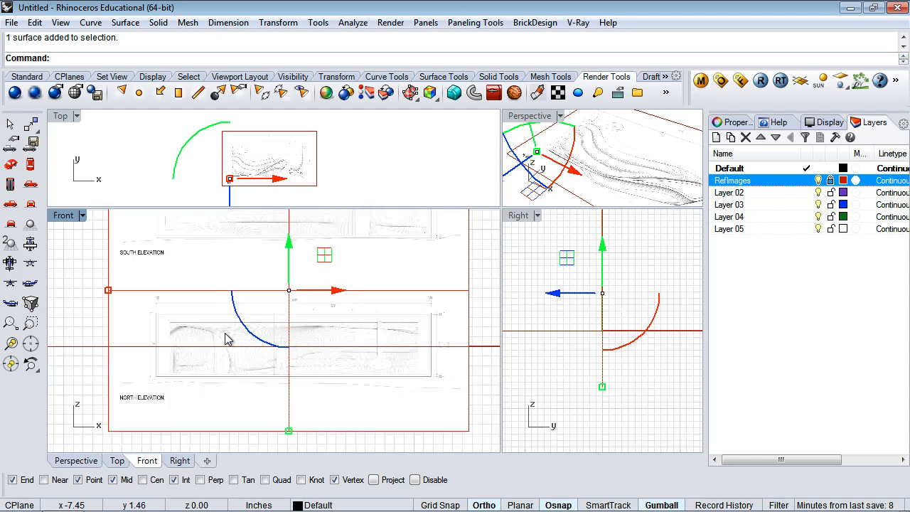
pyautogui.doubleClick(67, 217)
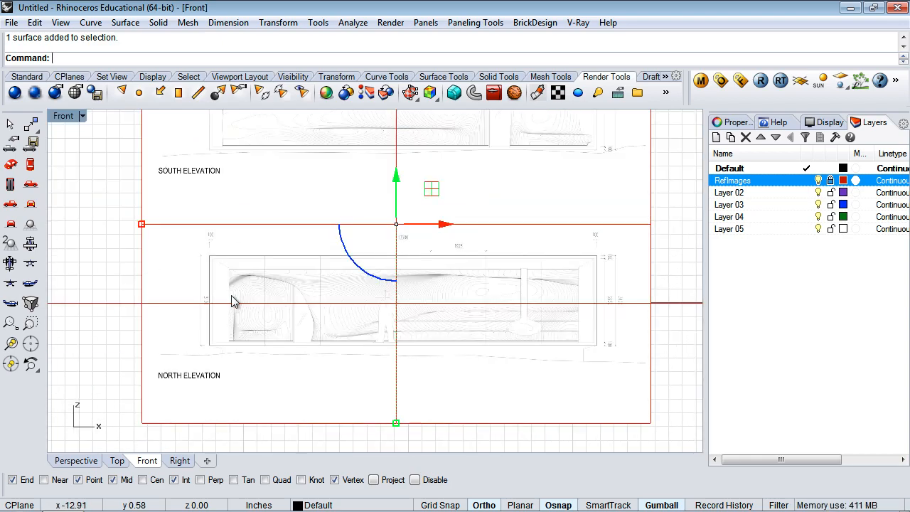
pyautogui.scroll(-5, 235, 301)
pyautogui.scroll(3, 234, 301)
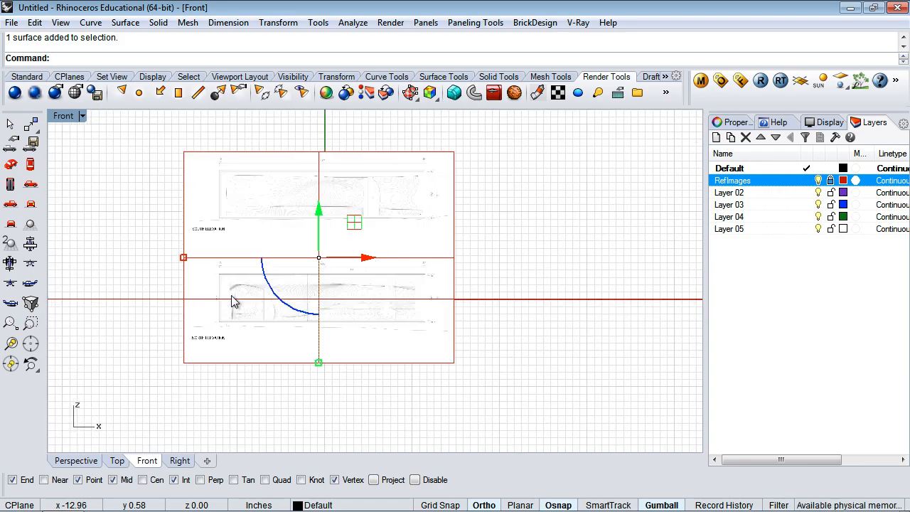
# Step: Review the elevations in Front, restore the four-viewport layout, and examine the floor plan's lower-left corner at the origin in an enlarged Top viewport
pyautogui.scroll(-1, 234, 302)
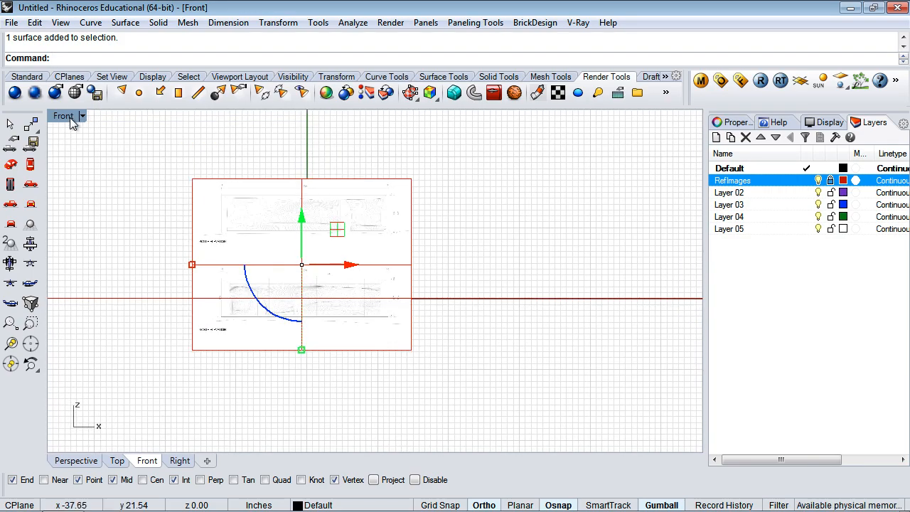
pyautogui.scroll(5, 246, 223)
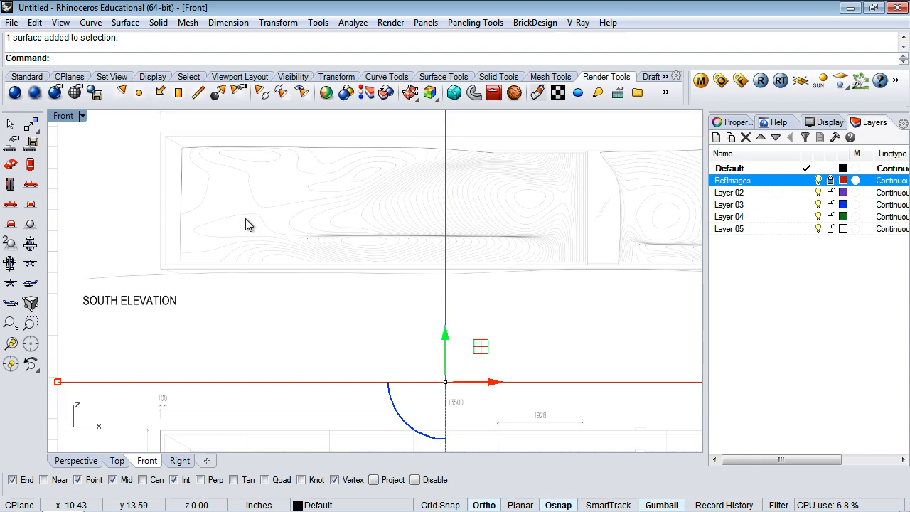
pyautogui.scroll(-5, 245, 223)
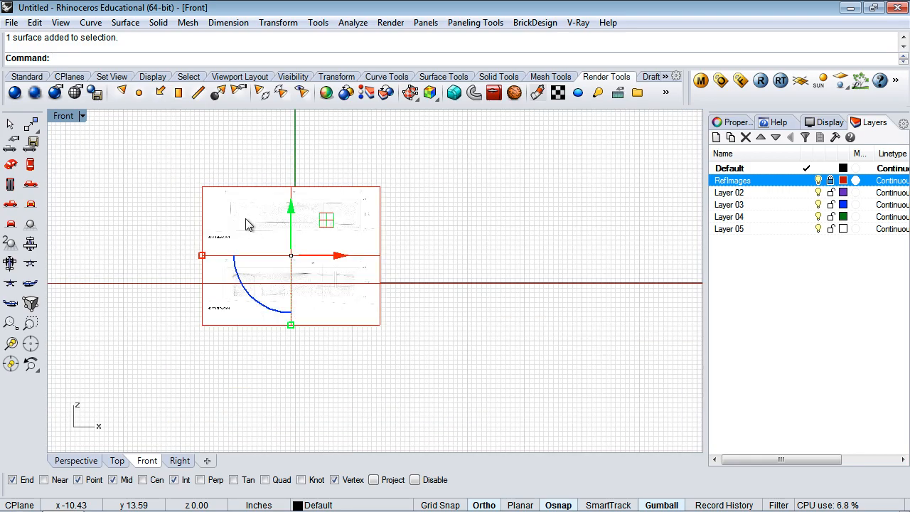
pyautogui.doubleClick(68, 115)
pyautogui.moveTo(337, 207); pyautogui.dragTo(331, 377)
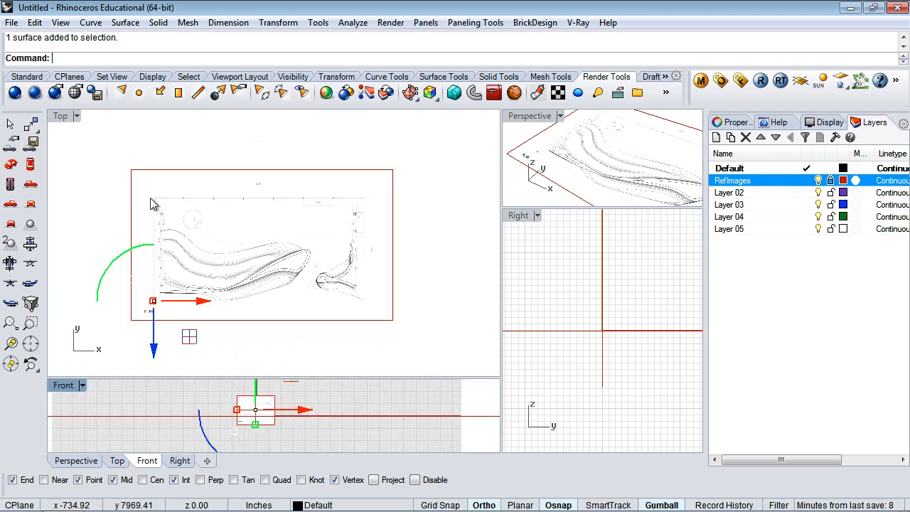
pyautogui.scroll(8, 161, 313)
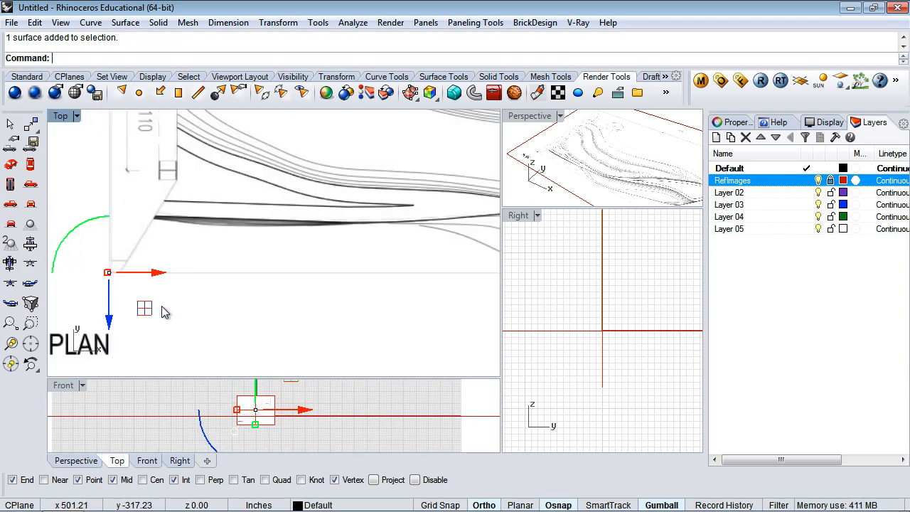
pyautogui.scroll(-5, 162, 313)
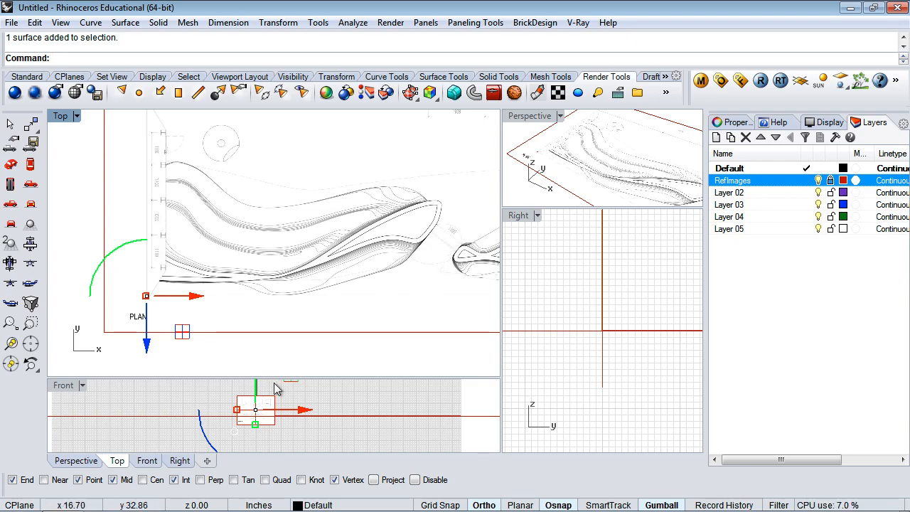
# Step: Enlarge the Front viewport and examine the north and south elevation drawings on the picture frame
pyautogui.moveTo(275, 377); pyautogui.dragTo(277, 155)
pyautogui.scroll(3, 164, 297)
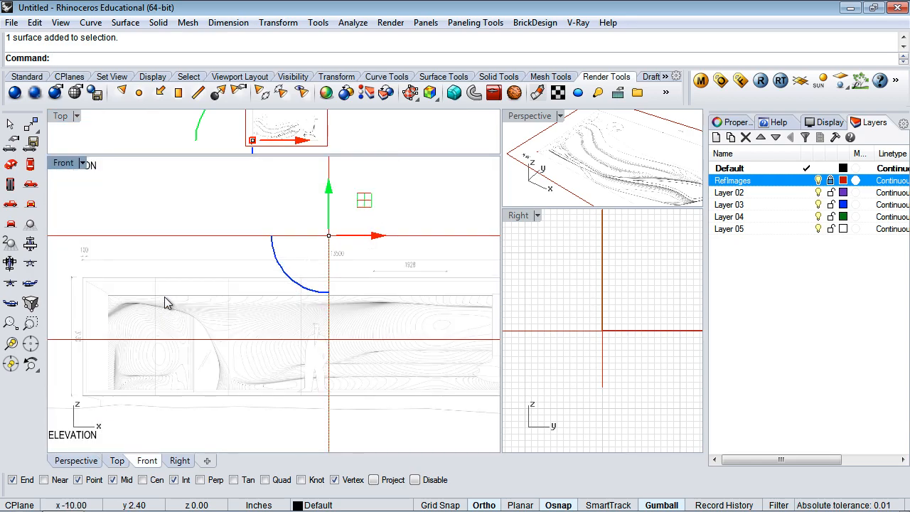
pyautogui.scroll(-1, 164, 302)
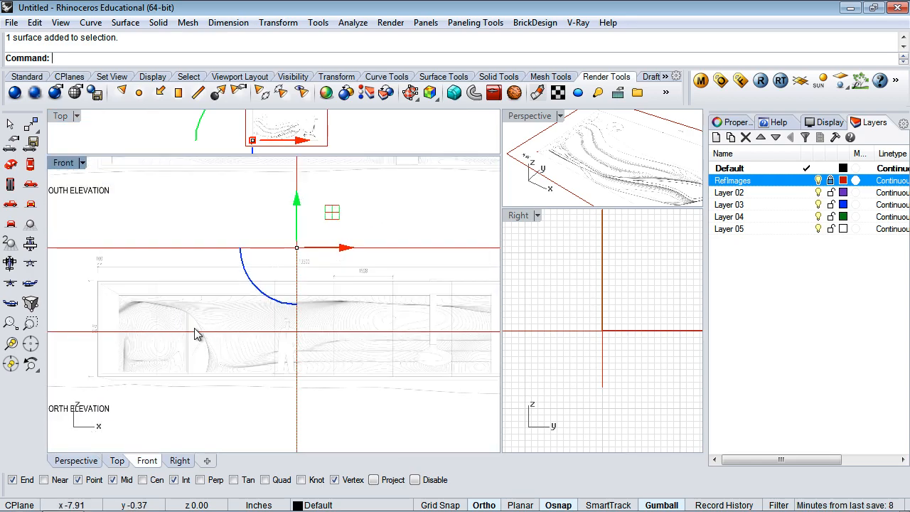
pyautogui.scroll(-5, 192, 324)
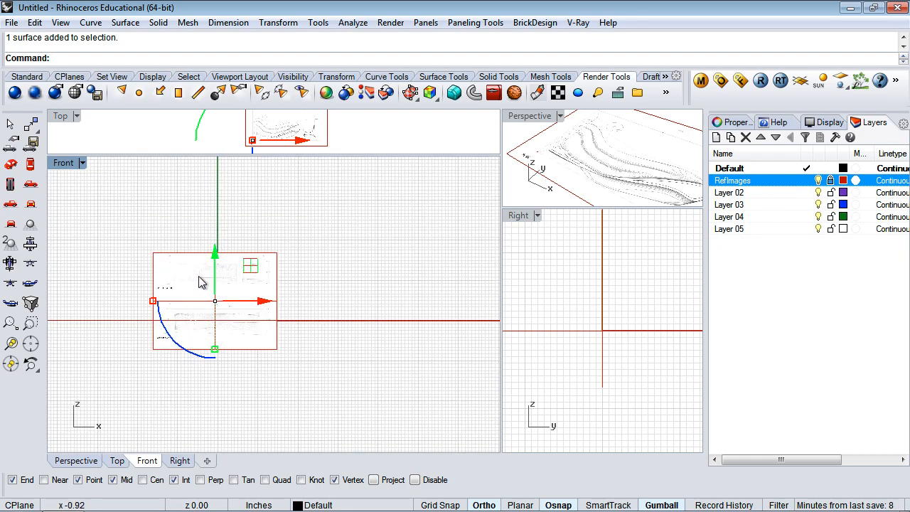
pyautogui.scroll(5, 199, 282)
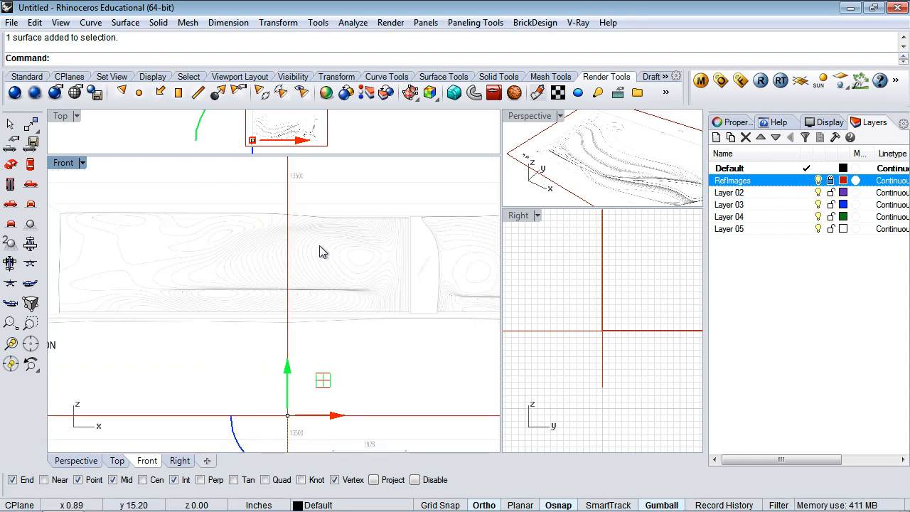
# Step: Maximize the Front viewport and move the elevations picture frame from the south elevation's lower-left outer corner to the origin, 0
pyautogui.doubleClick(63, 162)
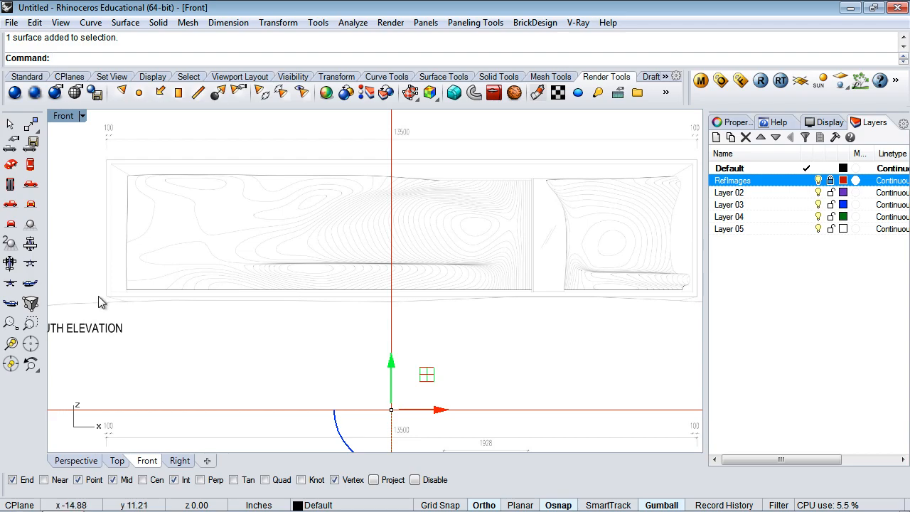
pyautogui.scroll(5, 99, 304)
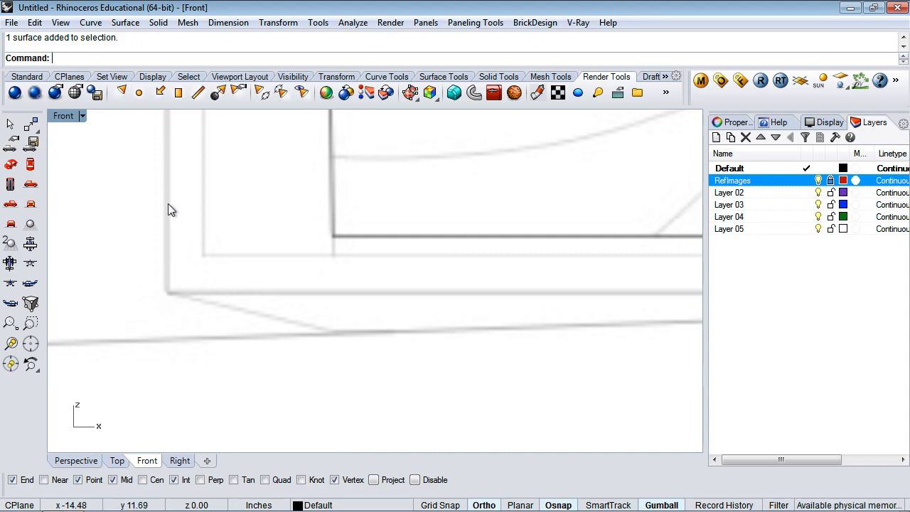
pyautogui.write('Move')
pyautogui.press('Return')
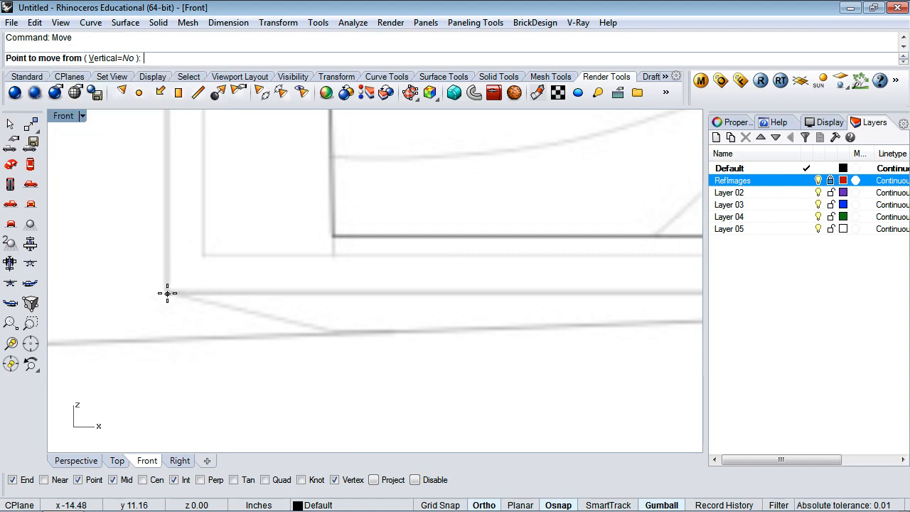
pyautogui.click(167, 292)
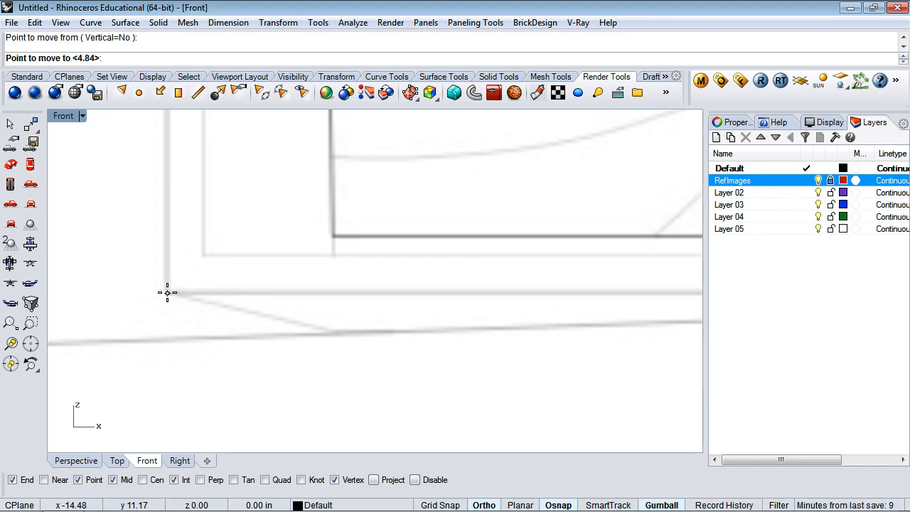
pyautogui.write('0')
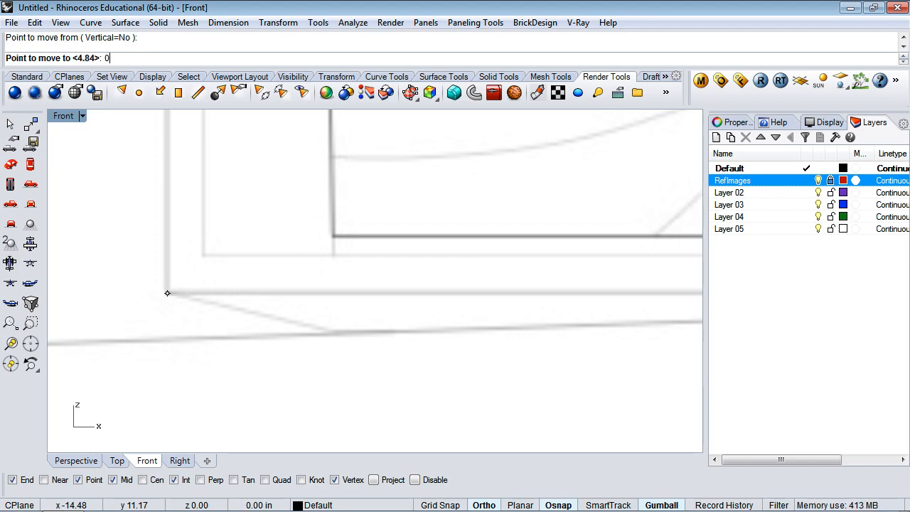
pyautogui.press('Return')
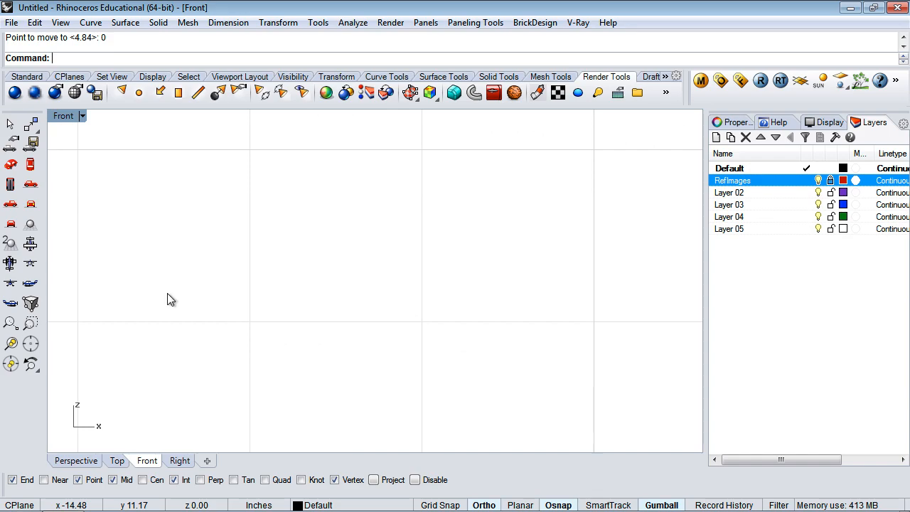
# Step: Check the alignment of the south elevation's lower-left corner with the origin and axes in the Front view
pyautogui.scroll(-10, 239, 292)
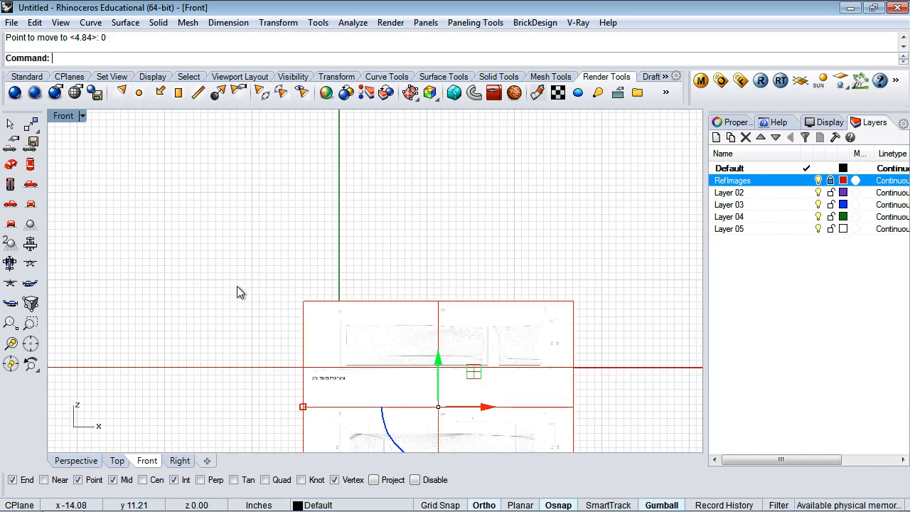
pyautogui.scroll(5, 371, 376)
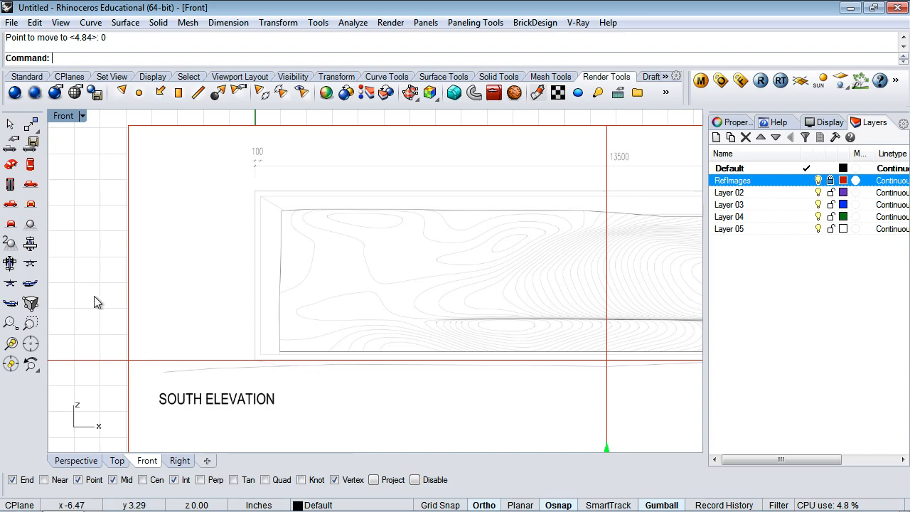
pyautogui.scroll(2, 254, 367)
pyautogui.scroll(-2, 250, 367)
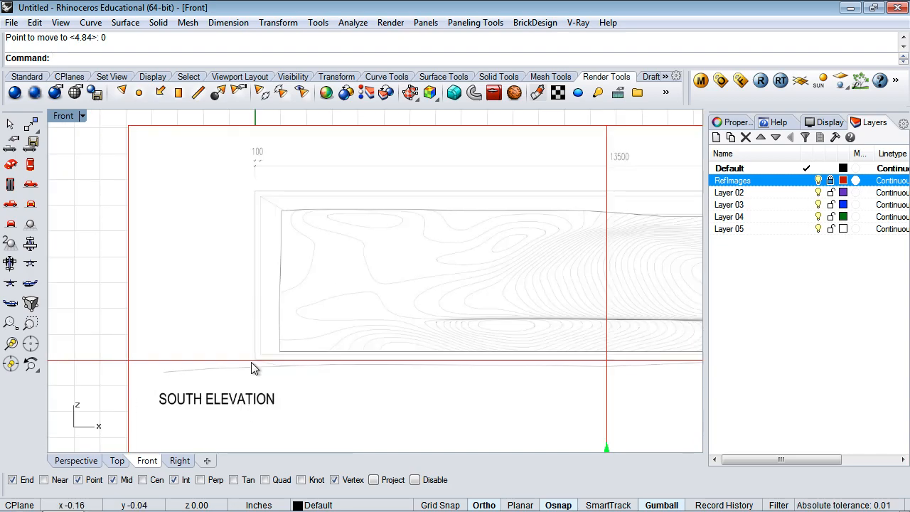
pyautogui.scroll(-3, 251, 362)
pyautogui.scroll(4, 250, 362)
pyautogui.scroll(3, 250, 365)
pyautogui.scroll(-5, 262, 372)
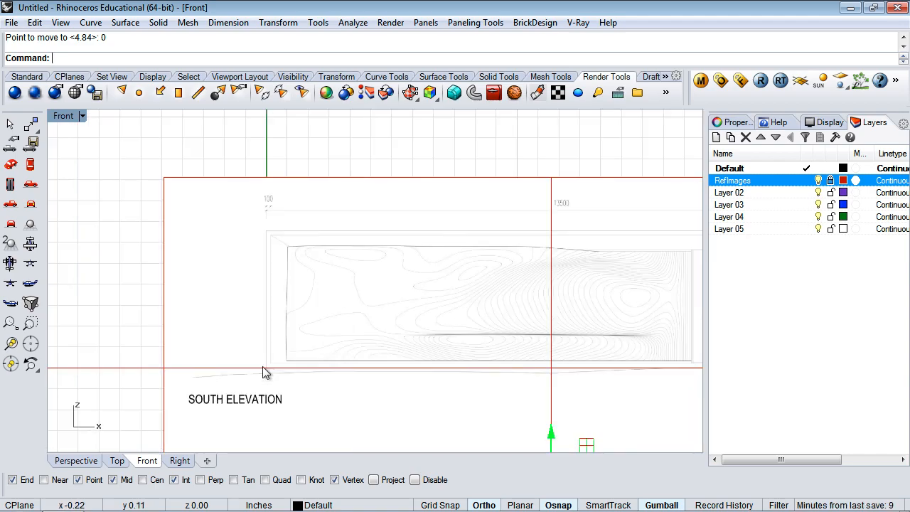
# Step: Restore the four-viewport layout with an enlarged Perspective viewport and deselect the elevations picture frame
pyautogui.doubleClick(68, 117)
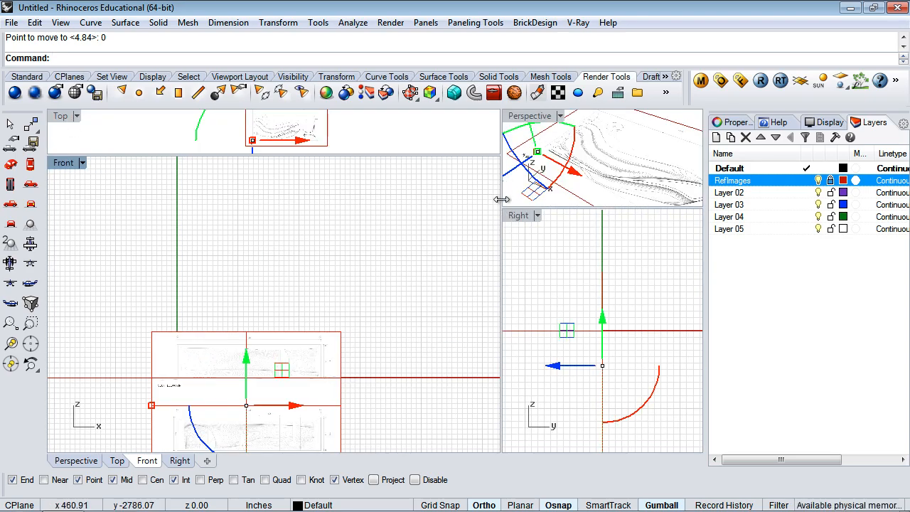
pyautogui.moveTo(500, 207); pyautogui.dragTo(254, 396)
pyautogui.moveTo(500, 260)
pyautogui.mouseDown(button='right')
pyautogui.moveTo(462, 273)
pyautogui.moveTo(506, 266)
pyautogui.mouseUp(button='right')
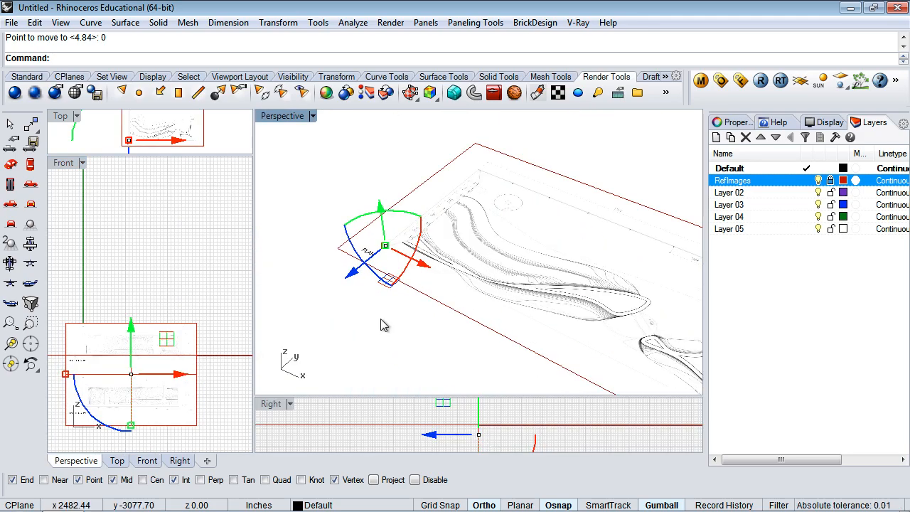
pyautogui.click(376, 342)
pyautogui.moveTo(422, 313); pyautogui.dragTo(287, 296, button='right')
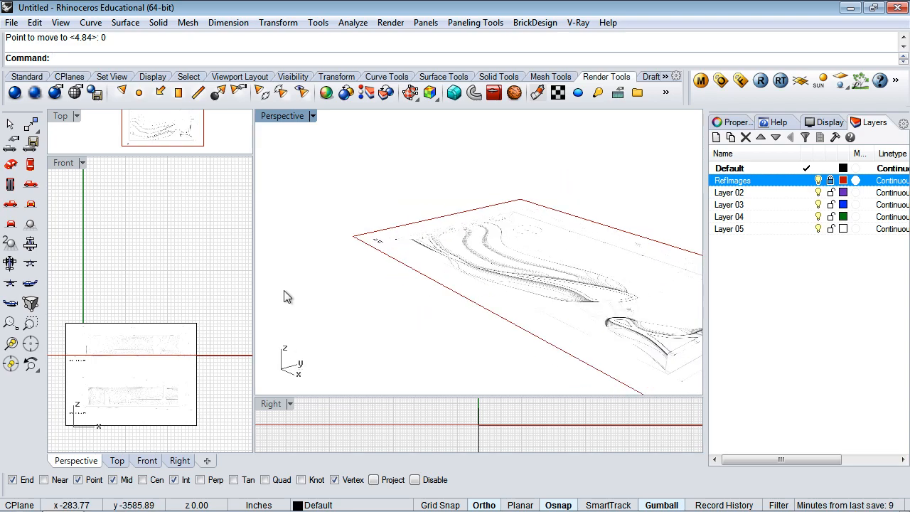
pyautogui.click(187, 300)
pyautogui.moveTo(474, 251); pyautogui.dragTo(416, 262, button='right')
pyautogui.moveTo(491, 269); pyautogui.dragTo(403, 203, button='right')
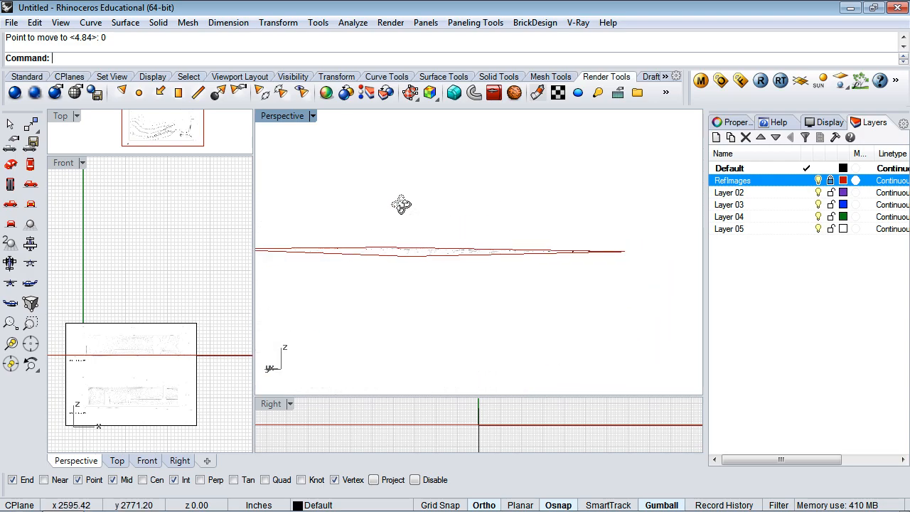
# Step: Select the elevations picture frame in Front and assign it to the locked RefImages layer
pyautogui.click(189, 337)
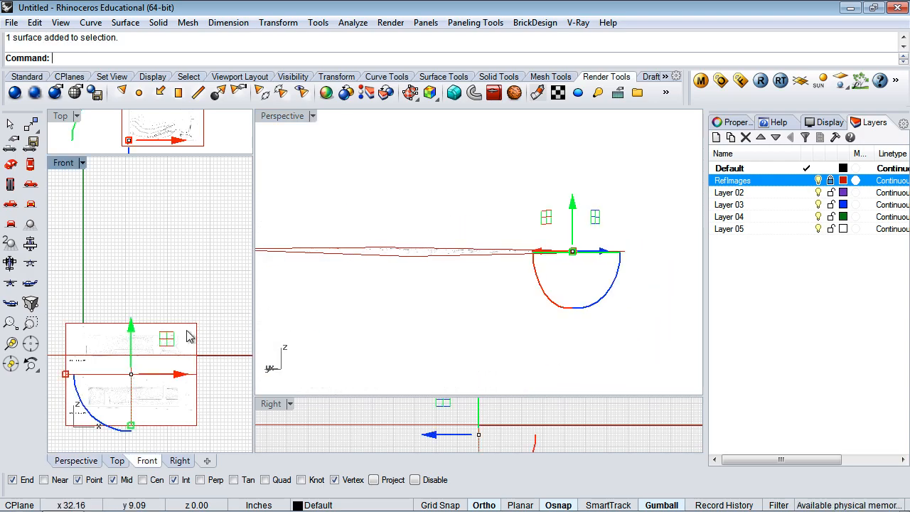
pyautogui.click(336, 505)
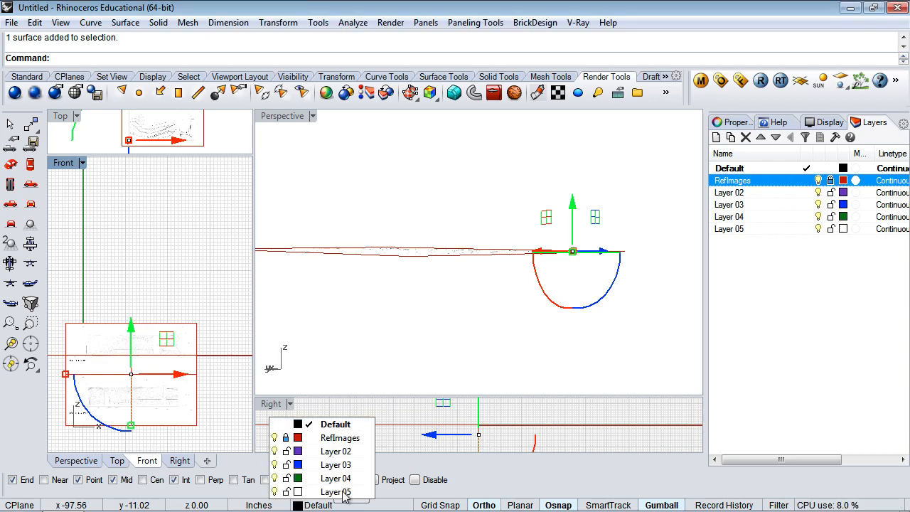
pyautogui.click(288, 440)
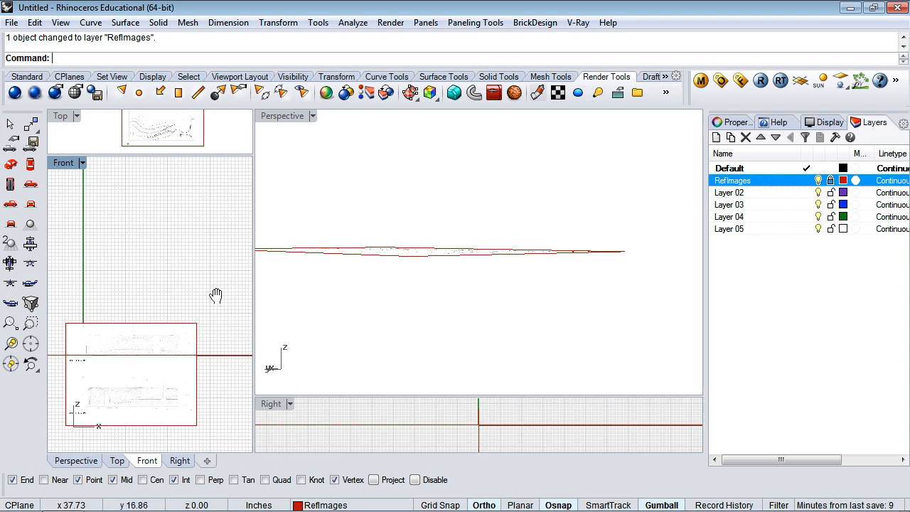
pyautogui.moveTo(215, 295); pyautogui.dragTo(169, 299, button='right')
pyautogui.moveTo(420, 298); pyautogui.dragTo(417, 248, button='right')
pyautogui.moveTo(501, 268); pyautogui.dragTo(357, 252, button='right')
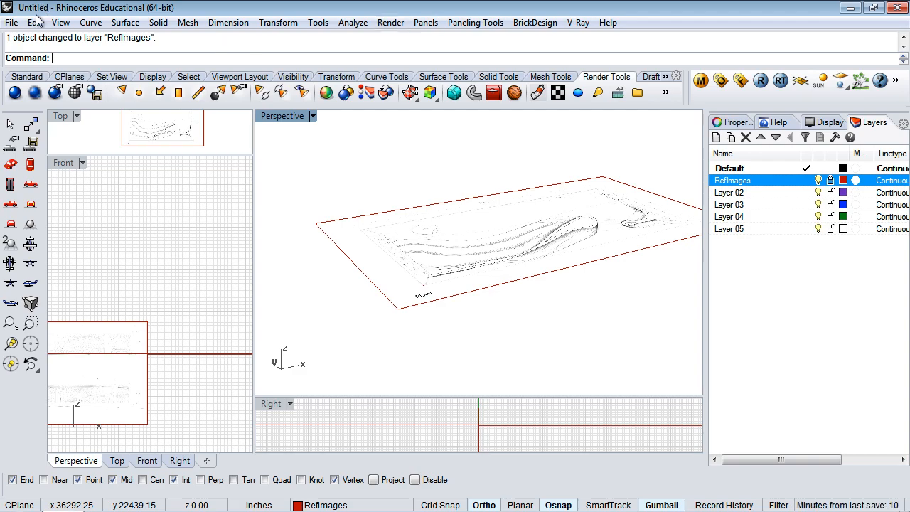
# Step: Set the viewport background color to Light Gray in the Rhino appearance options
pyautogui.click(12, 23)
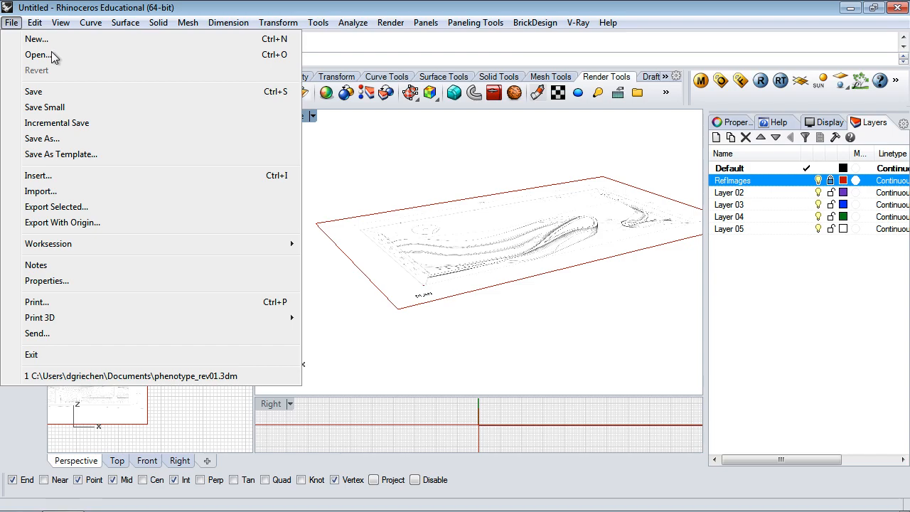
pyautogui.click(624, 41)
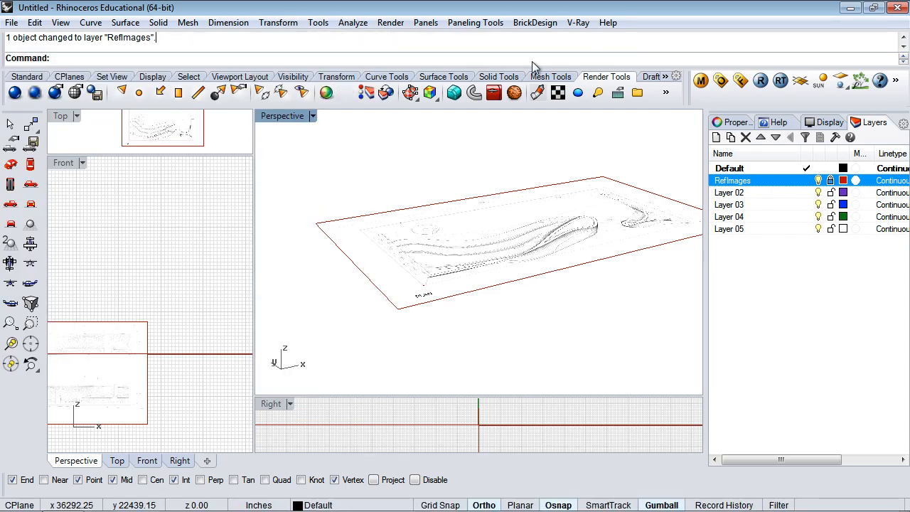
pyautogui.click(29, 78)
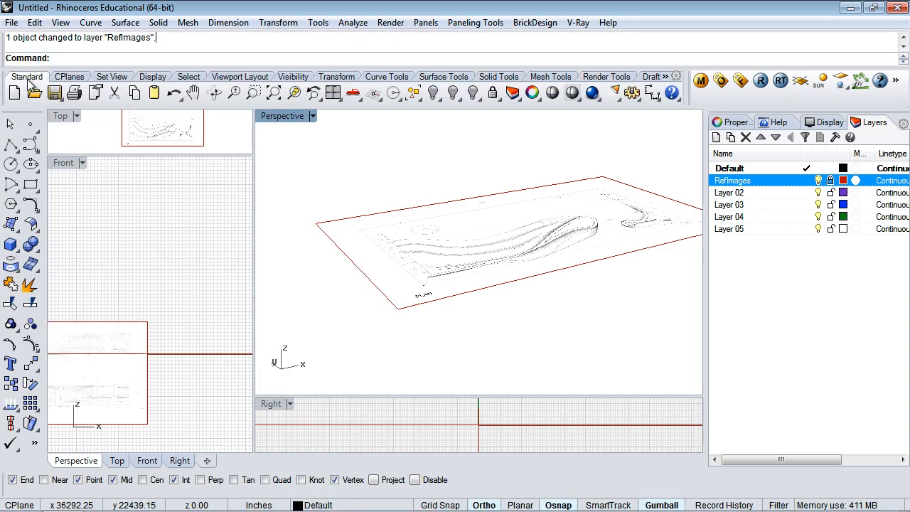
pyautogui.click(632, 95)
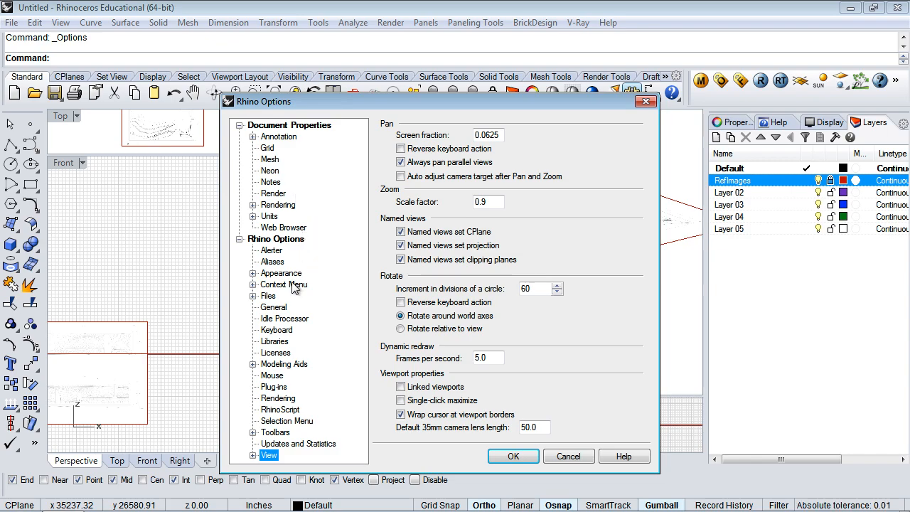
pyautogui.click(253, 273)
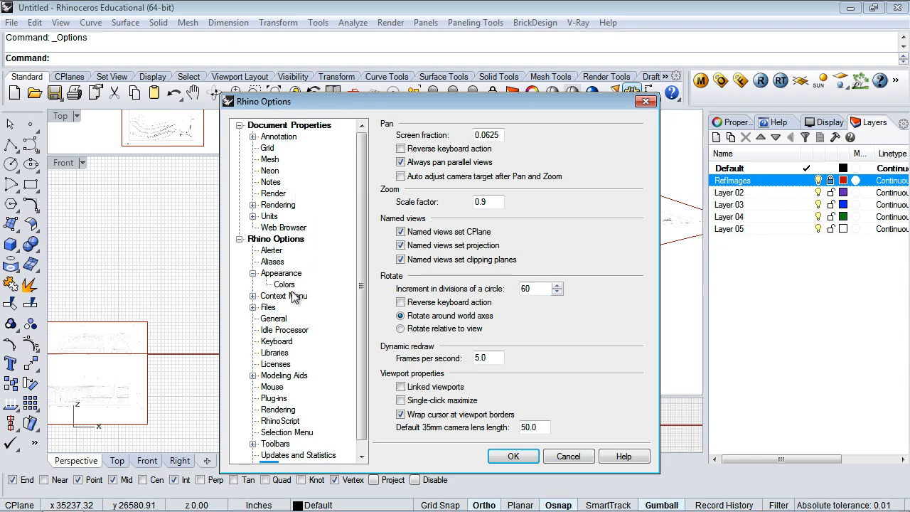
pyautogui.click(285, 284)
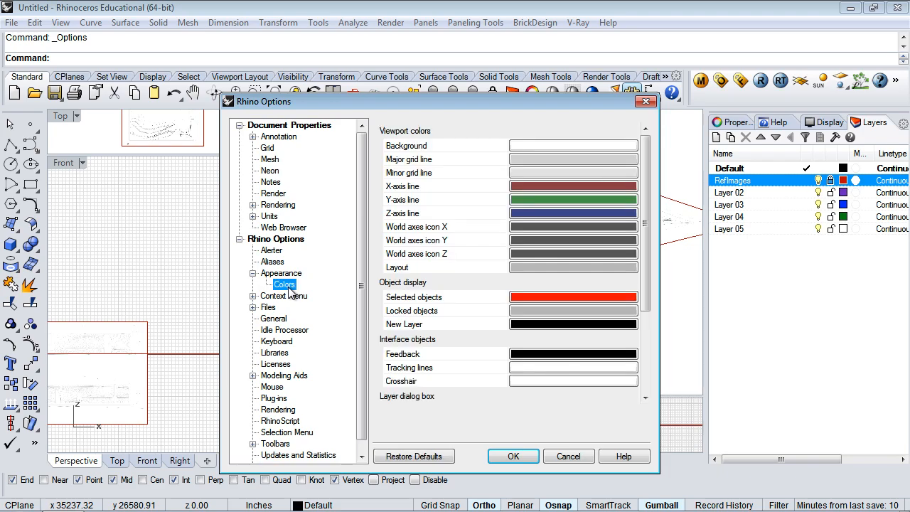
pyautogui.click(533, 145)
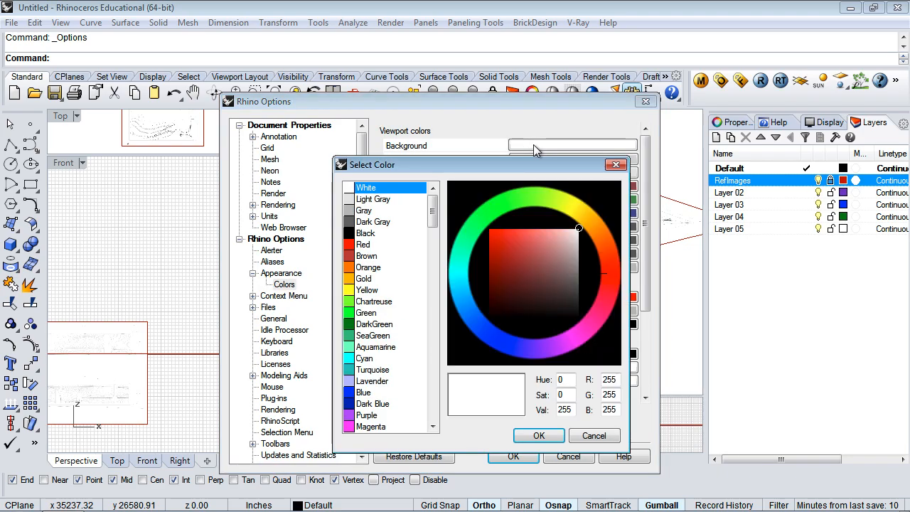
pyautogui.click(355, 202)
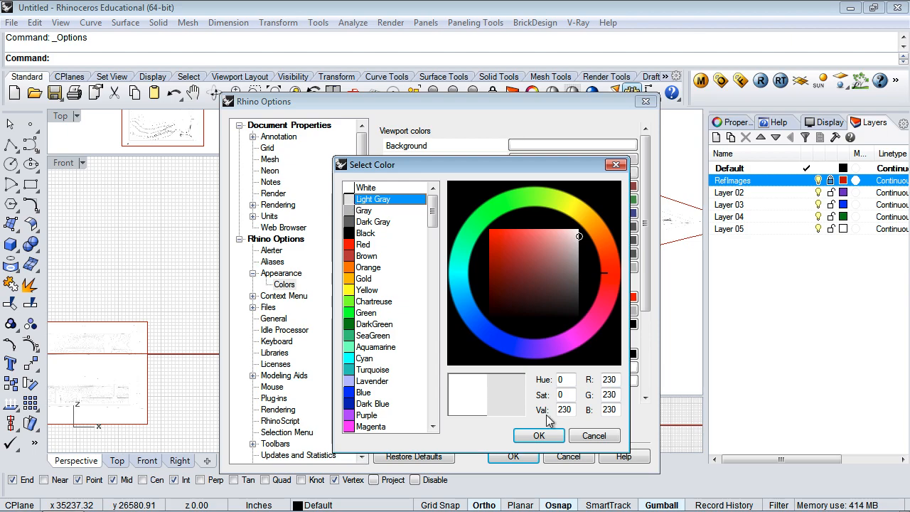
pyautogui.click(539, 435)
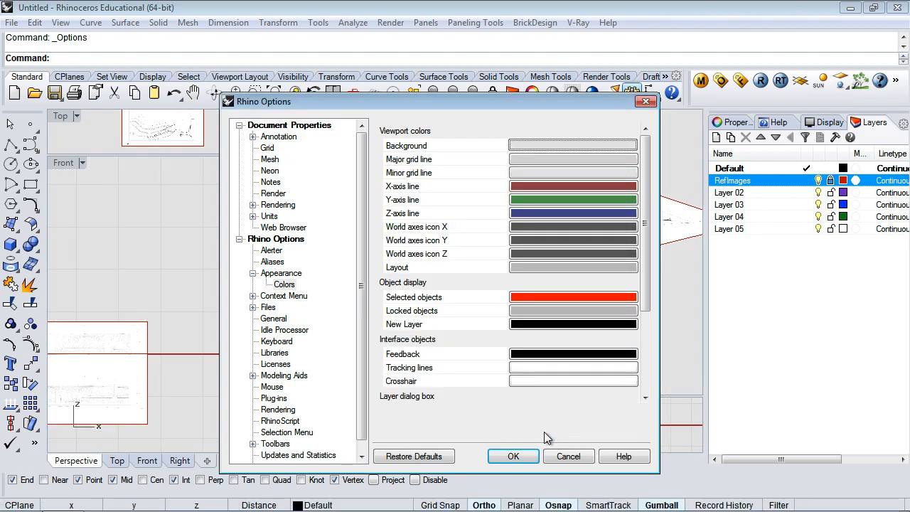
pyautogui.click(513, 456)
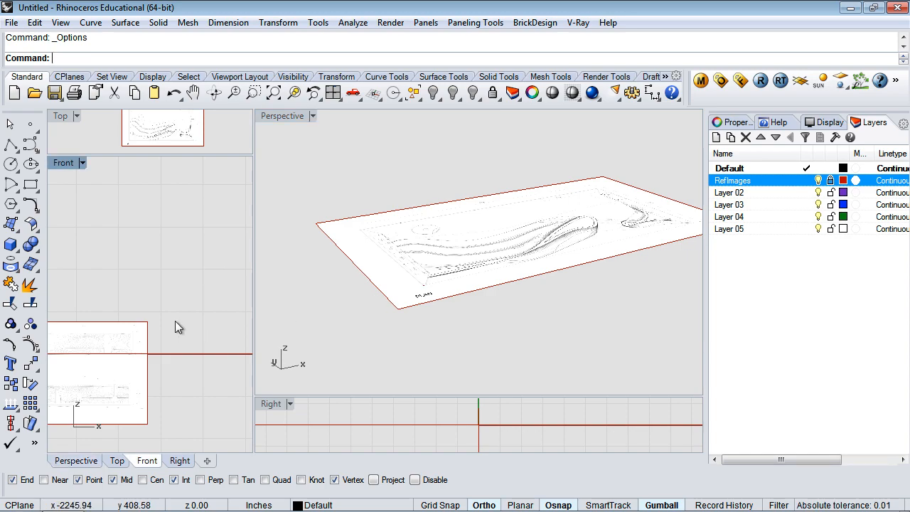
# Step: Unlock the RefImages layer and select the plan picture frame in Perspective
pyautogui.click(295, 119)
pyautogui.moveTo(552, 253); pyautogui.dragTo(431, 322, button='right')
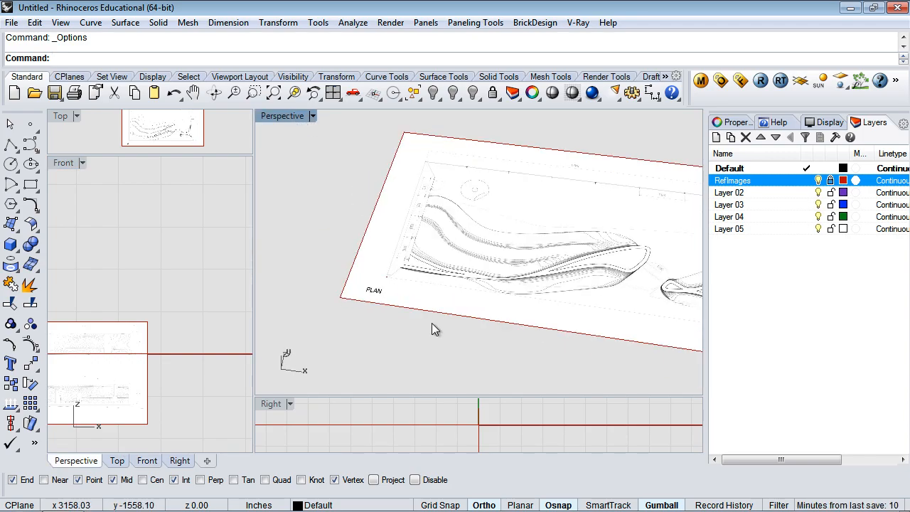
pyautogui.moveTo(222, 322); pyautogui.dragTo(235, 270, button='right')
pyautogui.moveTo(451, 274); pyautogui.dragTo(538, 240, button='right')
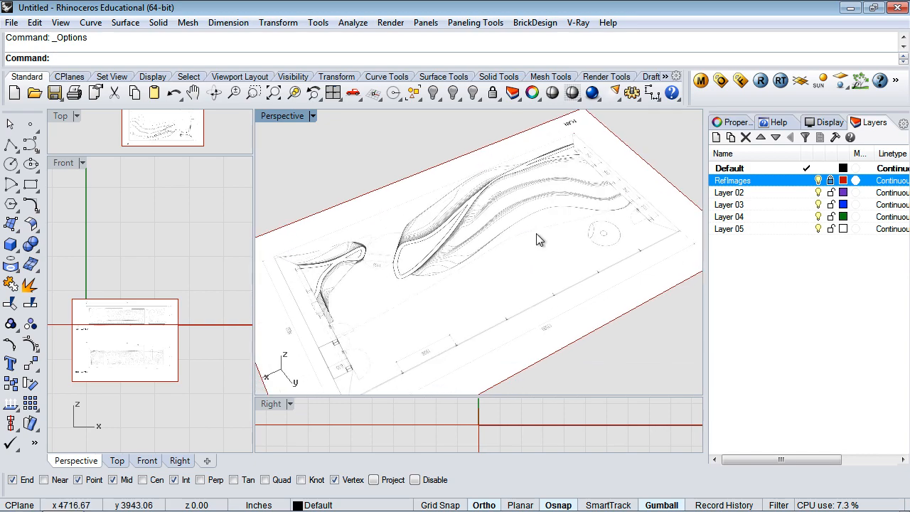
pyautogui.click(830, 182)
pyautogui.click(267, 229)
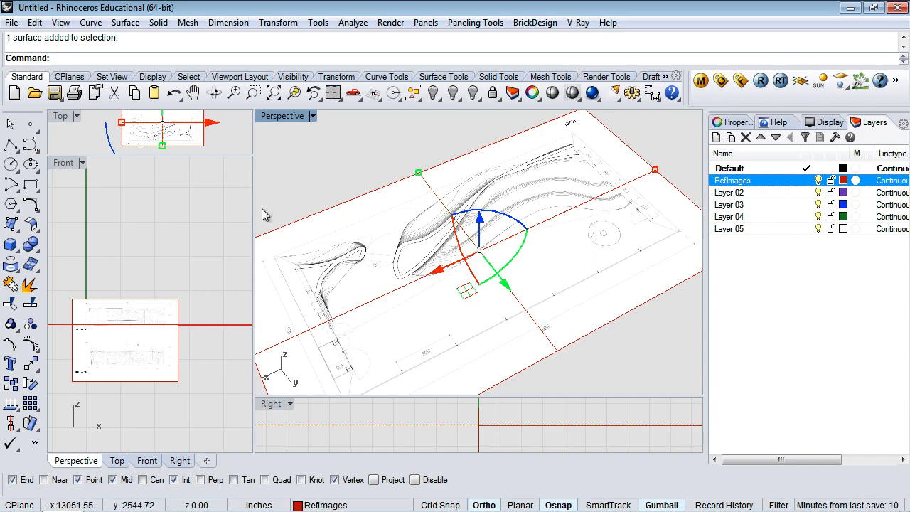
# Step: Select the elevations picture frame in Front and inspect the reference frames in Perspective from different angles
pyautogui.moveTo(590, 324); pyautogui.dragTo(621, 268, button='right')
pyautogui.click(165, 352)
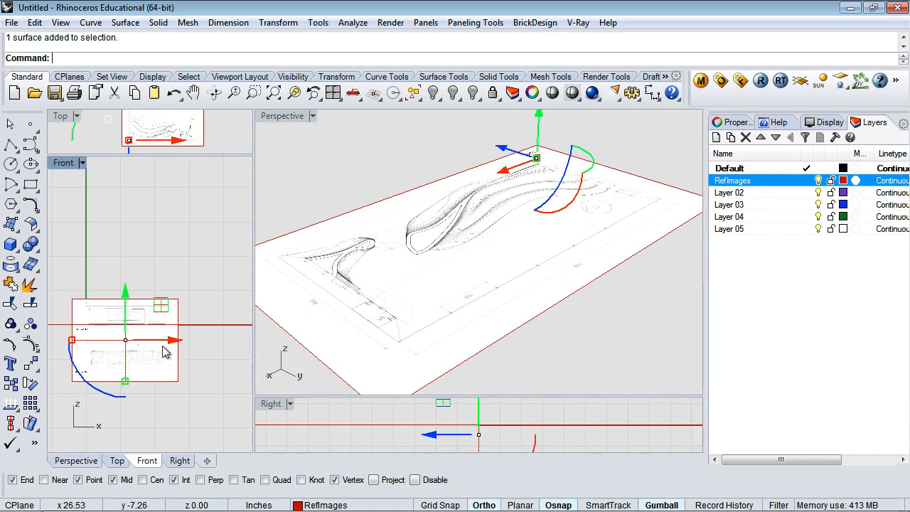
pyautogui.moveTo(561, 220); pyautogui.dragTo(662, 173, button='right')
pyautogui.moveTo(508, 219); pyautogui.dragTo(482, 291, button='right')
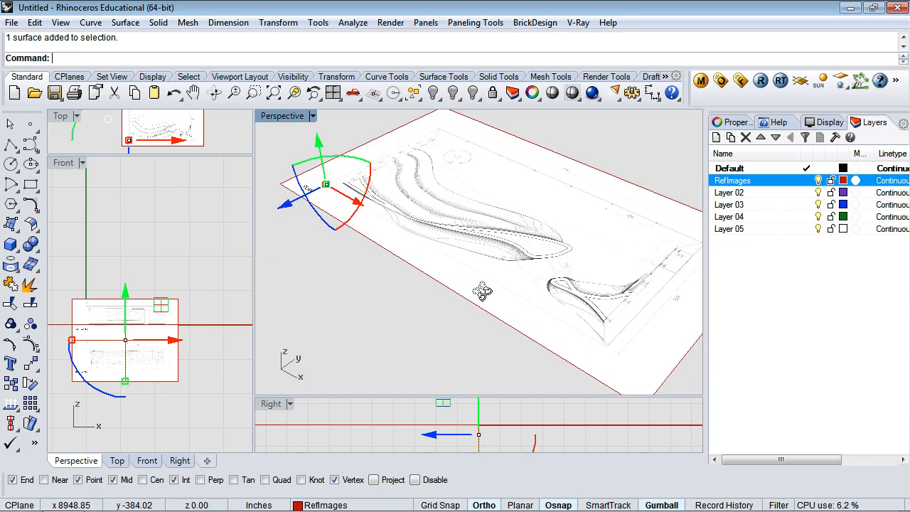
pyautogui.click(214, 351)
pyautogui.click(173, 359)
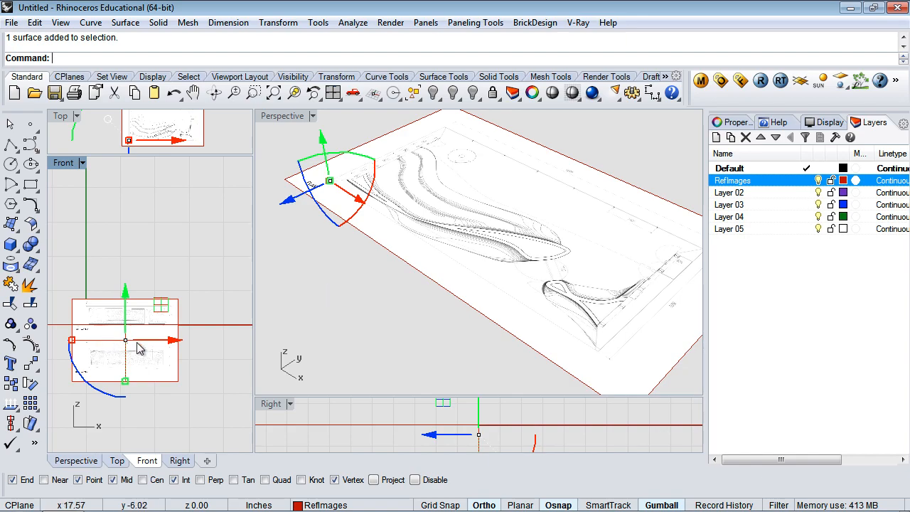
# Step: Show the viewport display settings and set the Perspective viewport's display mode to Ghosted
pyautogui.click(829, 123)
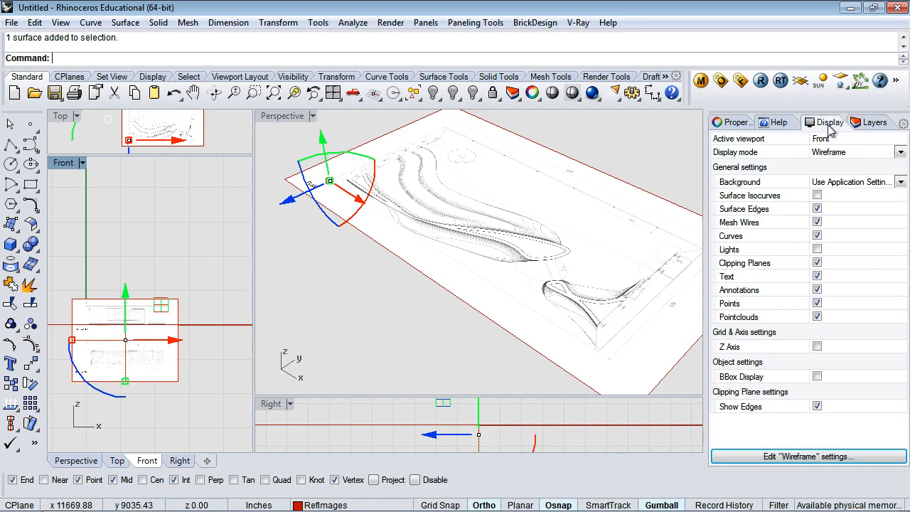
pyautogui.click(313, 117)
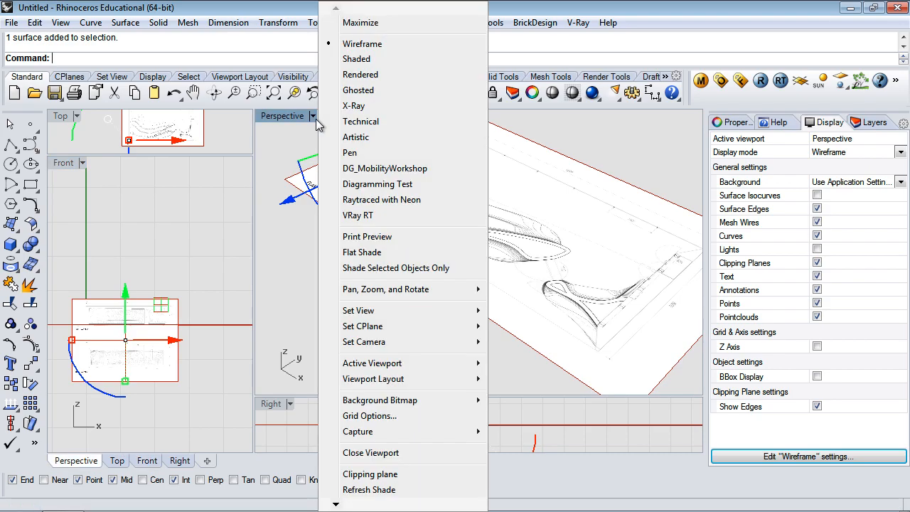
pyautogui.click(348, 88)
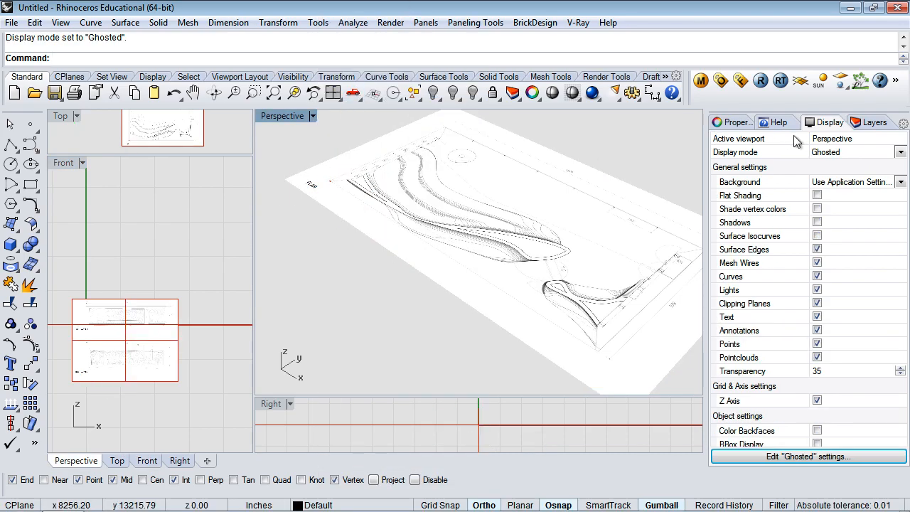
# Step: Change the Front viewport's display mode to Ghosted
pyautogui.click(169, 340)
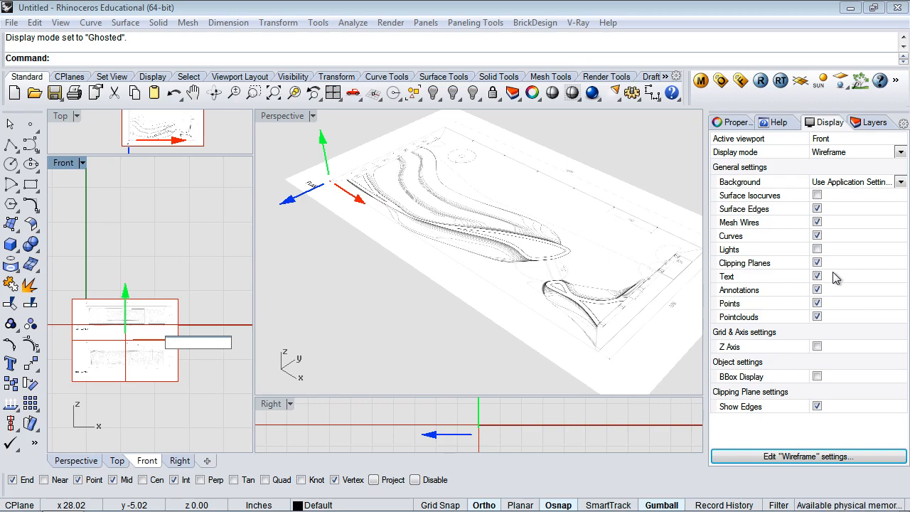
pyautogui.click(902, 152)
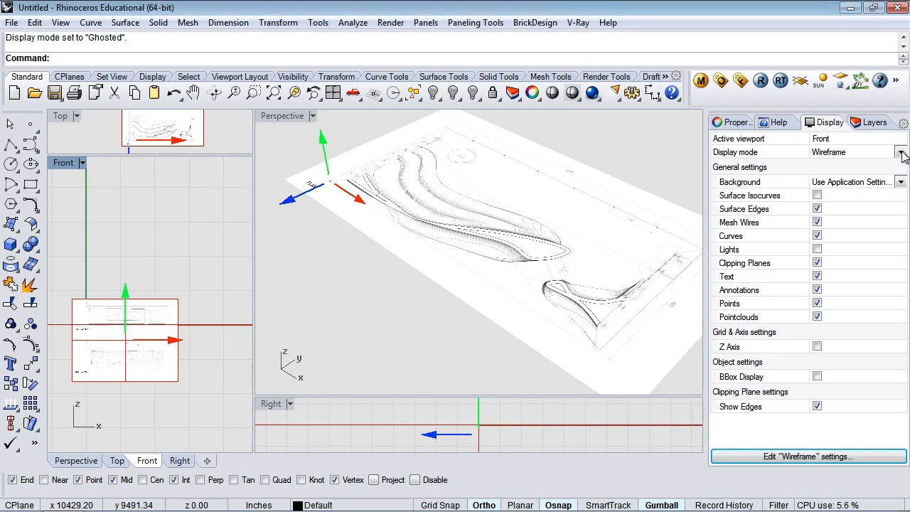
pyautogui.click(900, 153)
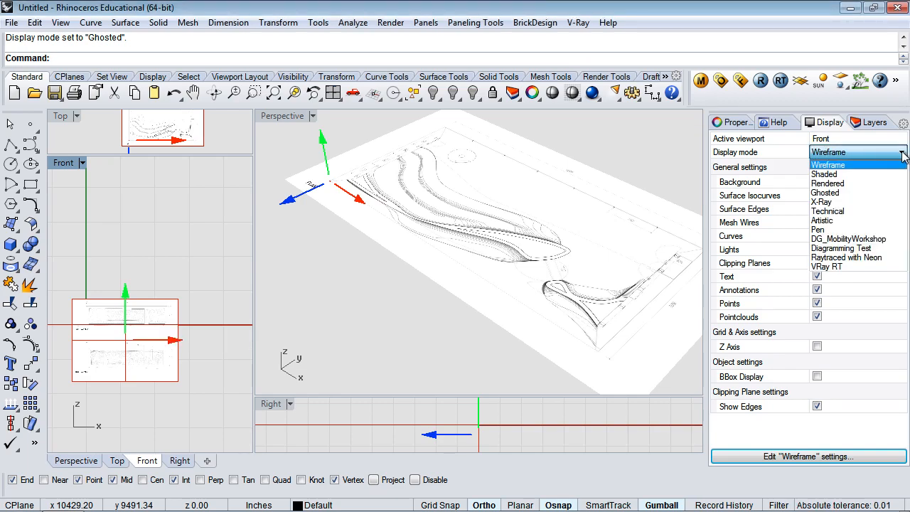
pyautogui.click(859, 193)
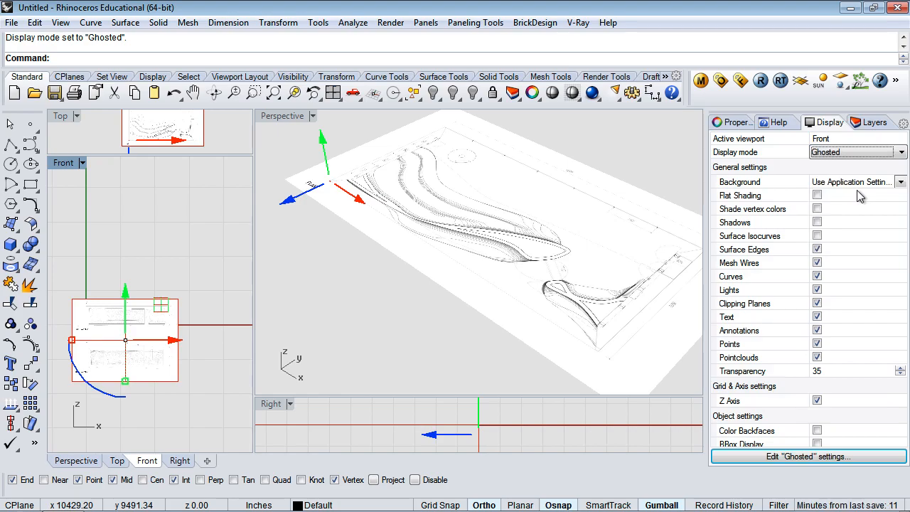
# Step: Try moving the plan picture frame by its surface in Perspective, undo the move and deselect the frame
pyautogui.click(296, 118)
pyautogui.click(577, 265)
pyautogui.moveTo(578, 265); pyautogui.dragTo(515, 261)
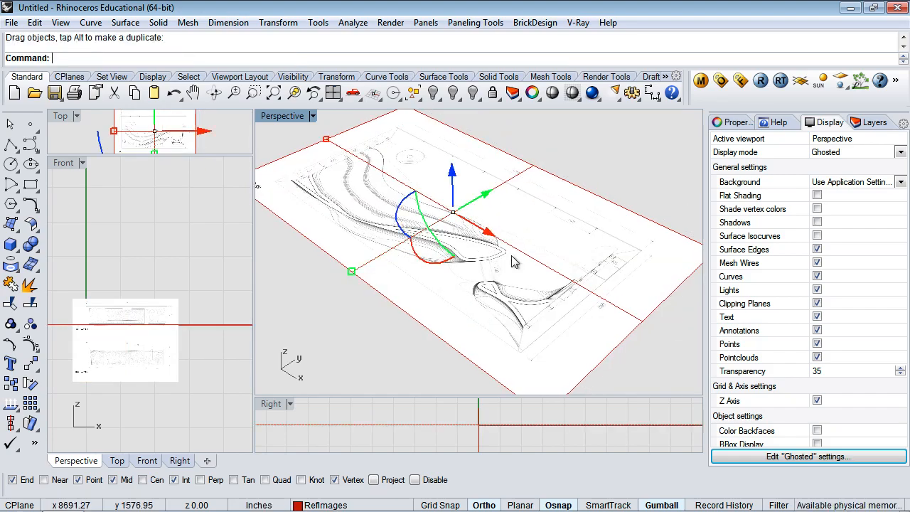
pyautogui.hotkey('ctrl', 'z')
pyautogui.click(367, 315)
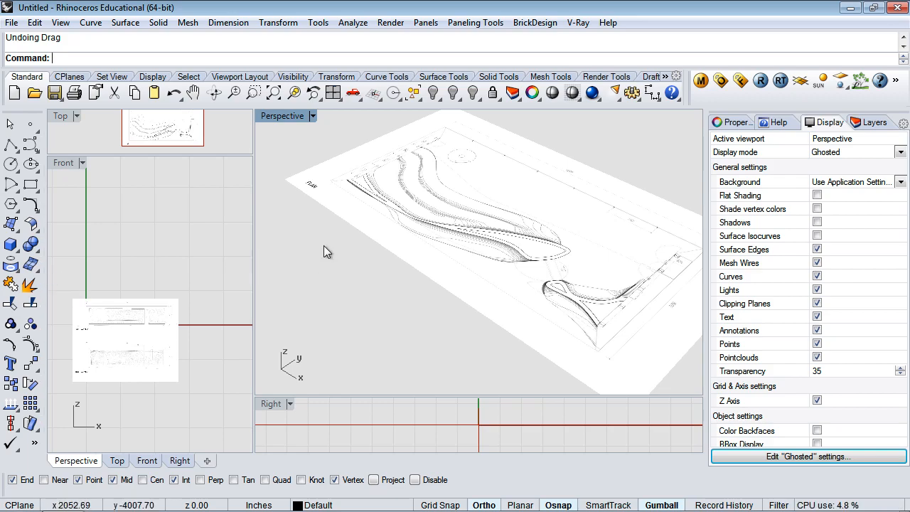
# Step: Make RefImages the current layer and clear the stray character from the command line
pyautogui.click(202, 276)
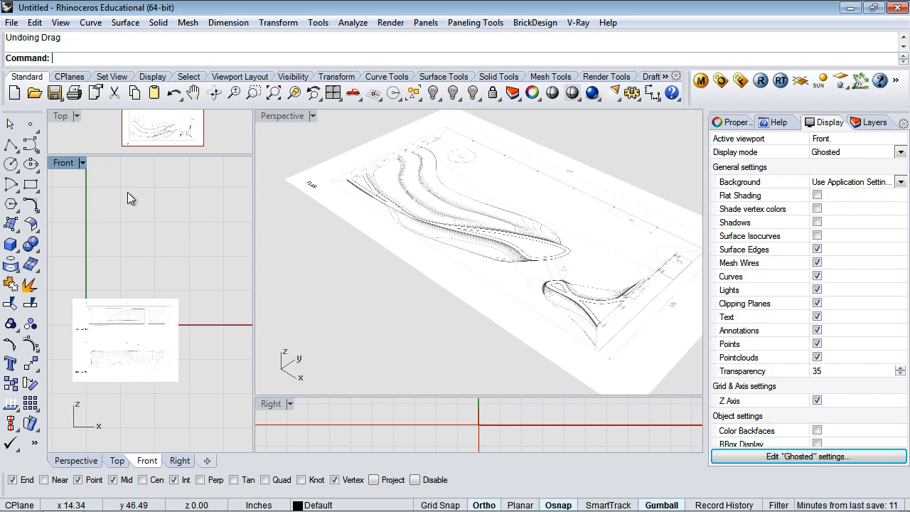
pyautogui.click(735, 122)
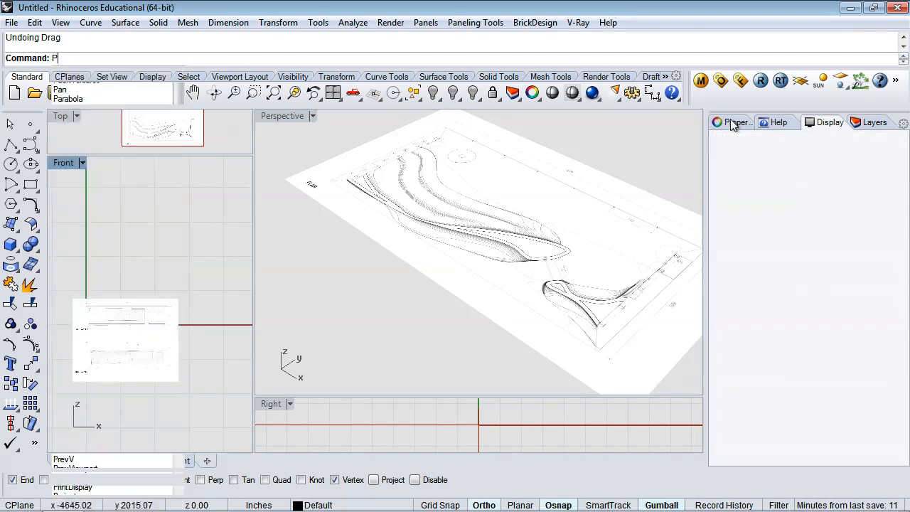
pyautogui.click(873, 123)
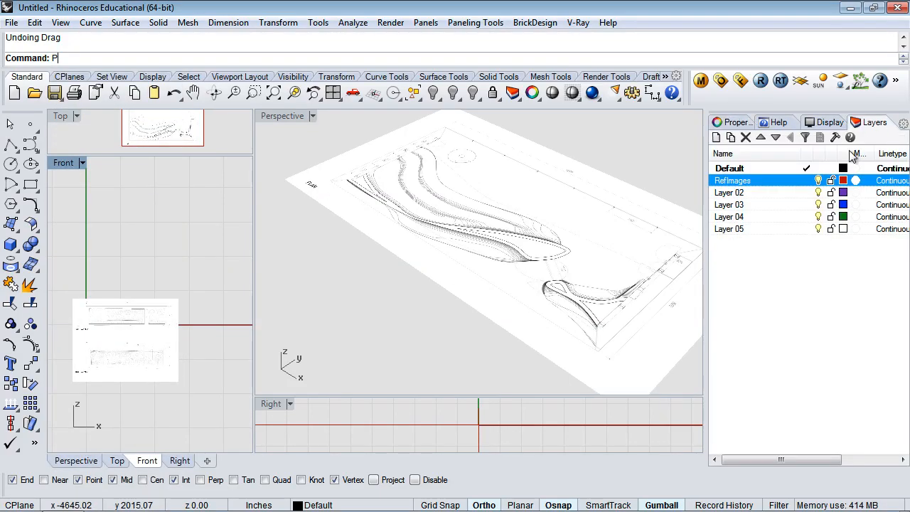
pyautogui.click(806, 180)
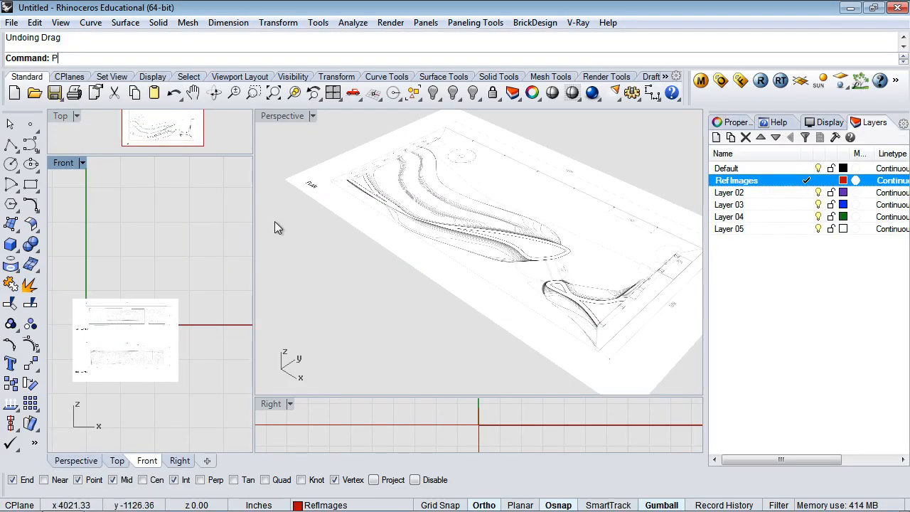
pyautogui.press('BackSpace')
# Step: Delete the elevations picture frame in Front and draw a roughly square rectangle around the origin in its place
pyautogui.click(147, 378)
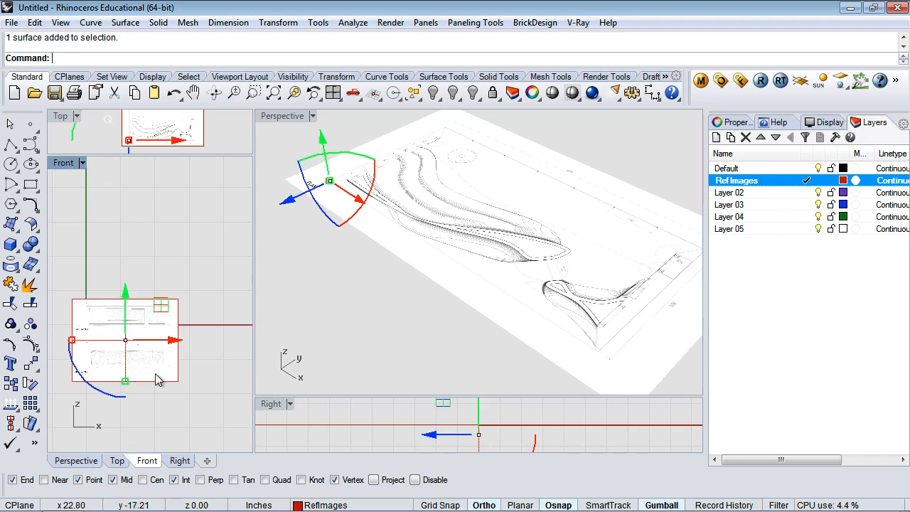
pyautogui.press('Delete')
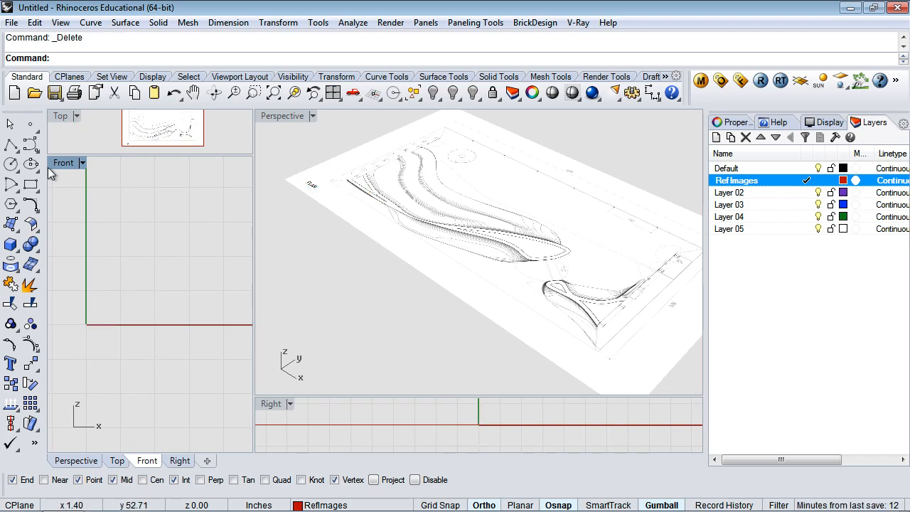
pyautogui.click(82, 244)
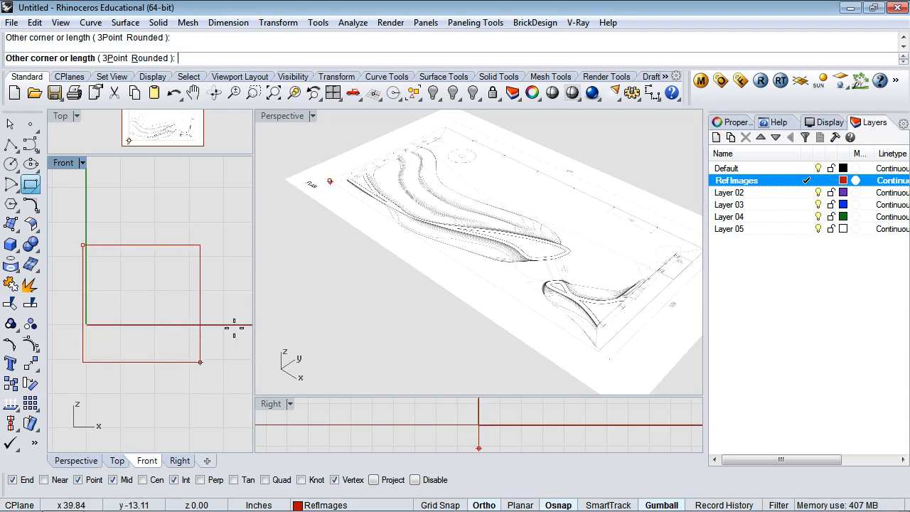
pyautogui.click(244, 355)
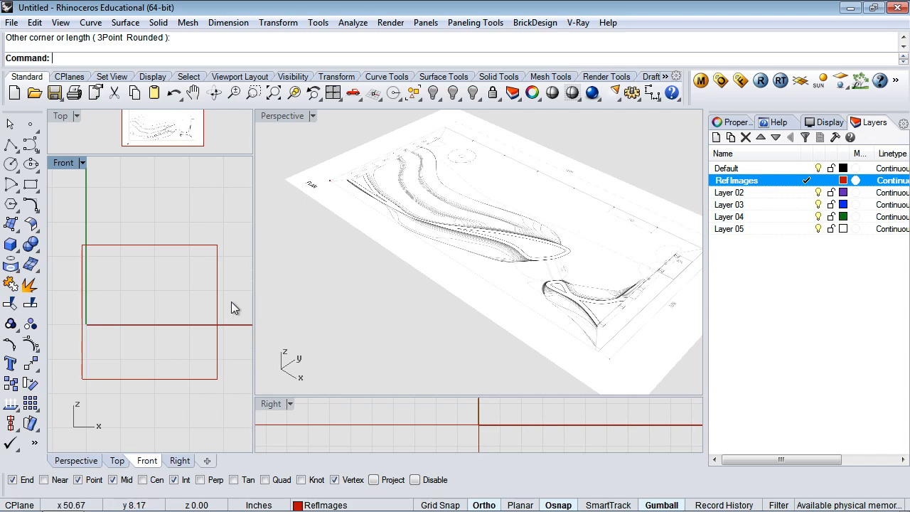
# Step: Delete the rectangle in Front and undo the deletion
pyautogui.click(217, 268)
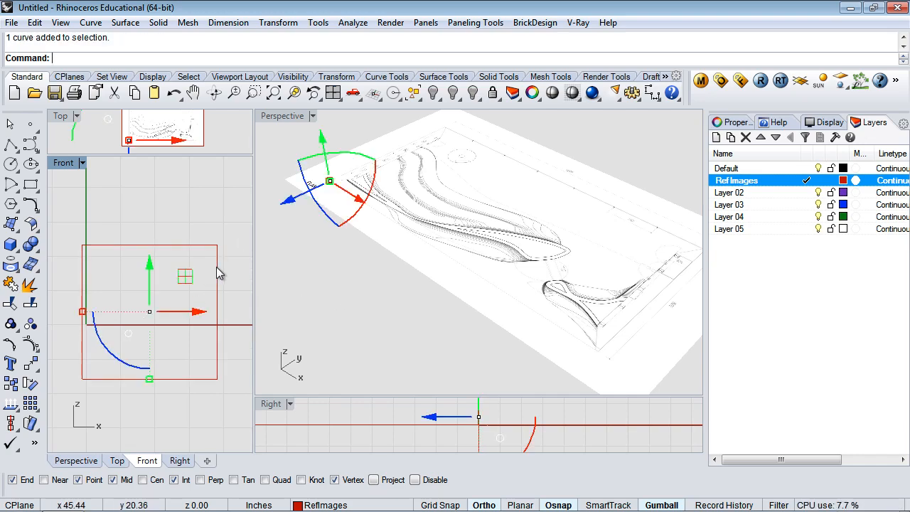
pyautogui.press('Delete')
pyautogui.hotkey('ctrl', 'z')
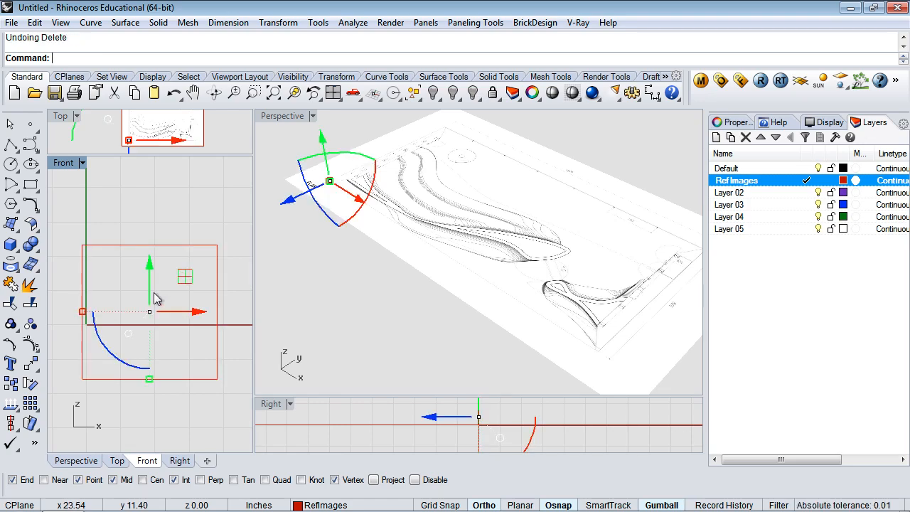
# Step: Deselect the rectangle in Front and undo its creation
pyautogui.scroll(-6, 153, 292)
pyautogui.click(154, 292)
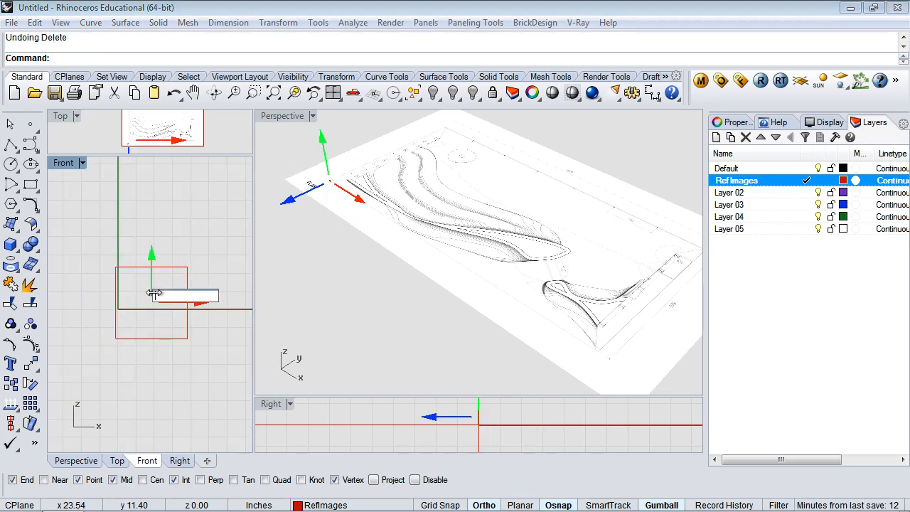
pyautogui.click(184, 215)
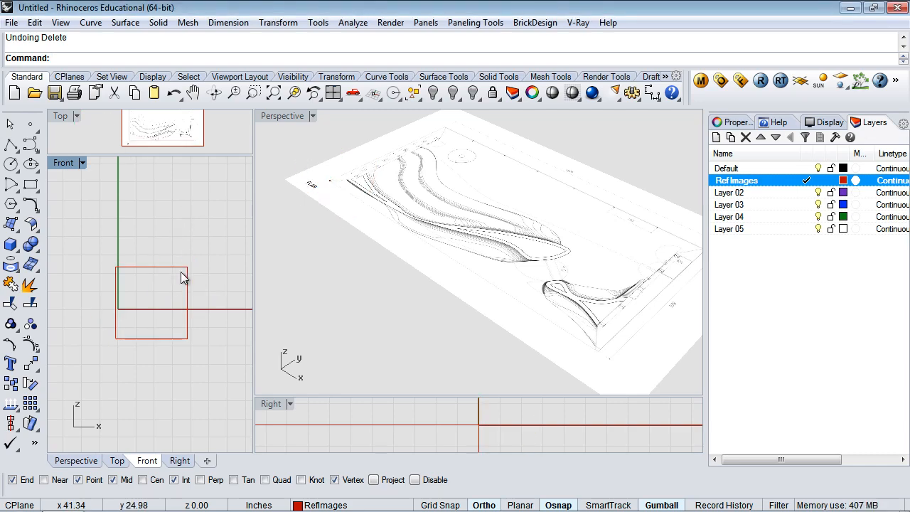
pyautogui.hotkey('ctrl', 'z')
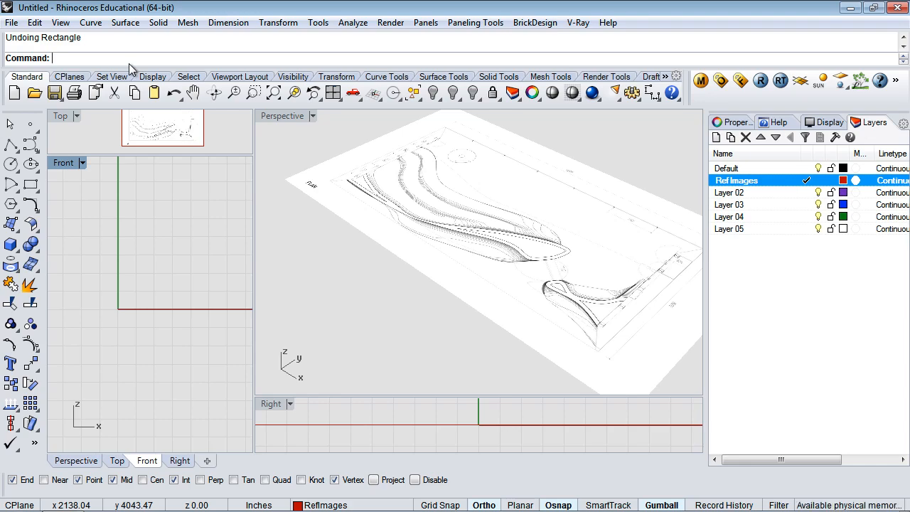
# Step: Place reindeer-elevations.jpeg as a picture frame in Front, starting at the origin and extending horizontally along the positive x axis
pyautogui.write('Picut')
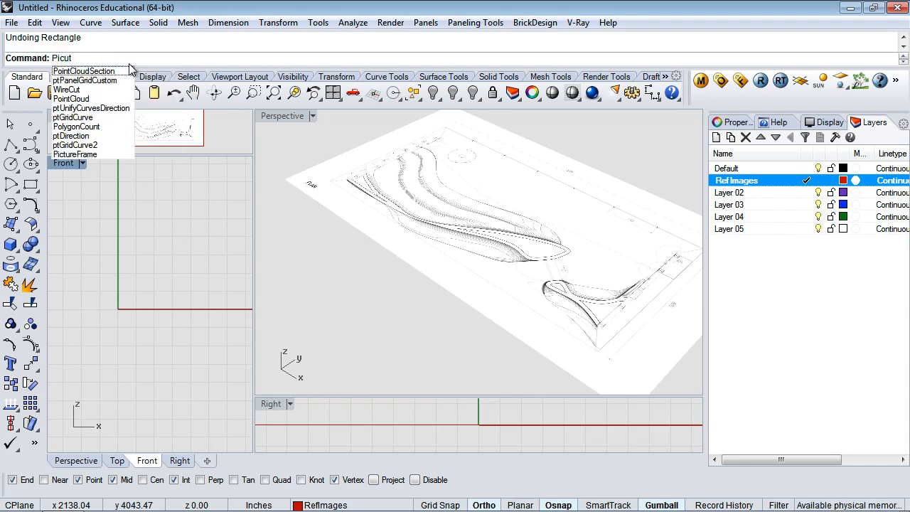
pyautogui.press('BackSpace')
pyautogui.press('BackSpace')
pyautogui.press('BackSpace')
pyautogui.write('ctureFrame')
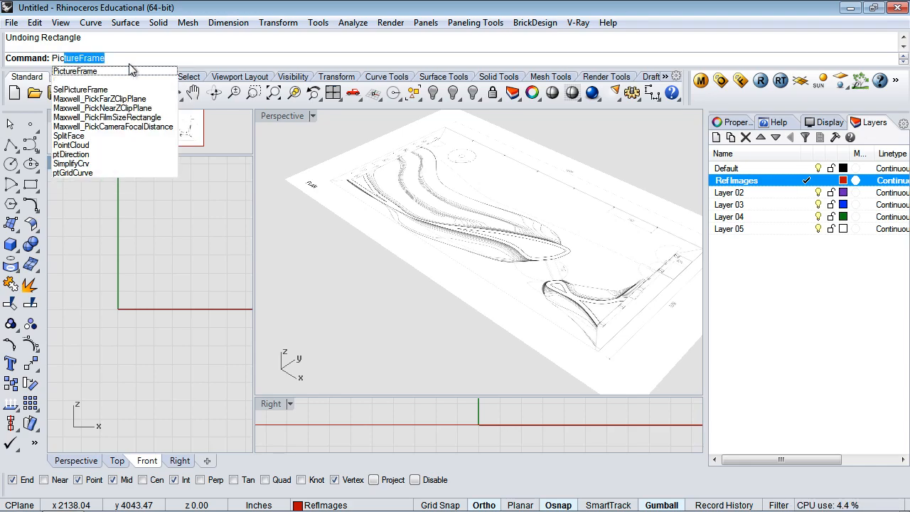
pyautogui.press('Return')
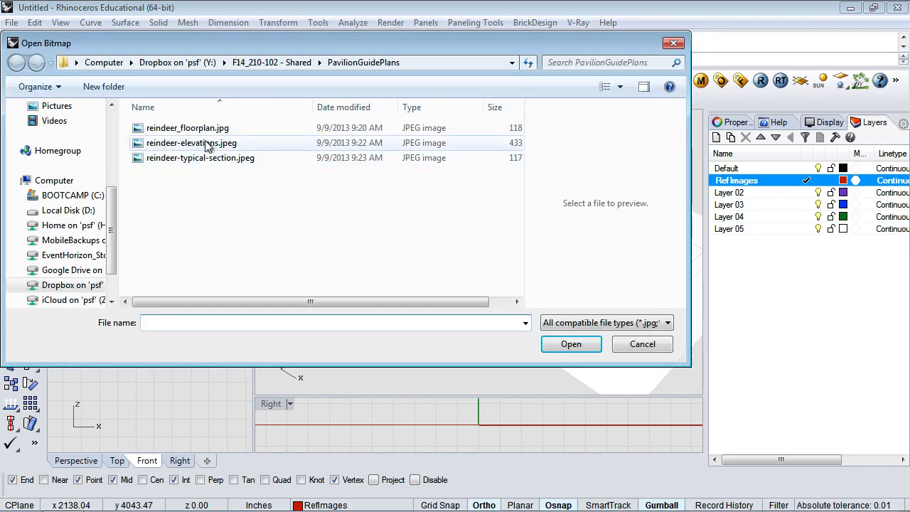
pyautogui.click(208, 145)
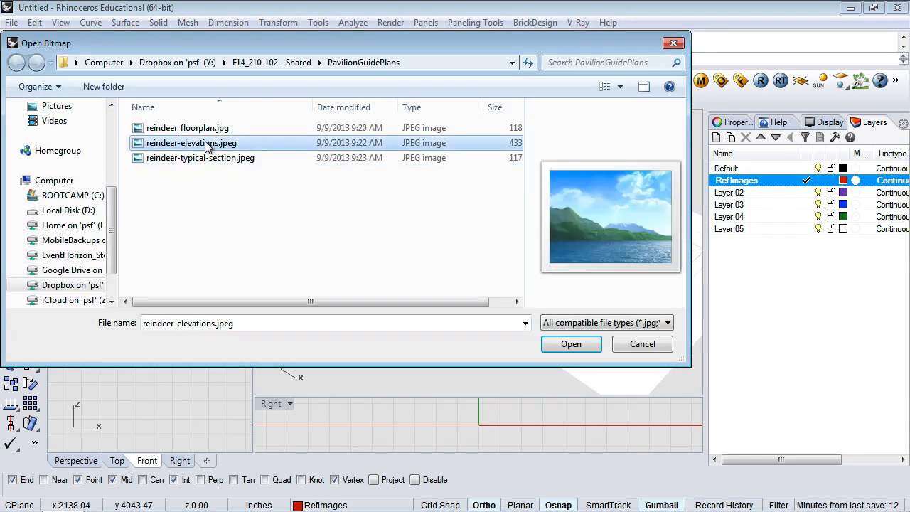
pyautogui.click(571, 344)
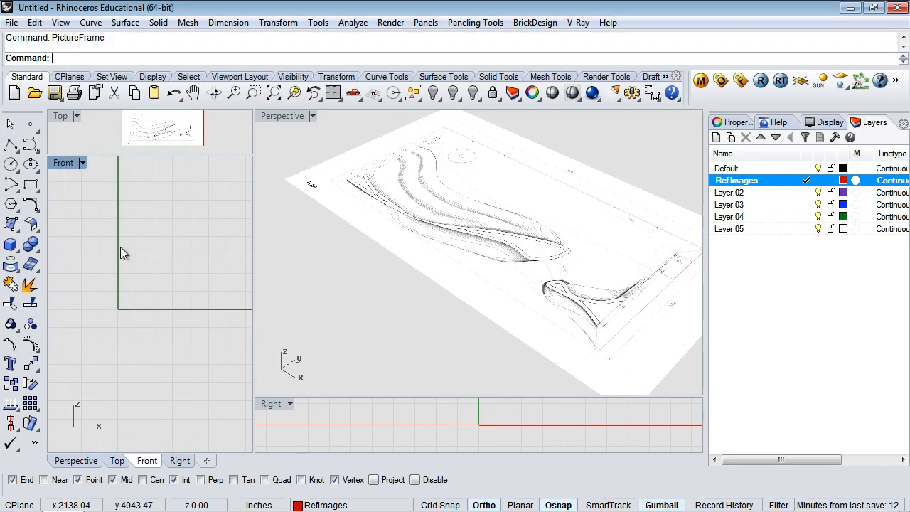
pyautogui.scroll(-5, 148, 320)
pyautogui.scroll(4, 149, 323)
pyautogui.click(142, 317)
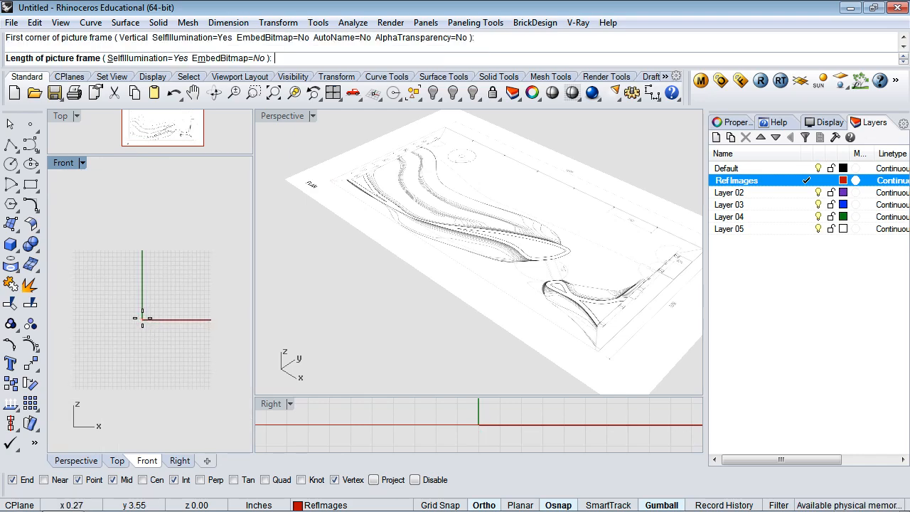
pyautogui.click(217, 318)
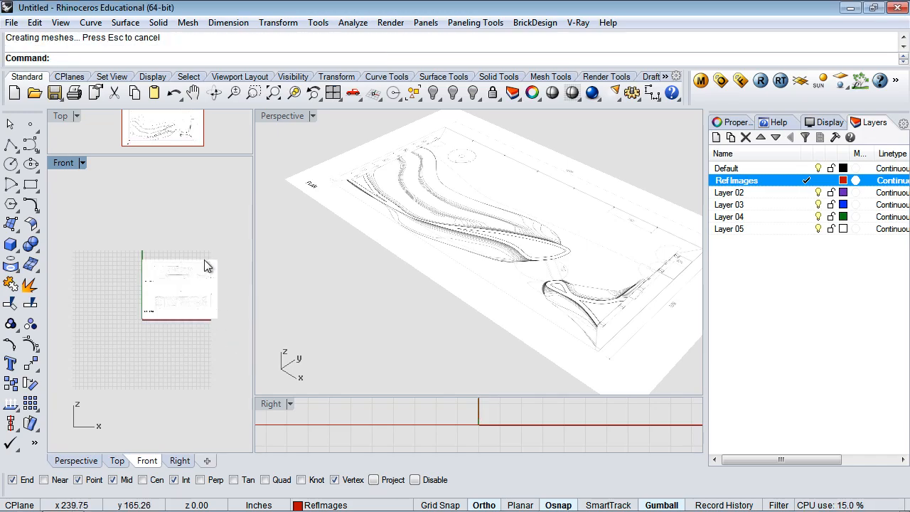
# Step: Examine the elevation drawings on the new picture frame in a maximized Front viewport, leaving the frame deselected
pyautogui.click(204, 285)
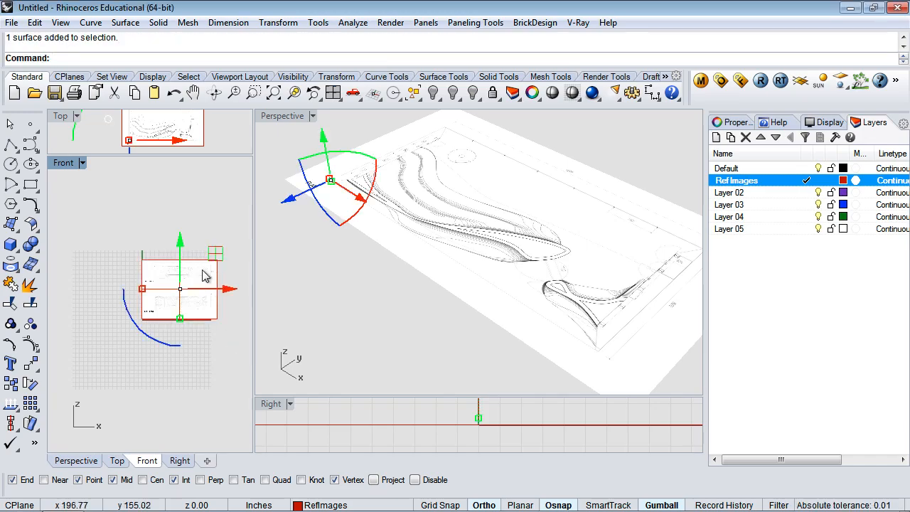
pyautogui.scroll(5, 163, 317)
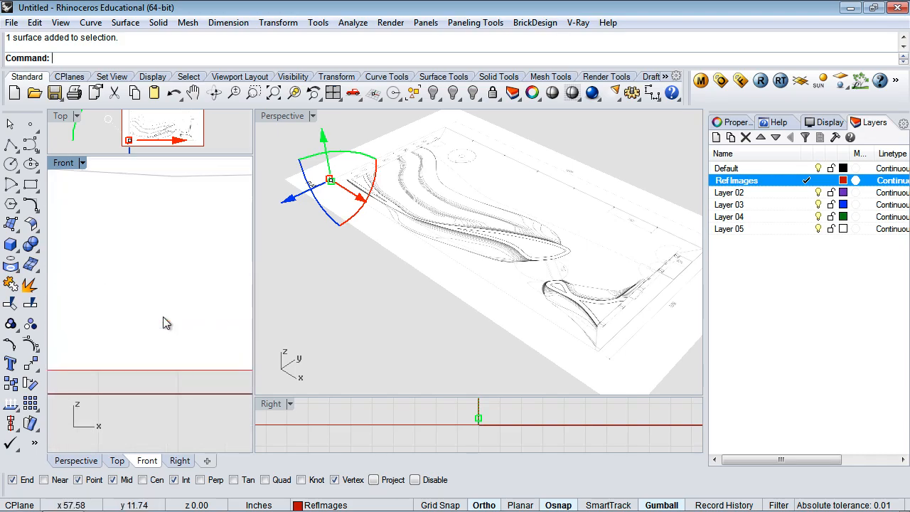
pyautogui.scroll(2, 98, 192)
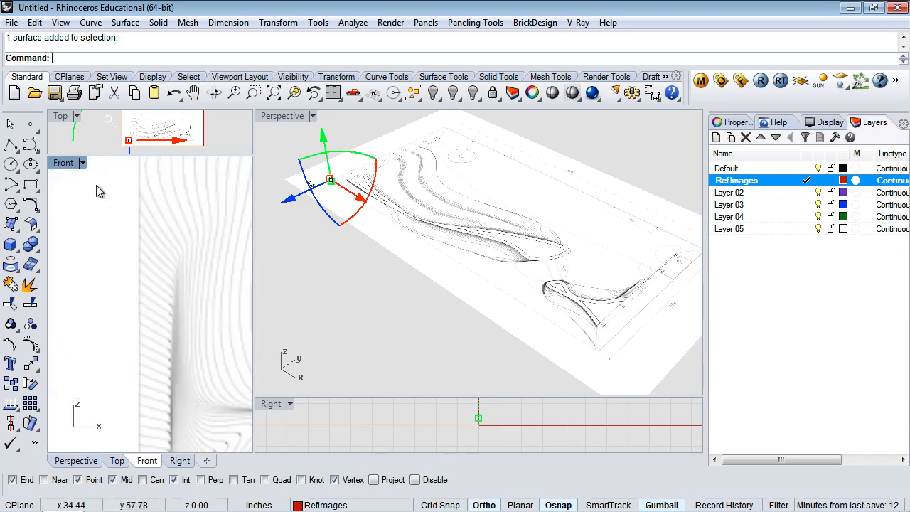
pyautogui.doubleClick(61, 163)
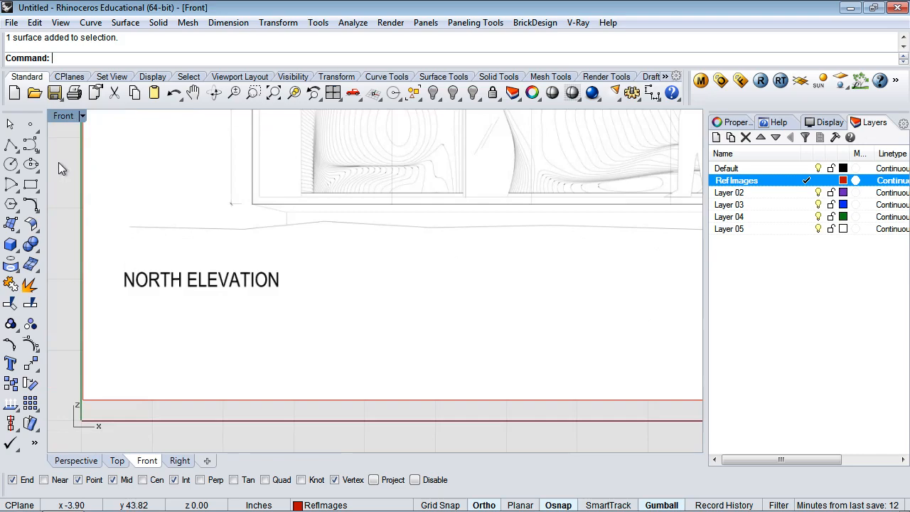
pyautogui.scroll(-8, 260, 254)
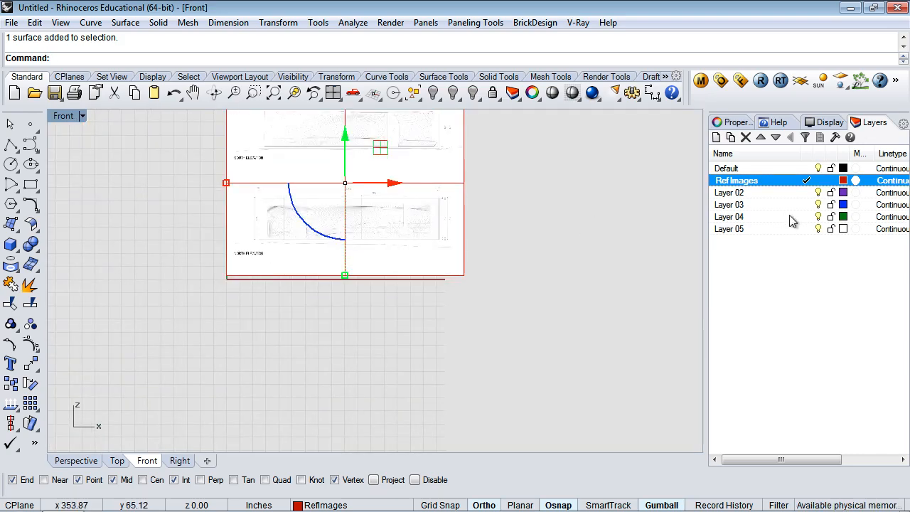
pyautogui.click(546, 250)
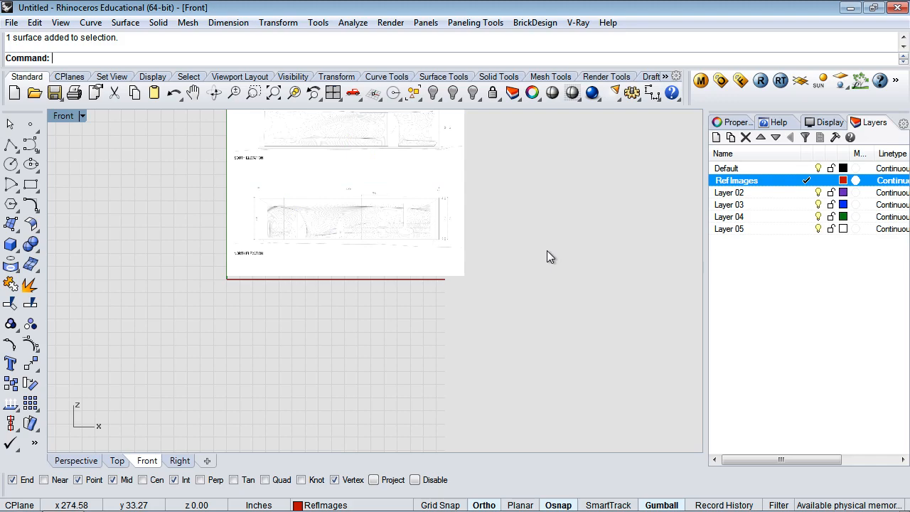
# Step: Restore the four-viewport layout and lock the plan picture frame in Top
pyautogui.doubleClick(65, 116)
pyautogui.click(201, 141)
pyautogui.write('L')
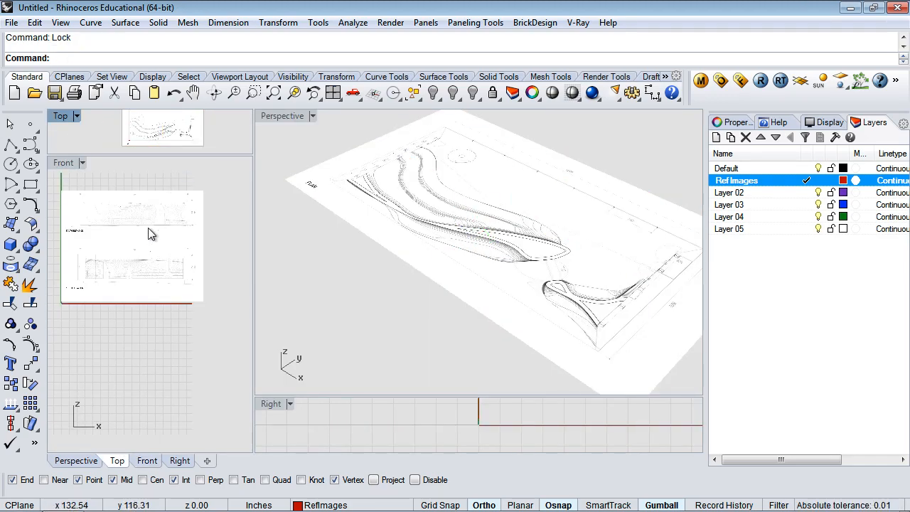
# Step: Start scaling the elevations picture frame in maximized Front, with the origin point at the South Elevation's lower-left outer corner
pyautogui.click(150, 233)
pyautogui.scroll(5, 121, 283)
pyautogui.scroll(-3, 118, 284)
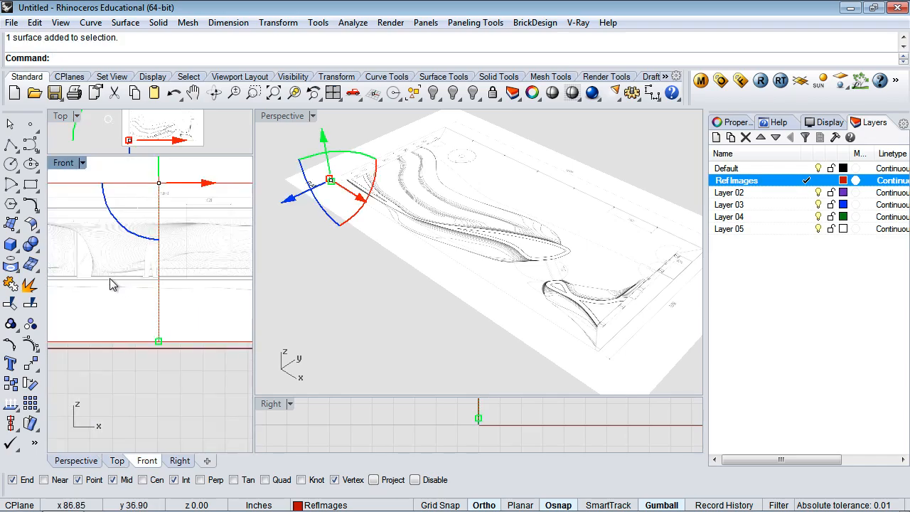
pyautogui.doubleClick(67, 163)
pyautogui.scroll(-3, 274, 280)
pyautogui.scroll(3, 272, 281)
pyautogui.scroll(-3, 274, 283)
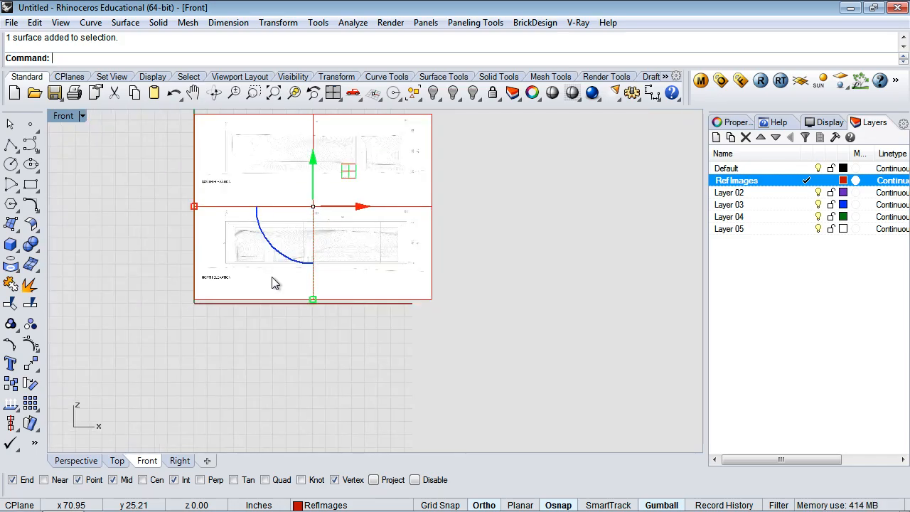
pyautogui.scroll(5, 230, 140)
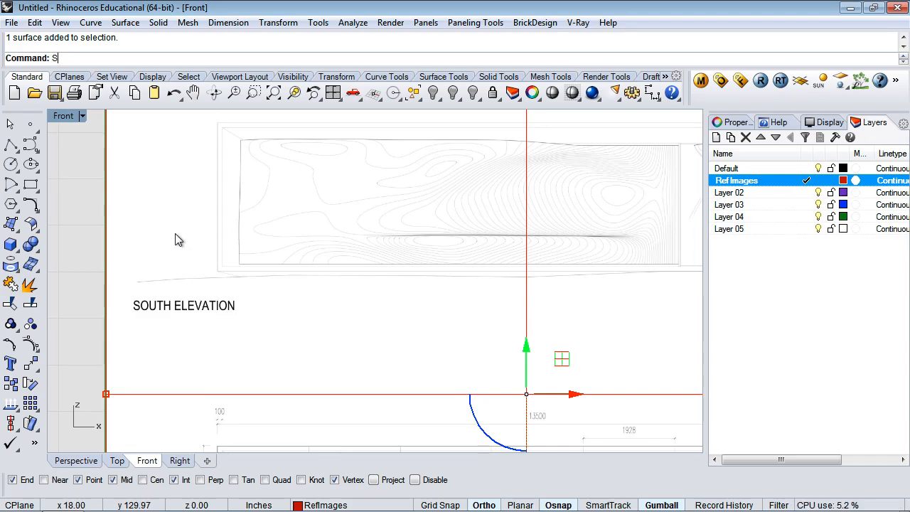
pyautogui.press('Return')
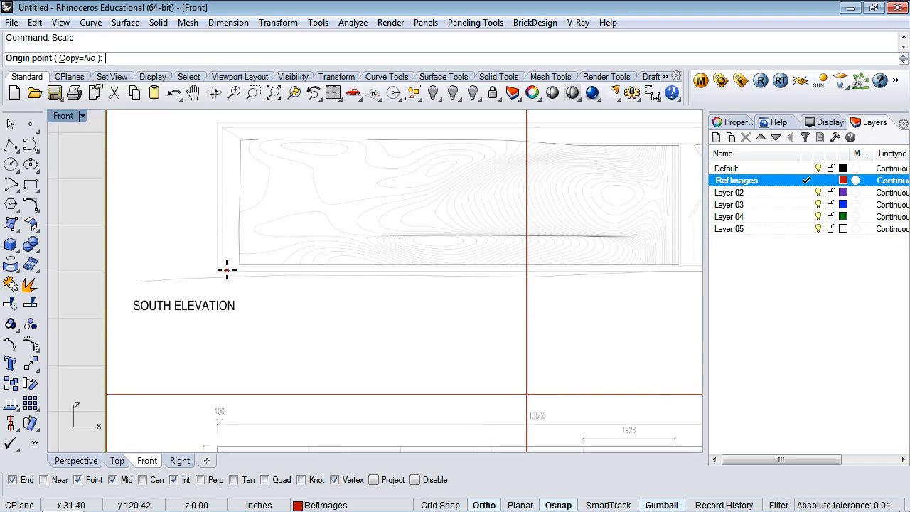
pyautogui.scroll(5, 226, 268)
pyautogui.scroll(3, 227, 269)
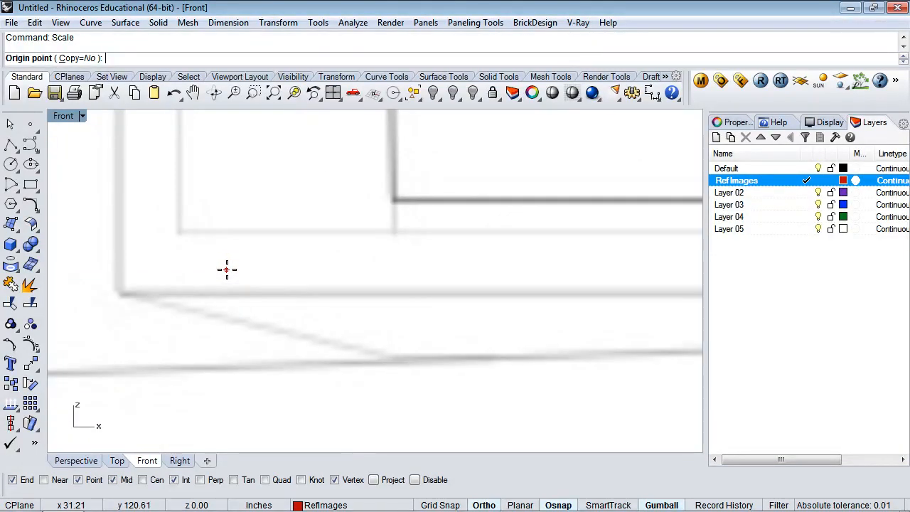
pyautogui.click(119, 291)
# Step: Scale the elevations frame using the South Elevation's lower-right outer corner as first reference point and 13500 as the new length
pyautogui.scroll(-6, 271, 277)
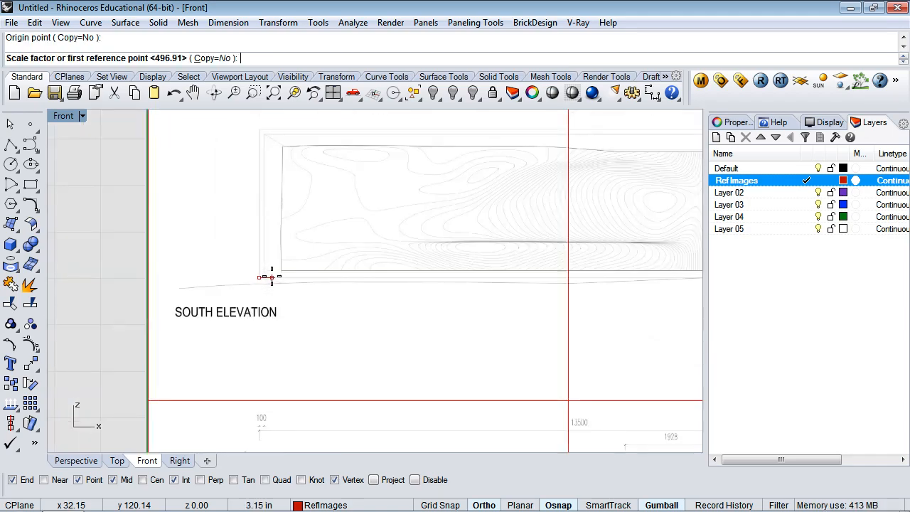
pyautogui.scroll(5, 440, 281)
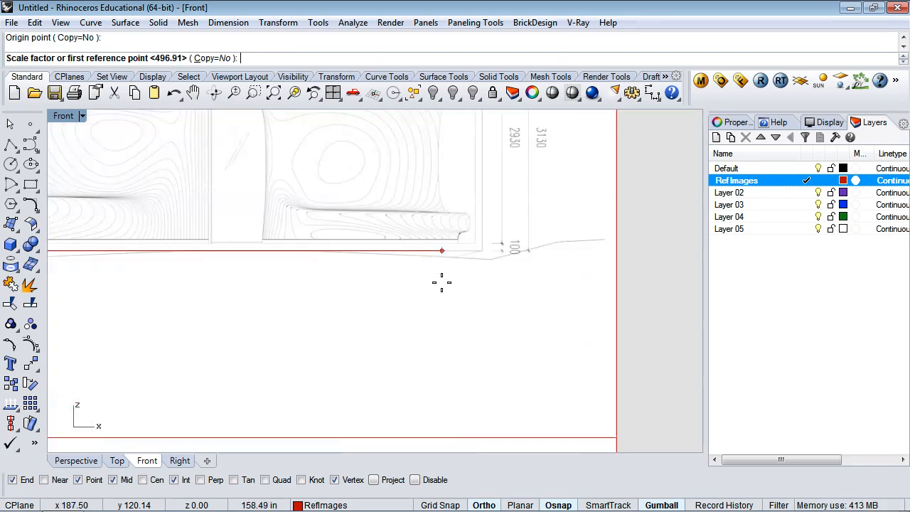
pyautogui.scroll(3, 505, 260)
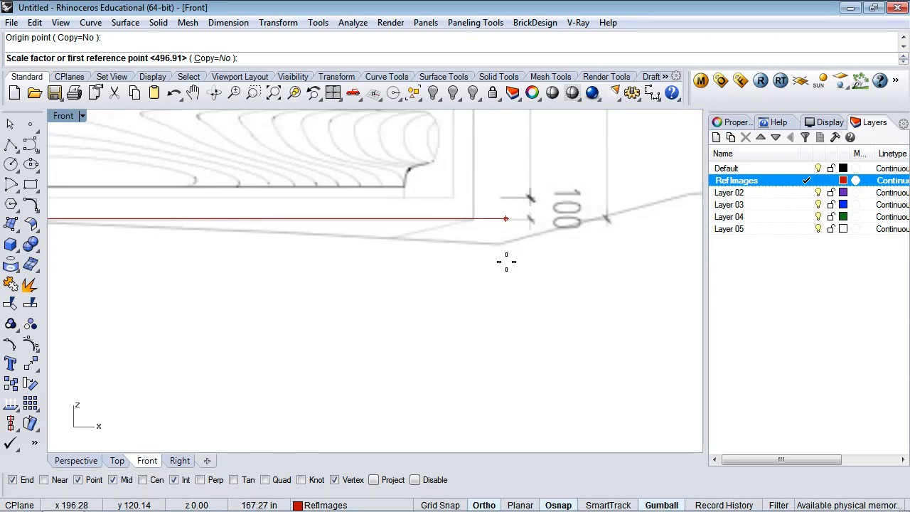
pyautogui.scroll(5, 476, 219)
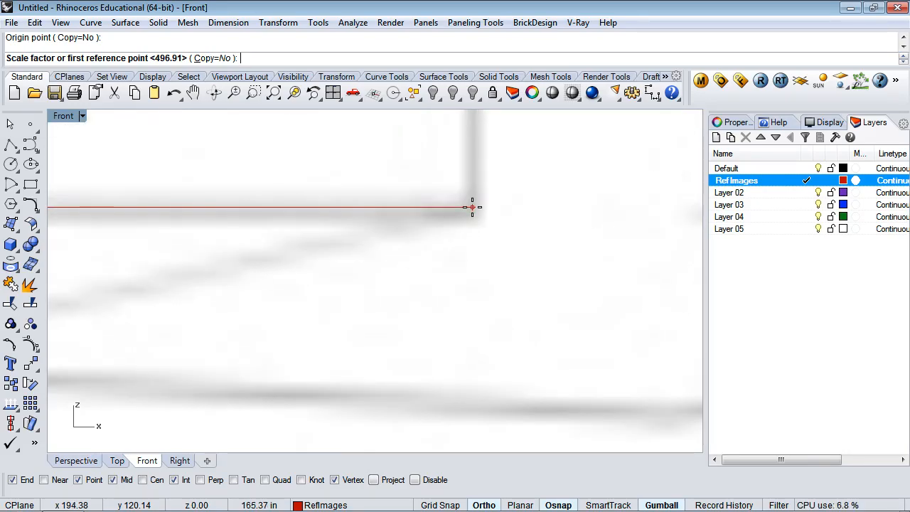
pyautogui.click(473, 207)
pyautogui.write('13500')
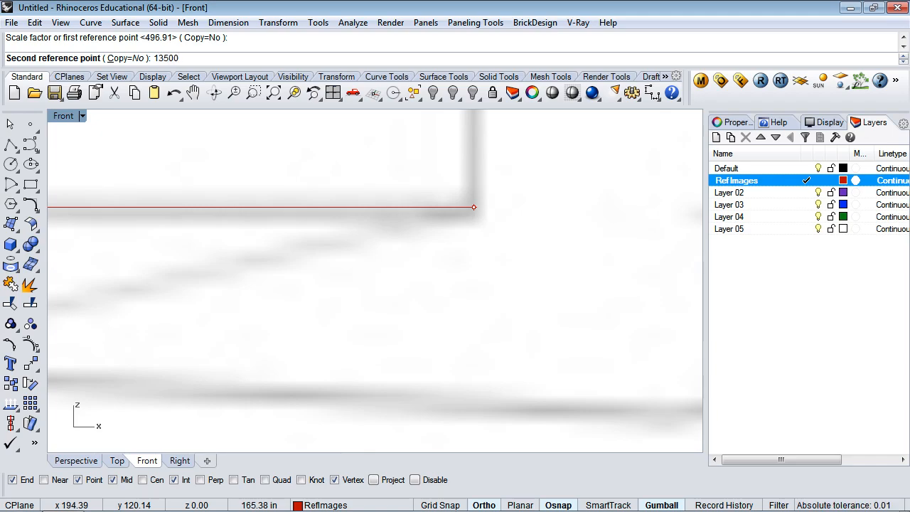
pyautogui.press('Return')
# Step: Move the elevations frame from the South Elevation's lower-left outer corner to the origin (0) and deselect it
pyautogui.scroll(-10, 439, 238)
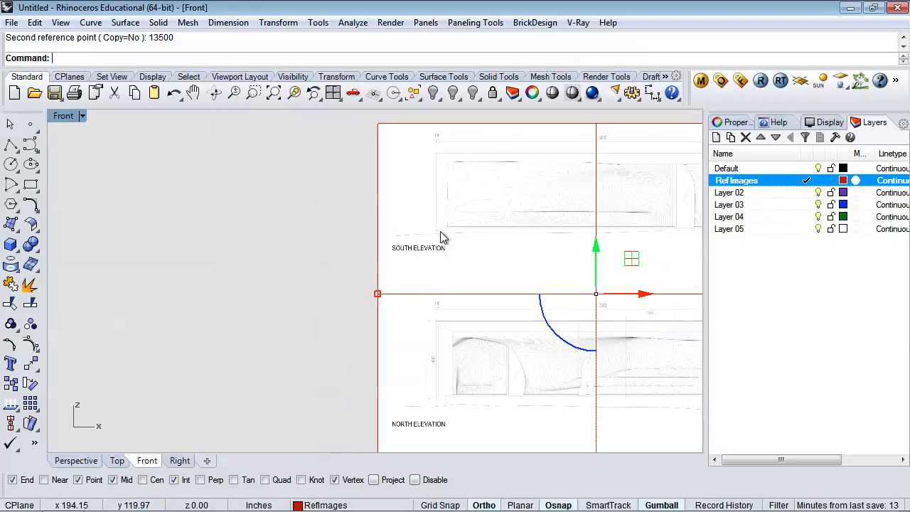
pyautogui.press('Return')
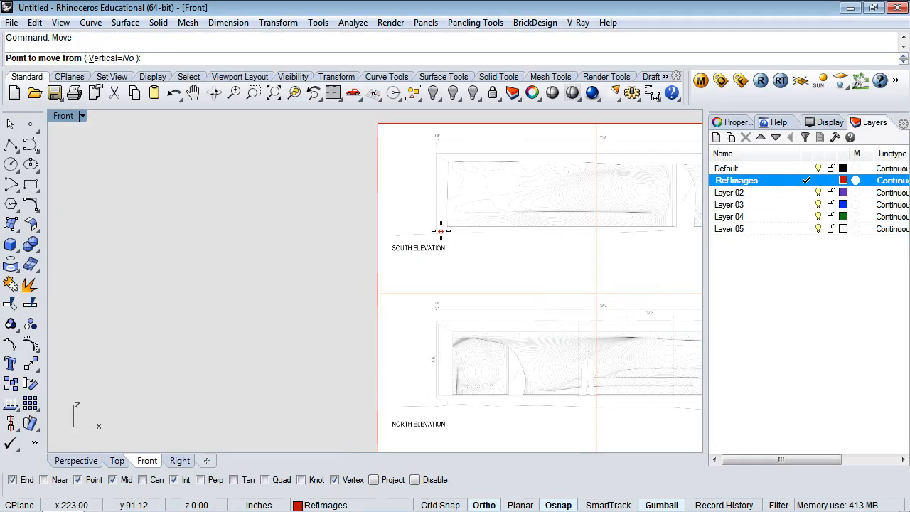
pyautogui.scroll(5, 449, 251)
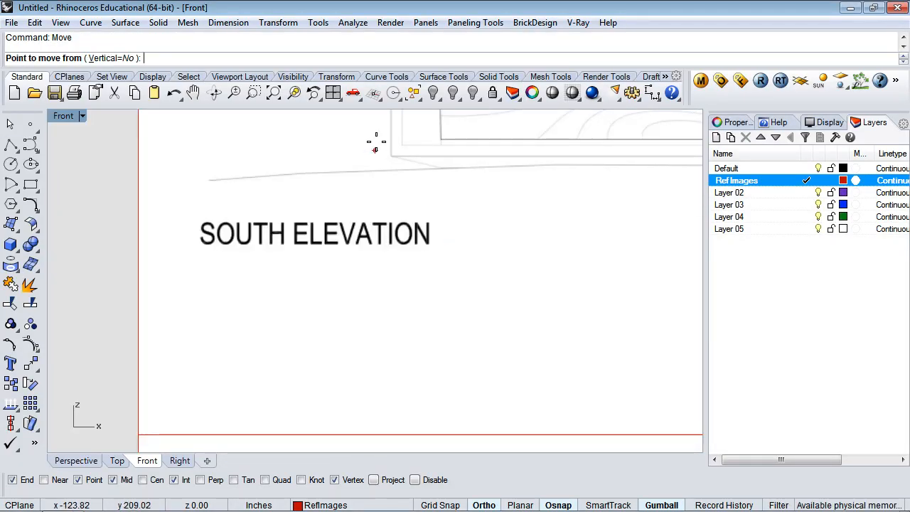
pyautogui.scroll(5, 377, 152)
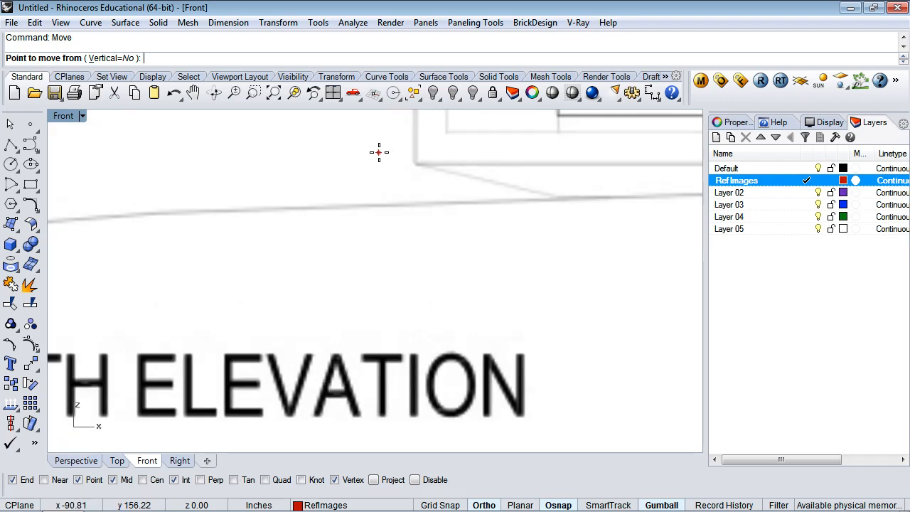
pyautogui.click(416, 164)
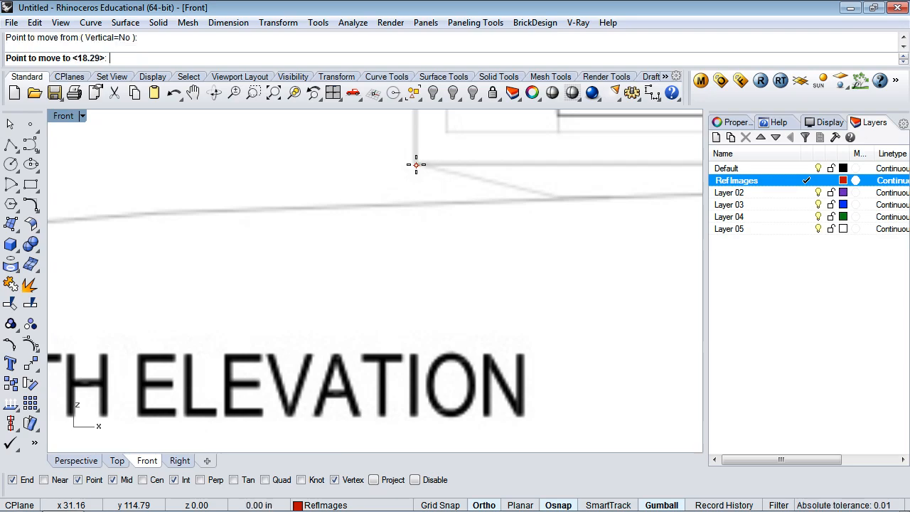
pyautogui.press('Return')
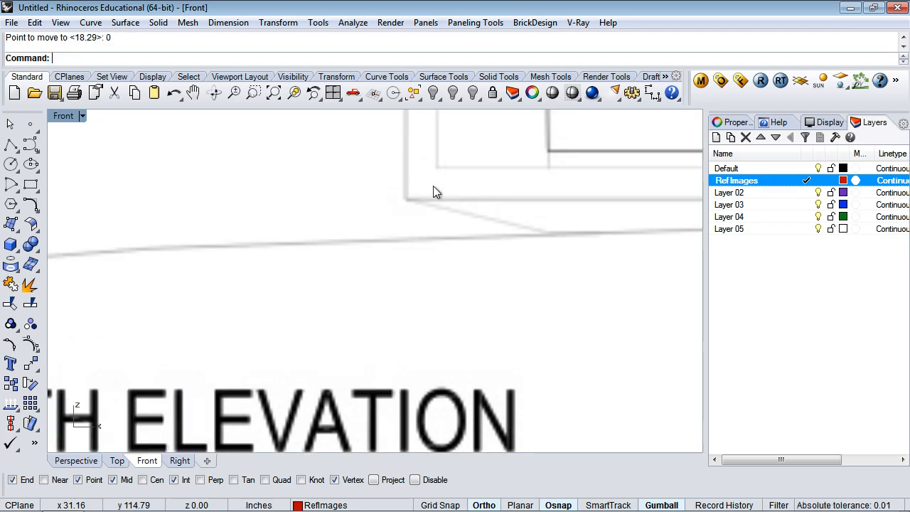
pyautogui.scroll(-10, 469, 238)
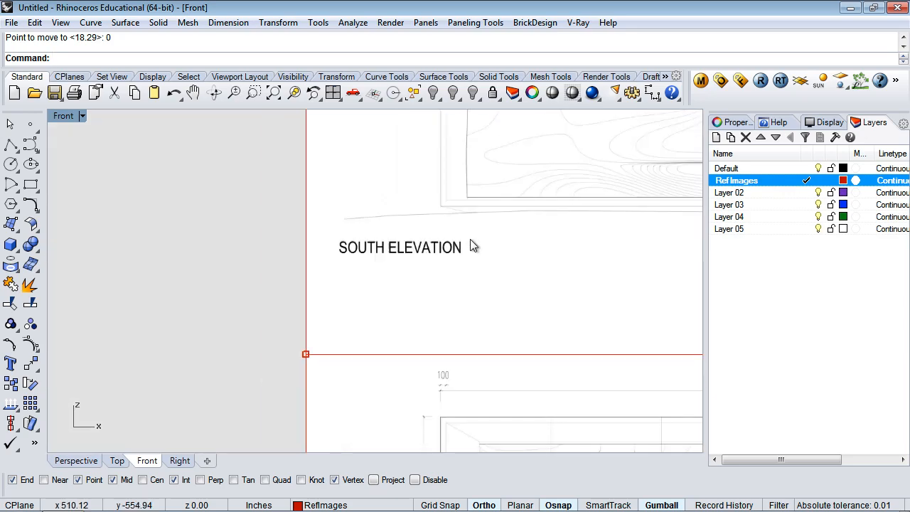
pyautogui.click(390, 227)
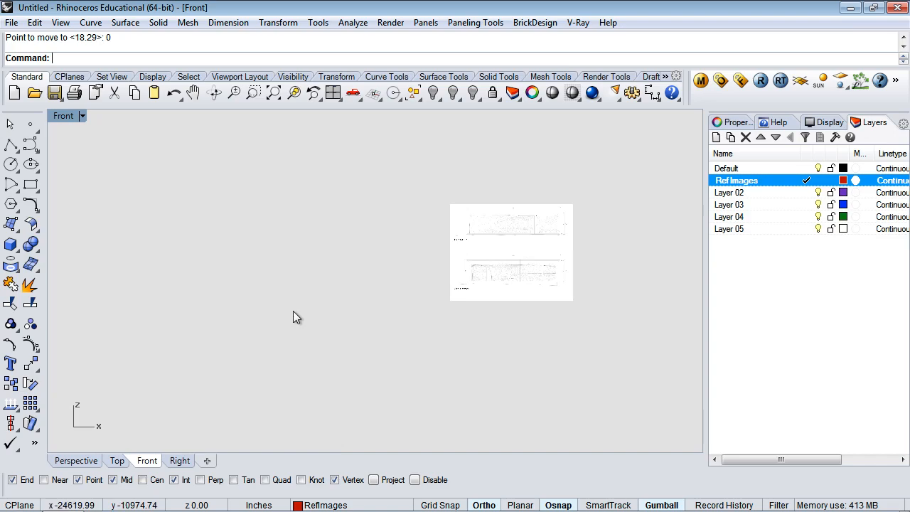
# Step: Switch to the maximized Perspective view and make Default the current layer
pyautogui.click(82, 461)
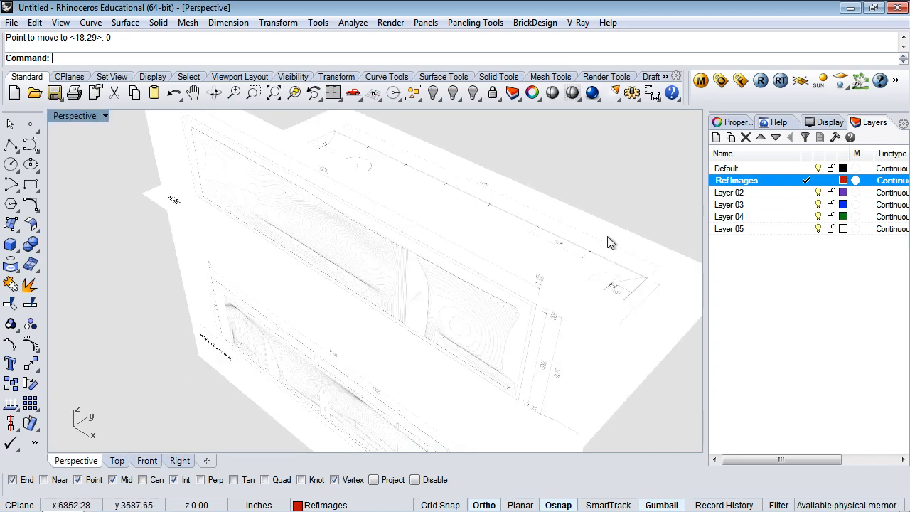
pyautogui.click(807, 169)
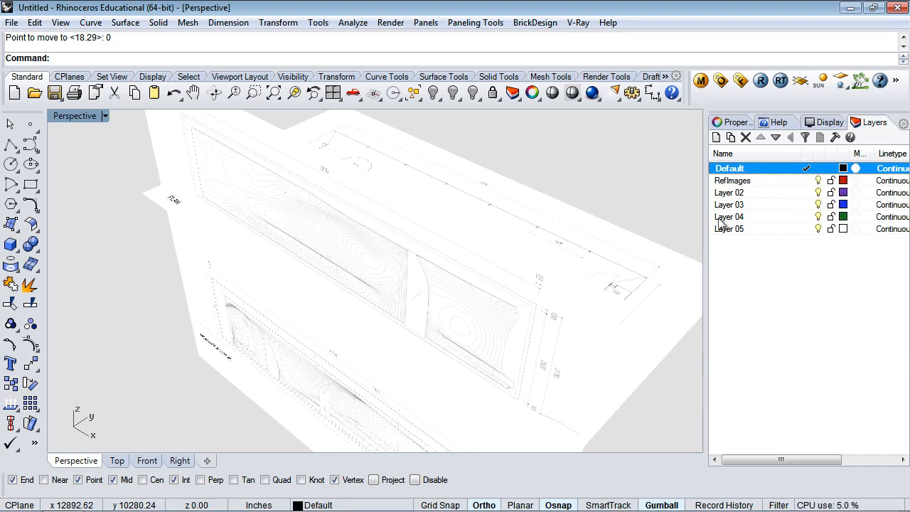
pyautogui.moveTo(115, 332); pyautogui.dragTo(168, 267)
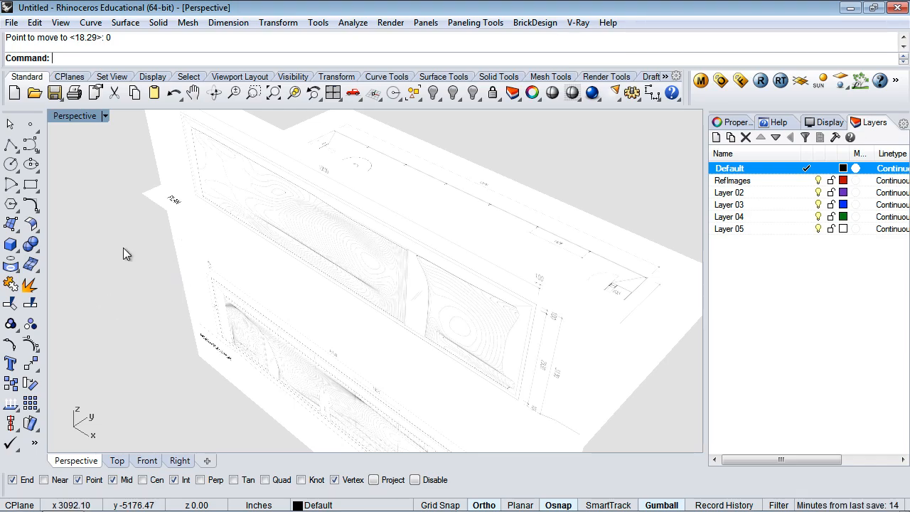
pyautogui.moveTo(127, 273); pyautogui.dragTo(343, 290, button='right')
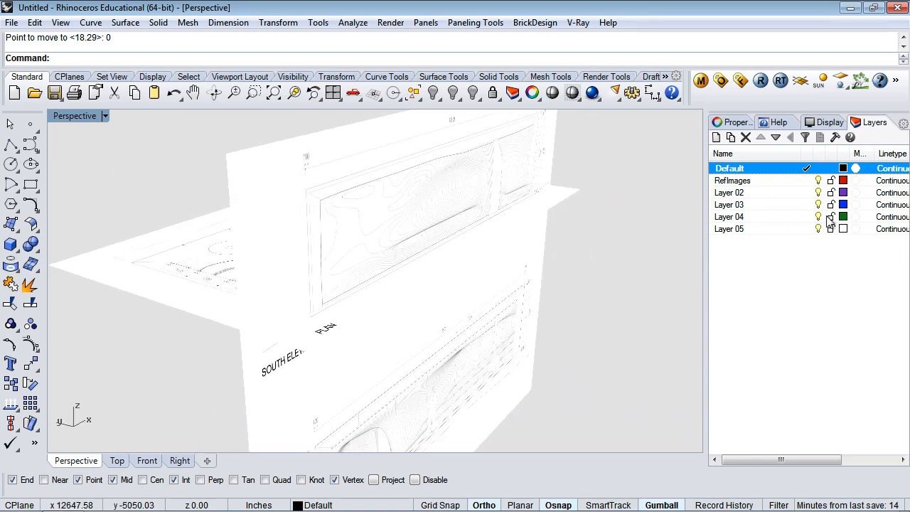
# Step: Check which picture frames are selectable on RefImages by selecting that layer's objects, and clear the selection
pyautogui.click(753, 186)
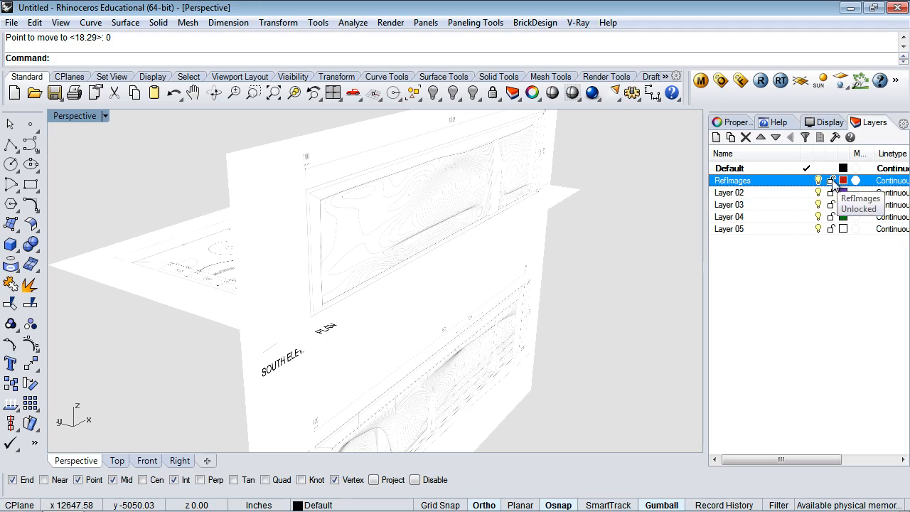
pyautogui.rightClick(735, 185)
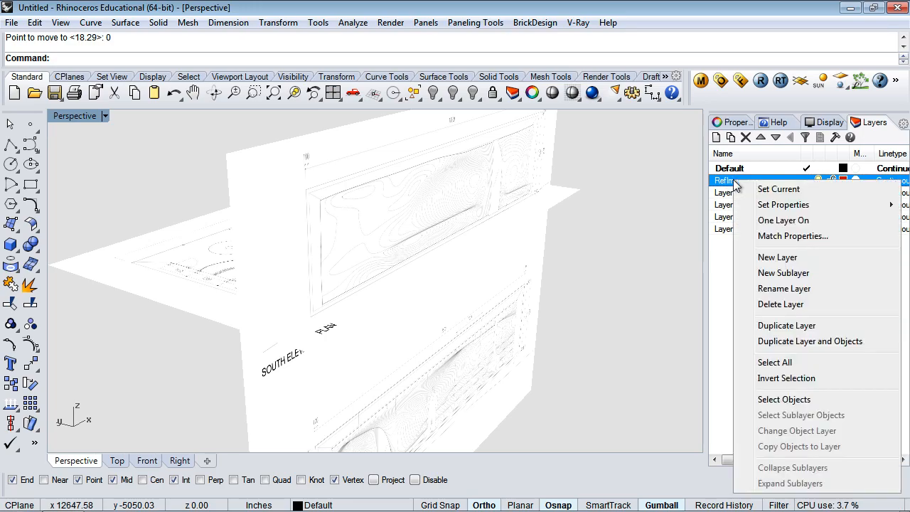
pyautogui.click(784, 399)
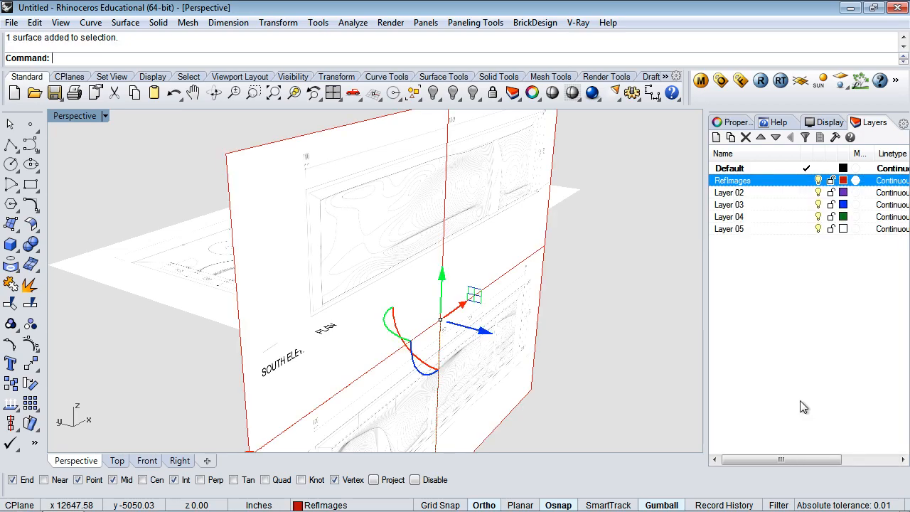
pyautogui.click(615, 272)
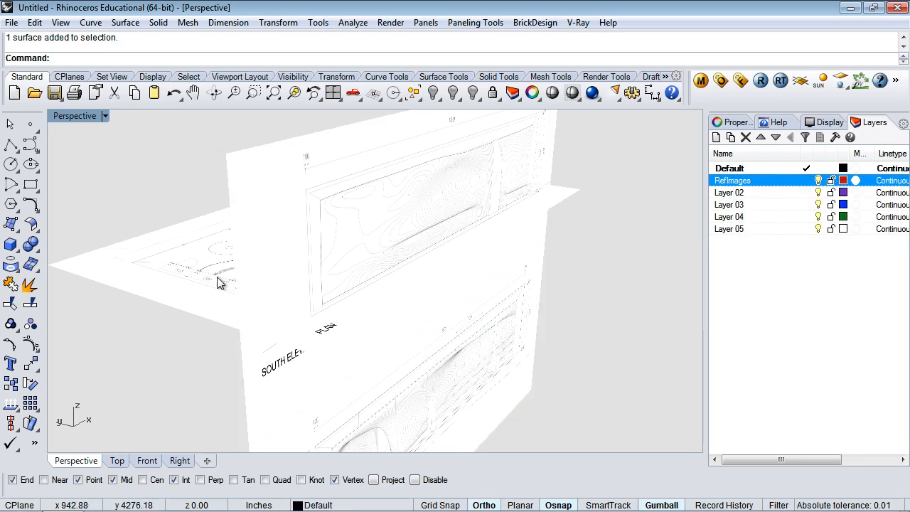
# Step: Unlock the locked plan picture frame and test that it can be selected, leaving it deselected
pyautogui.write('Unli')
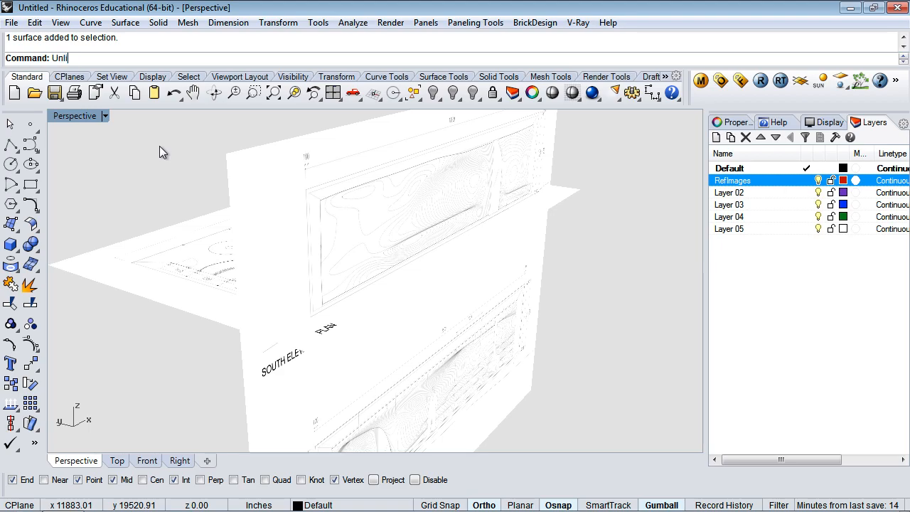
pyautogui.press('BackSpace')
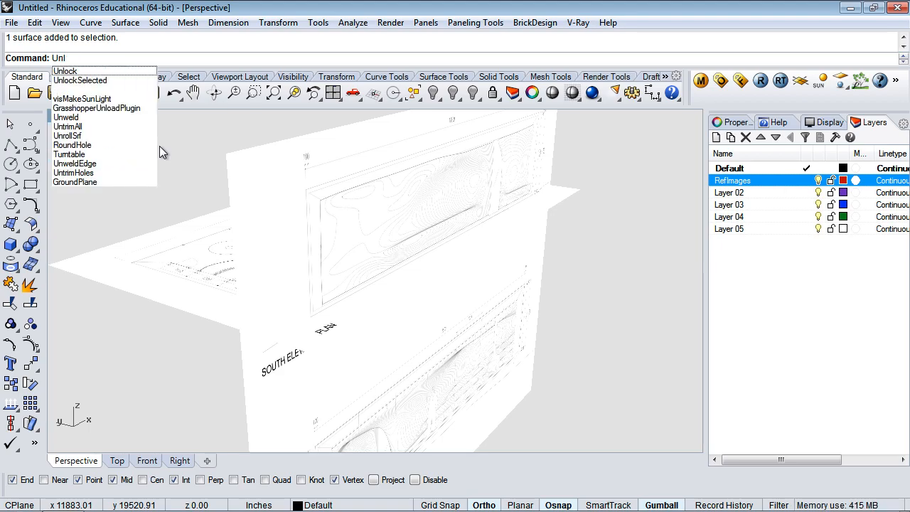
pyautogui.write('ock')
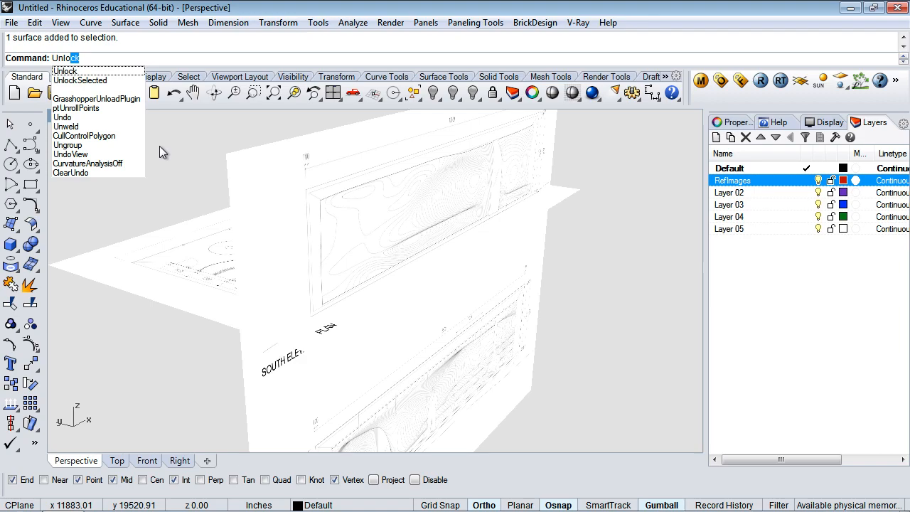
pyautogui.press('Return')
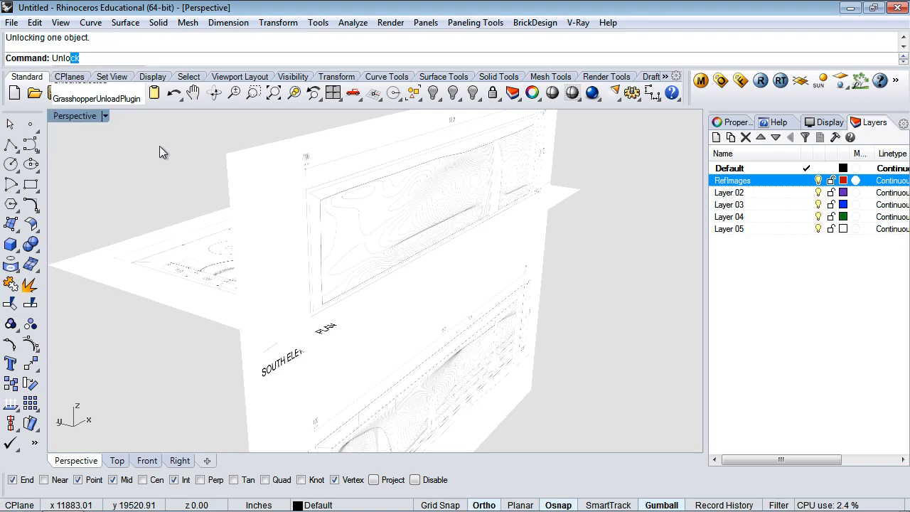
pyautogui.click(180, 263)
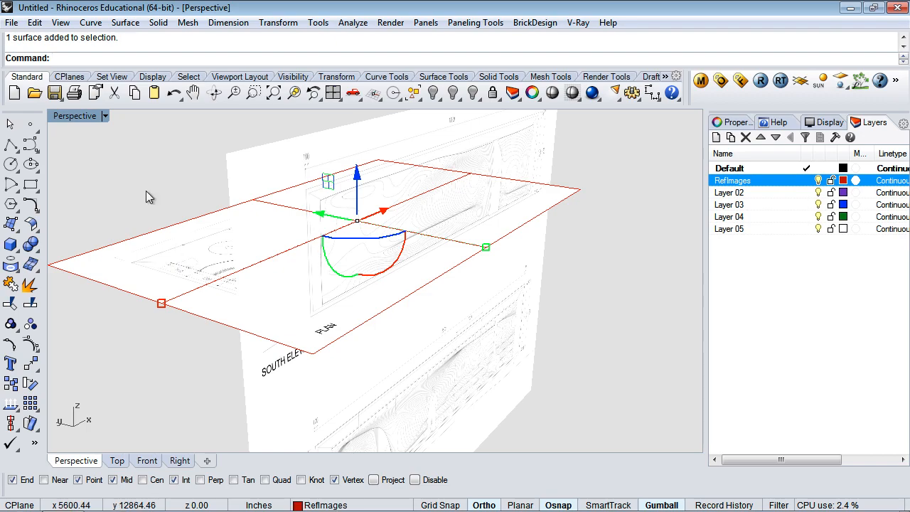
pyautogui.click(146, 192)
pyautogui.click(190, 257)
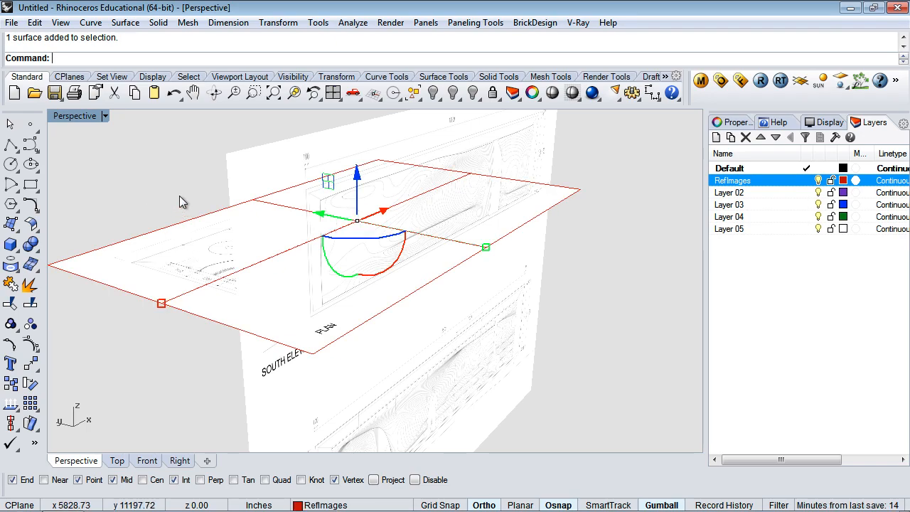
pyautogui.click(179, 196)
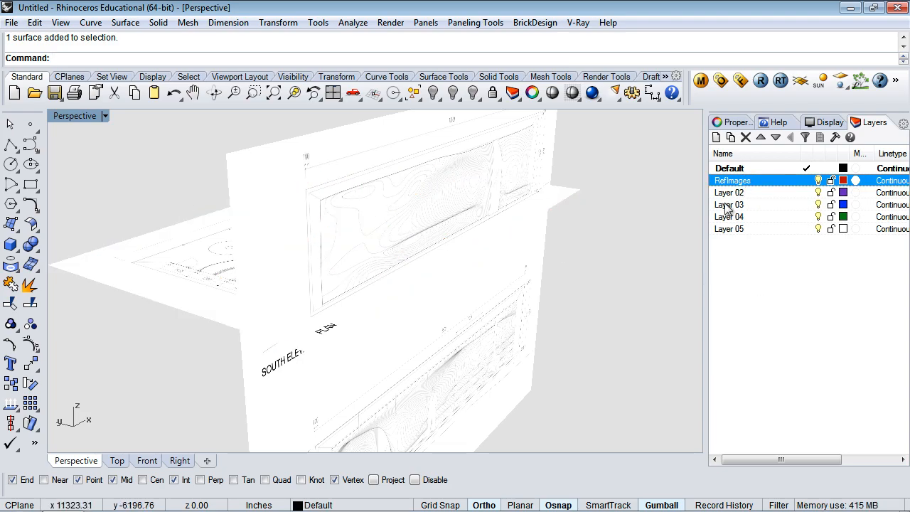
# Step: Set the material transparency of both the plan and elevations picture frames to 36% and deselect them
pyautogui.moveTo(610, 314); pyautogui.dragTo(408, 175)
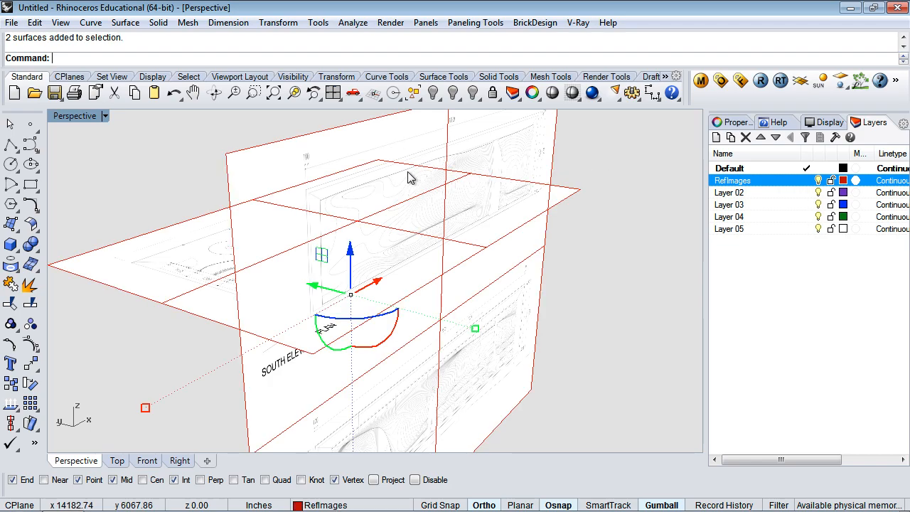
pyautogui.click(736, 125)
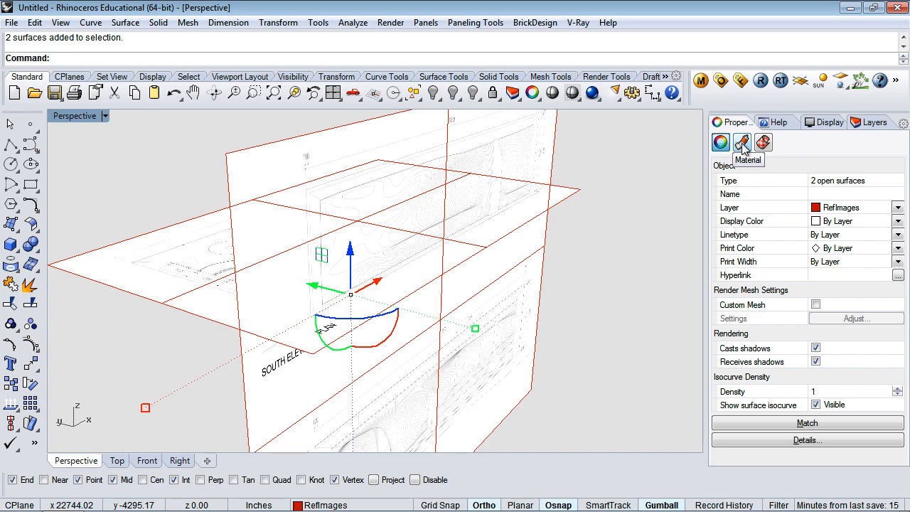
pyautogui.click(742, 143)
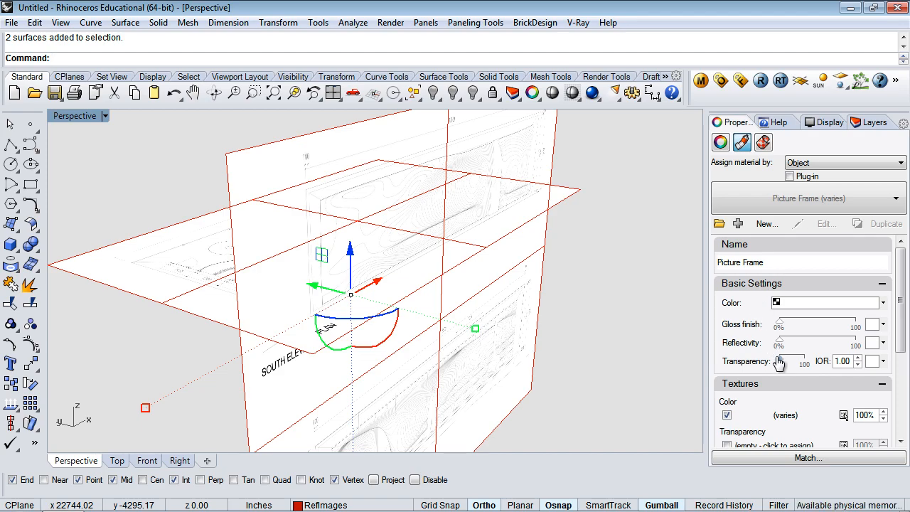
pyautogui.moveTo(780, 364); pyautogui.dragTo(789, 364)
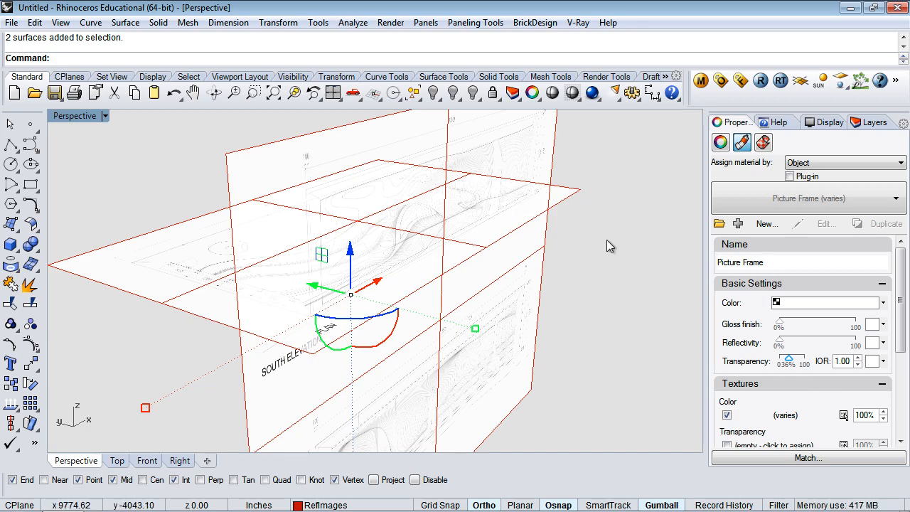
pyautogui.press('Escape')
pyautogui.moveTo(155, 382); pyautogui.dragTo(142, 368, button='right')
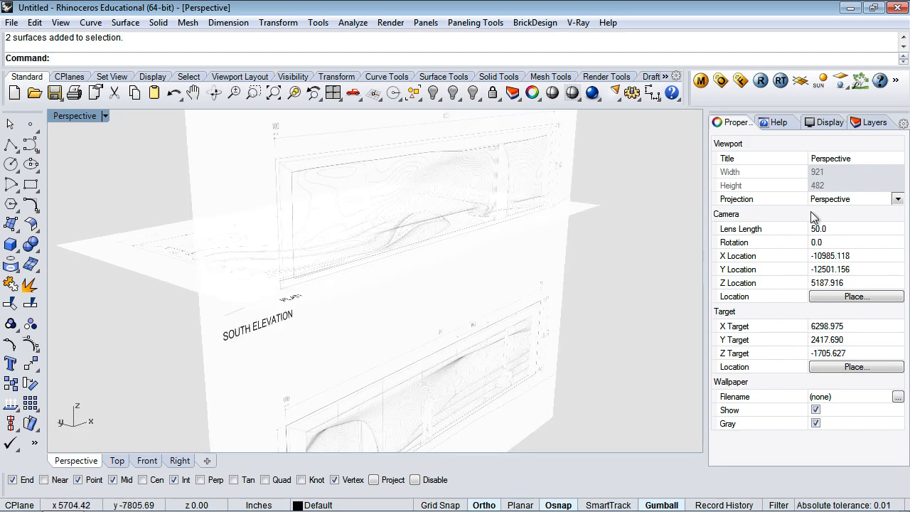
pyautogui.moveTo(646, 283)
pyautogui.mouseDown(button='right')
pyautogui.moveTo(605, 263)
pyautogui.moveTo(614, 257)
pyautogui.moveTo(645, 287)
pyautogui.mouseUp(button='right')
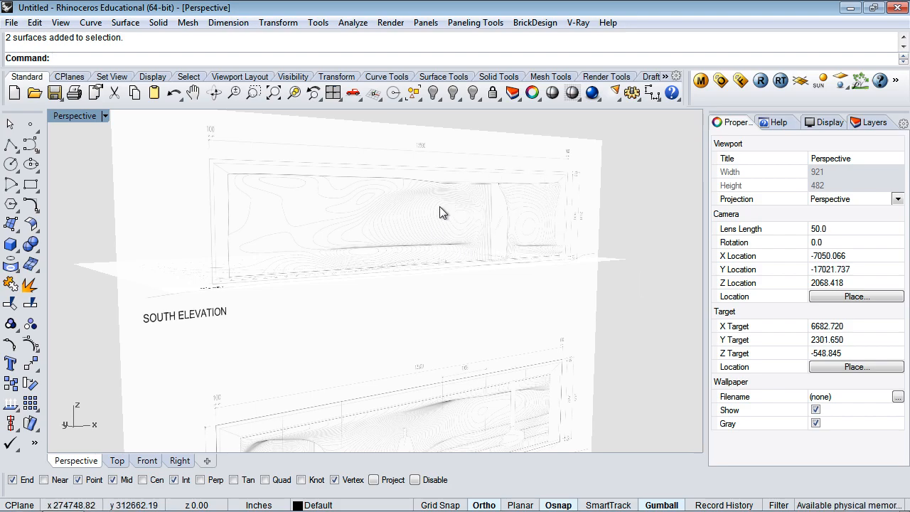
pyautogui.scroll(5, 469, 186)
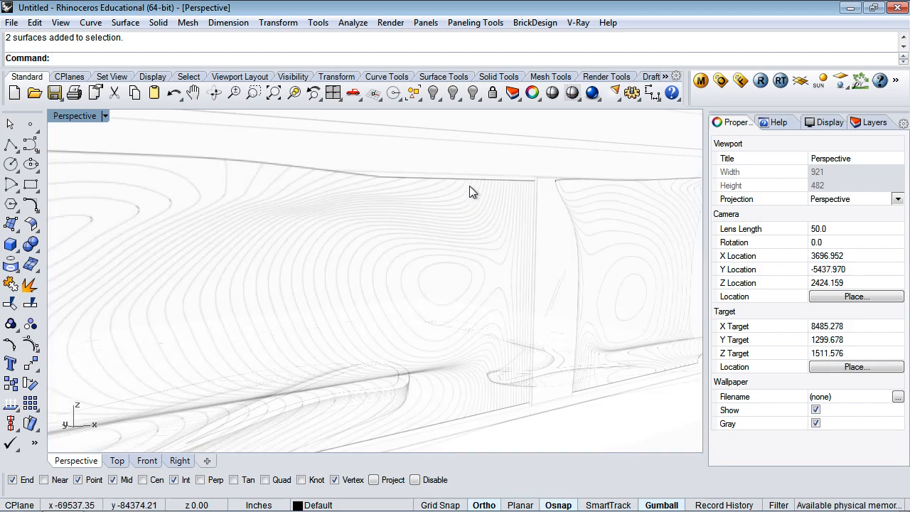
pyautogui.scroll(-8, 469, 186)
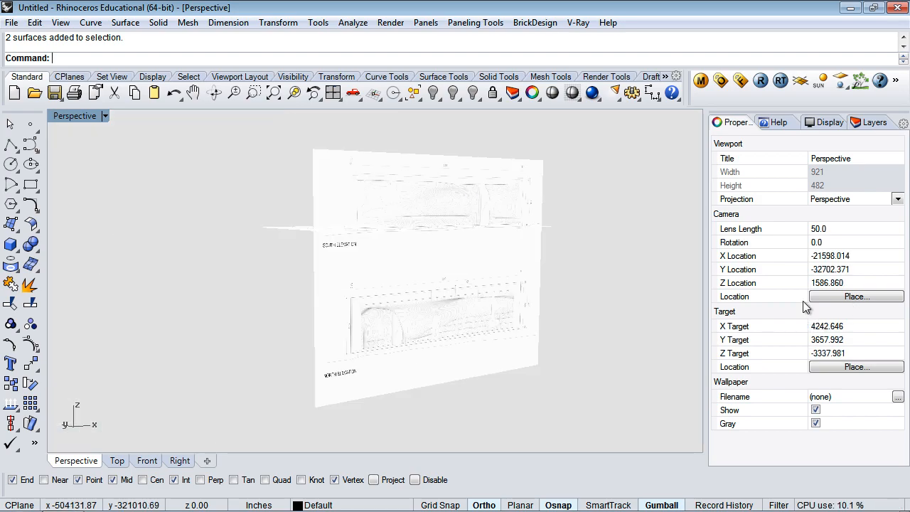
# Step: Lock the RefImages layer so the reference frames cannot be selected
pyautogui.click(874, 123)
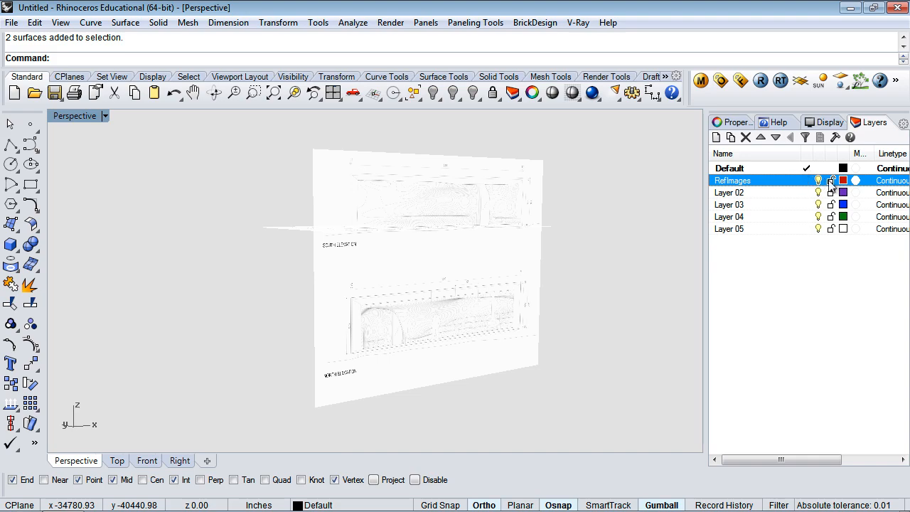
pyautogui.click(830, 181)
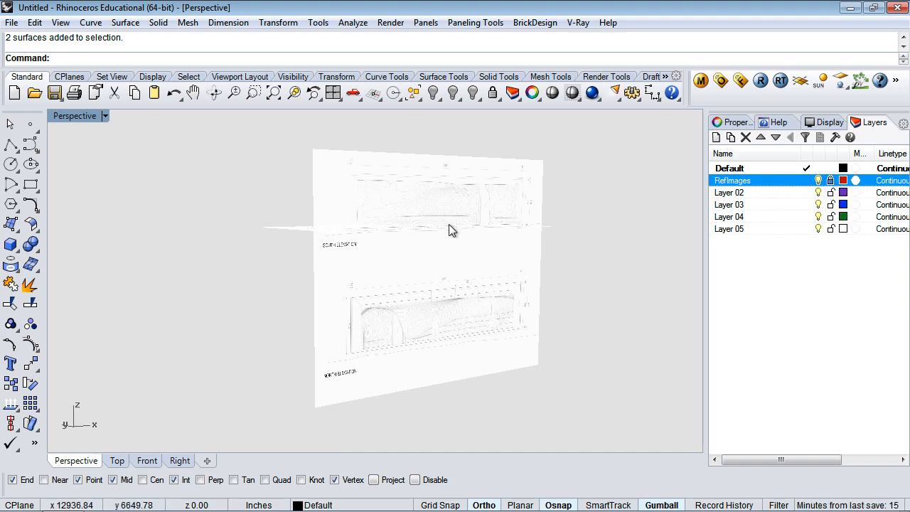
pyautogui.moveTo(455, 228); pyautogui.dragTo(617, 287, button='right')
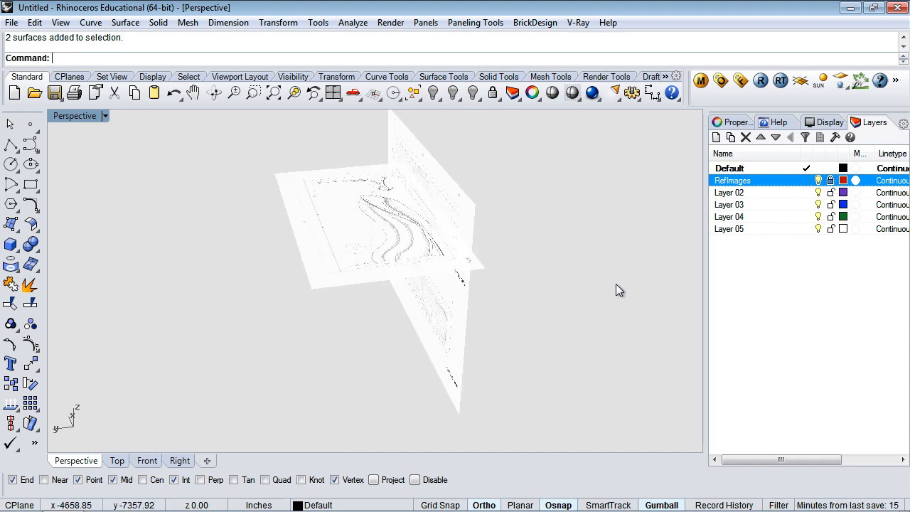
pyautogui.moveTo(449, 277); pyautogui.dragTo(283, 242, button='right')
# Step: Restore the four-viewport layout, enlarge the Right viewport and change it to the Left view
pyautogui.doubleClick(76, 116)
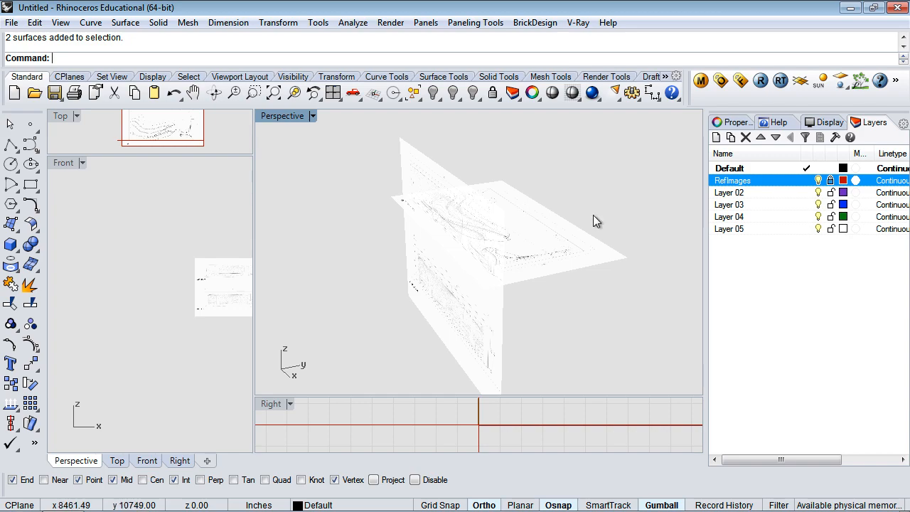
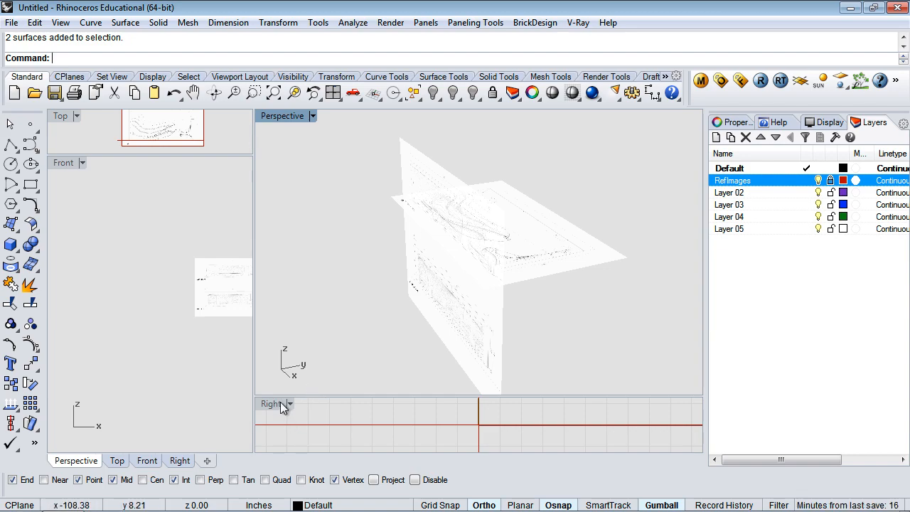
pyautogui.moveTo(281, 396); pyautogui.dragTo(280, 291)
pyautogui.moveTo(509, 187); pyautogui.dragTo(472, 253, button='right')
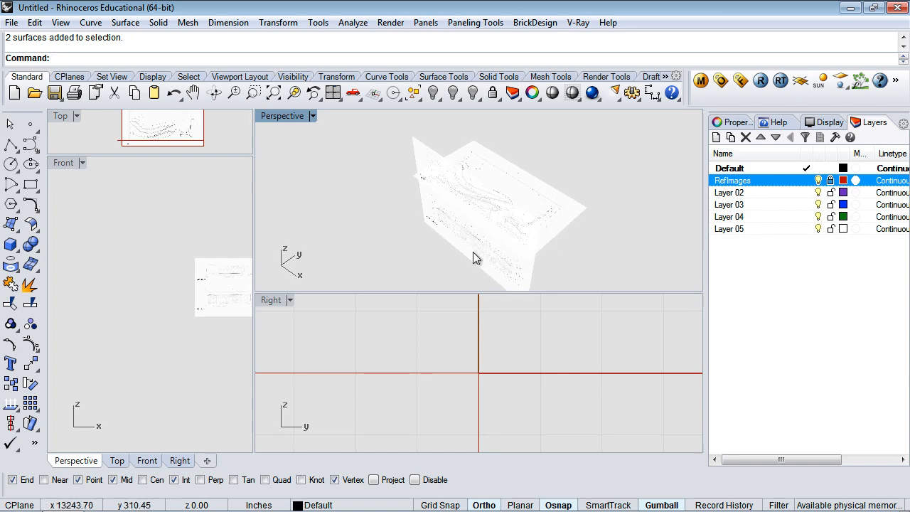
pyautogui.click(290, 300)
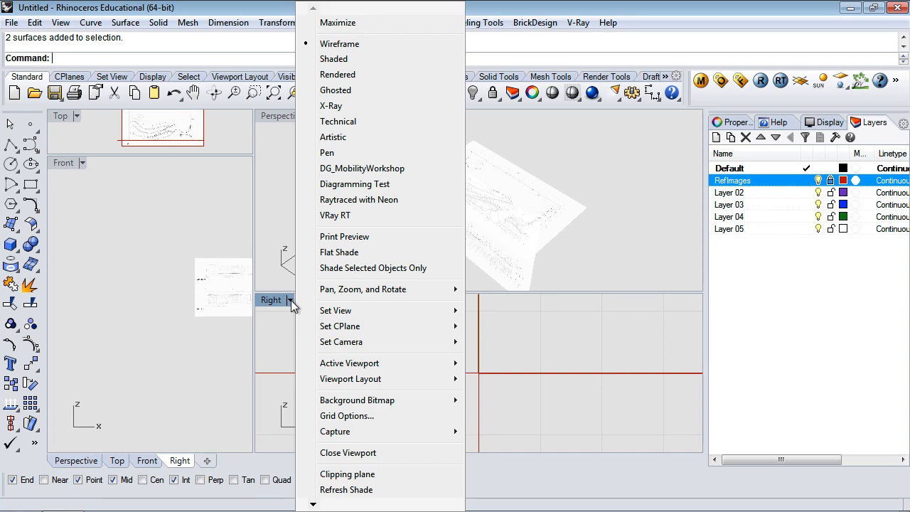
pyautogui.moveTo(336, 315)
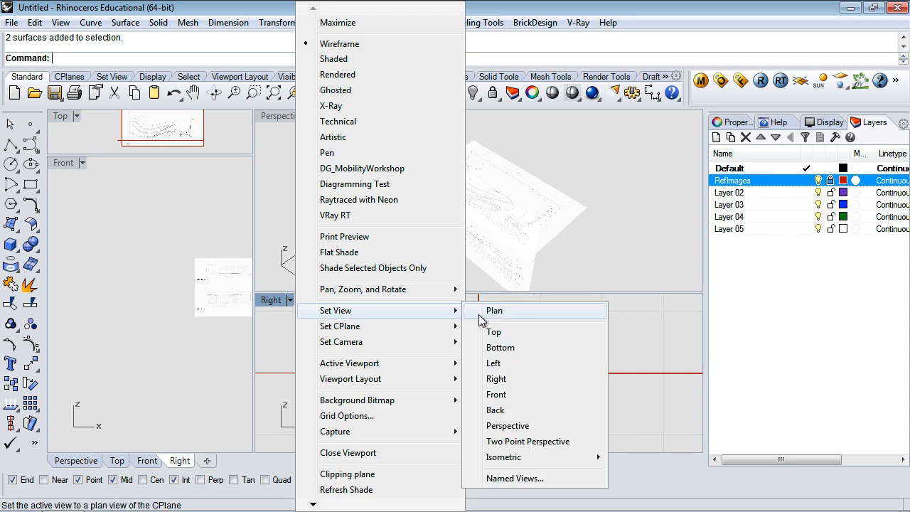
pyautogui.click(503, 364)
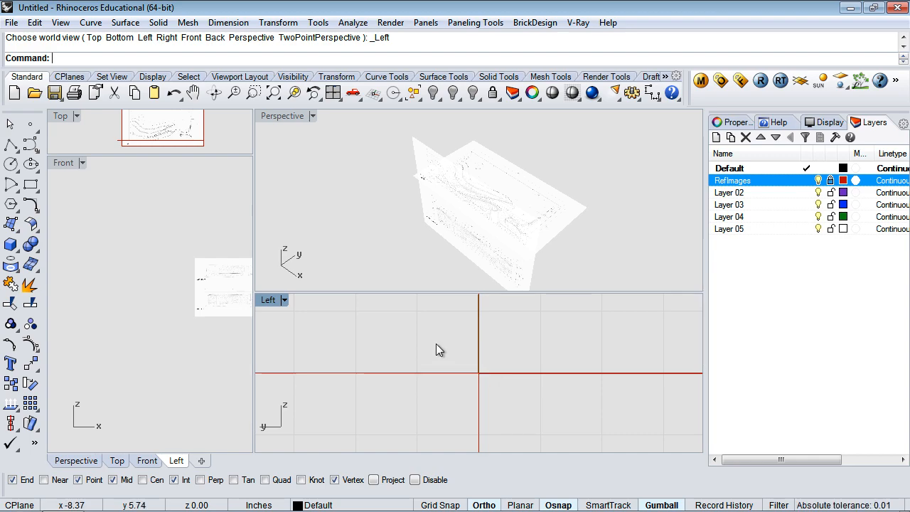
# Step: Maximize the Left viewport with room around the origin for a picture frame
pyautogui.moveTo(526, 230); pyautogui.dragTo(573, 253, button='right')
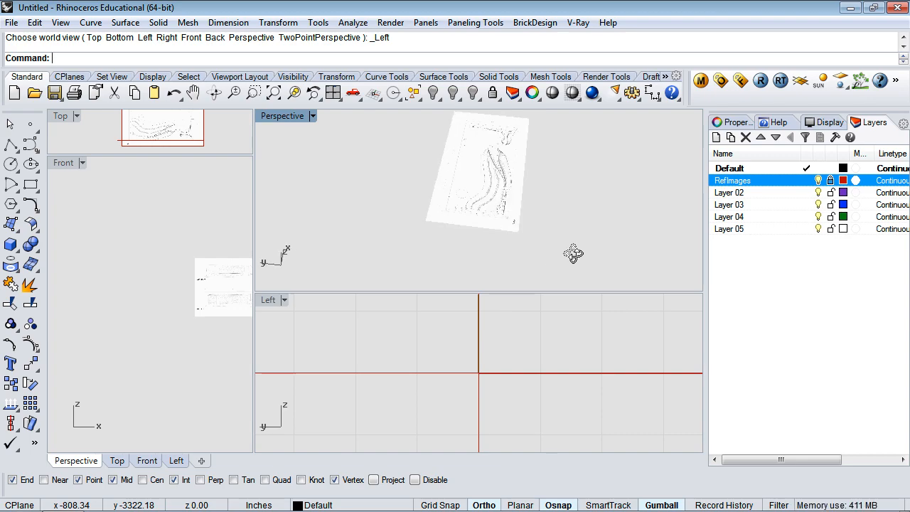
pyautogui.click(268, 300)
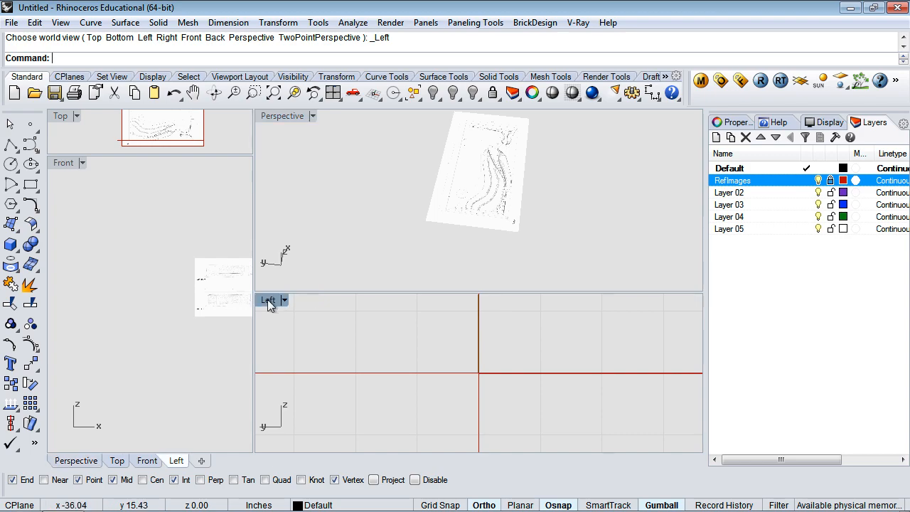
pyautogui.doubleClick(268, 301)
pyautogui.scroll(-5, 334, 290)
pyautogui.scroll(-3, 334, 292)
pyautogui.scroll(5, 334, 293)
pyautogui.scroll(-5, 334, 293)
pyautogui.scroll(-3, 335, 297)
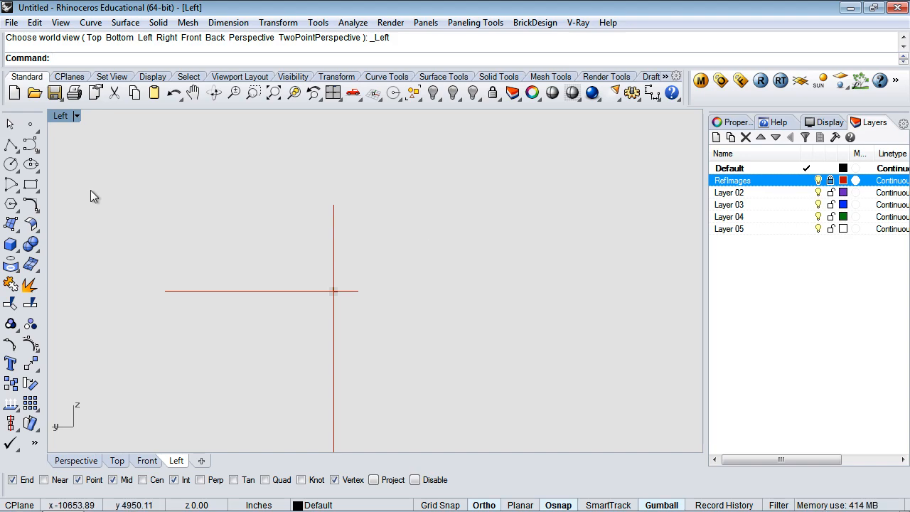
# Step: Start a PictureFrame in the Left view using the image reindeer-typical-section.jpeg
pyautogui.write('PictureFrame')
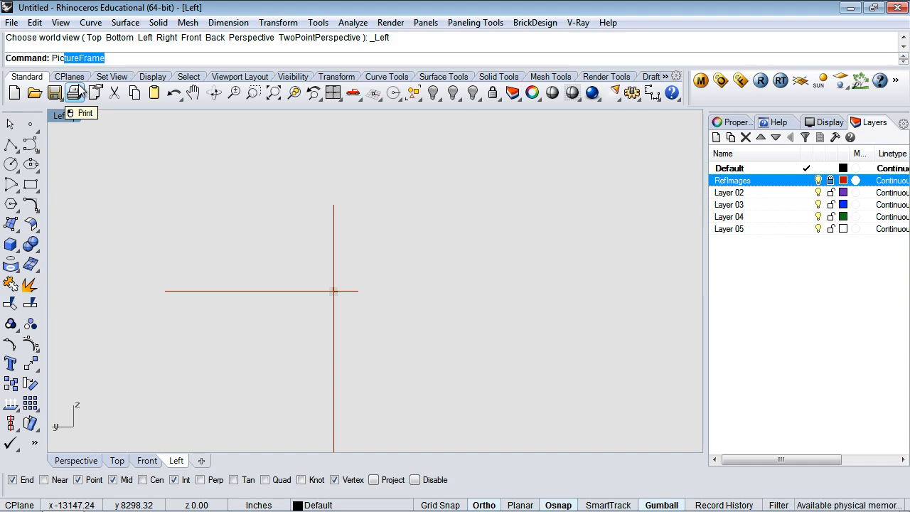
pyautogui.press('Return')
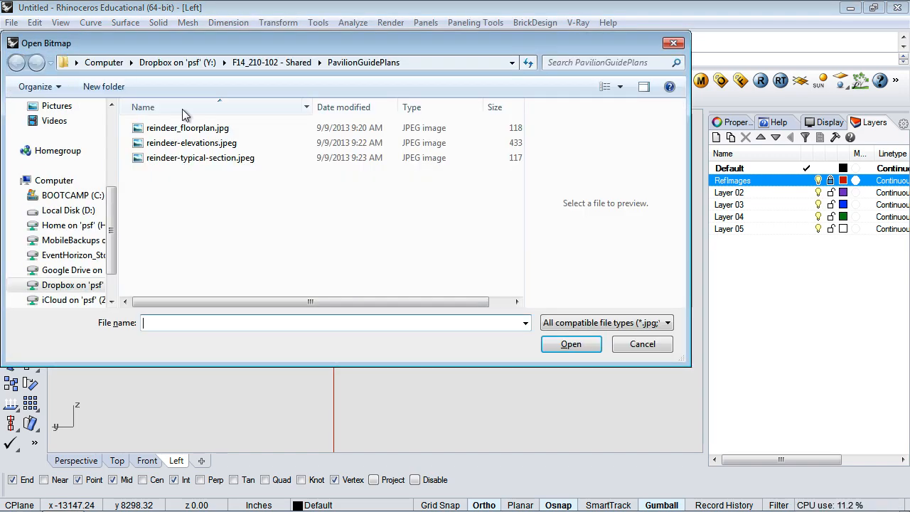
pyautogui.click(210, 158)
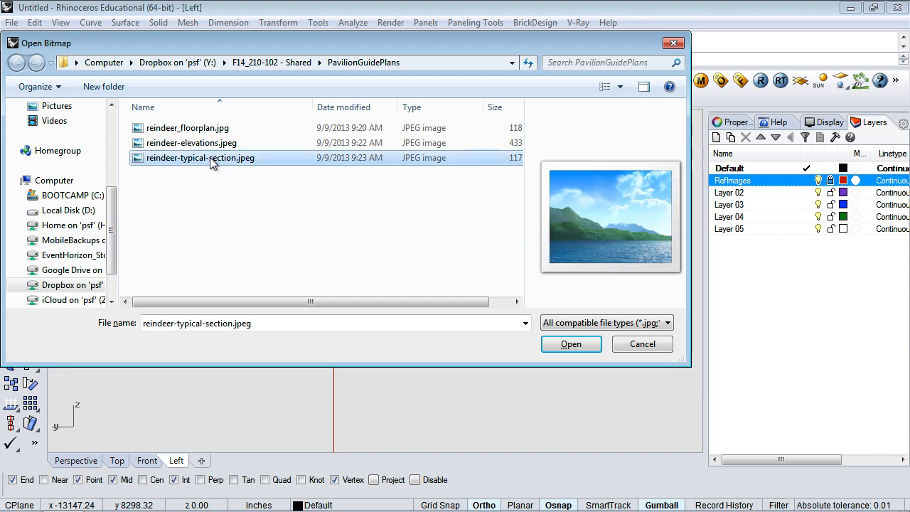
pyautogui.click(567, 345)
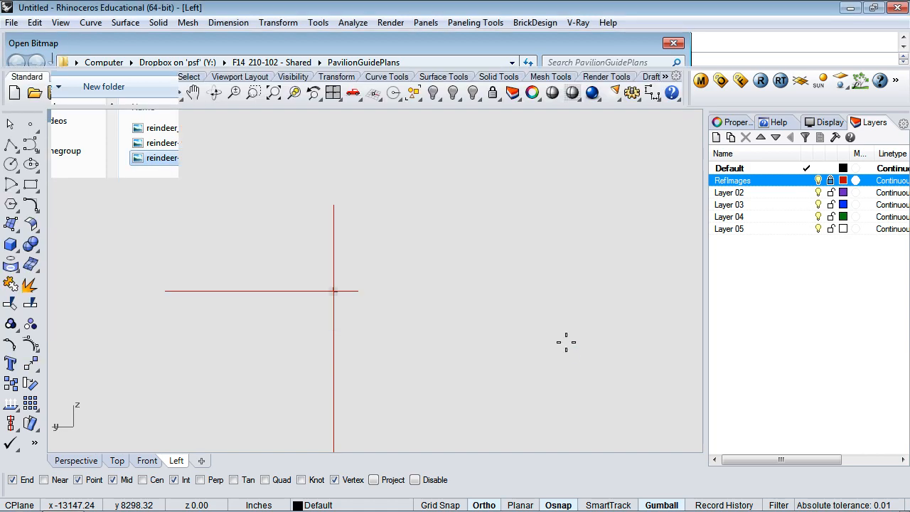
# Step: Place the typical section image as a picture frame in the Left view, with its base level with the existing horizontal reference line
pyautogui.click(164, 293)
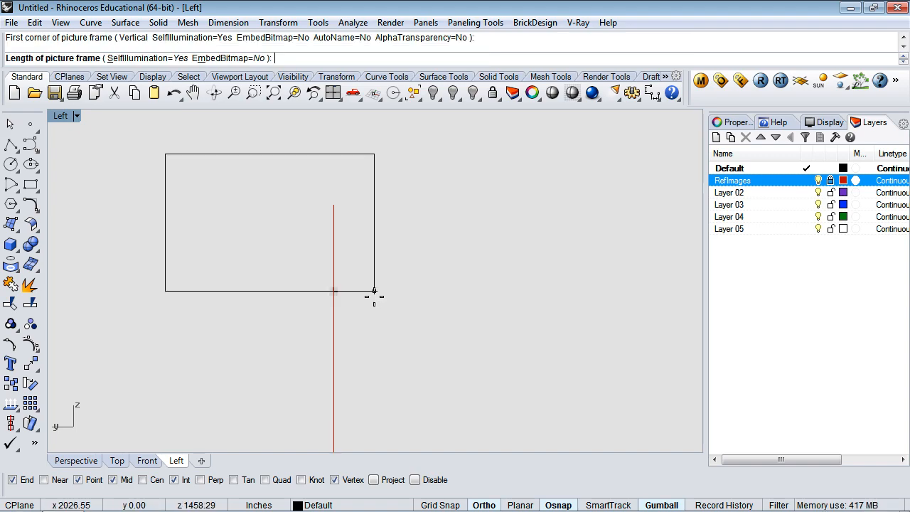
pyautogui.click(374, 297)
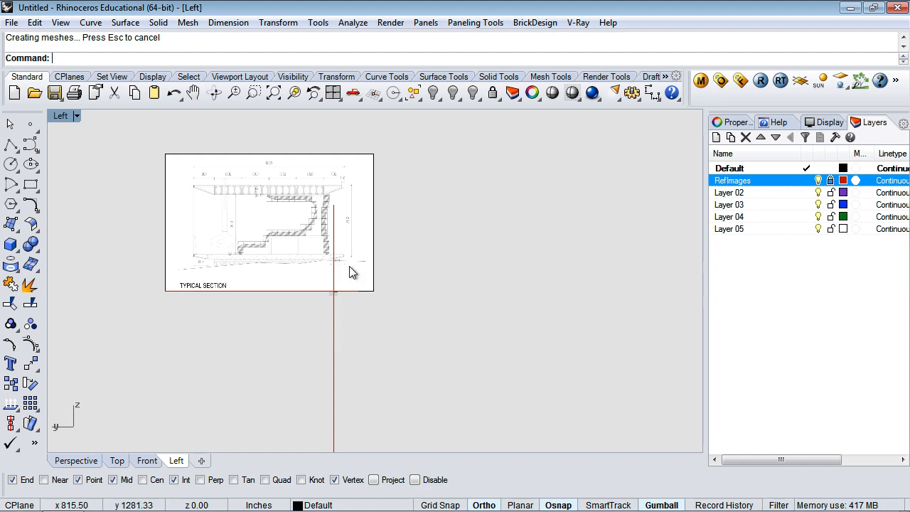
pyautogui.scroll(10, 294, 216)
pyautogui.scroll(-8, 297, 223)
pyautogui.scroll(5, 297, 222)
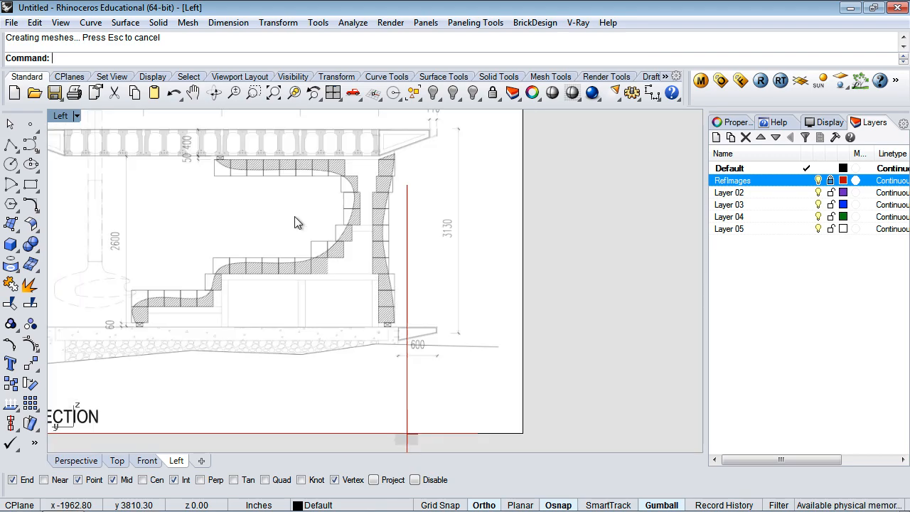
# Step: Inspect in the Perspective view how the section picture stands against the other reference images, ending in the maximized Left view
pyautogui.doubleClick(62, 115)
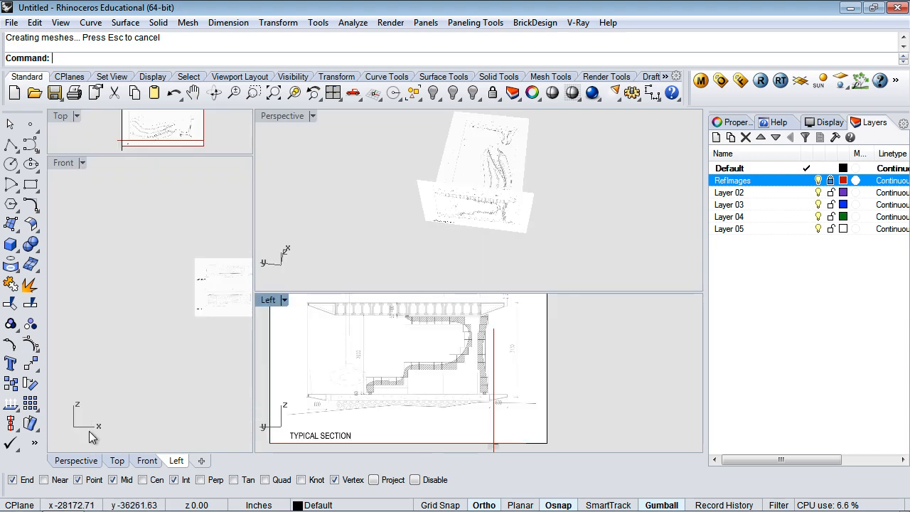
pyautogui.moveTo(572, 184); pyautogui.dragTo(603, 209, button='right')
pyautogui.moveTo(510, 229)
pyautogui.mouseDown(button='right')
pyautogui.moveTo(554, 223)
pyautogui.moveTo(589, 185)
pyautogui.moveTo(571, 225)
pyautogui.moveTo(548, 246)
pyautogui.moveTo(594, 170)
pyautogui.moveTo(528, 205)
pyautogui.mouseUp(button='right')
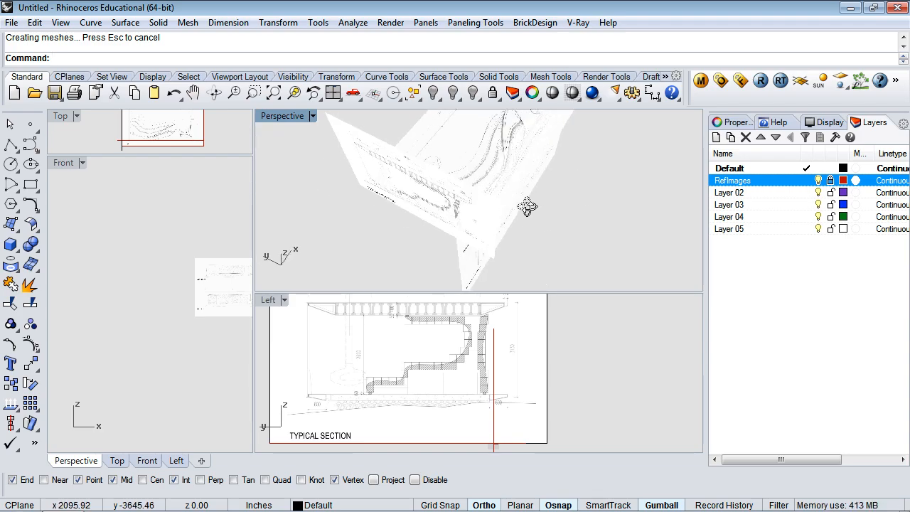
pyautogui.click(266, 300)
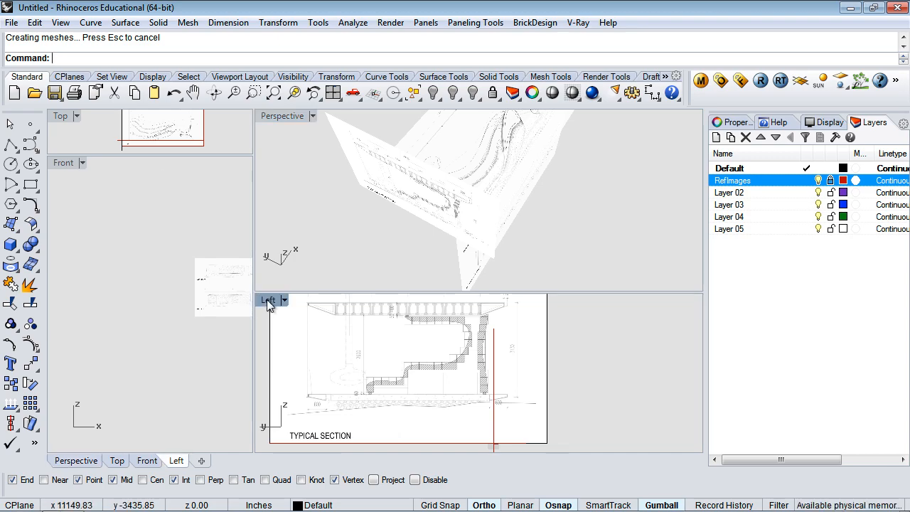
pyautogui.doubleClick(267, 299)
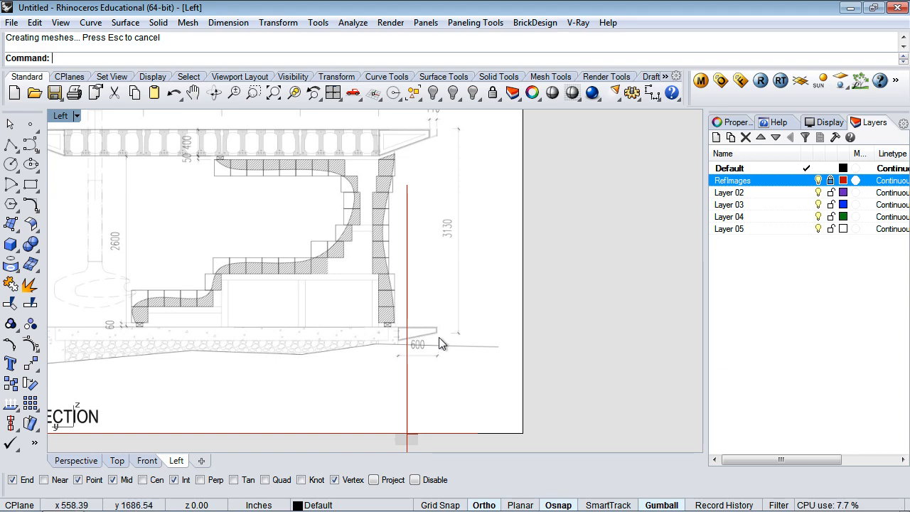
# Step: Examine the floor and roof overhangs of the typical section and the dimensions marked on them
pyautogui.scroll(5, 438, 340)
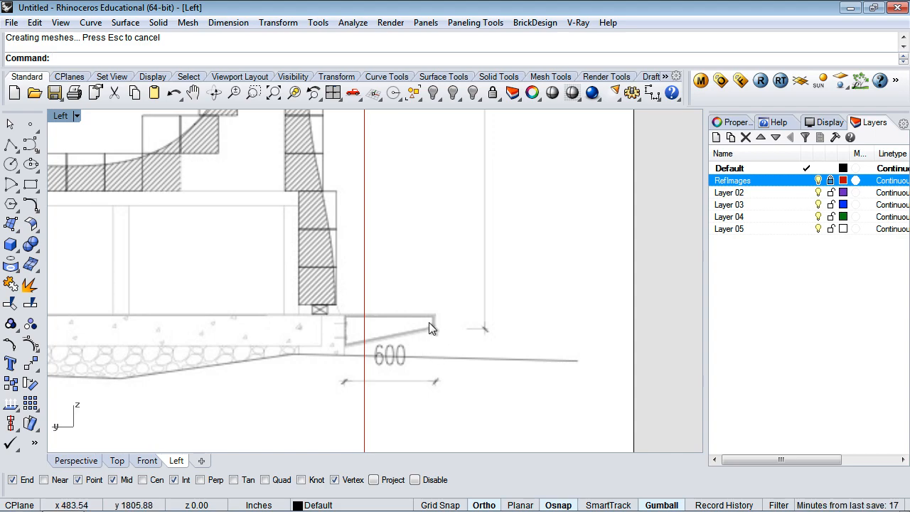
pyautogui.scroll(-10, 429, 323)
pyautogui.scroll(8, 430, 331)
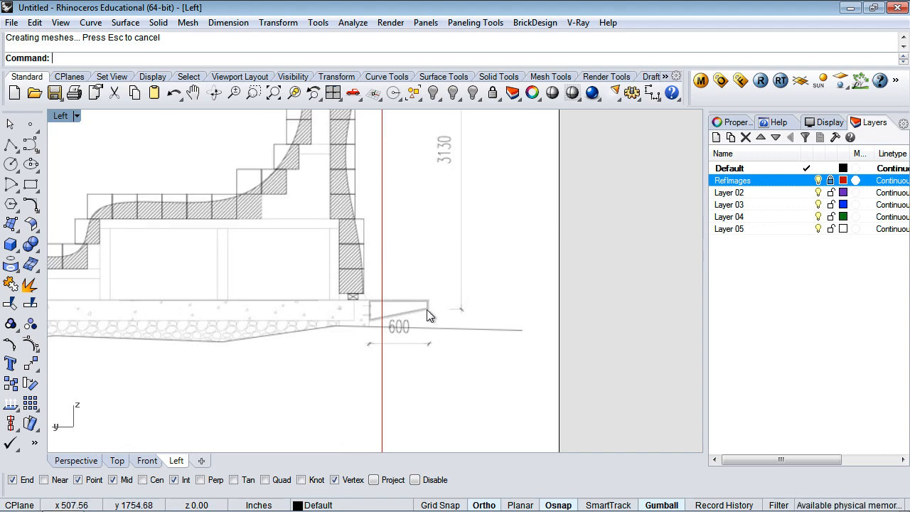
pyautogui.scroll(5, 429, 315)
pyautogui.scroll(-12, 507, 281)
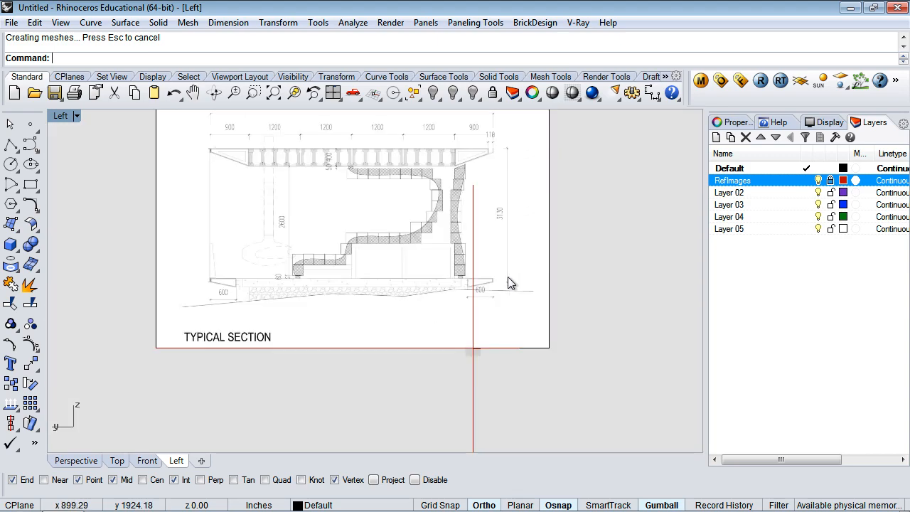
pyautogui.scroll(14, 494, 282)
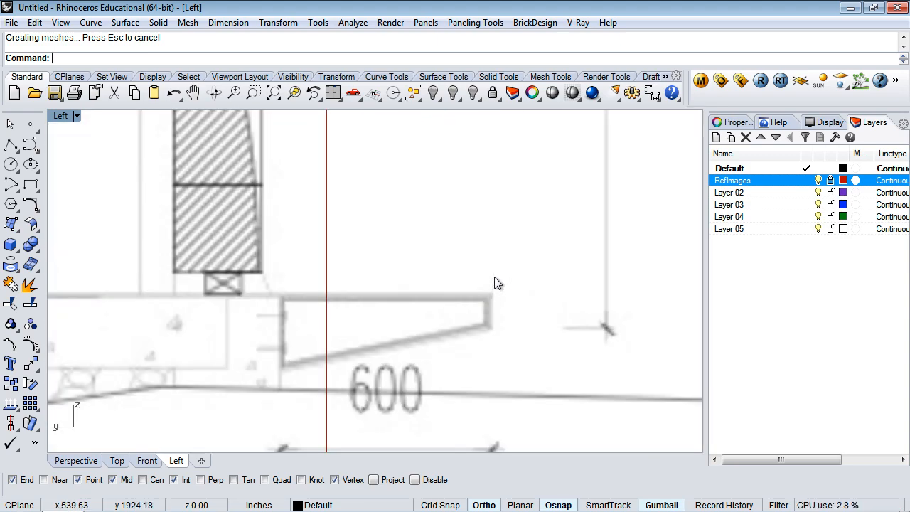
pyautogui.scroll(-5, 460, 301)
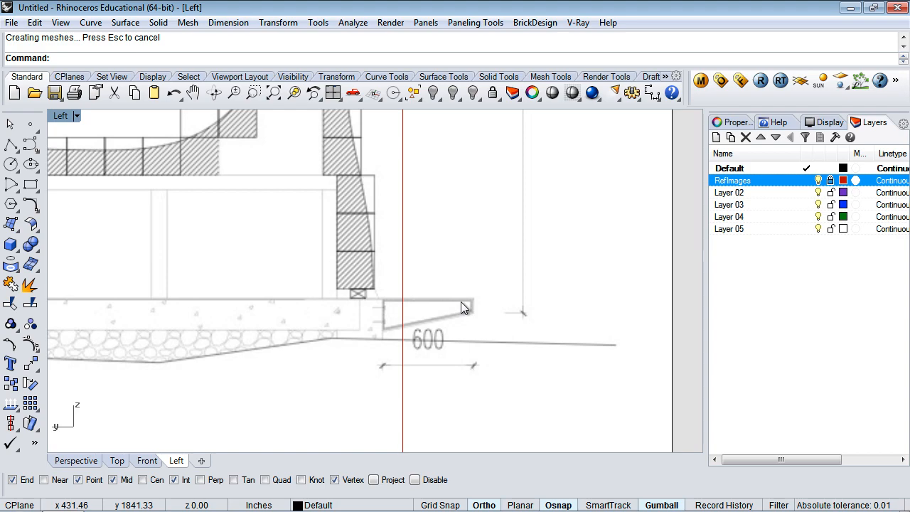
pyautogui.scroll(-8, 460, 301)
pyautogui.scroll(6, 460, 307)
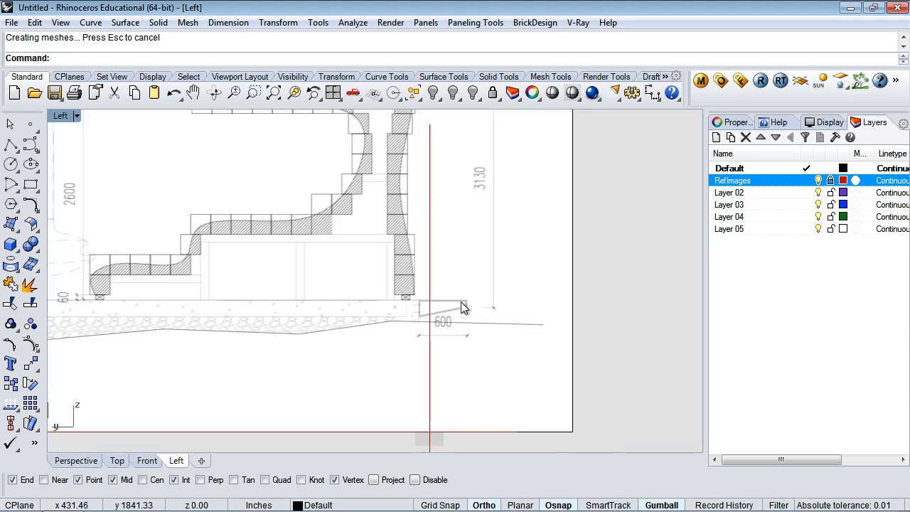
pyautogui.scroll(-6, 400, 219)
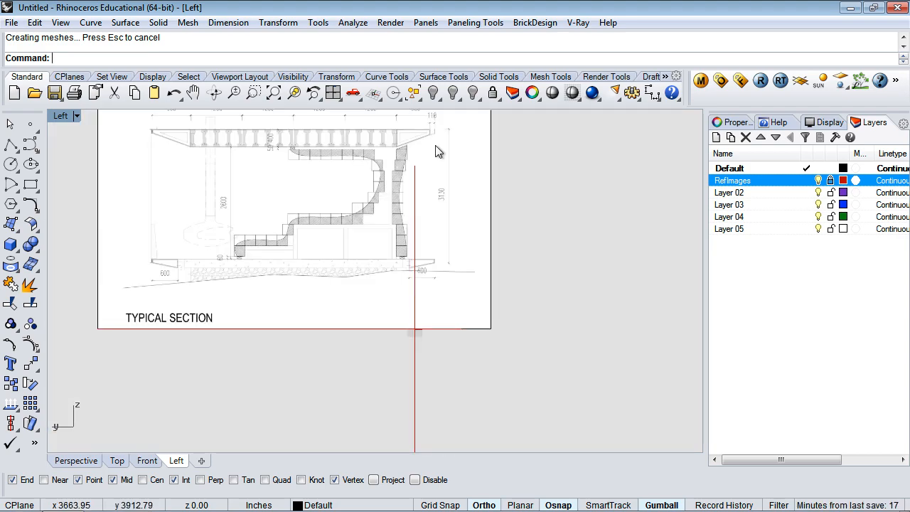
pyautogui.moveTo(571, 196); pyautogui.dragTo(636, 301, button='right')
pyautogui.scroll(10, 387, 194)
pyautogui.scroll(-9, 384, 195)
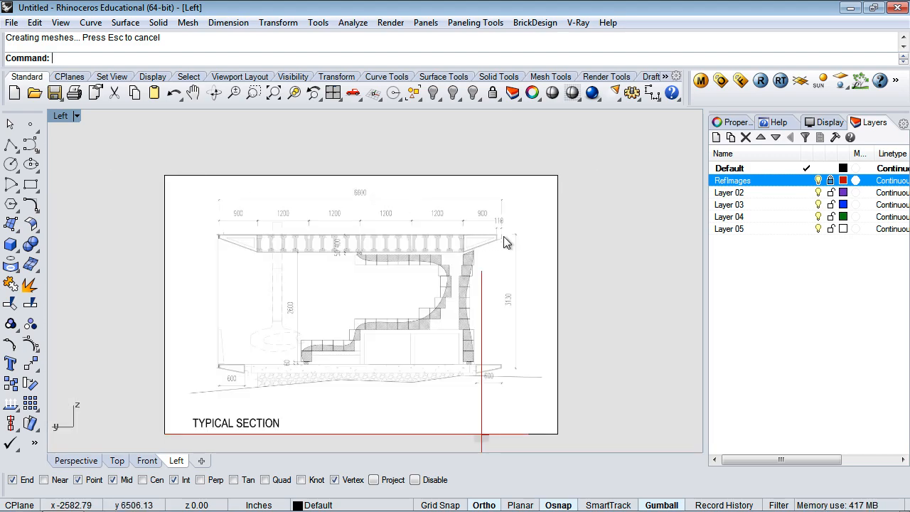
pyautogui.scroll(10, 503, 241)
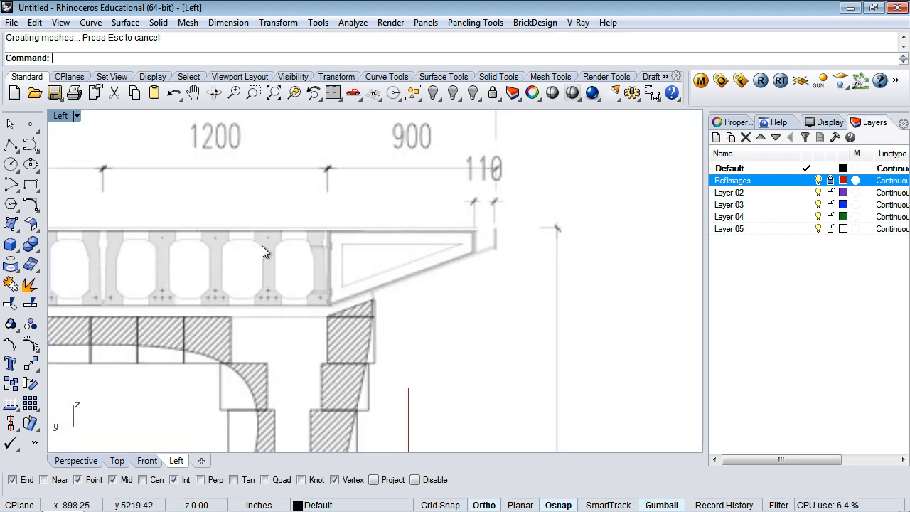
pyautogui.scroll(-9, 261, 247)
pyautogui.scroll(-8, 261, 246)
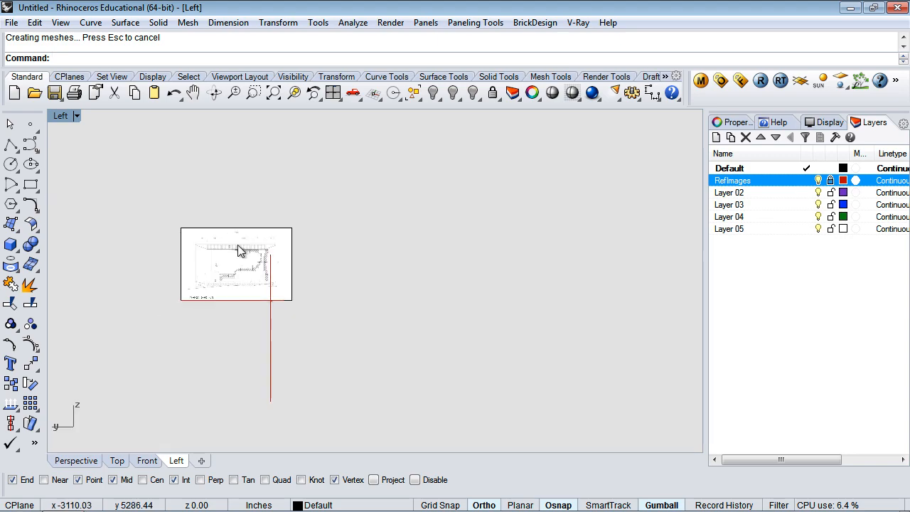
# Step: Select the typical section picture in the Left view
pyautogui.scroll(11, 238, 251)
pyautogui.click(238, 251)
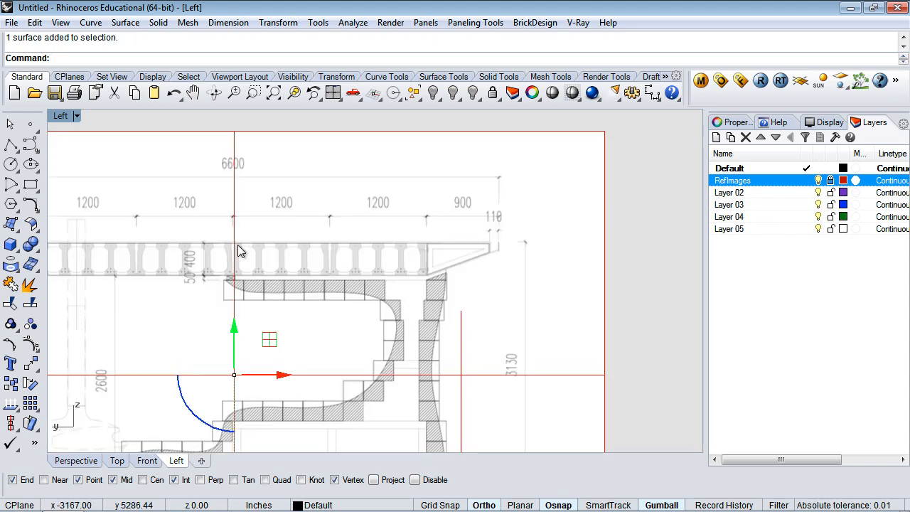
pyautogui.write('Scale')
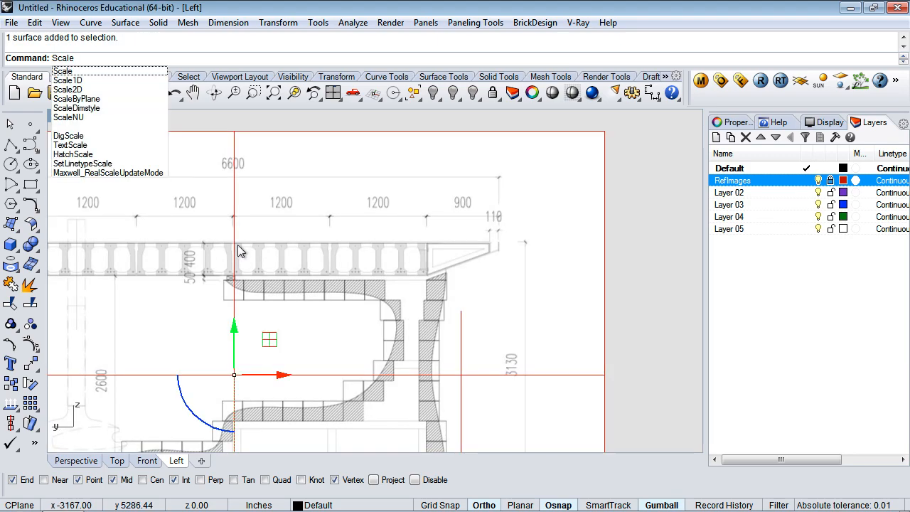
pyautogui.press('Return')
pyautogui.scroll(12, 505, 249)
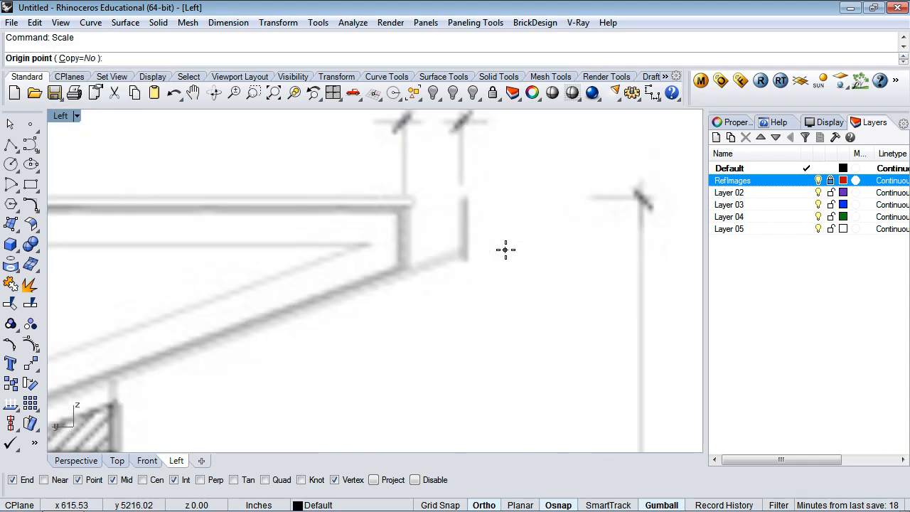
pyautogui.click(505, 249)
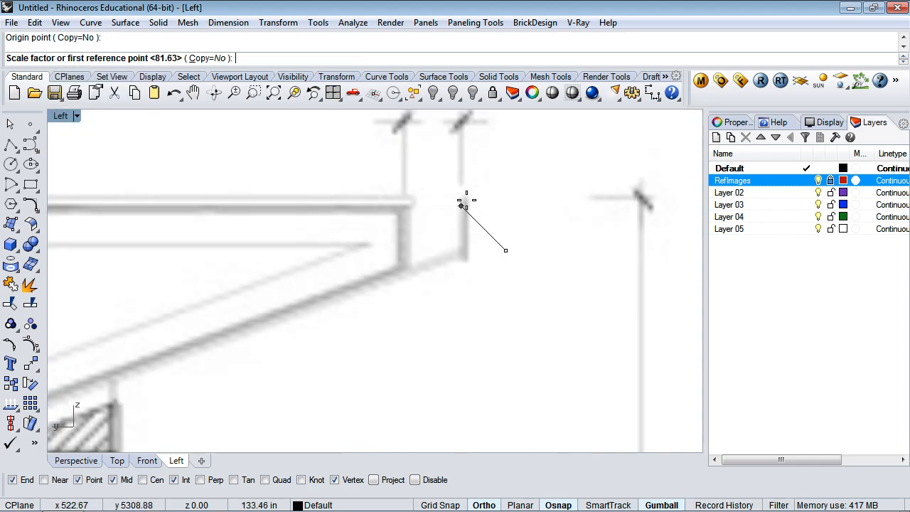
pyautogui.press('Escape')
pyautogui.press('Return')
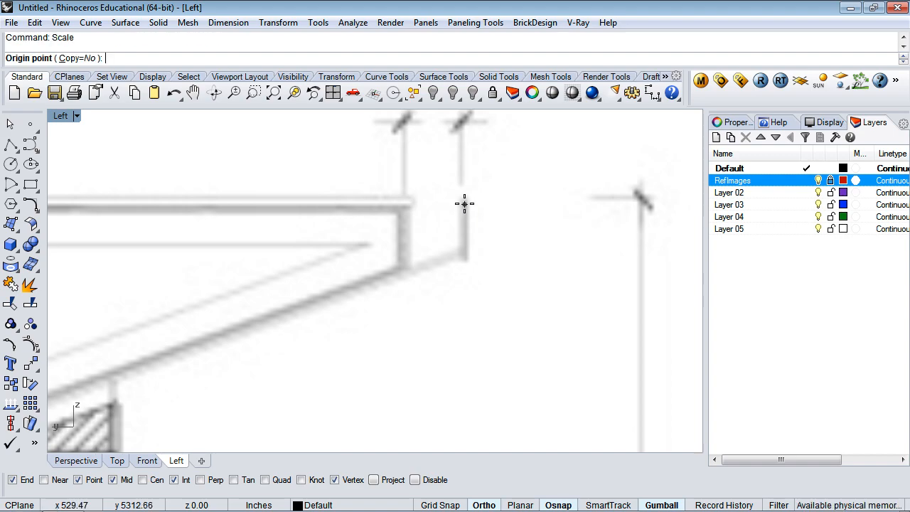
pyautogui.click(463, 204)
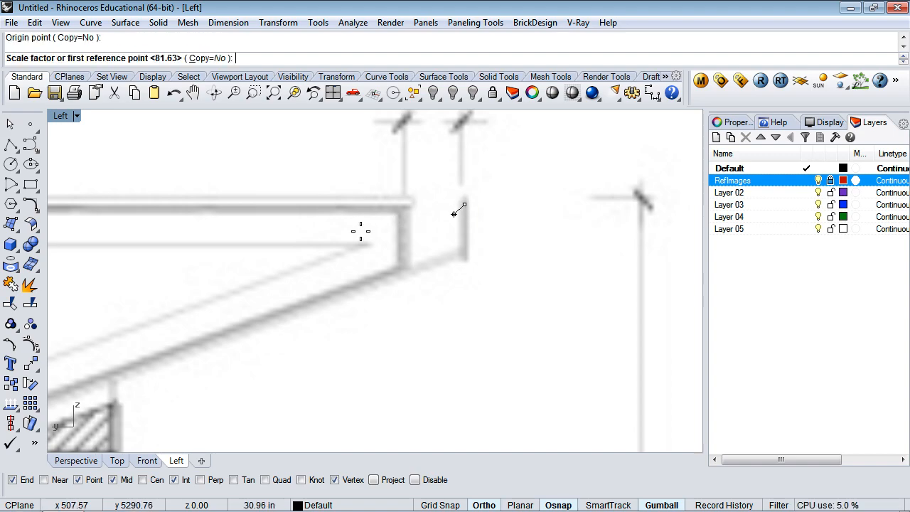
pyautogui.scroll(-5, 359, 232)
pyautogui.scroll(-4, 359, 232)
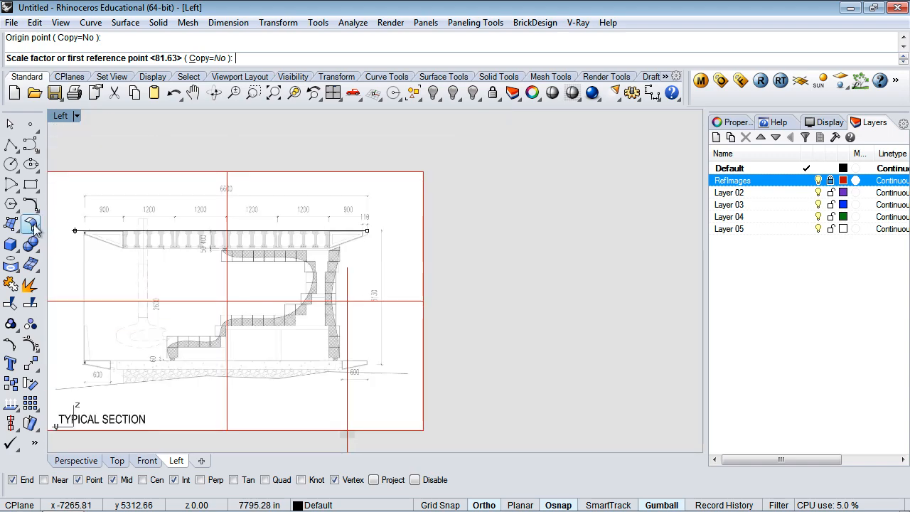
pyautogui.scroll(8, 79, 231)
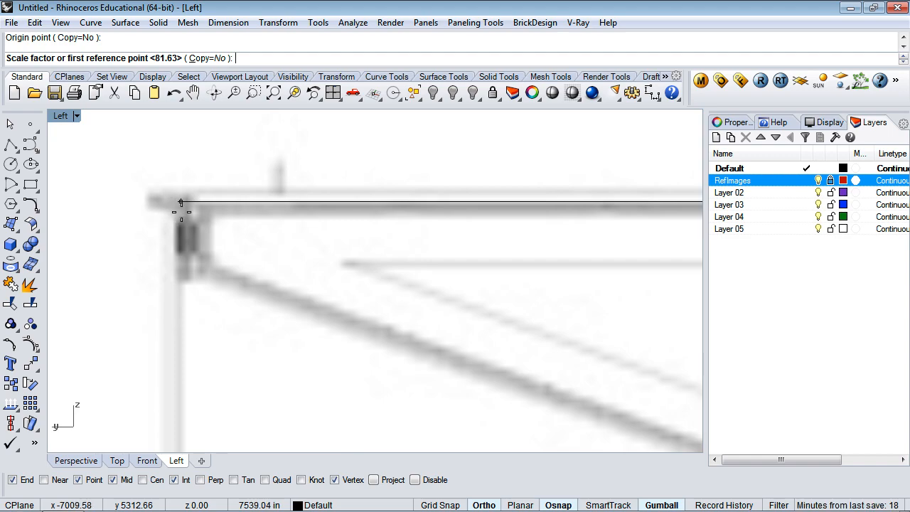
pyautogui.press('Return')
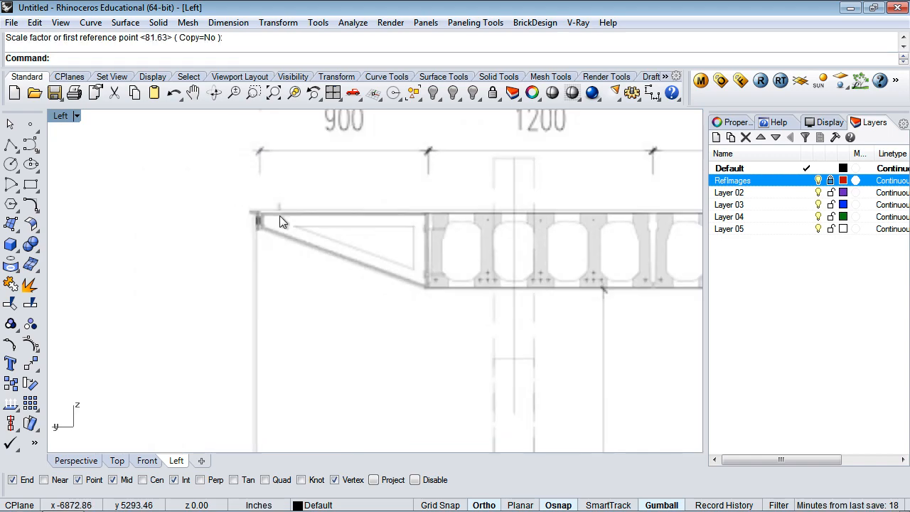
# Step: Scale the typical section picture from the right end of its overall dimension line, making the full line 6600 long
pyautogui.scroll(-7, 280, 215)
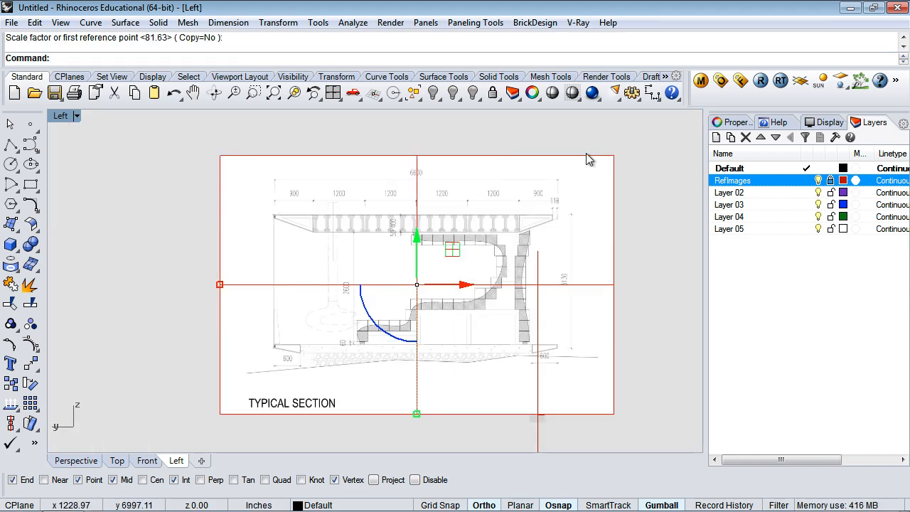
pyautogui.scroll(4, 582, 154)
pyautogui.scroll(2, 586, 154)
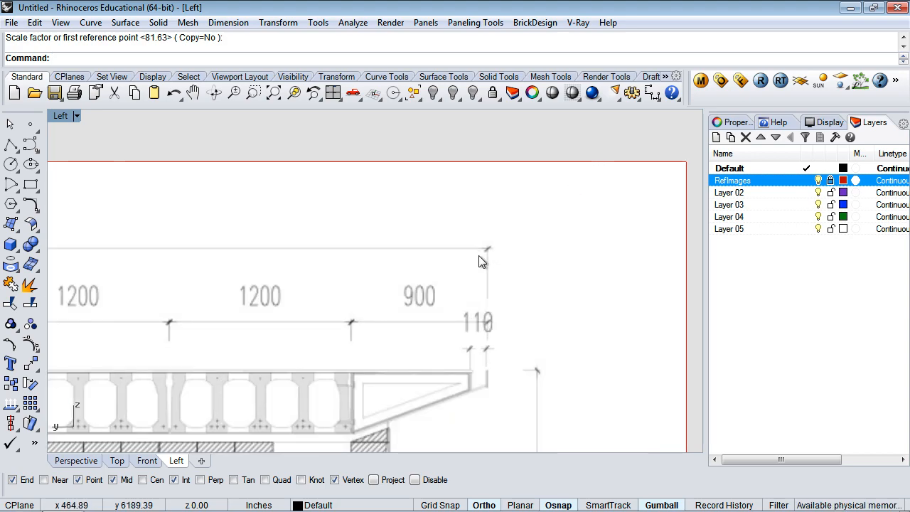
pyautogui.write('Scal')
pyautogui.press('Return')
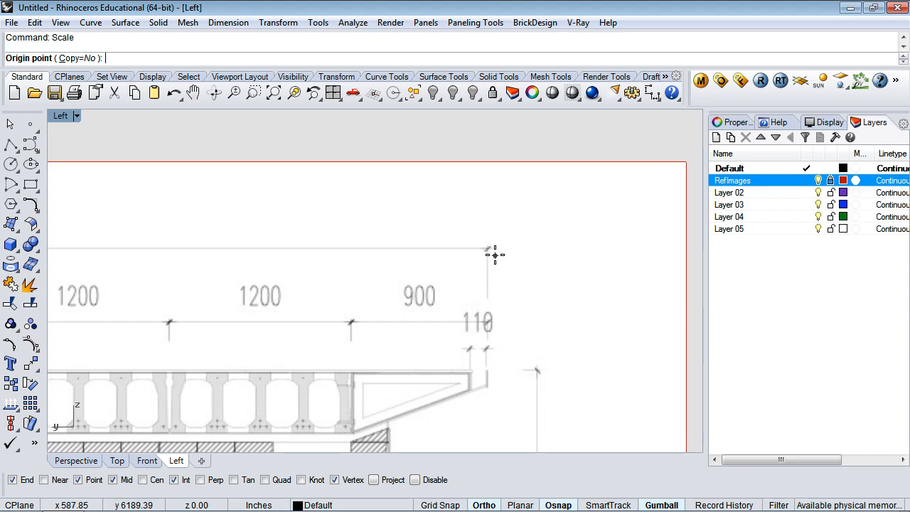
pyautogui.scroll(5, 492, 252)
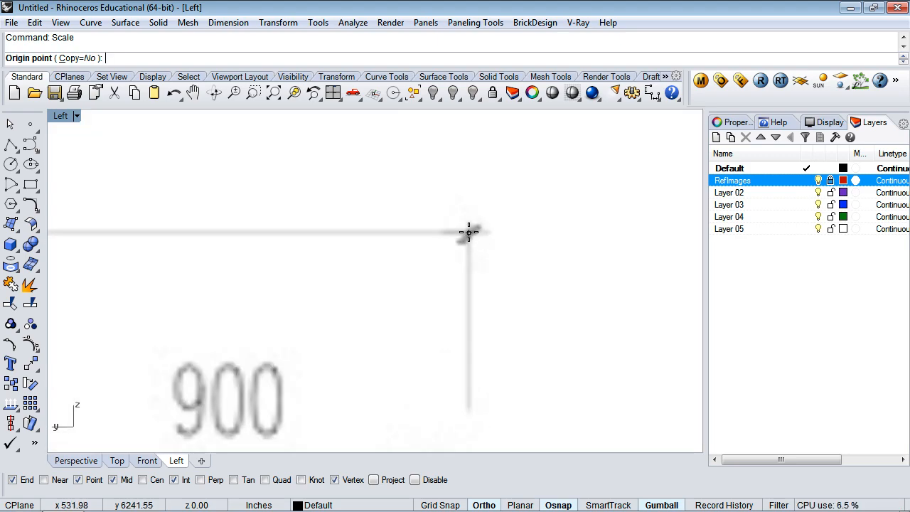
pyautogui.click(468, 231)
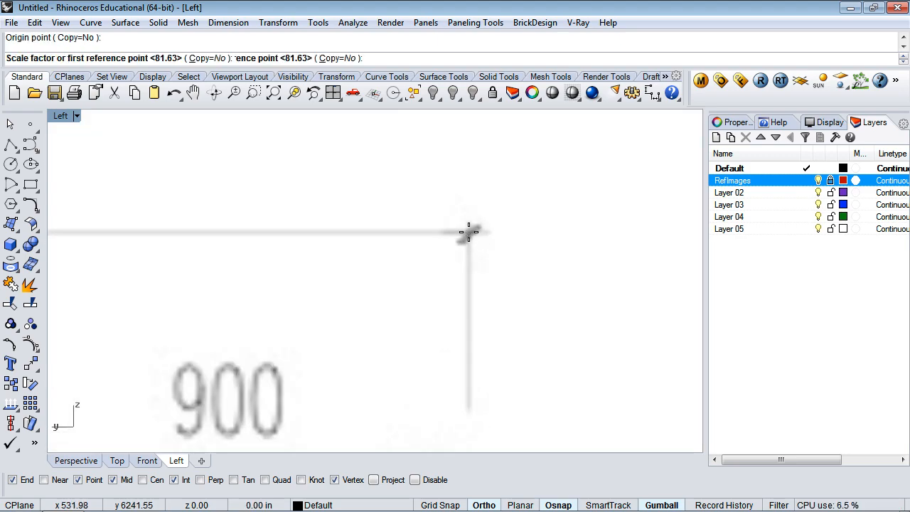
pyautogui.scroll(-5, 543, 208)
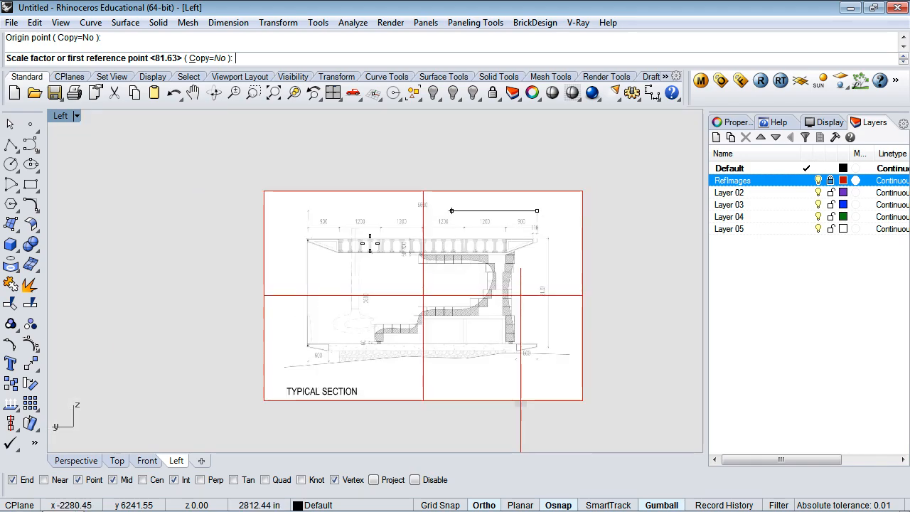
pyautogui.scroll(5, 301, 219)
pyautogui.scroll(4, 301, 219)
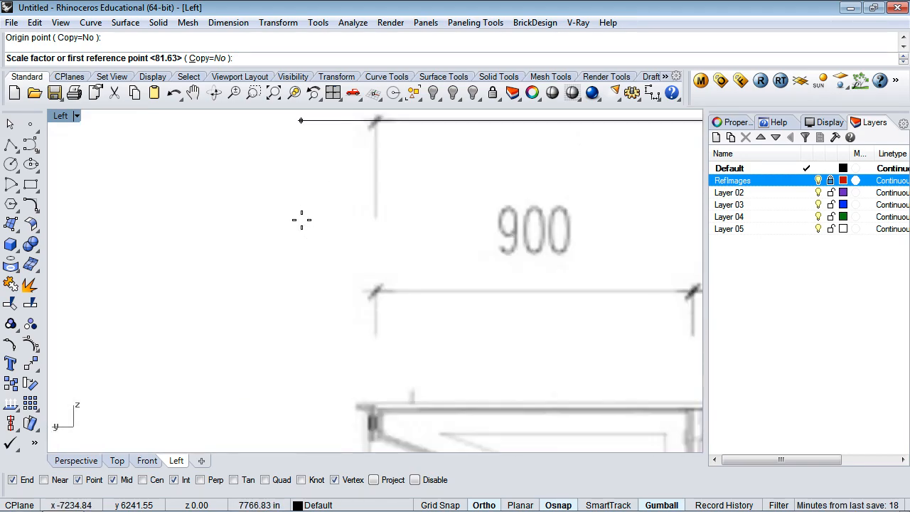
pyautogui.click(375, 122)
pyautogui.scroll(-5, 364, 158)
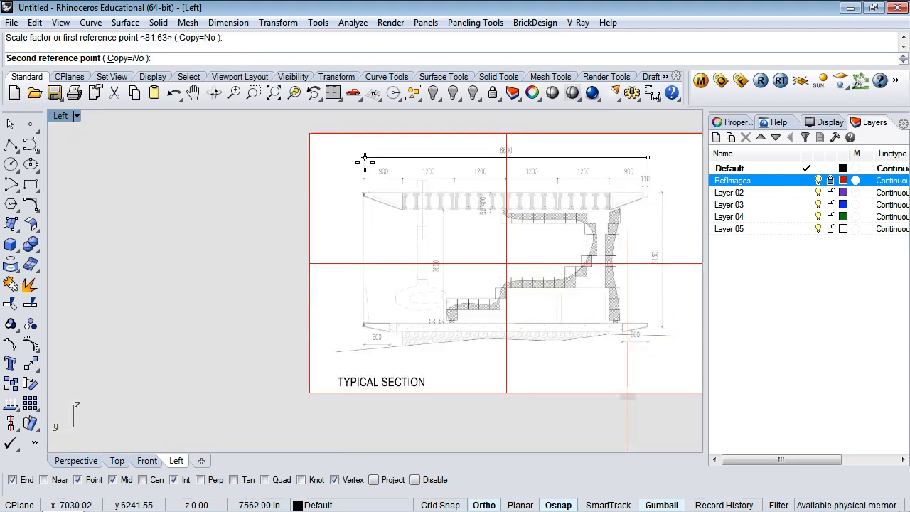
pyautogui.scroll(-2, 504, 152)
pyautogui.scroll(6, 514, 155)
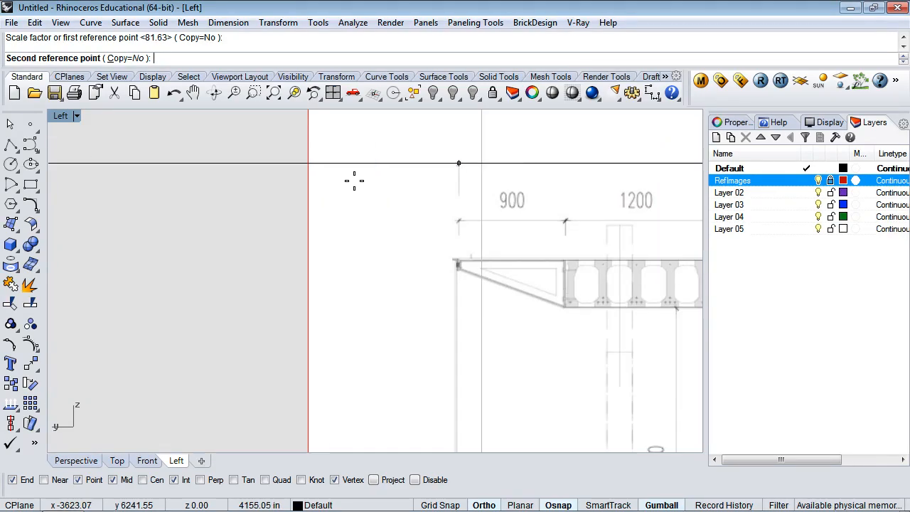
pyautogui.scroll(1, 300, 179)
pyautogui.scroll(-5, 301, 179)
pyautogui.scroll(5, 301, 178)
pyautogui.scroll(-2, 302, 178)
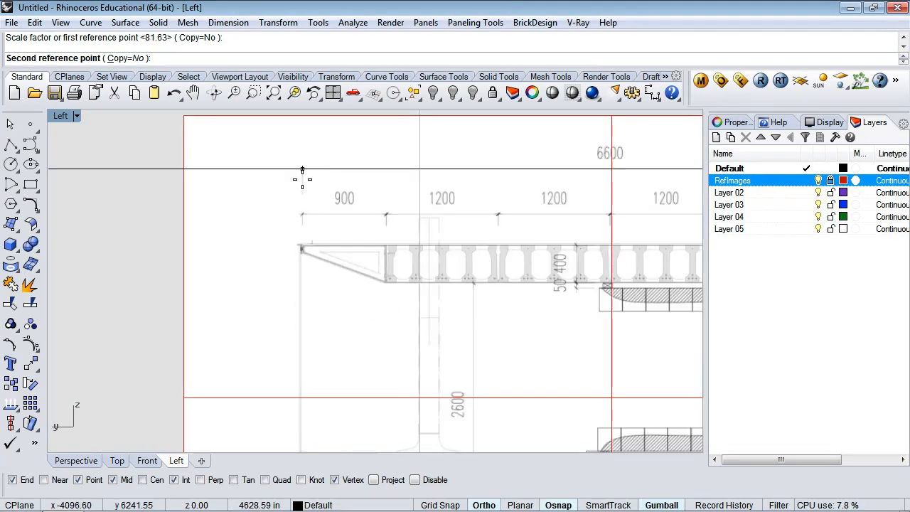
pyautogui.scroll(1, 171, 169)
pyautogui.scroll(-4, 171, 168)
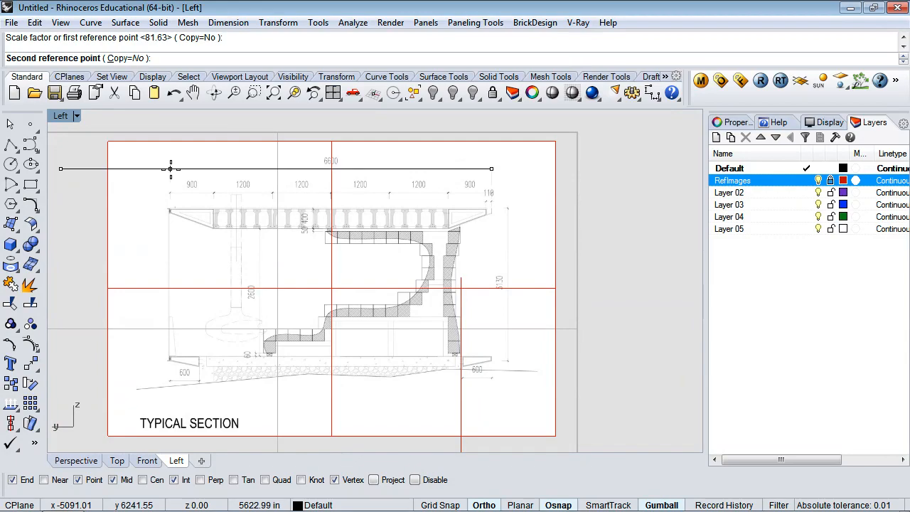
pyautogui.scroll(-2, 171, 169)
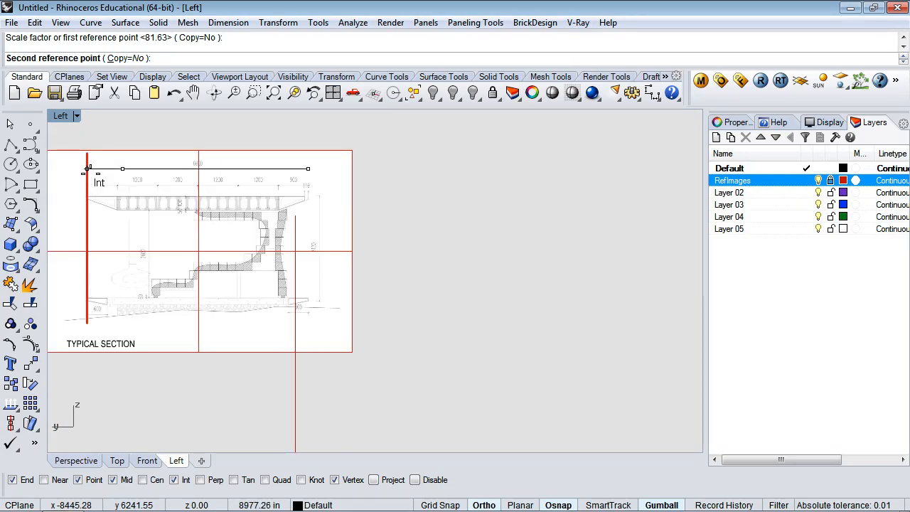
pyautogui.write('600')
pyautogui.press('Return')
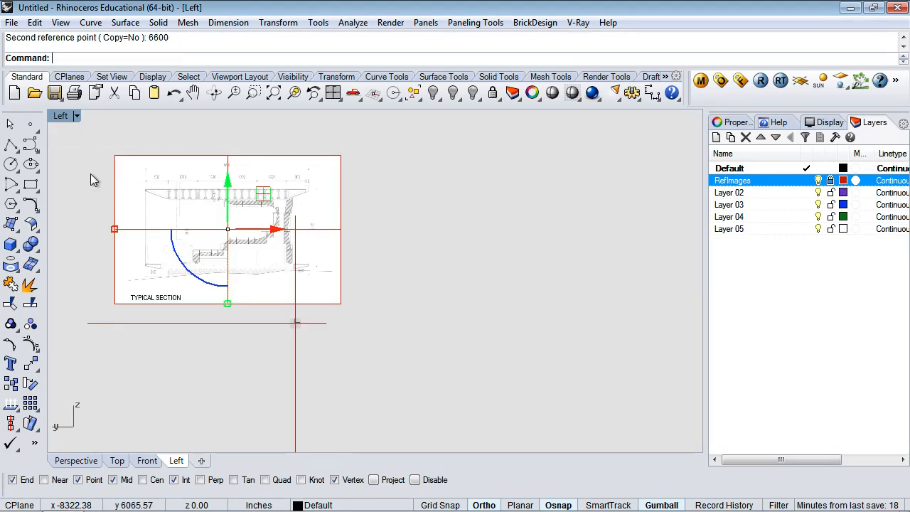
pyautogui.click(355, 204)
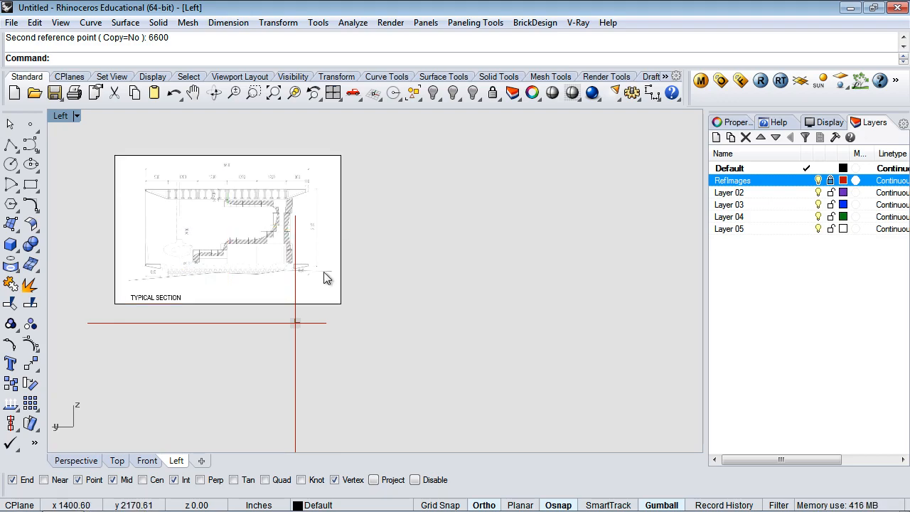
# Step: Compare the floor overhang's outer edge in the typical section with the base corner of the south elevation in the Front view
pyautogui.scroll(5, 288, 324)
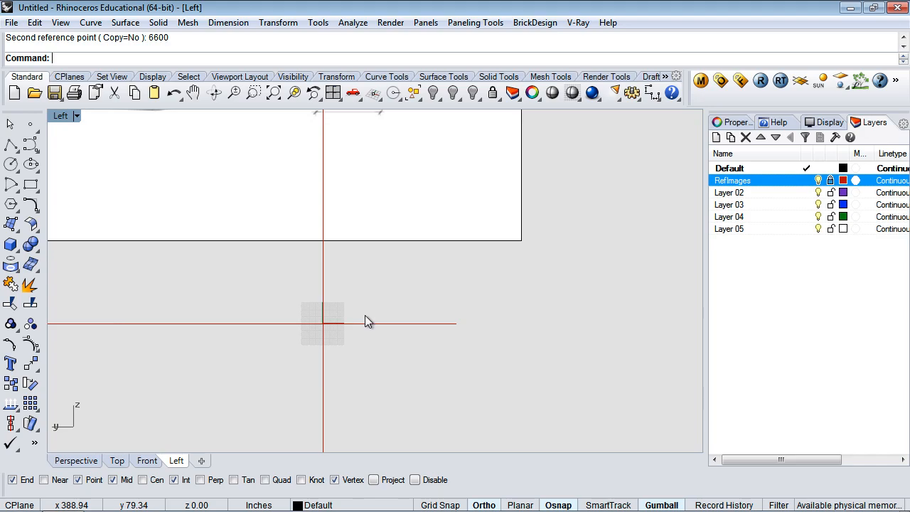
pyautogui.scroll(-3, 365, 319)
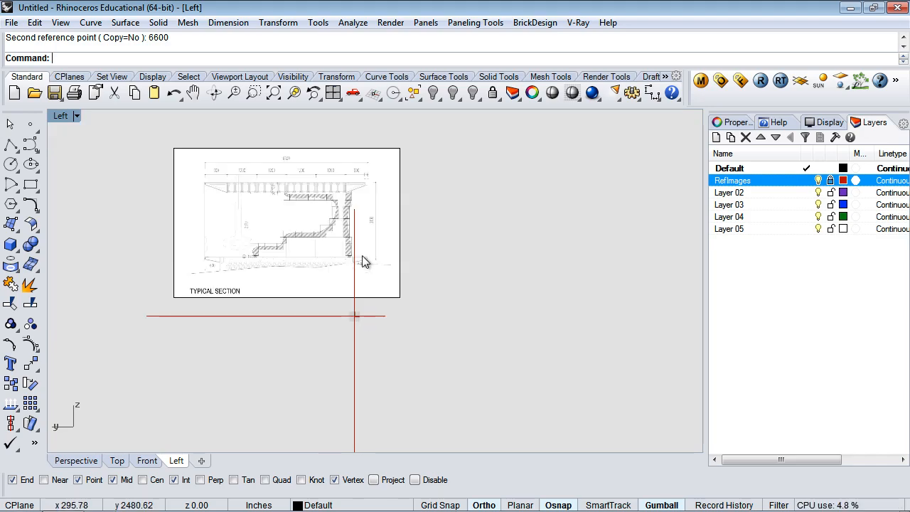
pyautogui.scroll(4, 362, 260)
pyautogui.scroll(4, 361, 261)
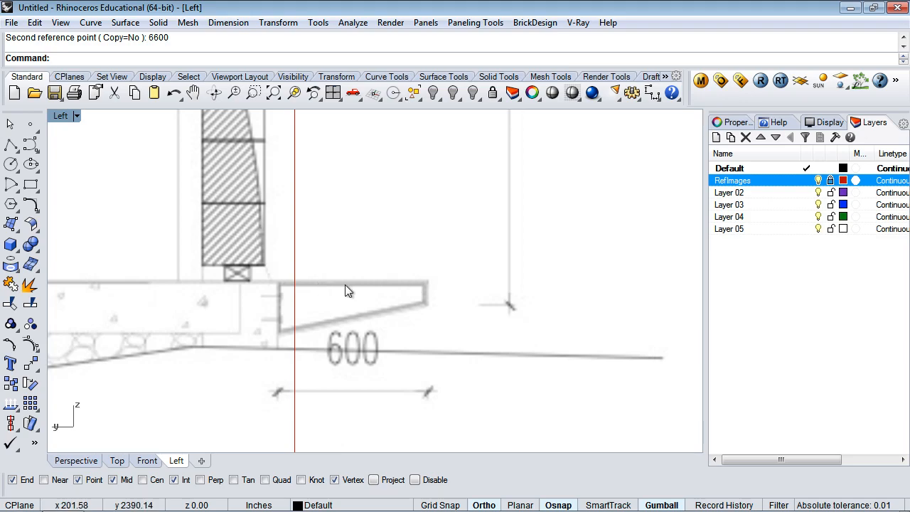
pyautogui.click(147, 460)
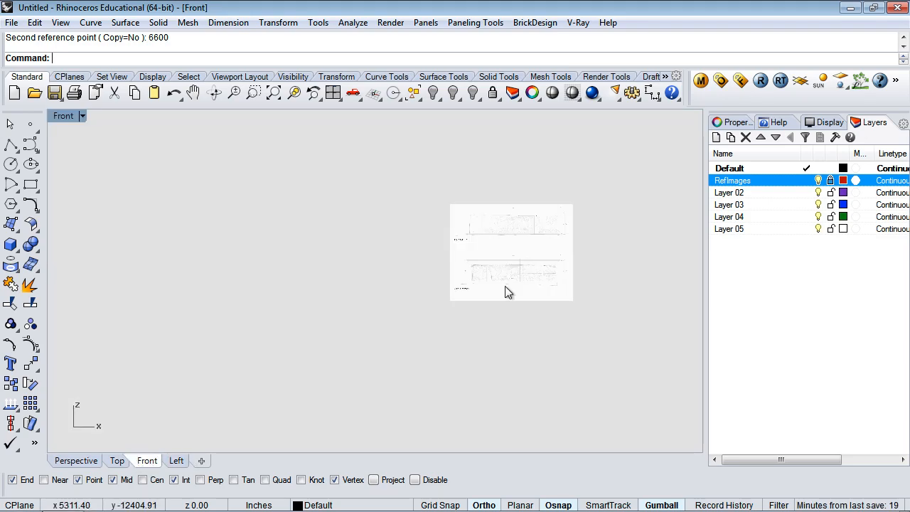
pyautogui.scroll(10, 500, 248)
pyautogui.scroll(-6, 502, 249)
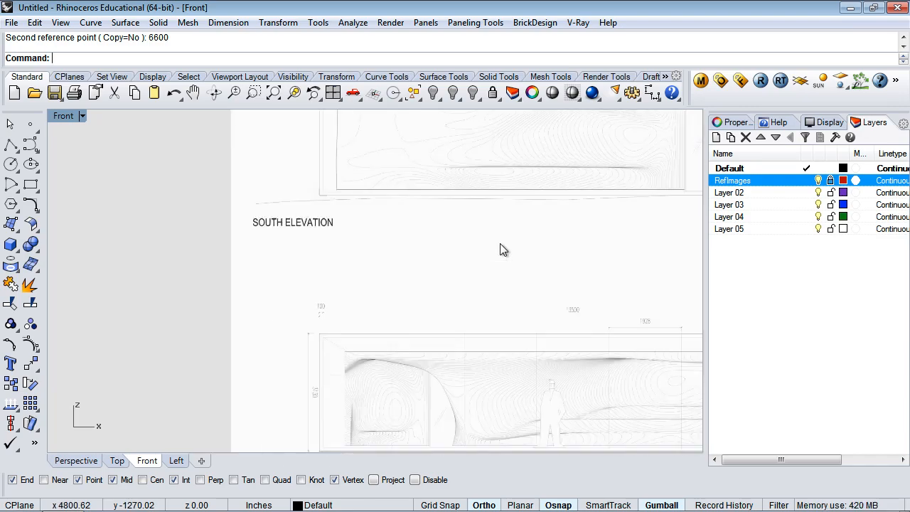
pyautogui.scroll(6, 402, 226)
pyautogui.scroll(4, 400, 223)
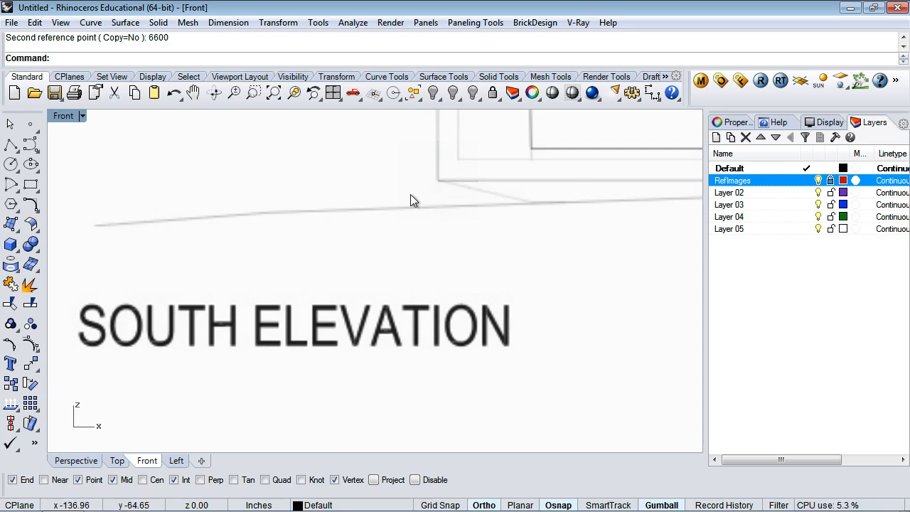
# Step: Move the typical section picture in the Left view from the floor overhang's lower outer corner to the origin at 0
pyautogui.click(176, 460)
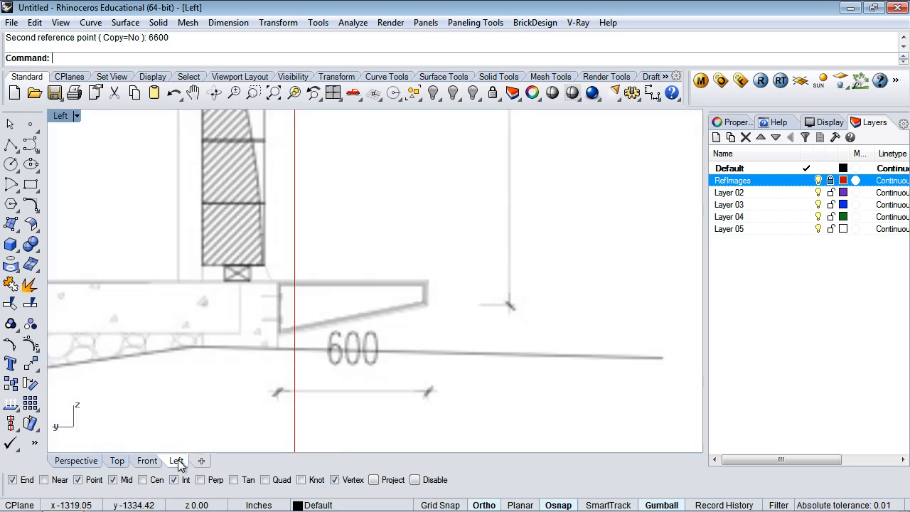
pyautogui.click(458, 287)
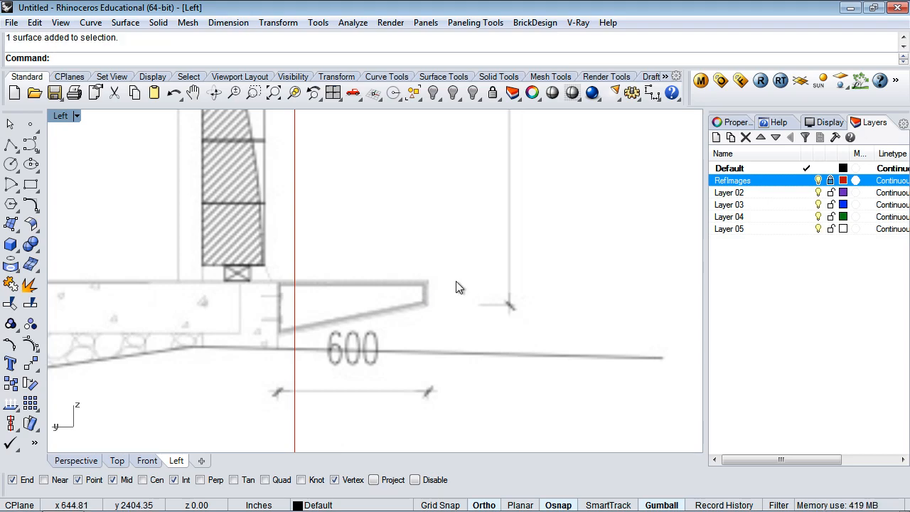
pyautogui.write('Move')
pyautogui.press('Return')
pyautogui.scroll(5, 432, 318)
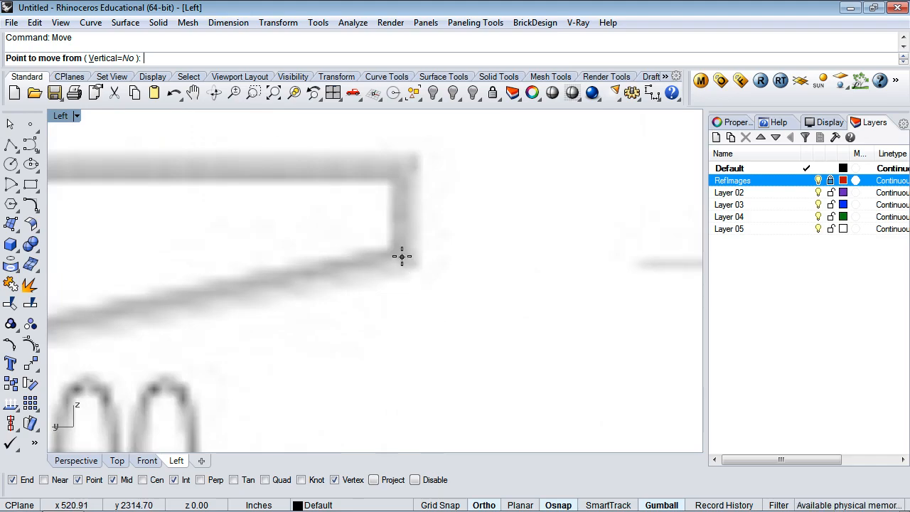
pyautogui.click(401, 256)
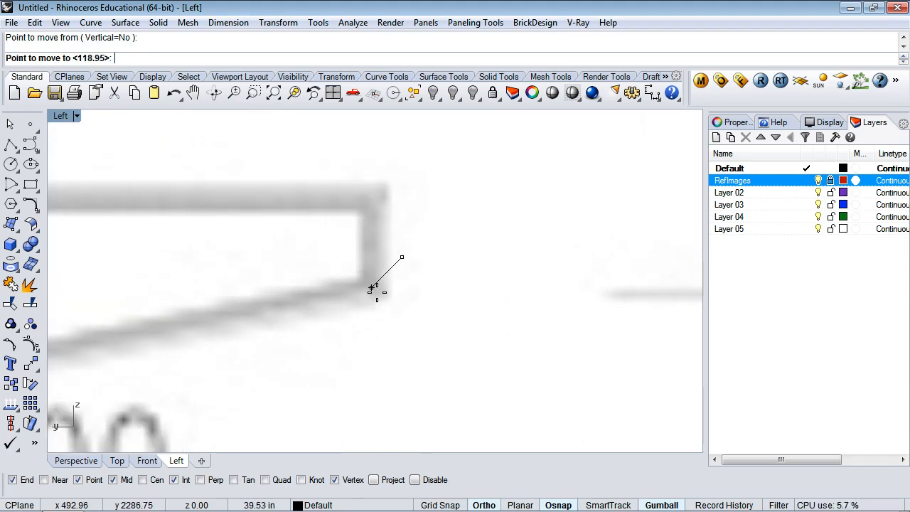
pyautogui.write('0')
pyautogui.press('Return')
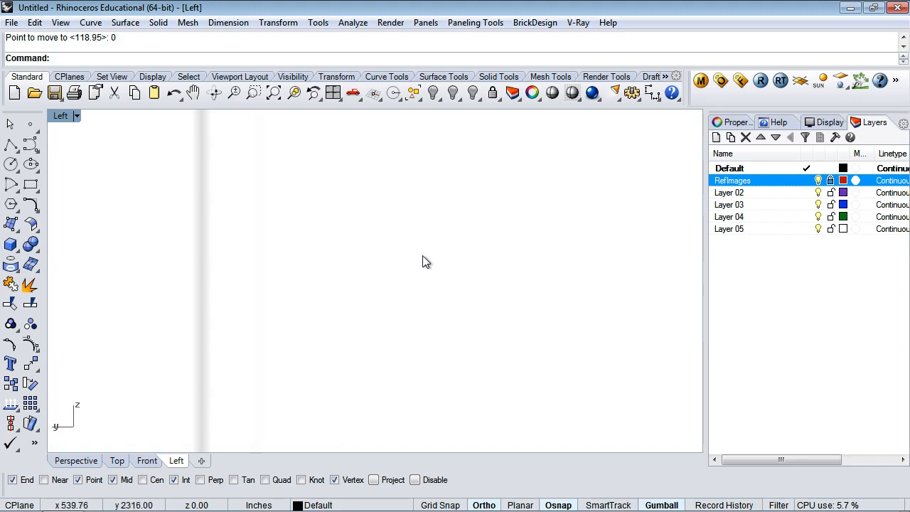
pyautogui.scroll(-5, 422, 260)
pyautogui.scroll(-1, 424, 260)
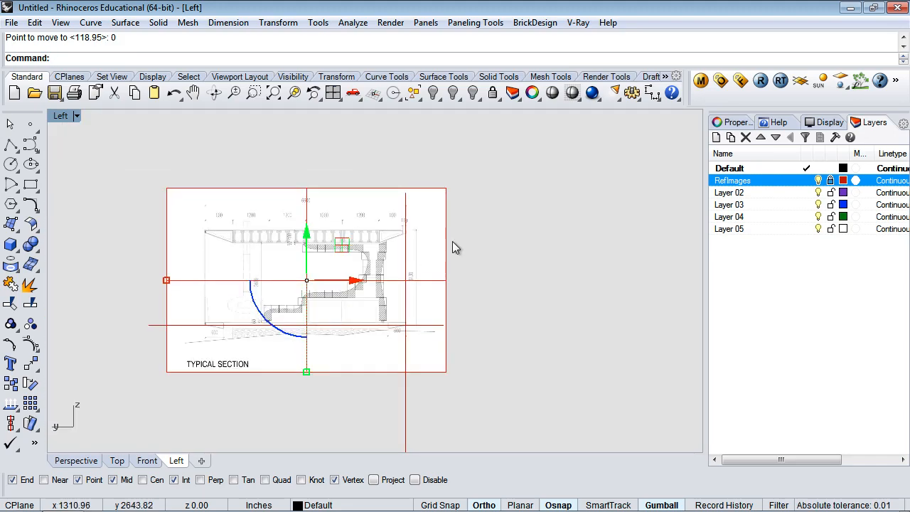
# Step: Set the transparency of the typical section picture's material to 39%
pyautogui.click(732, 122)
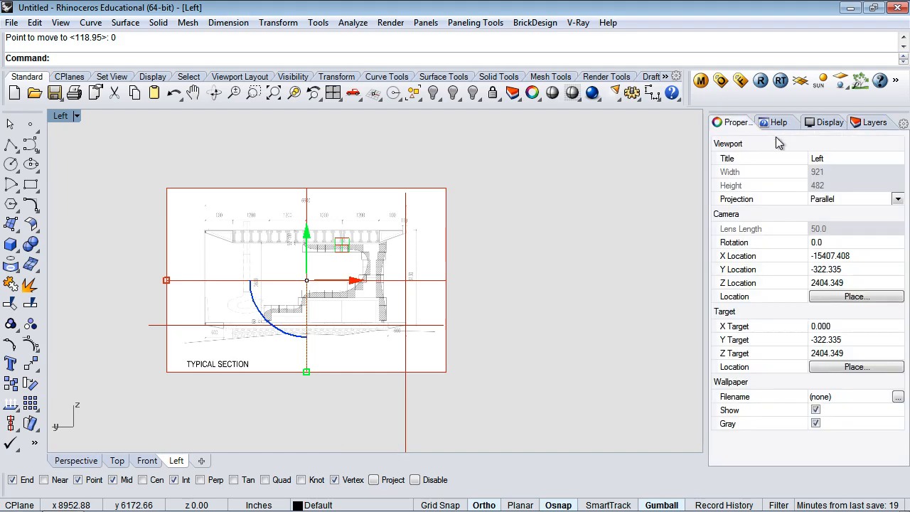
pyautogui.click(484, 204)
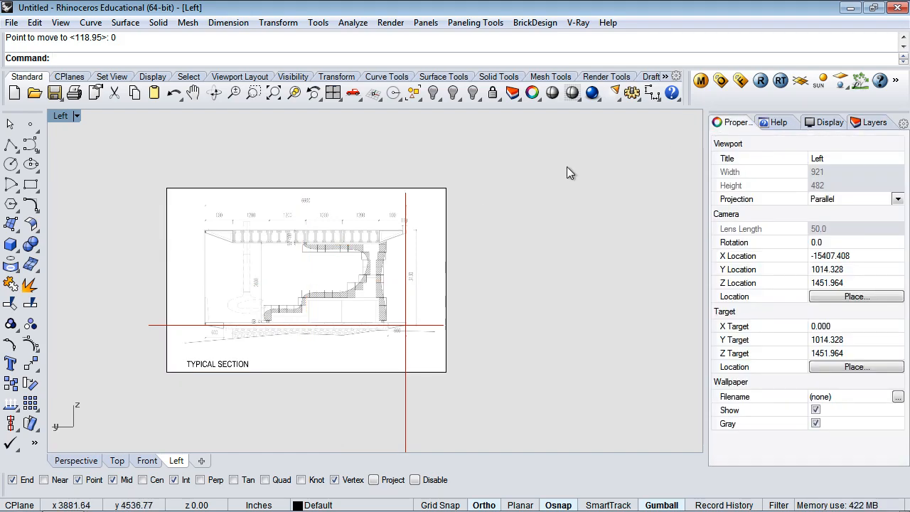
pyautogui.click(430, 244)
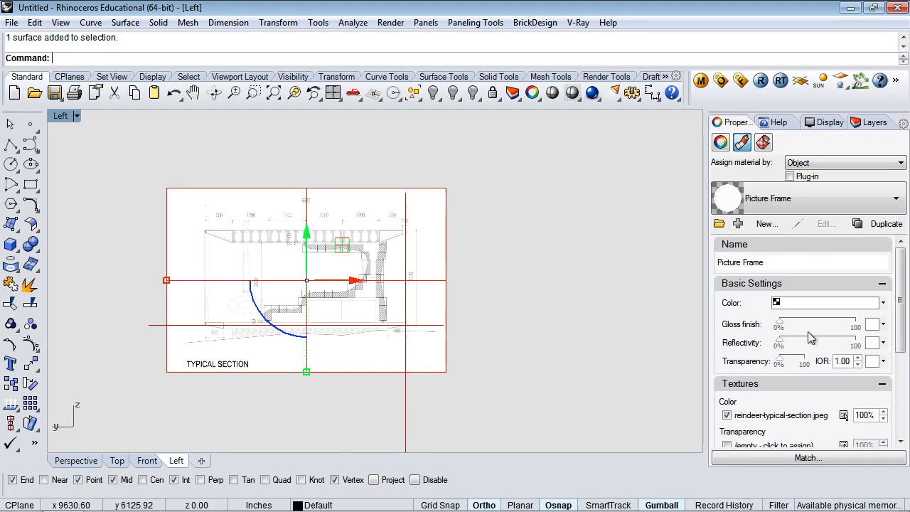
pyautogui.moveTo(783, 364); pyautogui.dragTo(792, 366)
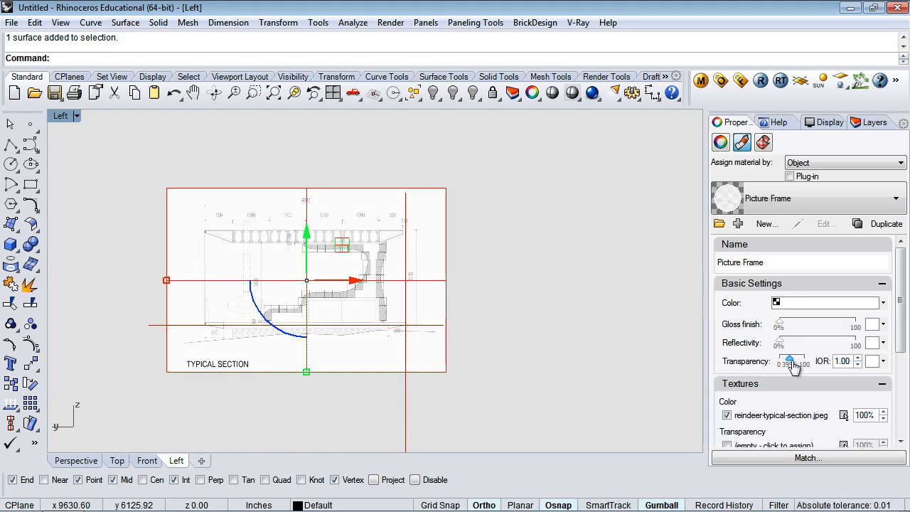
pyautogui.click(616, 359)
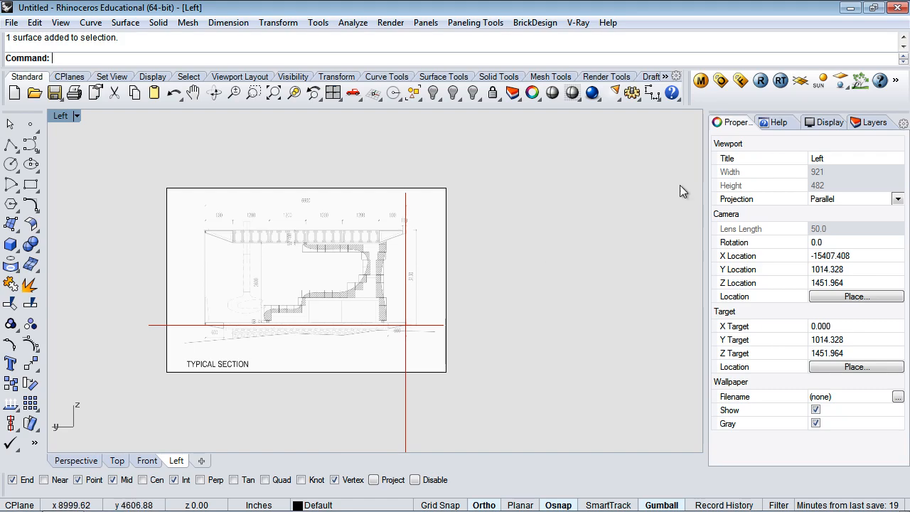
# Step: Assign the typical section picture to the RefImages layer and view it with the other reference images in the Perspective view
pyautogui.click(441, 246)
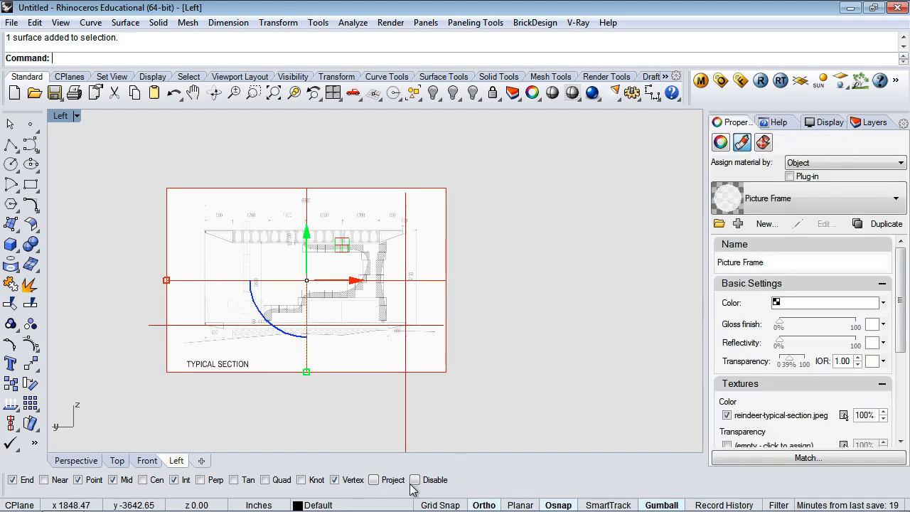
pyautogui.click(370, 506)
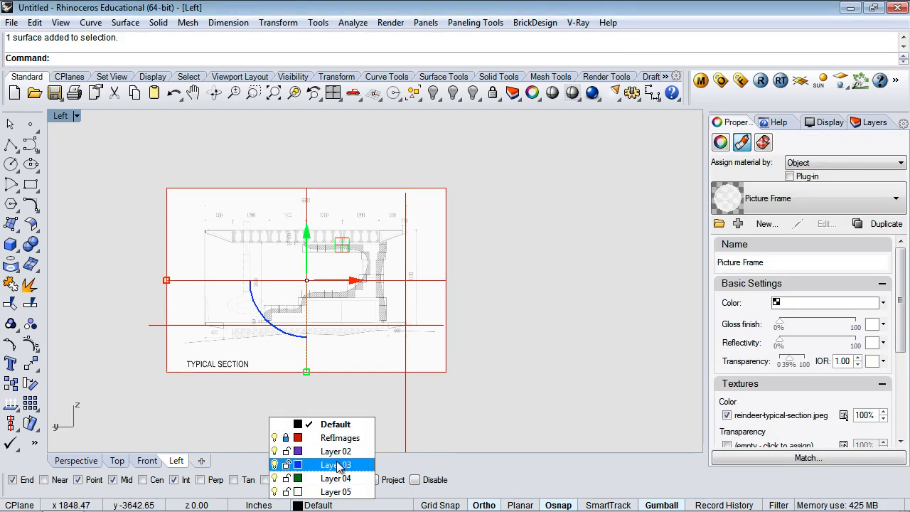
pyautogui.click(344, 440)
pyautogui.click(527, 363)
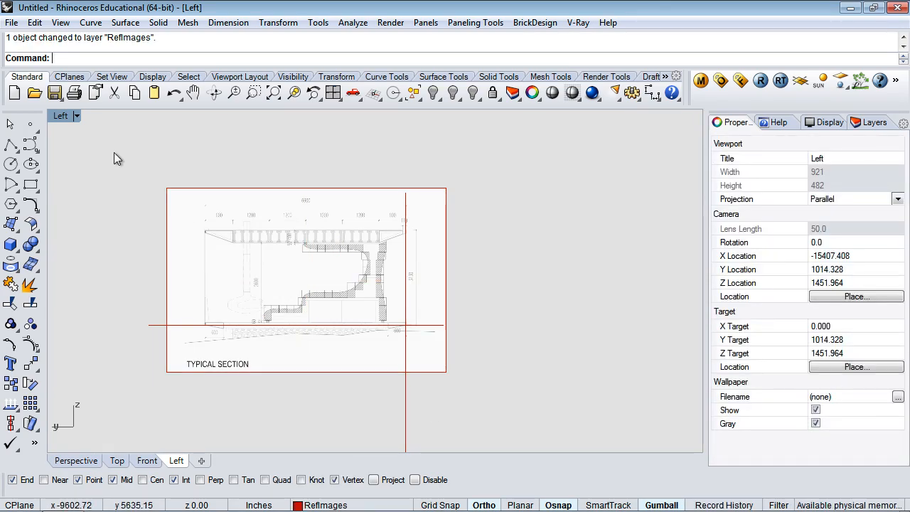
pyautogui.doubleClick(85, 460)
pyautogui.moveTo(452, 222); pyautogui.dragTo(387, 245, button='right')
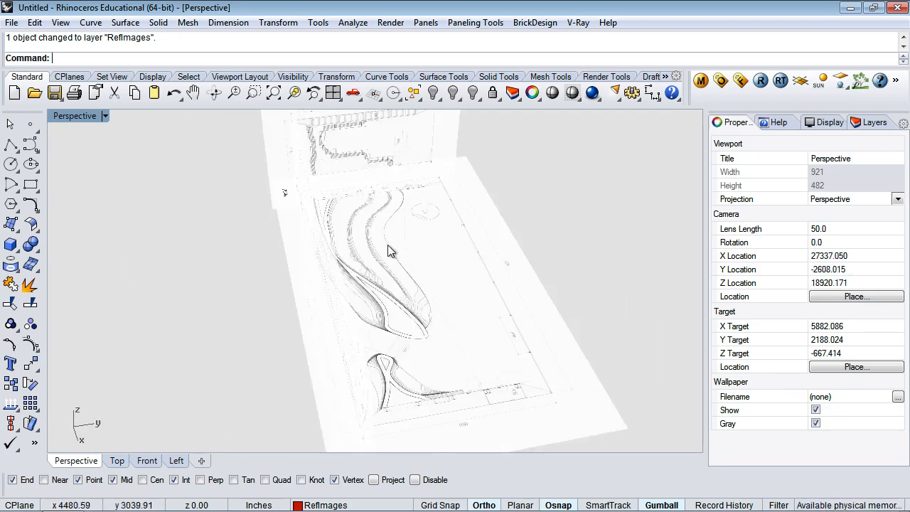
# Step: Add a sublayer under the RefImages layer
pyautogui.click(873, 124)
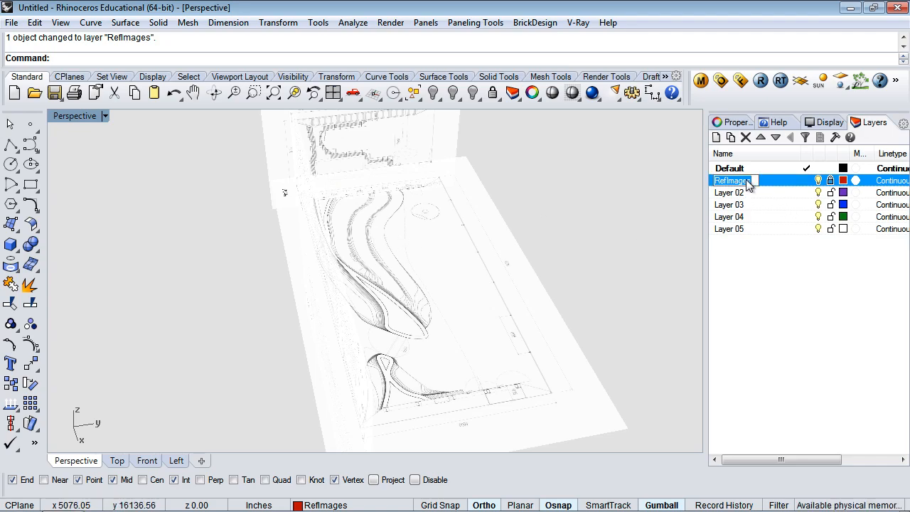
pyautogui.press('Escape')
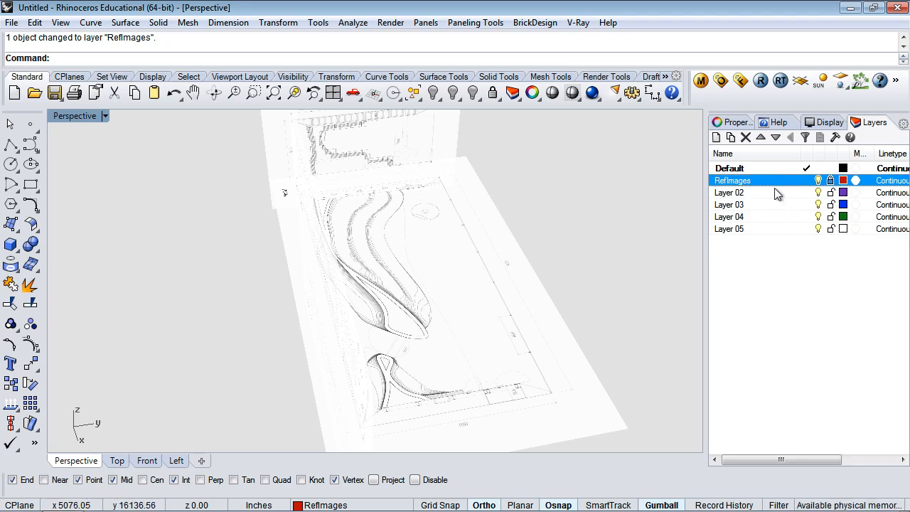
pyautogui.click(730, 138)
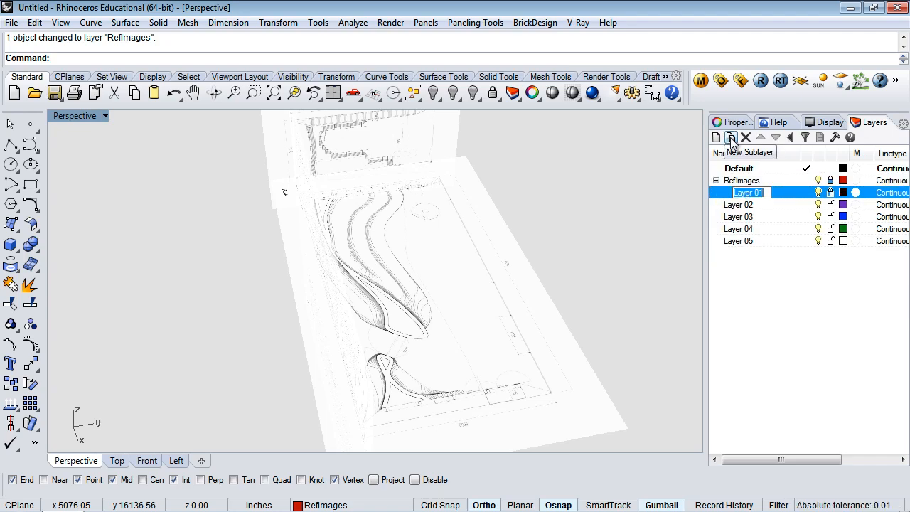
pyautogui.click(731, 138)
pyautogui.click(731, 137)
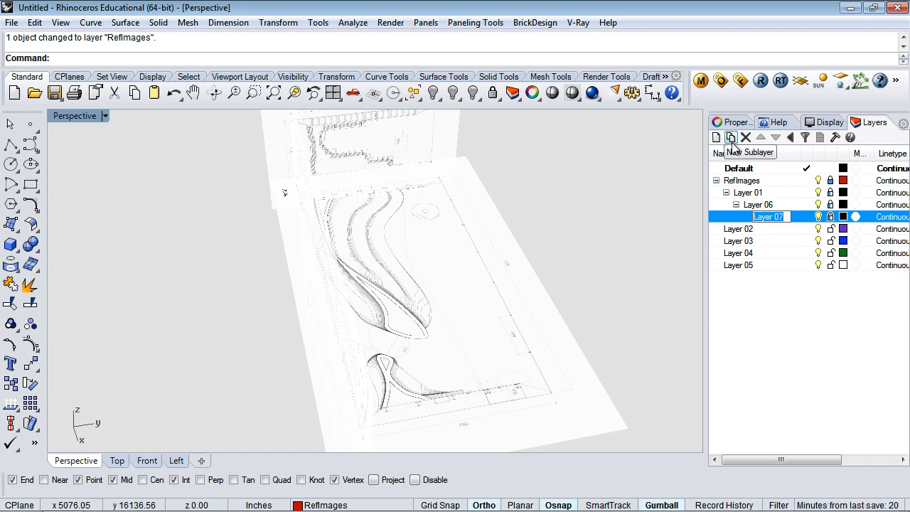
pyautogui.click(762, 205)
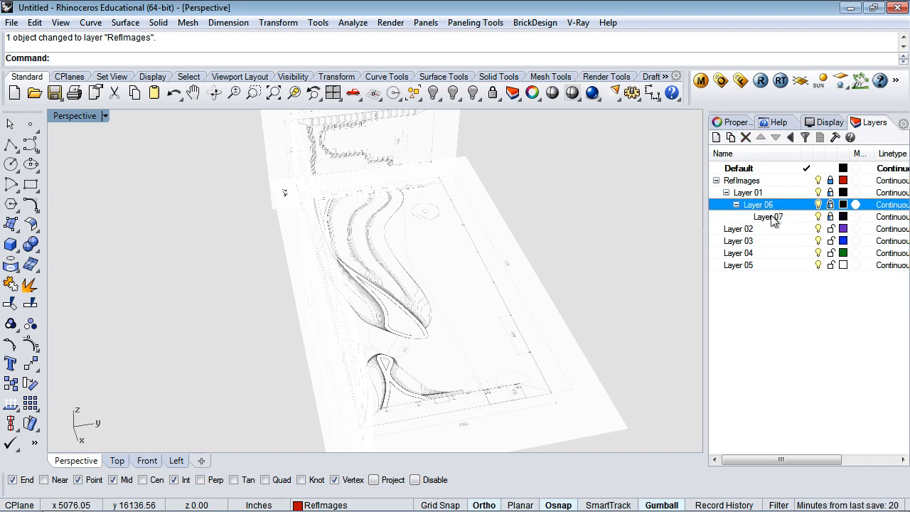
pyautogui.keyDown('shift'); pyautogui.click(773, 218); pyautogui.keyUp('shift')
pyautogui.click(773, 220)
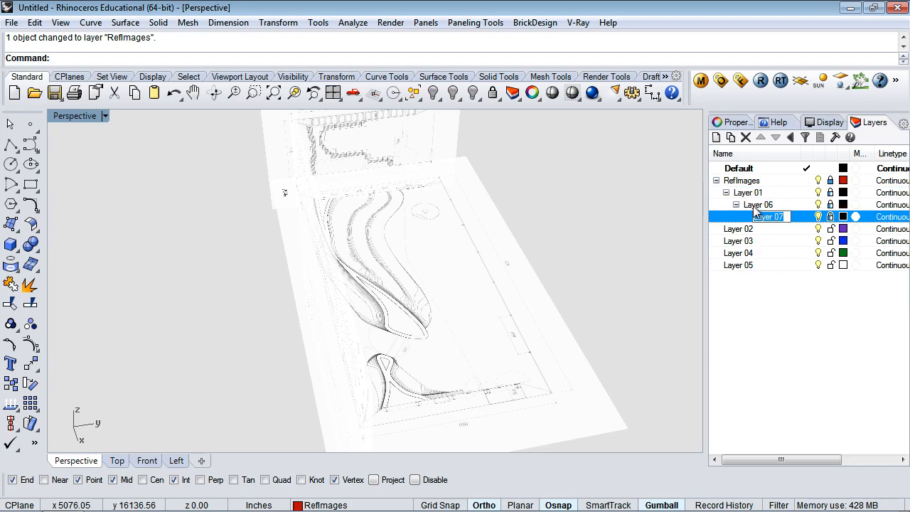
pyautogui.keyDown('shift'); pyautogui.click(754, 206); pyautogui.keyUp('shift')
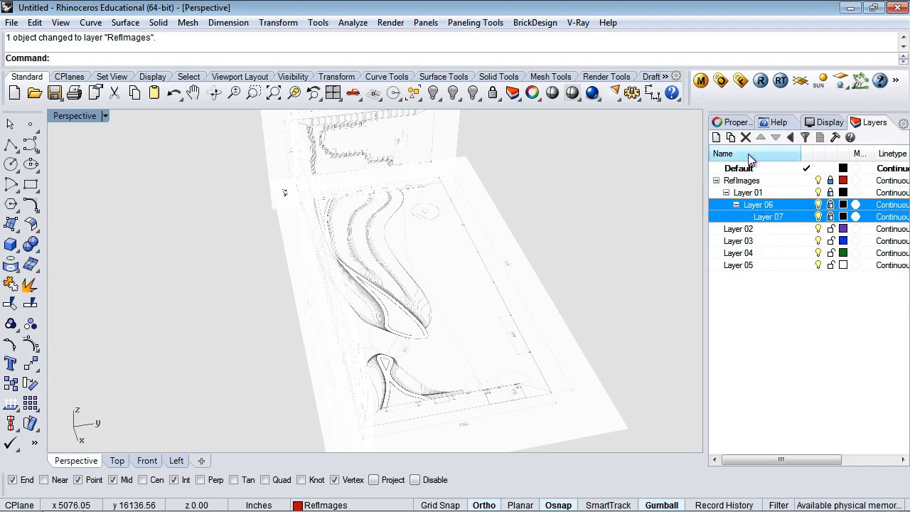
pyautogui.click(744, 137)
# Step: Add two more sublayers under RefImages at the same level as the Layer 01 sublayer
pyautogui.click(756, 194)
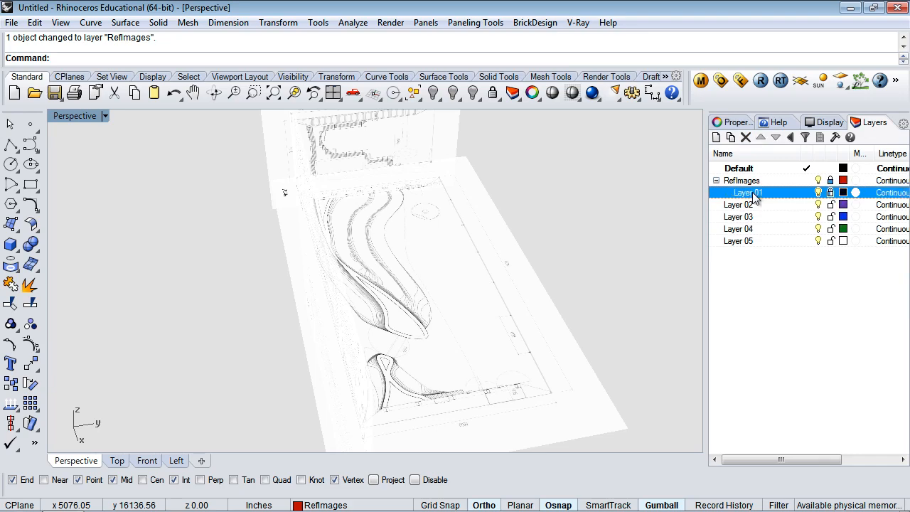
pyautogui.click(716, 137)
pyautogui.click(716, 137)
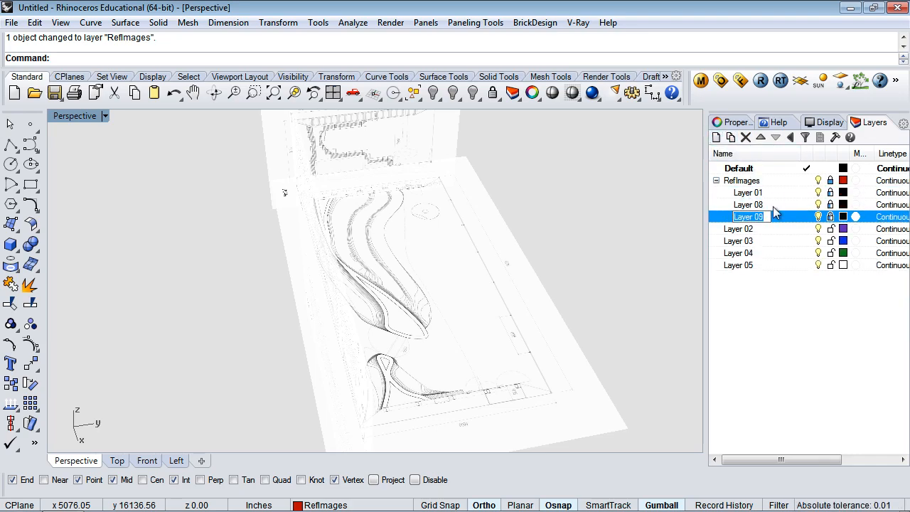
# Step: Rename the first RefImages sublayer, Layer 01, as Plan
pyautogui.doubleClick(752, 196)
pyautogui.write('Plan')
pyautogui.press('Escape')
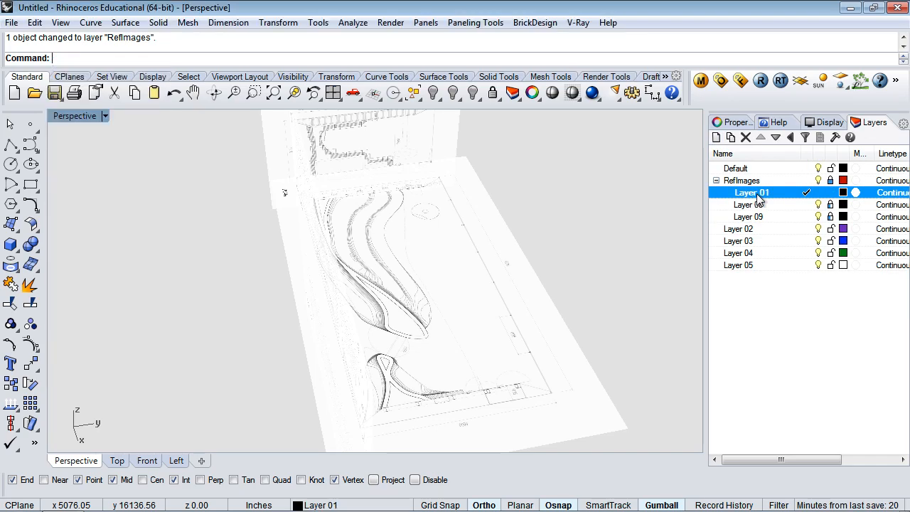
pyautogui.click(763, 192)
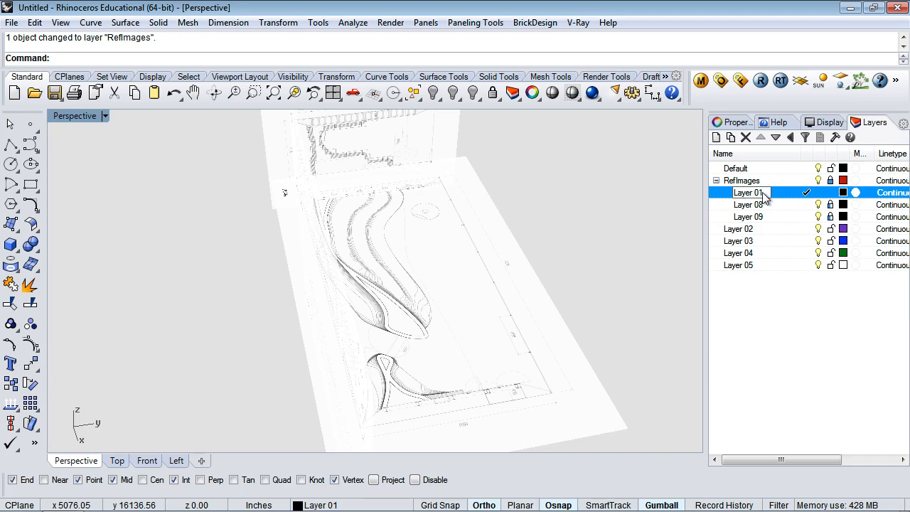
pyautogui.write('Plan')
pyautogui.press('Return')
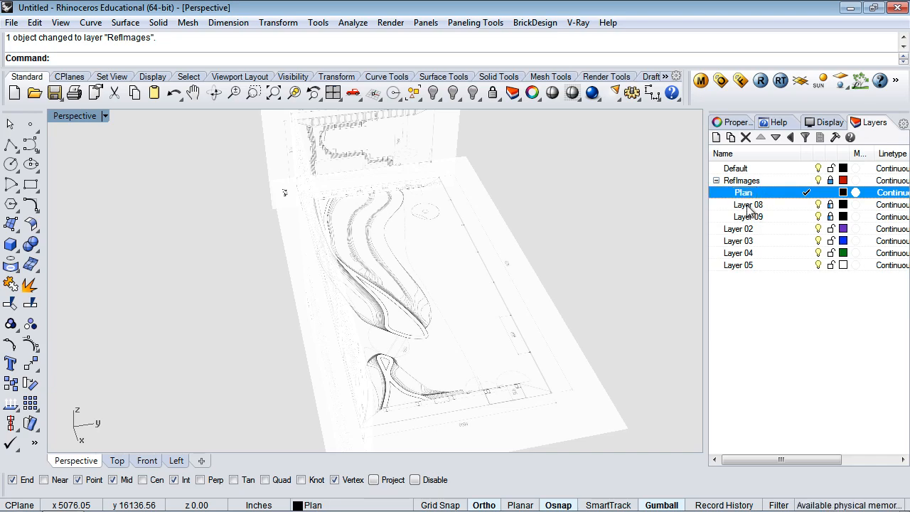
# Step: Rename the two remaining RefImages sublayers, Layer 08 and Layer 09, as Elevaltion and Section
pyautogui.doubleClick(747, 206)
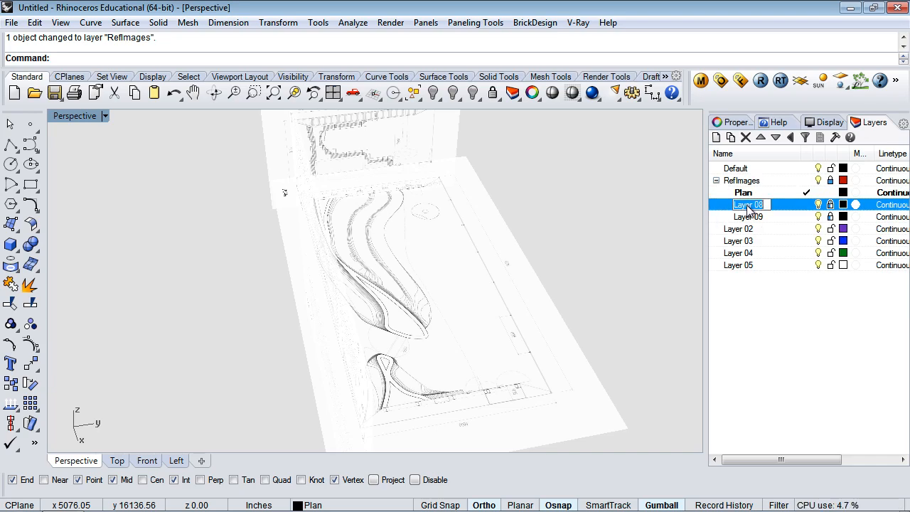
pyautogui.write('Elevation')
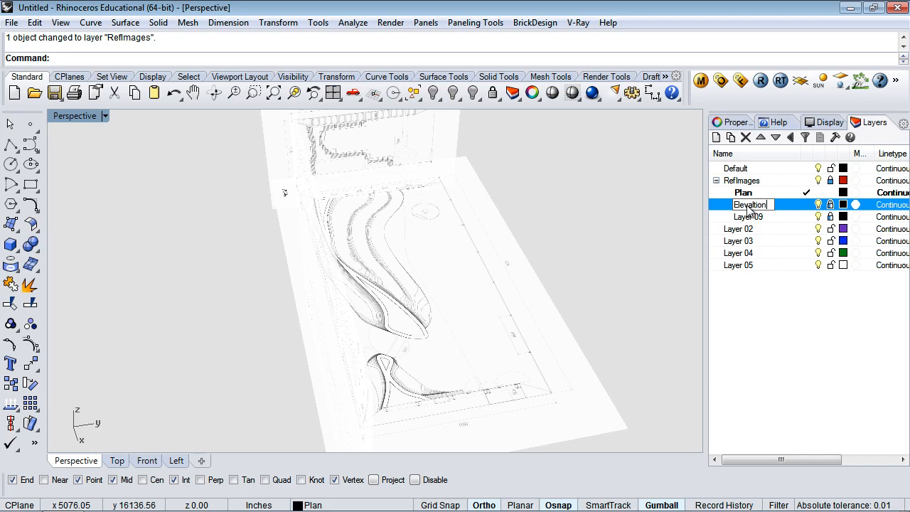
pyautogui.click(756, 220)
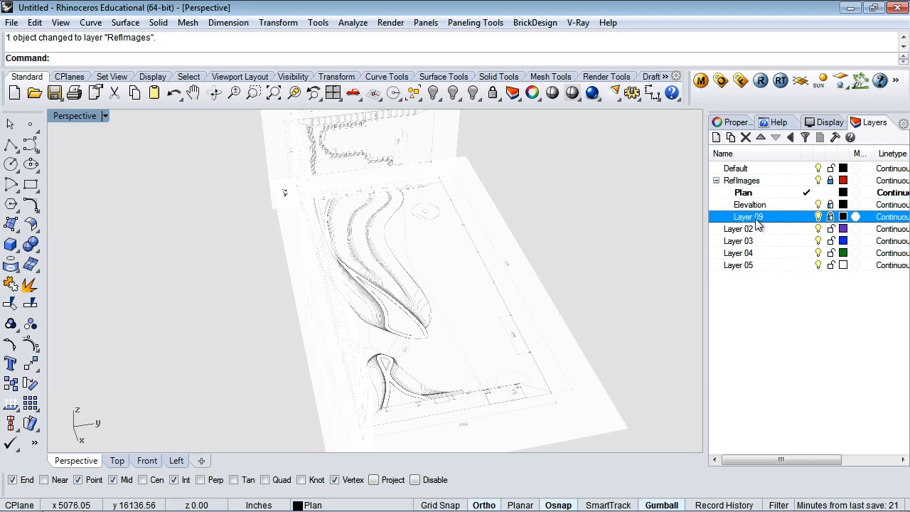
pyautogui.rightClick(756, 224)
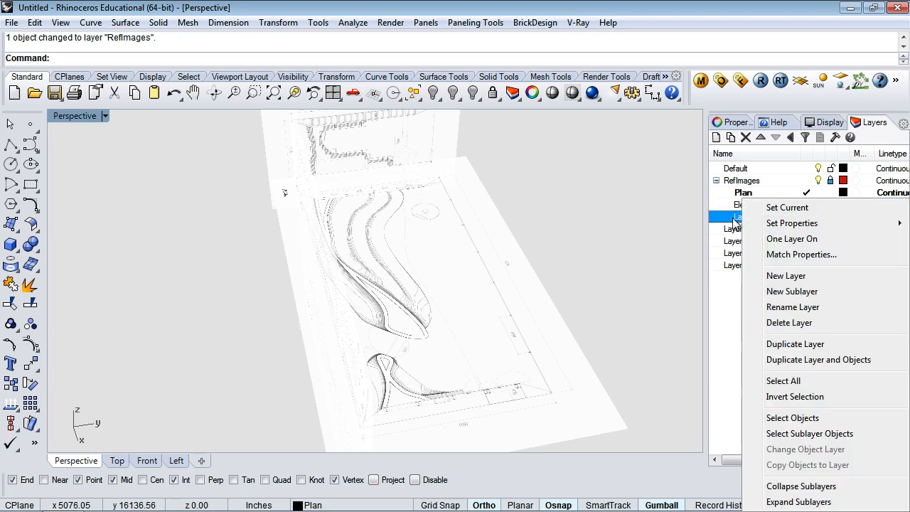
pyautogui.click(739, 220)
pyautogui.write('Se')
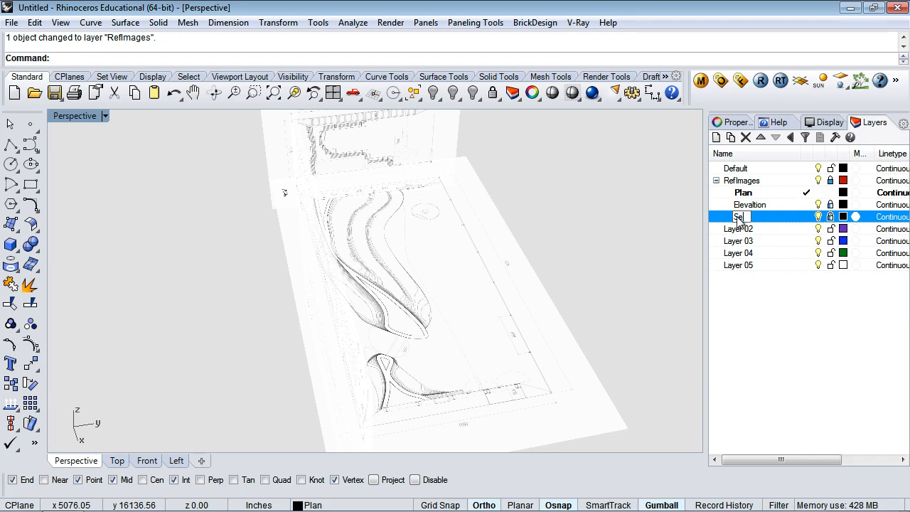
pyautogui.write('ction')
pyautogui.press('Return')
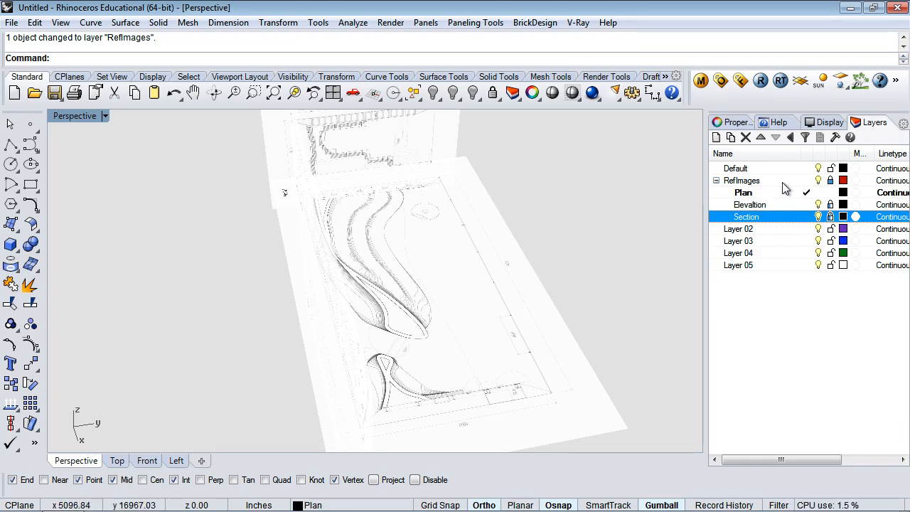
# Step: Make Default the current layer and unlock RefImages with its Elevaltion and Section sublayers
pyautogui.click(830, 182)
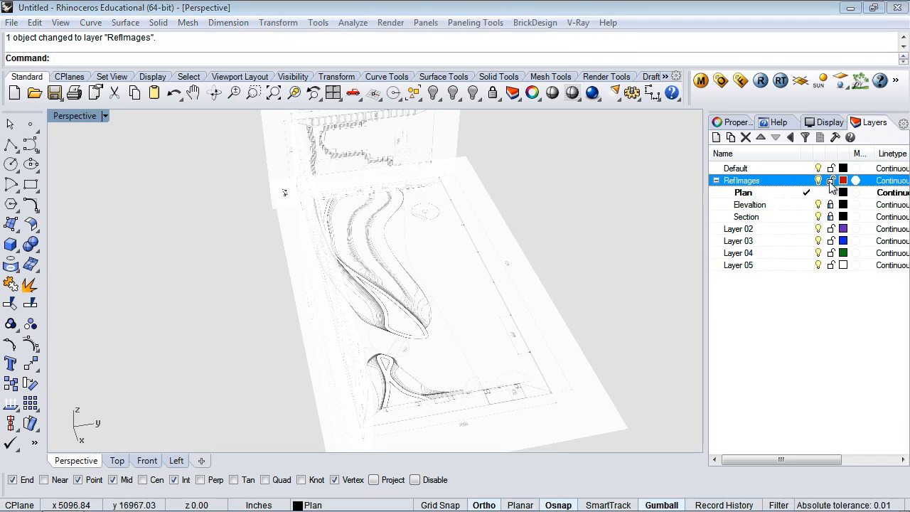
pyautogui.click(831, 181)
pyautogui.click(540, 291)
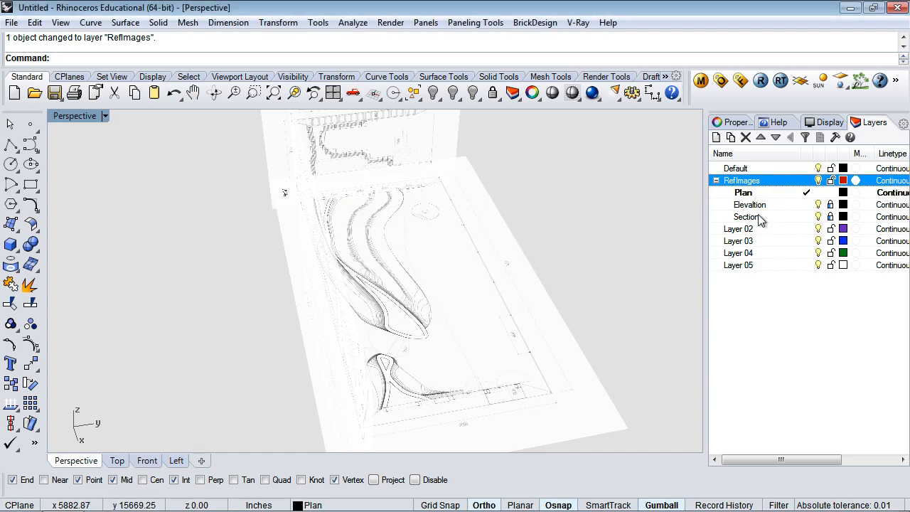
pyautogui.click(808, 169)
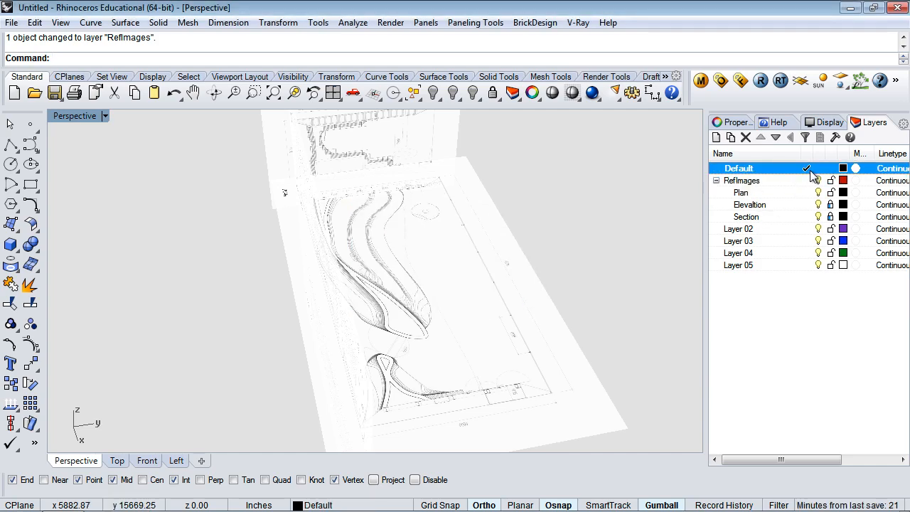
pyautogui.click(834, 207)
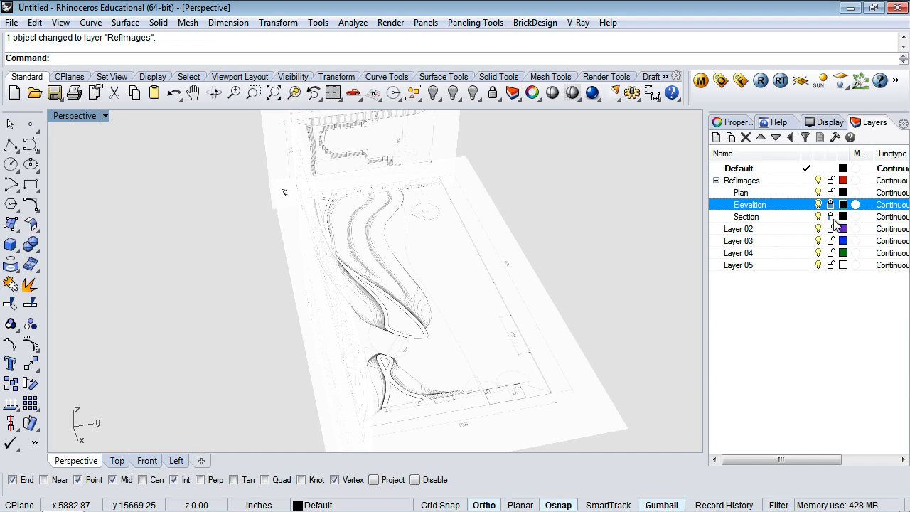
pyautogui.click(835, 217)
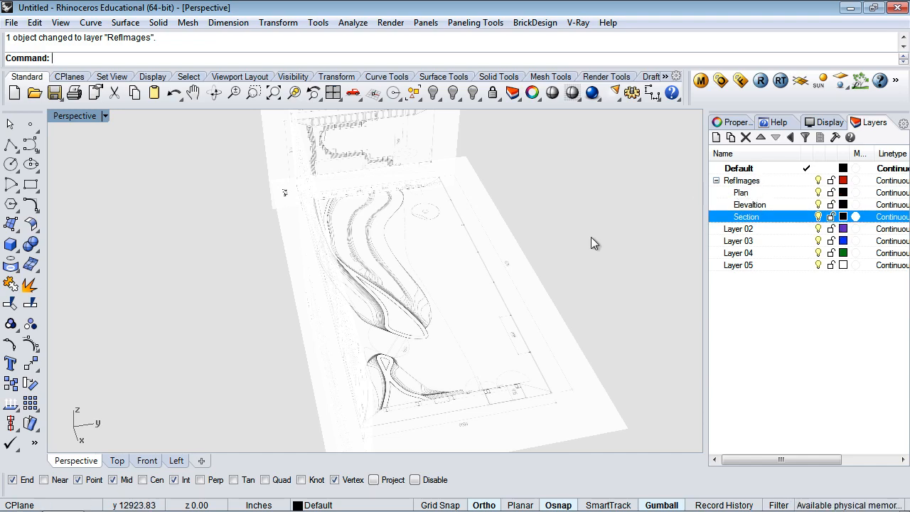
# Step: Assign the horizontal plan picture to the Plan sublayer and lock that sublayer
pyautogui.click(519, 290)
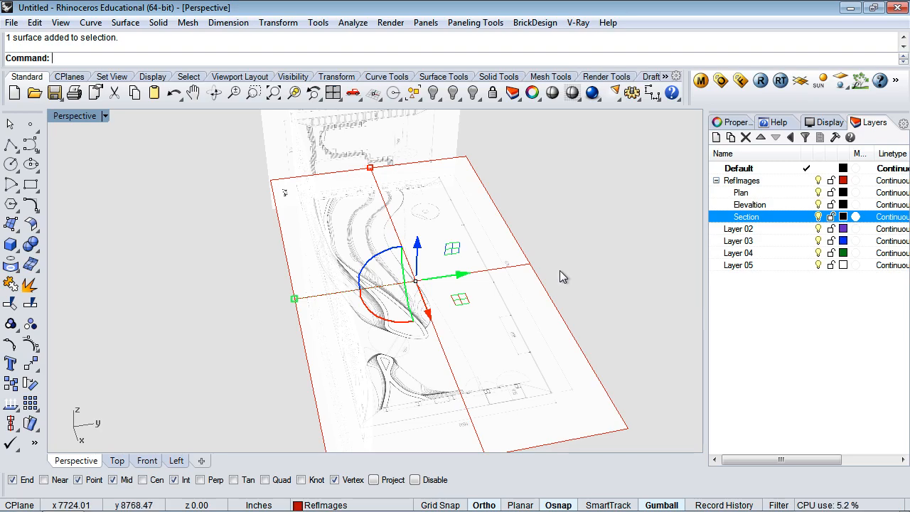
pyautogui.click(363, 506)
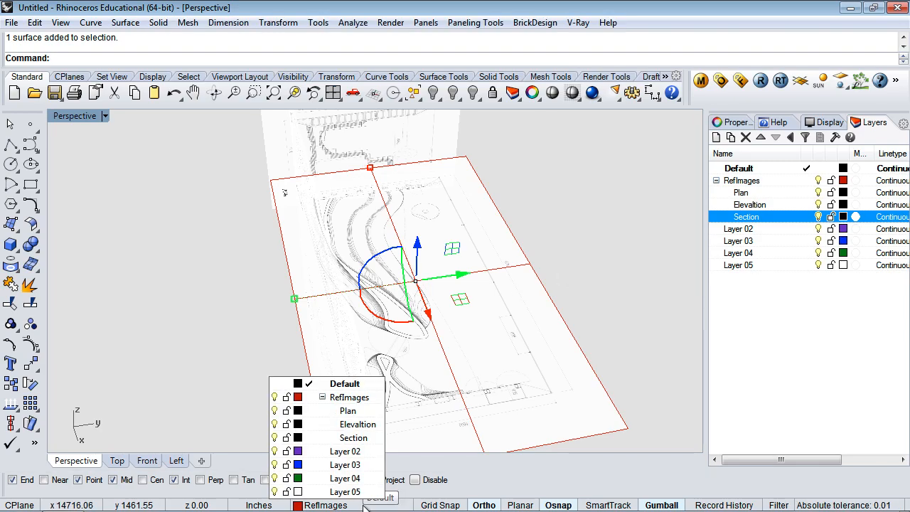
pyautogui.click(359, 415)
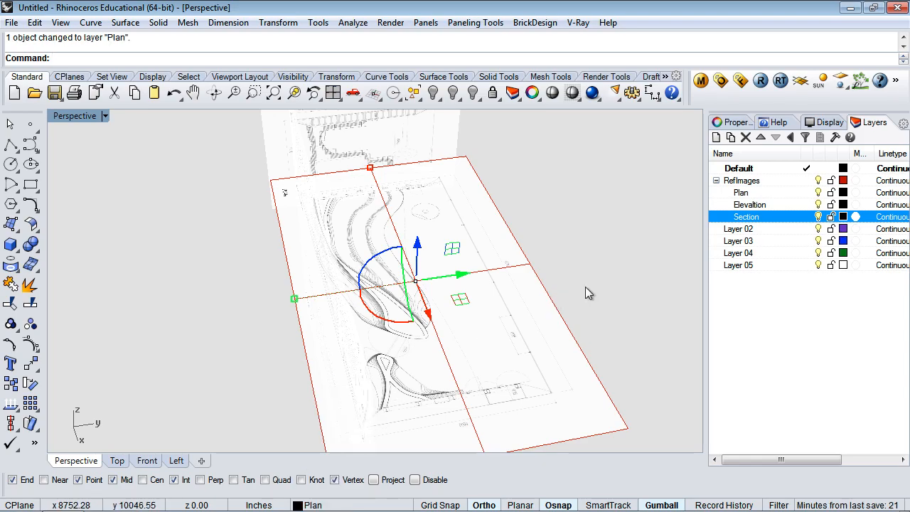
pyautogui.click(831, 192)
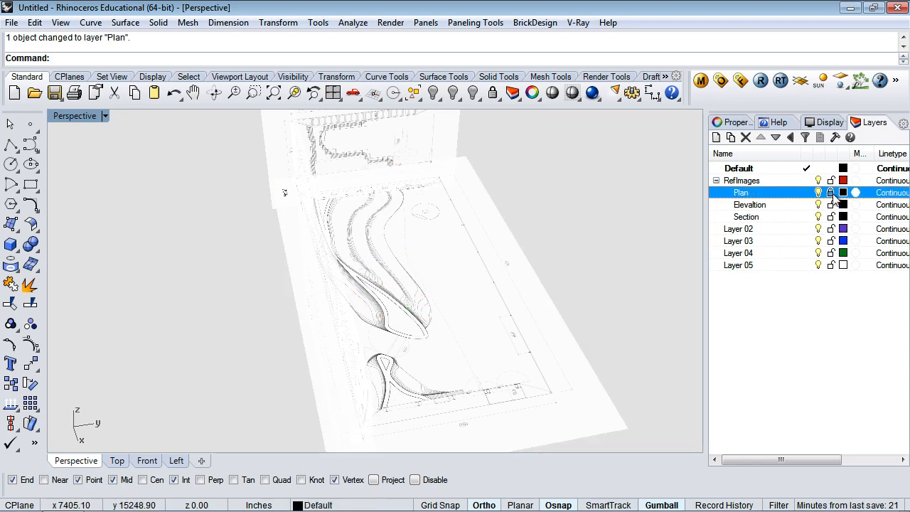
# Step: Assign the long vertical elevation picture to the Elevaltion sublayer
pyautogui.moveTo(565, 236); pyautogui.dragTo(632, 210)
pyautogui.moveTo(606, 237); pyautogui.dragTo(656, 231, button='right')
pyautogui.click(291, 377)
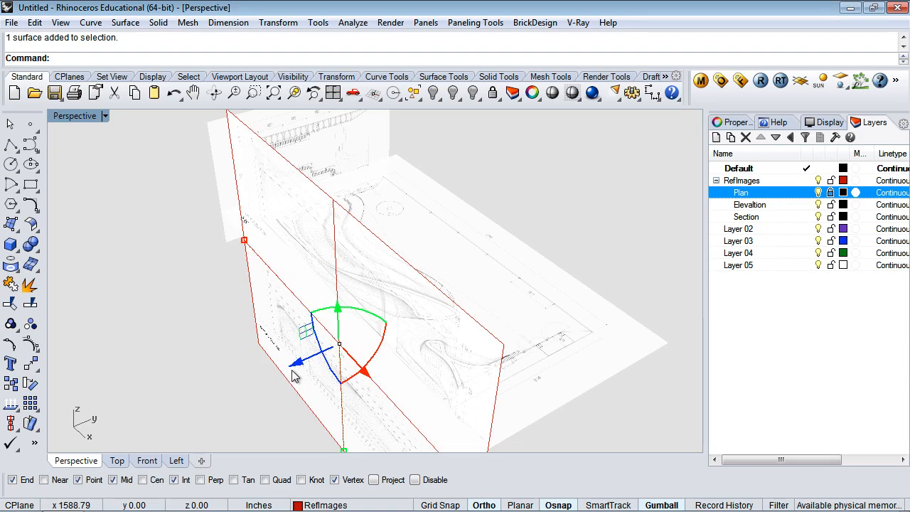
pyautogui.click(374, 505)
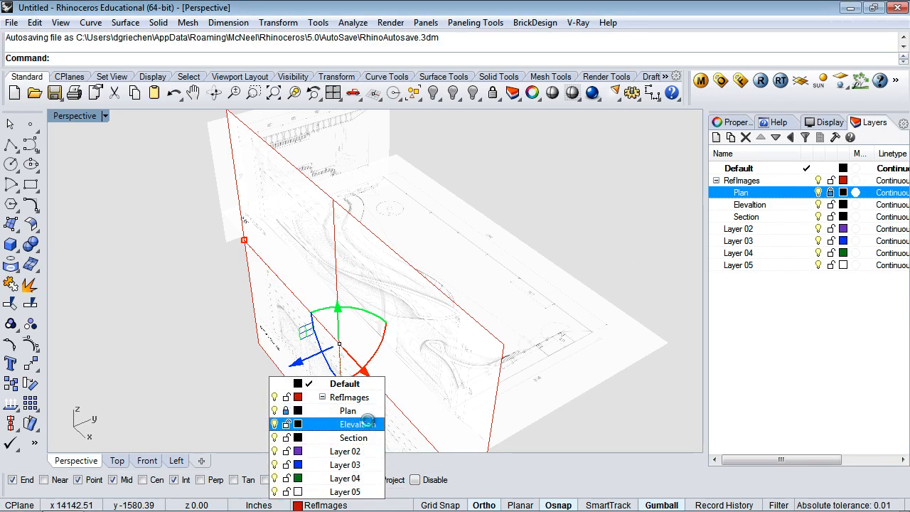
pyautogui.click(368, 424)
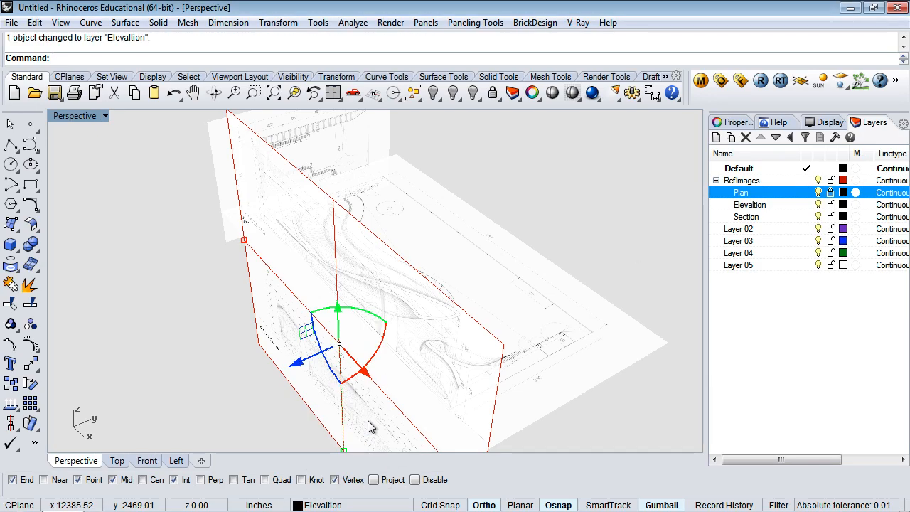
# Step: Assign the typical section picture at the plan's short end to the Section sublayer
pyautogui.click(465, 160)
pyautogui.click(367, 146)
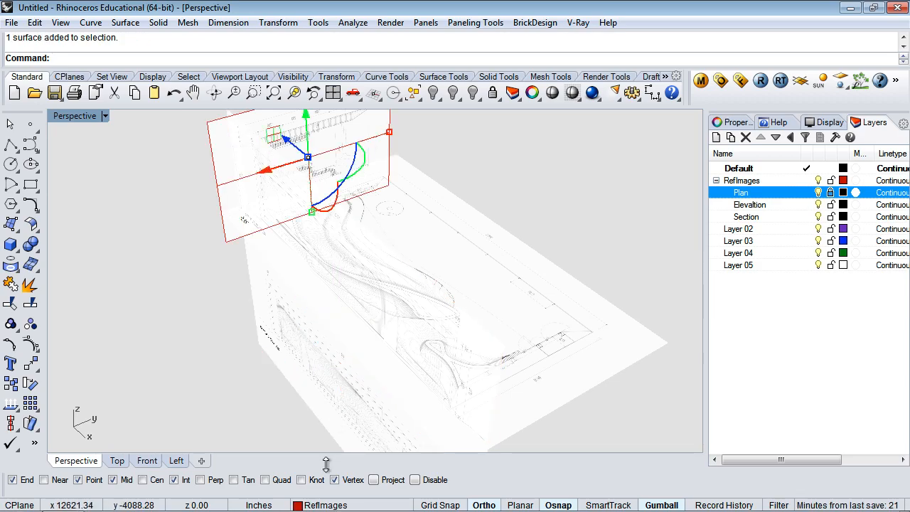
pyautogui.click(341, 504)
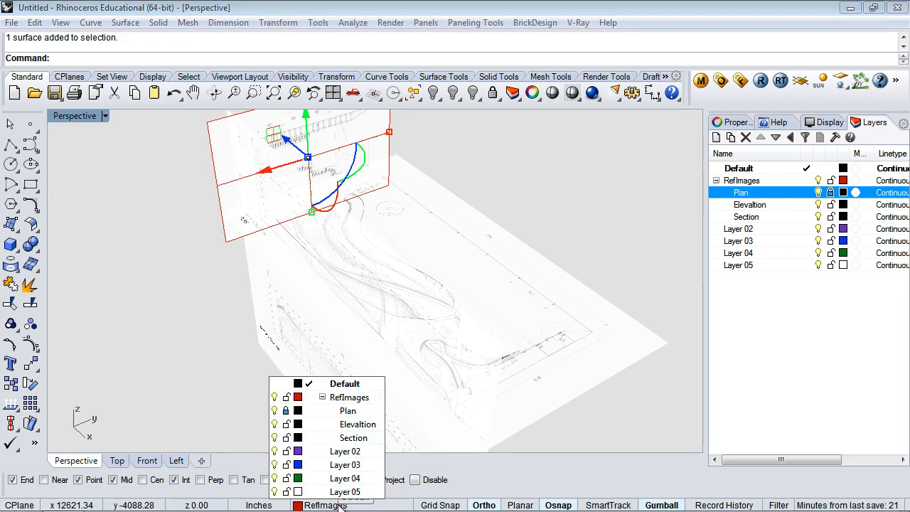
pyautogui.click(359, 437)
# Step: Deselect the section picture and lock the parent RefImages layer together with all its sublayers
pyautogui.click(619, 194)
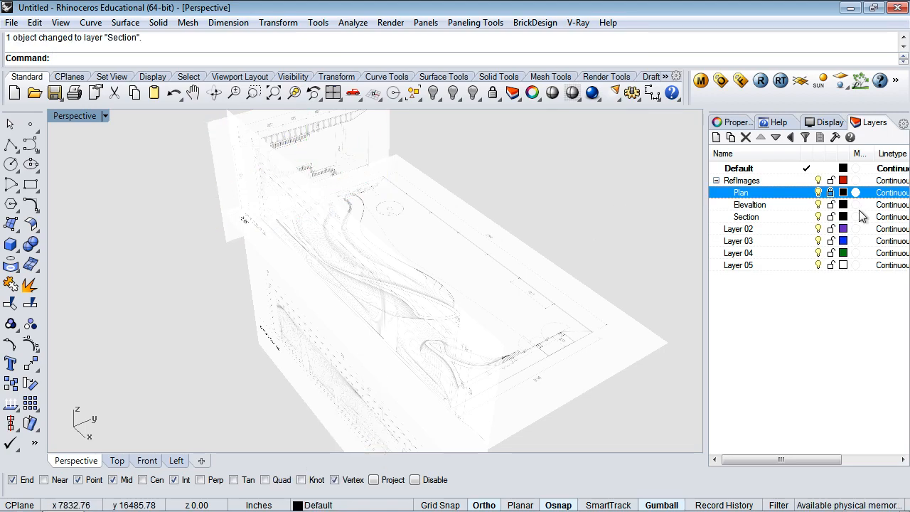
pyautogui.click(830, 181)
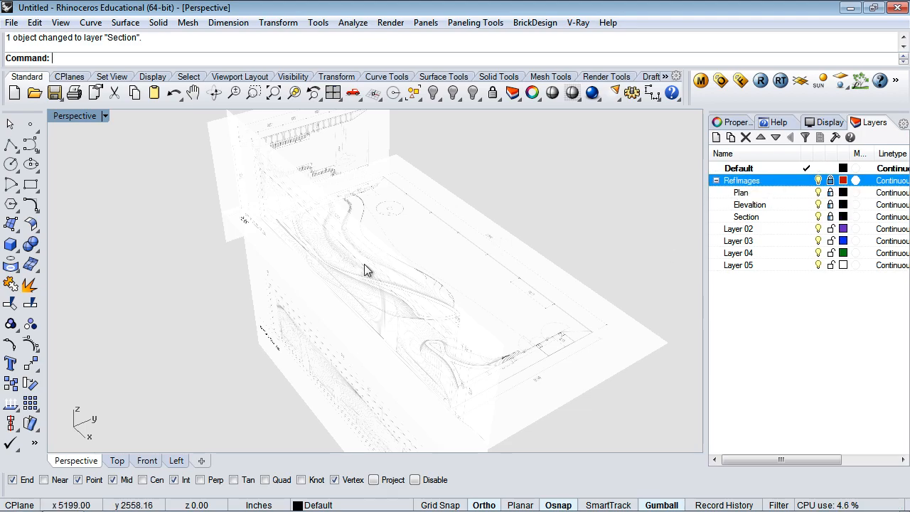
pyautogui.moveTo(513, 266); pyautogui.dragTo(391, 266, button='right')
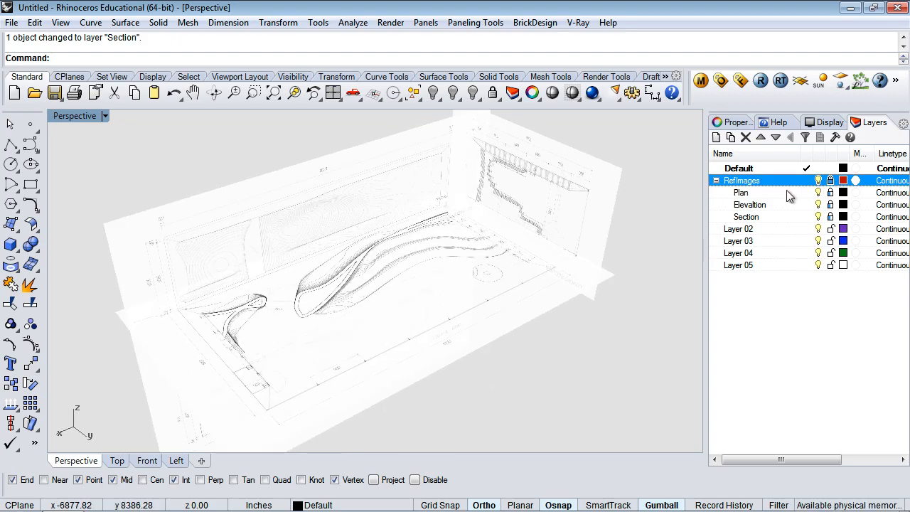
# Step: Rename Layer 02 as Site and Layer 03 as Box
pyautogui.click(746, 230)
pyautogui.click(746, 230)
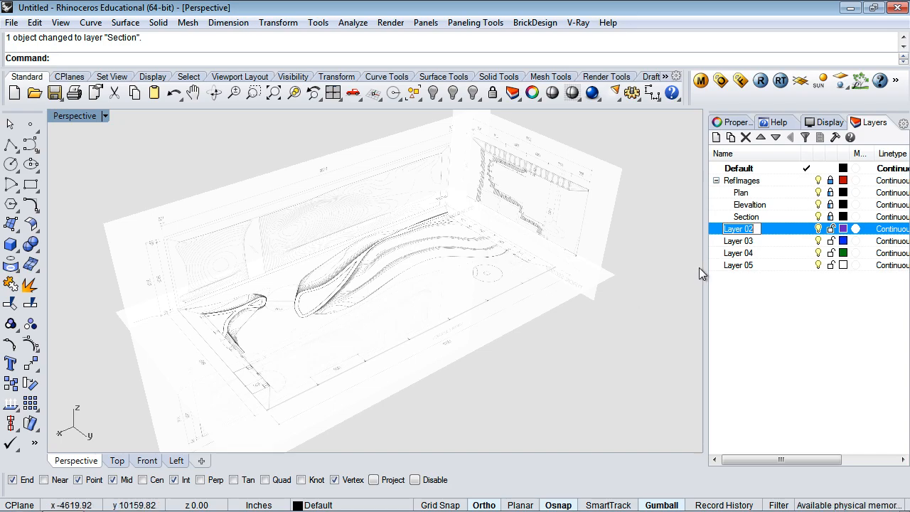
pyautogui.write('Site')
pyautogui.press('Return')
pyautogui.click(743, 242)
pyautogui.click(744, 242)
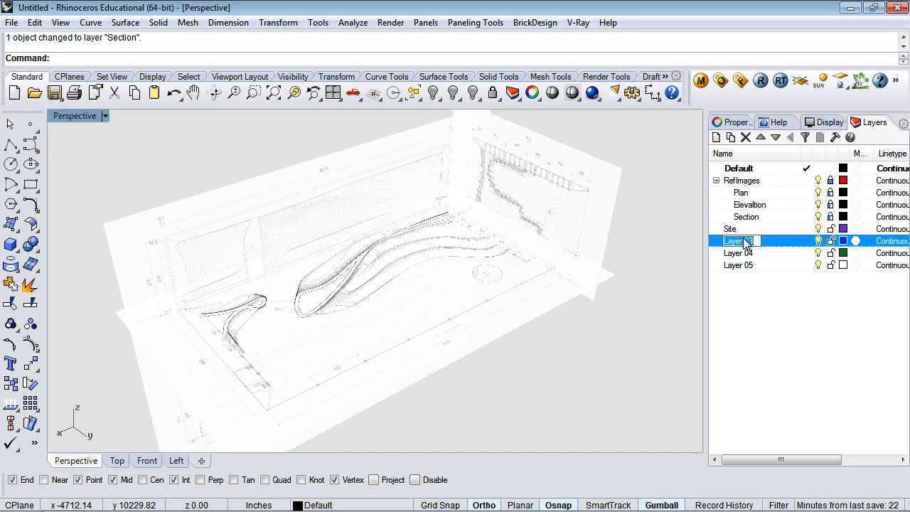
pyautogui.write('Box')
pyautogui.press('Return')
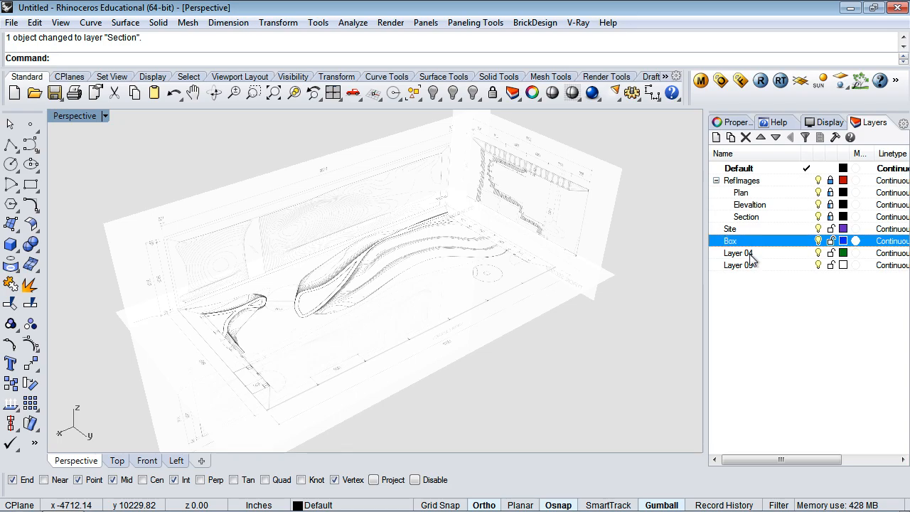
# Step: Rename Layer 04 as Wood and delete the unused Layer 05
pyautogui.click(746, 255)
pyautogui.click(746, 254)
pyautogui.write('Wood')
pyautogui.press('Return')
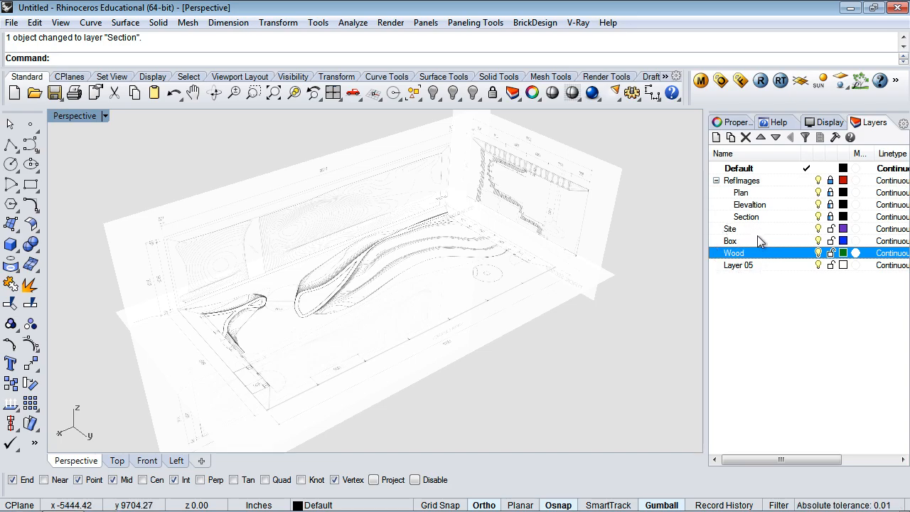
pyautogui.click(750, 266)
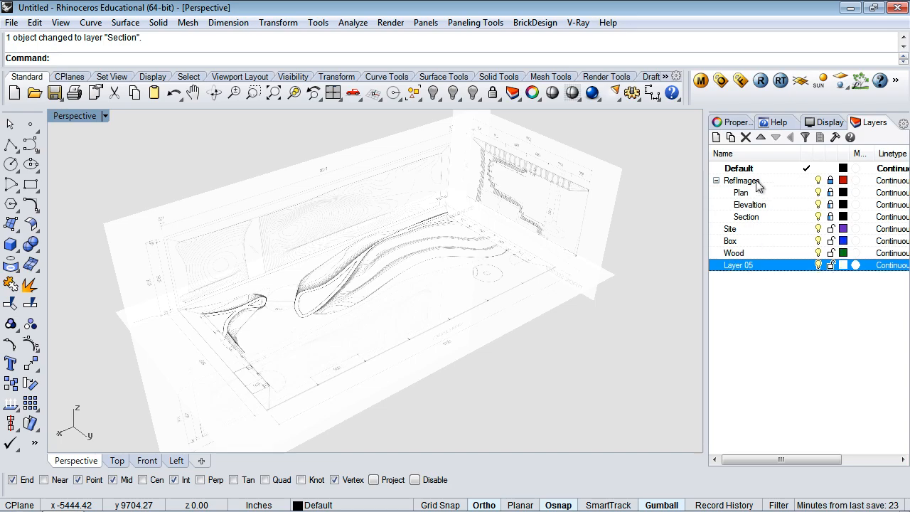
pyautogui.click(745, 137)
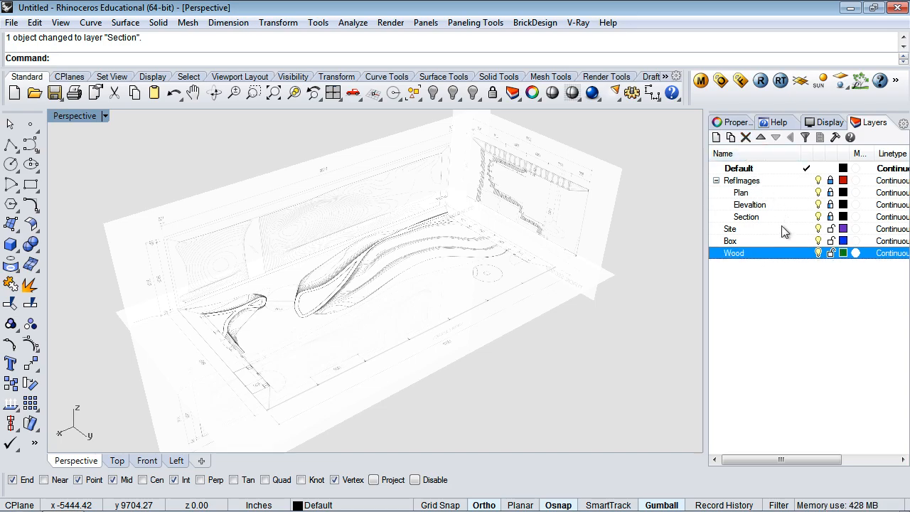
# Step: Create a sublayer named Topography under the Site layer
pyautogui.click(756, 237)
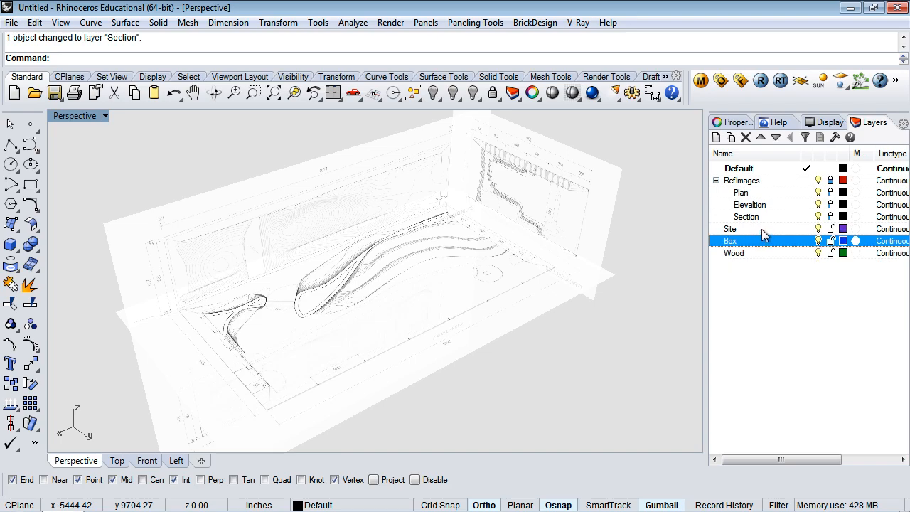
pyautogui.click(750, 231)
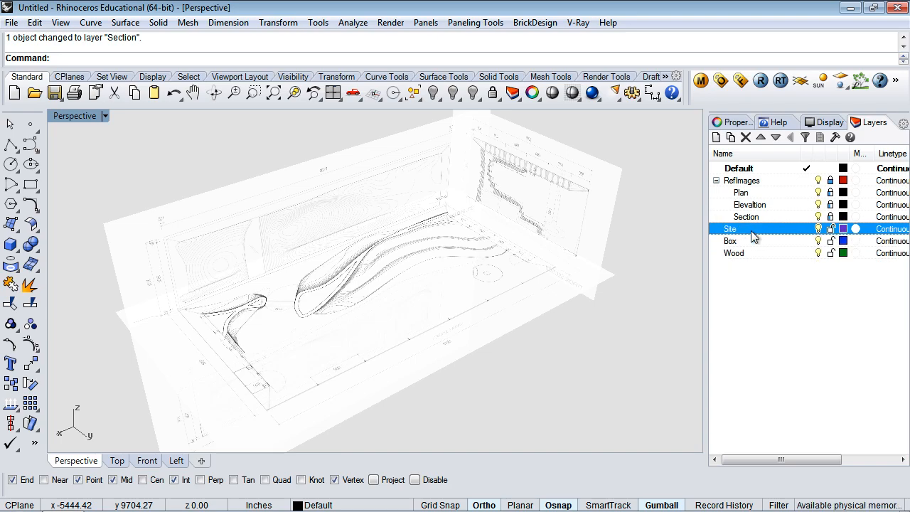
pyautogui.click(731, 138)
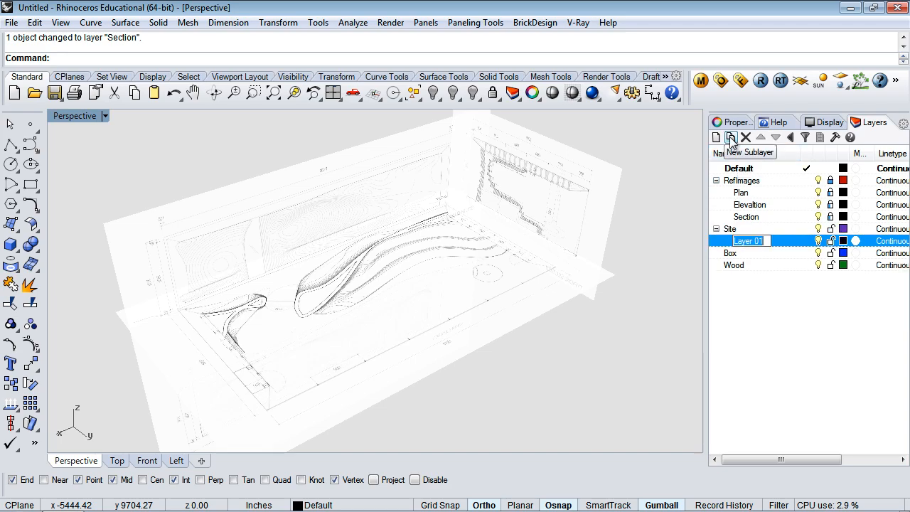
pyautogui.write('Topography')
pyautogui.press('Return')
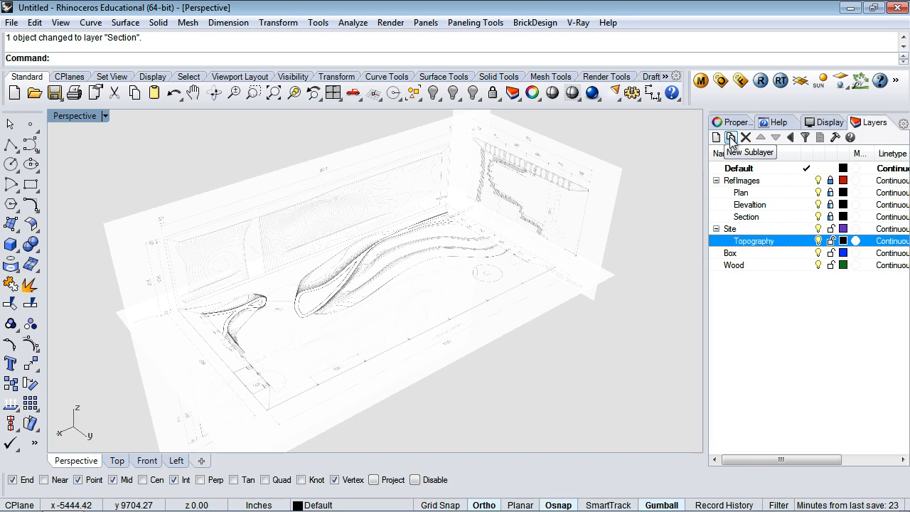
# Step: Add two more sublayers under Site, named Vegatation and Paths
pyautogui.click(716, 138)
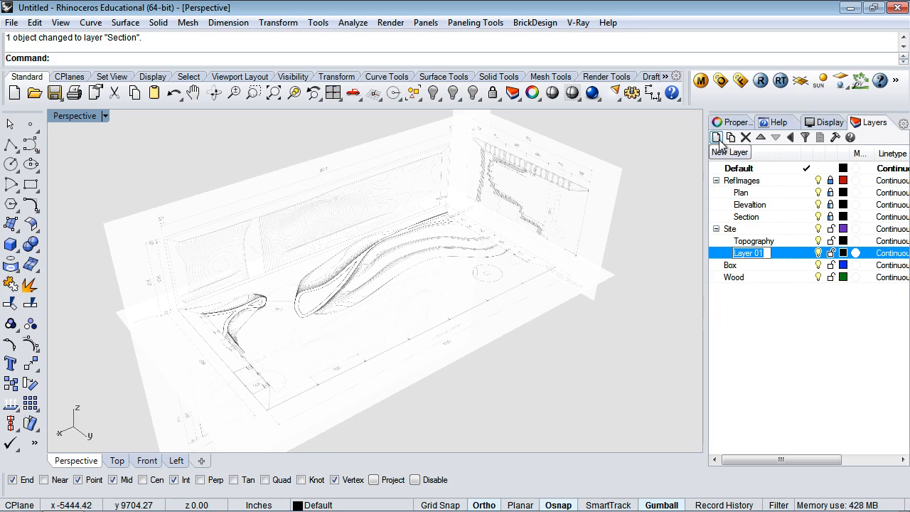
pyautogui.write('V')
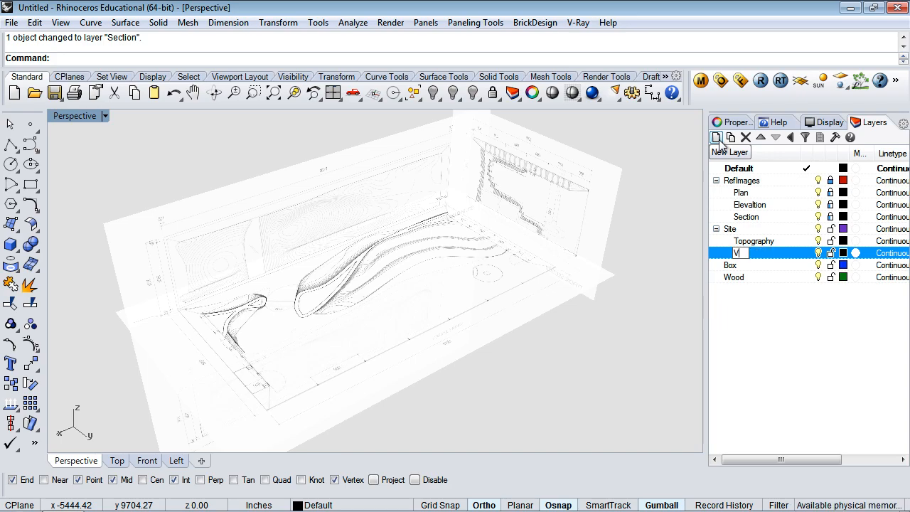
pyautogui.write('egatation')
pyautogui.press('Return')
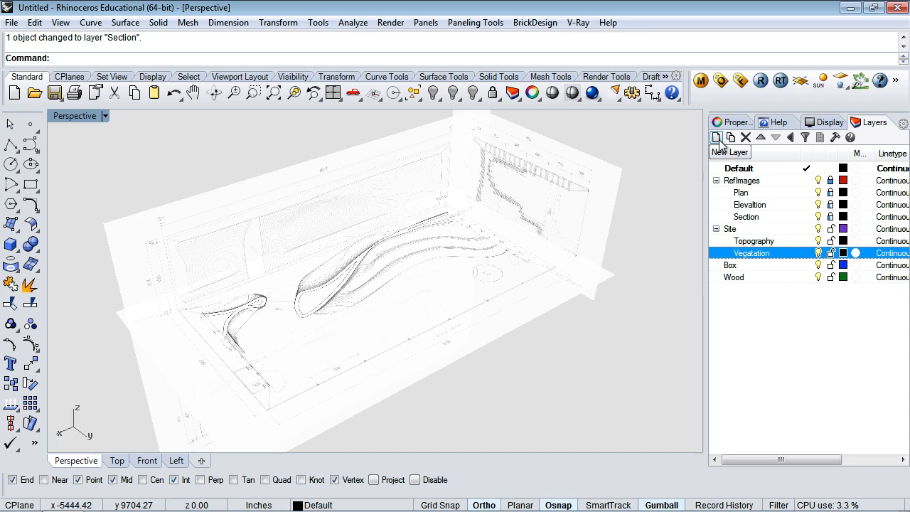
pyautogui.click(715, 138)
pyautogui.write('Paths')
pyautogui.press('Return')
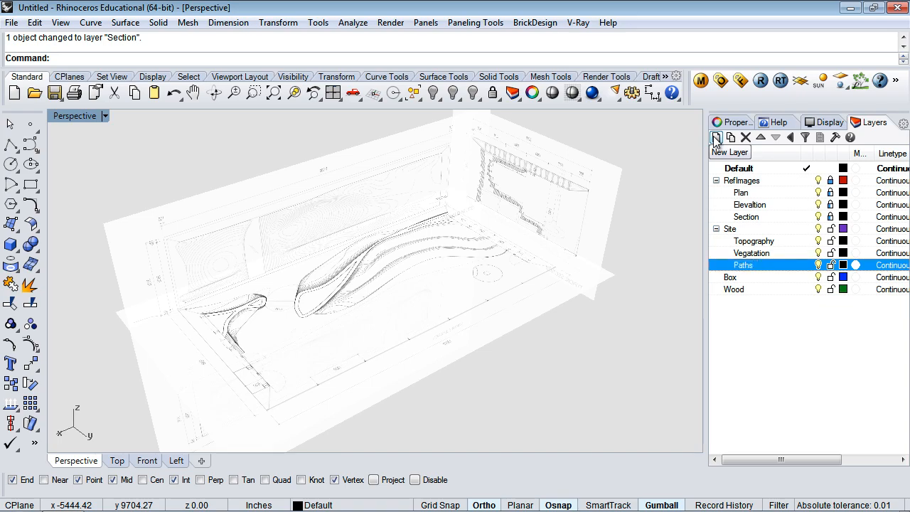
# Step: Create two sublayers under the Box layer, named OuterSkin and Structure
pyautogui.click(732, 277)
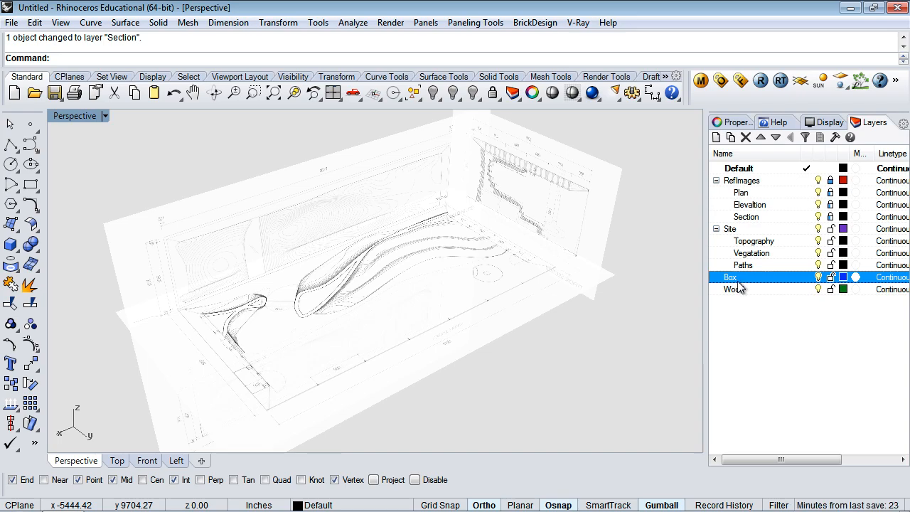
pyautogui.click(730, 138)
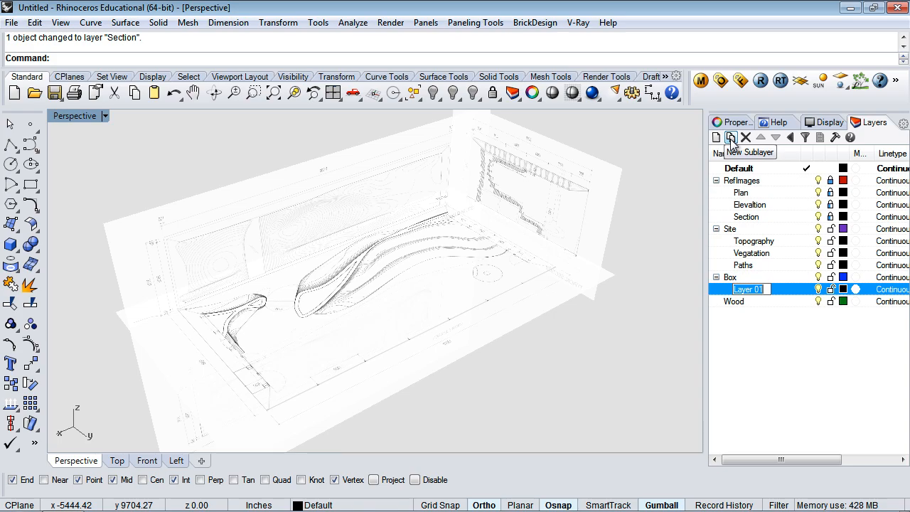
pyautogui.write('Out')
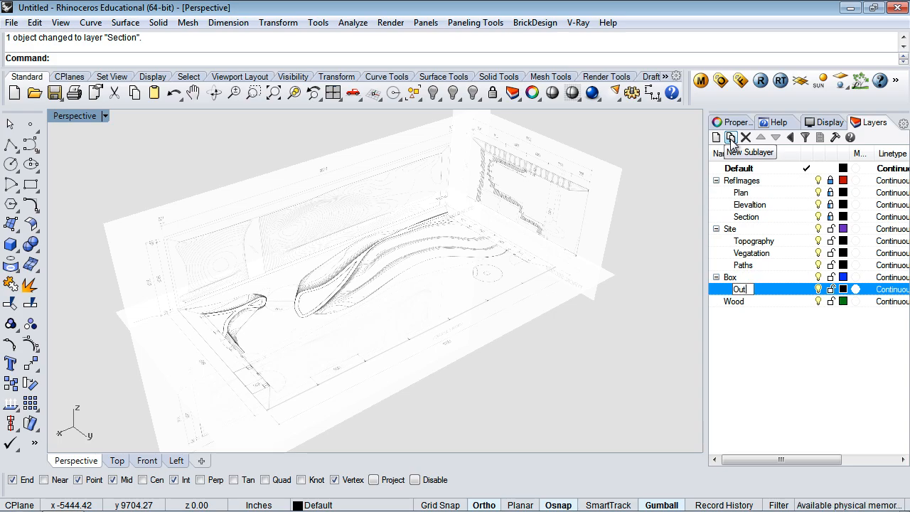
pyautogui.write('erSkin')
pyautogui.press('Return')
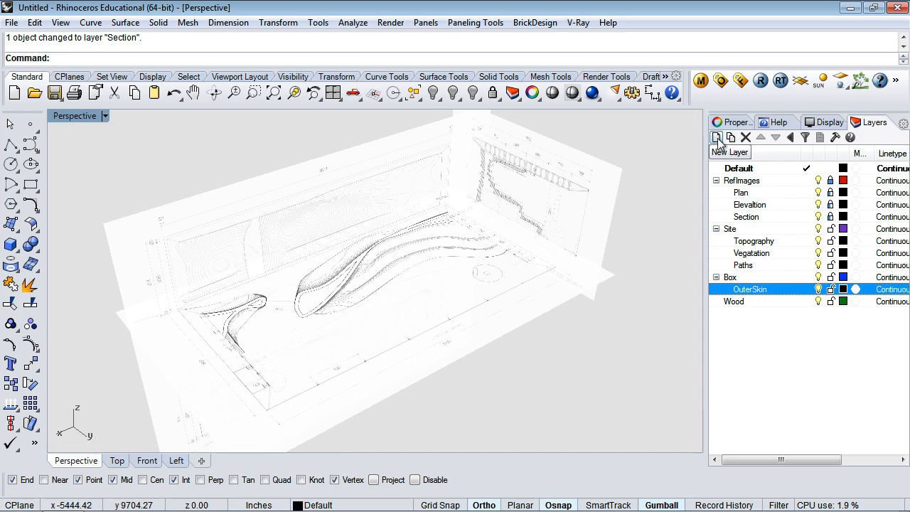
pyautogui.click(717, 138)
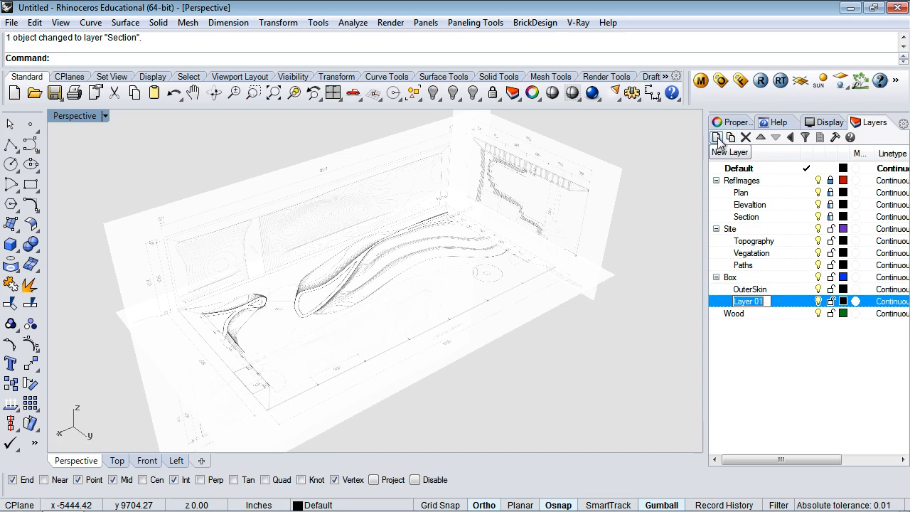
pyautogui.write('Structure')
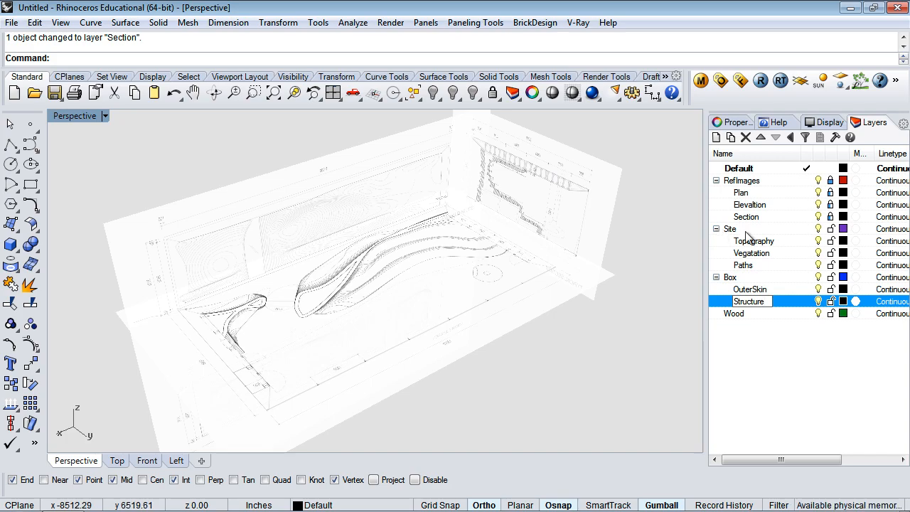
pyautogui.press('Return')
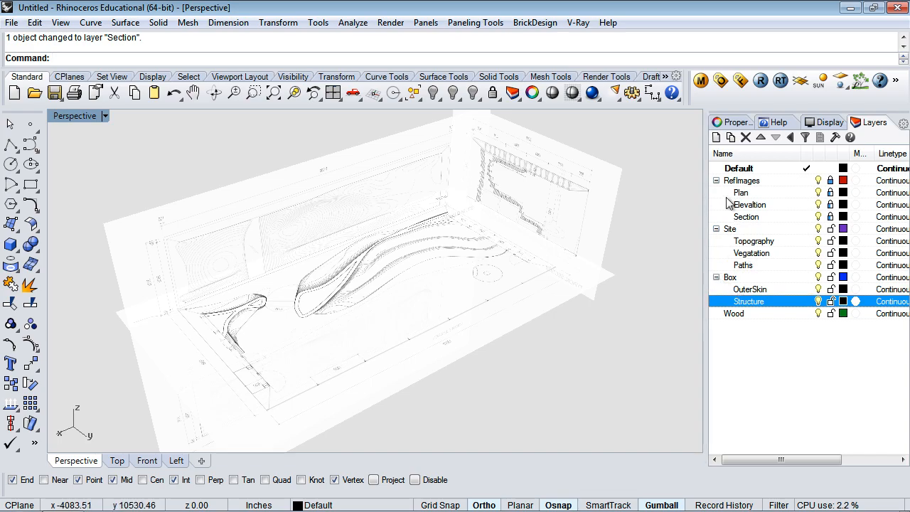
# Step: Add two further sublayers under Box after Structure, named Foundation and Windows
pyautogui.click(715, 137)
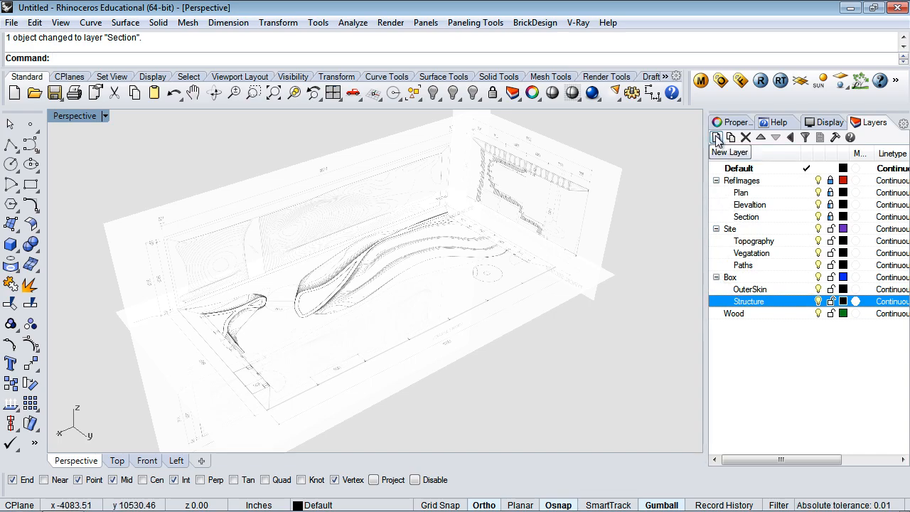
pyautogui.write('Foundation')
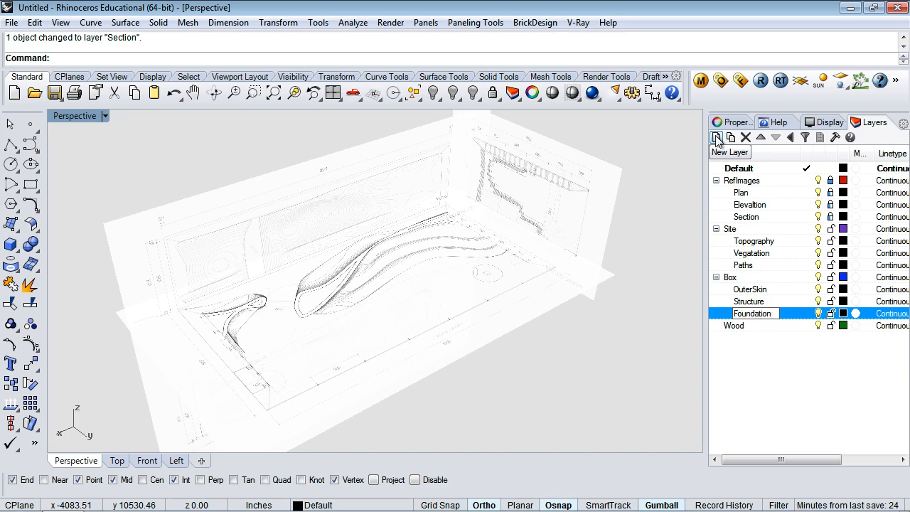
pyautogui.press('Return')
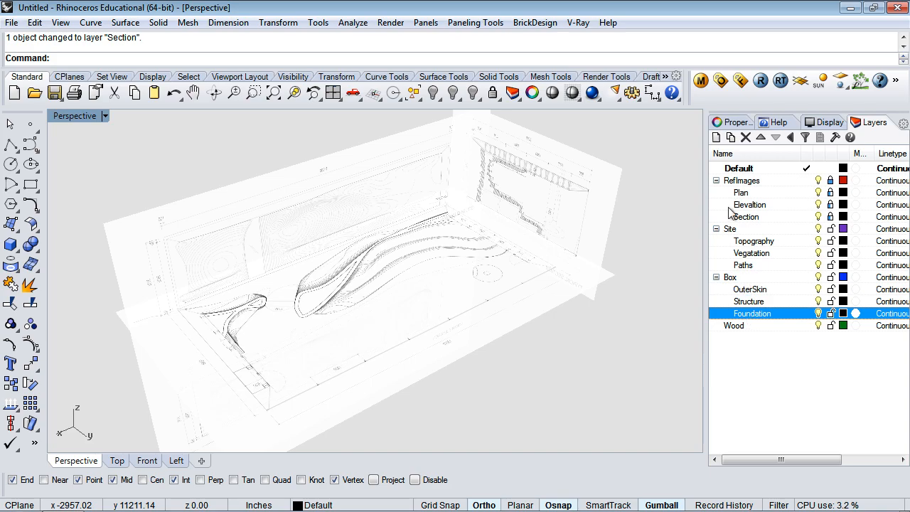
pyautogui.click(716, 137)
pyautogui.write('Windows')
pyautogui.press('Return')
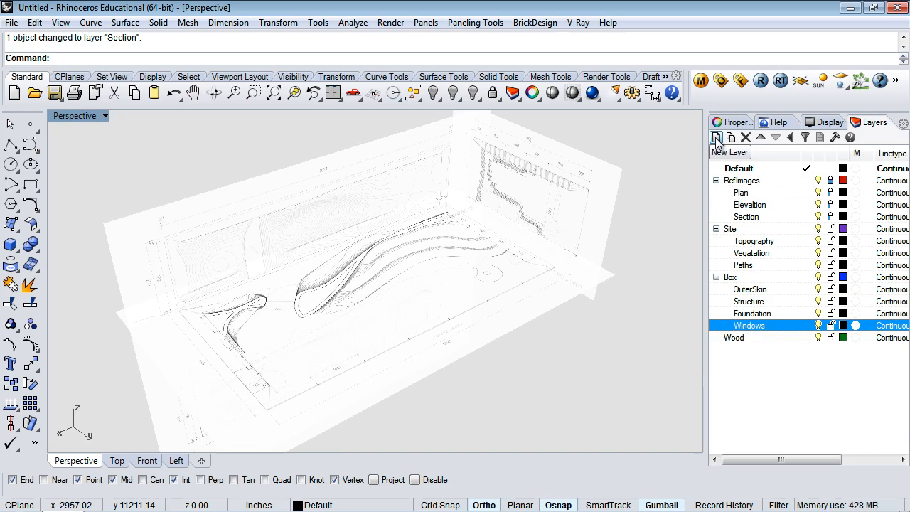
# Step: Create a layer named Door after Windows and make it a sublayer of Wood
pyautogui.click(716, 137)
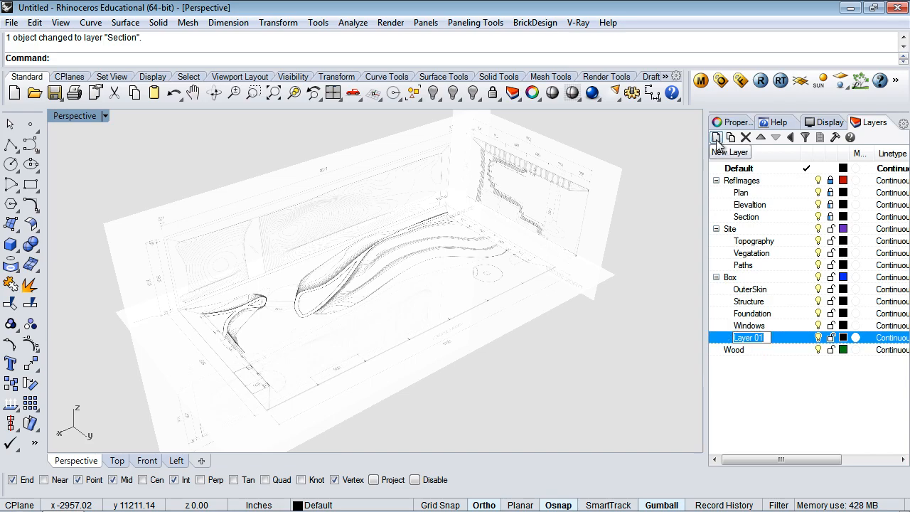
pyautogui.write('Door')
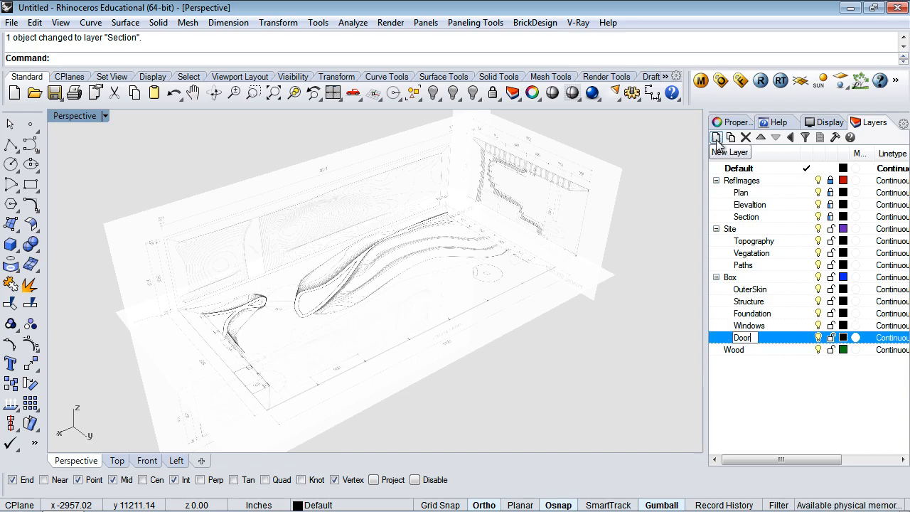
pyautogui.press('Return')
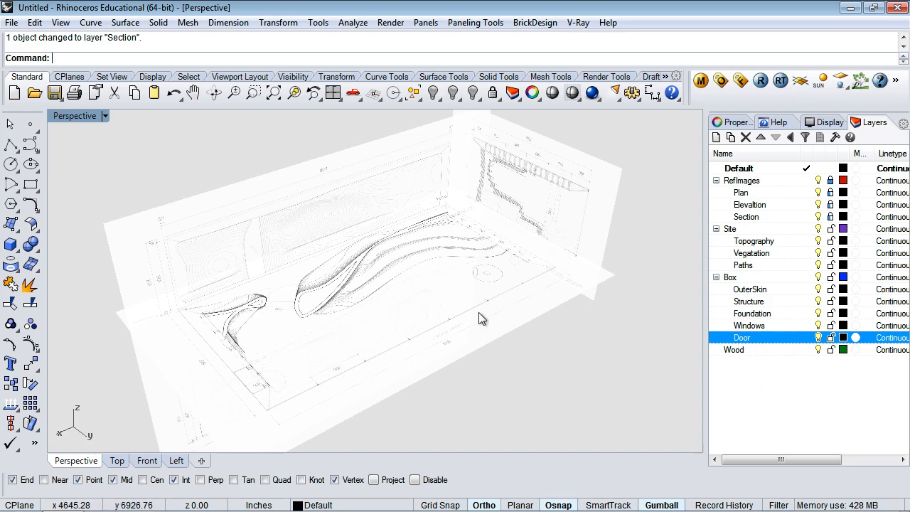
pyautogui.keyDown('ctrl'); pyautogui.click(750, 348); pyautogui.keyUp('ctrl')
pyautogui.moveTo(750, 344)
pyautogui.mouseDown()
pyautogui.moveTo(755, 351)
pyautogui.moveTo(742, 350)
pyautogui.mouseUp()
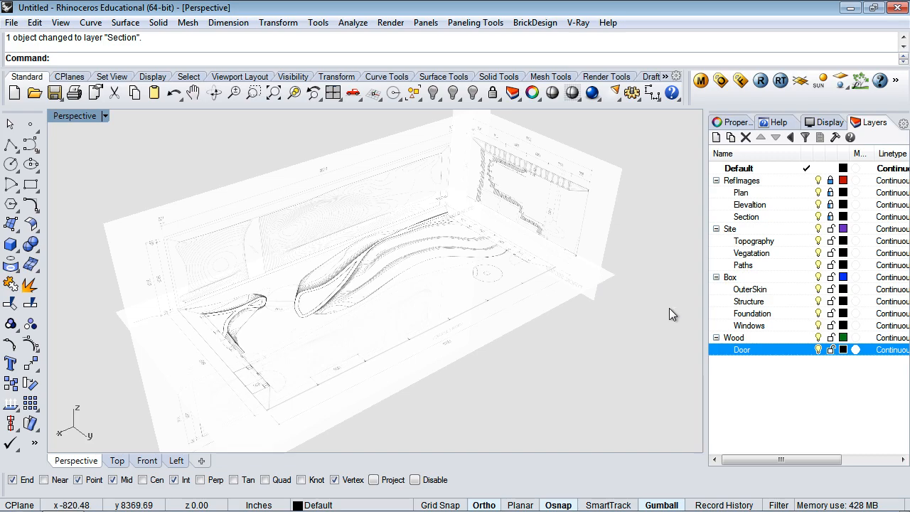
# Step: Add a sublayer named Furniture under Box, directly after Windows
pyautogui.click(758, 291)
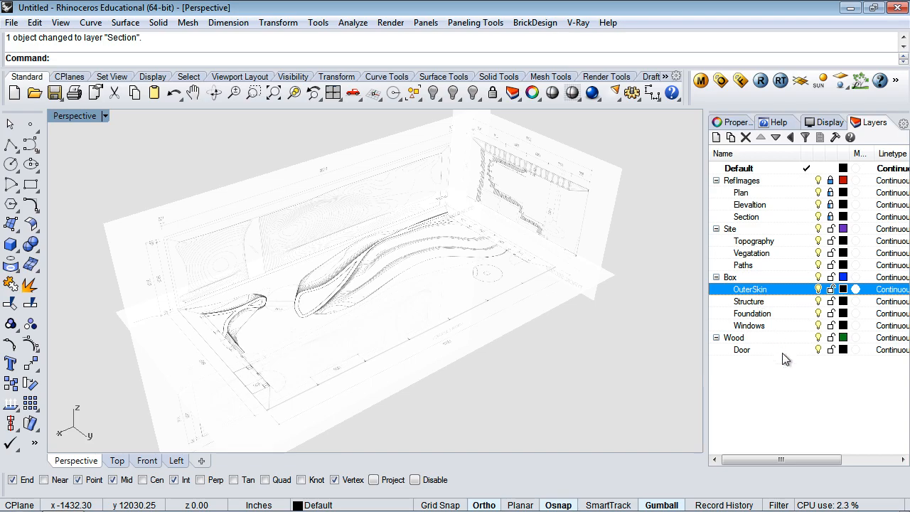
pyautogui.click(750, 326)
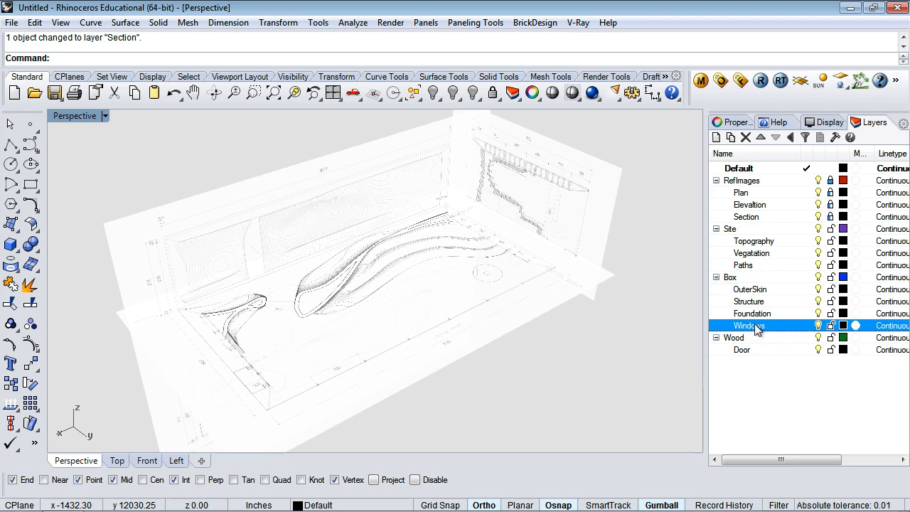
pyautogui.click(716, 138)
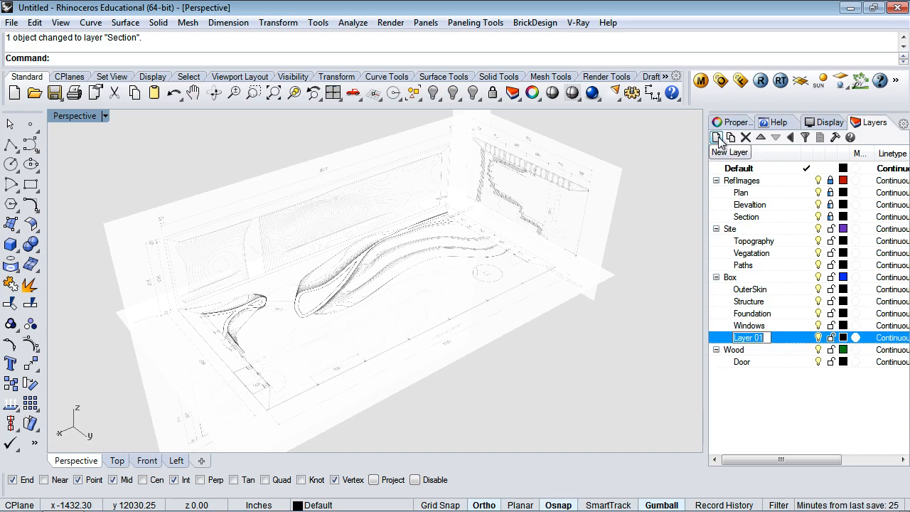
pyautogui.write('Furniture')
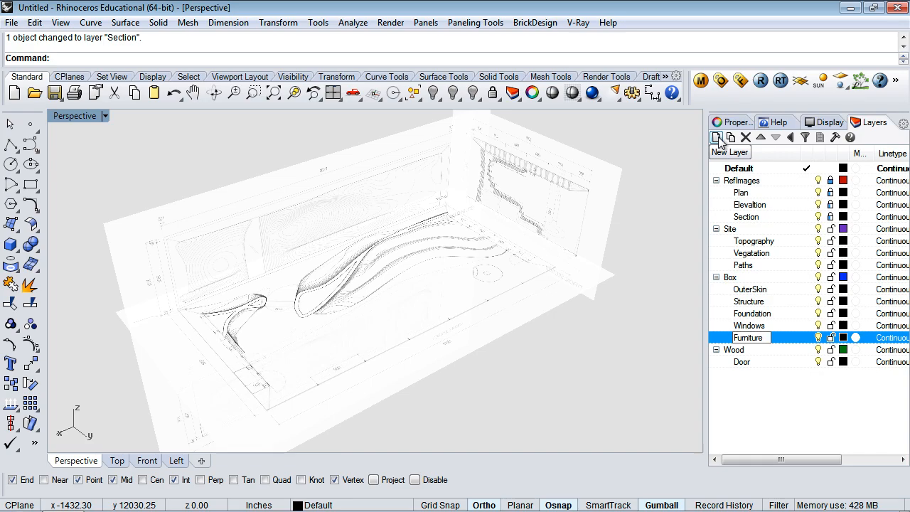
pyautogui.press('Return')
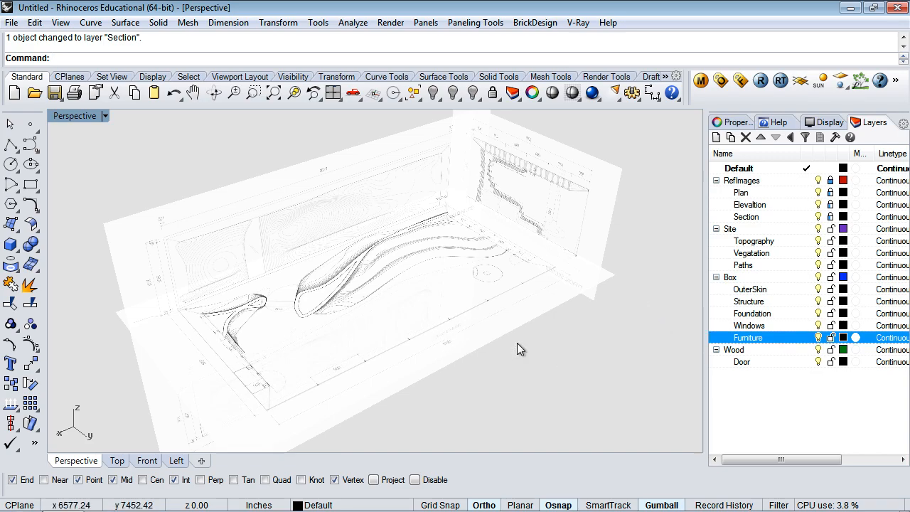
pyautogui.moveTo(528, 378); pyautogui.dragTo(548, 351, button='right')
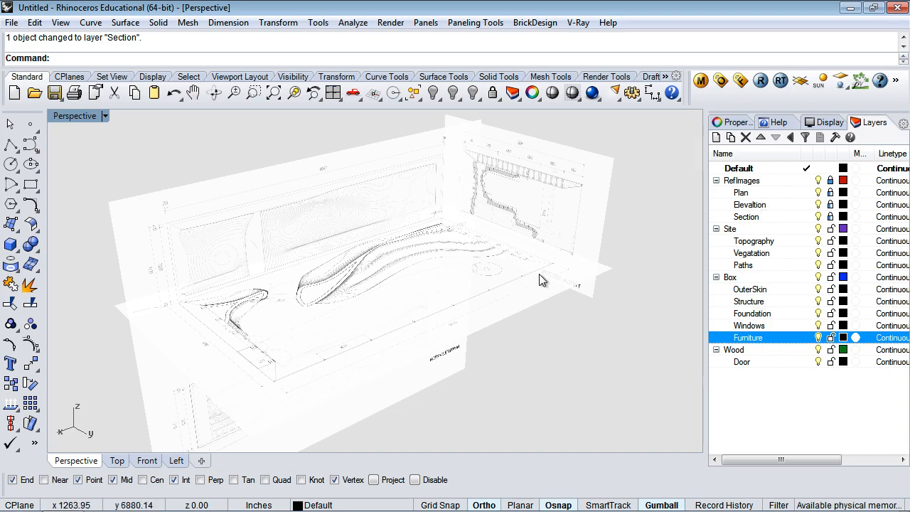
# Step: Hide the RefImages layer and show it again, viewing the aligned reference drawings in perspective
pyautogui.click(818, 180)
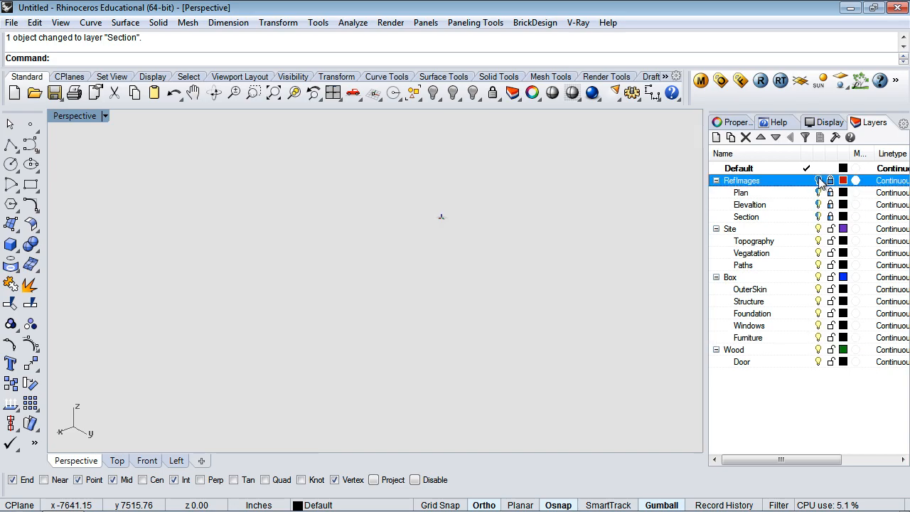
pyautogui.click(817, 181)
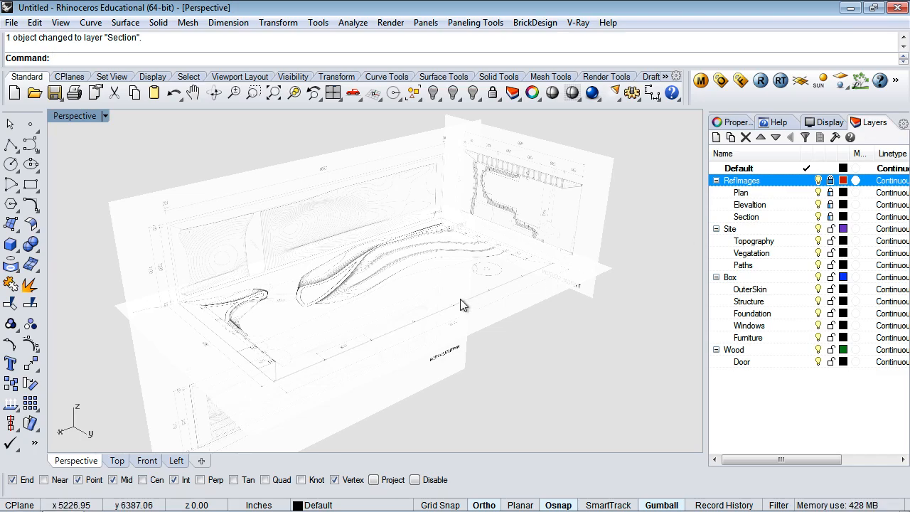
pyautogui.moveTo(459, 298); pyautogui.dragTo(406, 346, button='right')
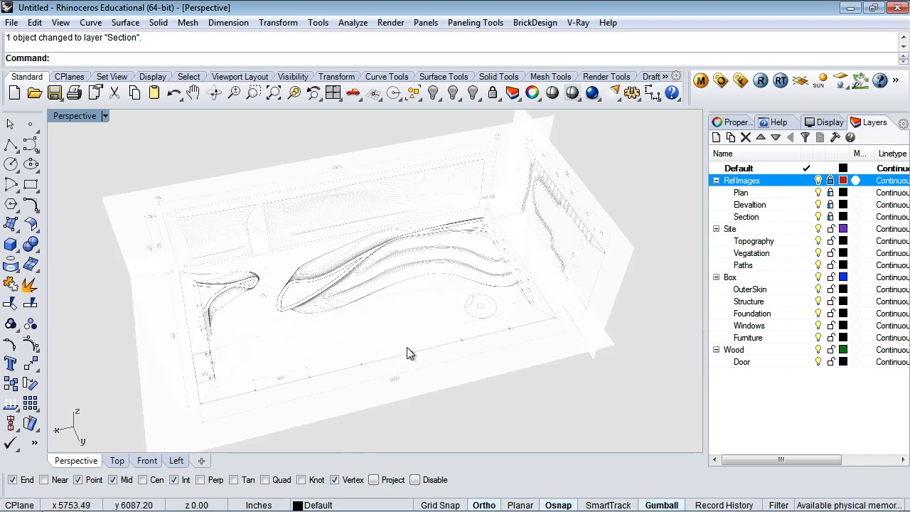
pyautogui.moveTo(282, 334); pyautogui.dragTo(371, 277, button='right')
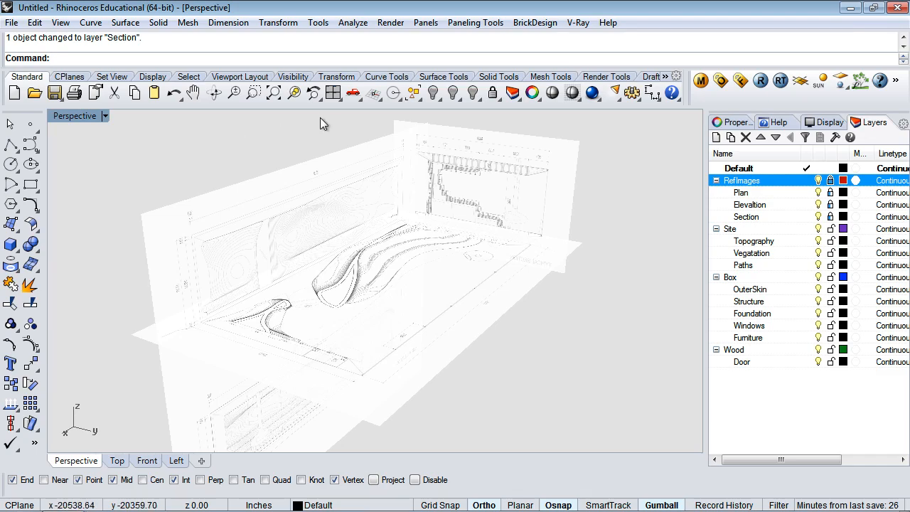
# Step: Start a solid Box with the first corner of its base at the origin (0)
pyautogui.click(448, 76)
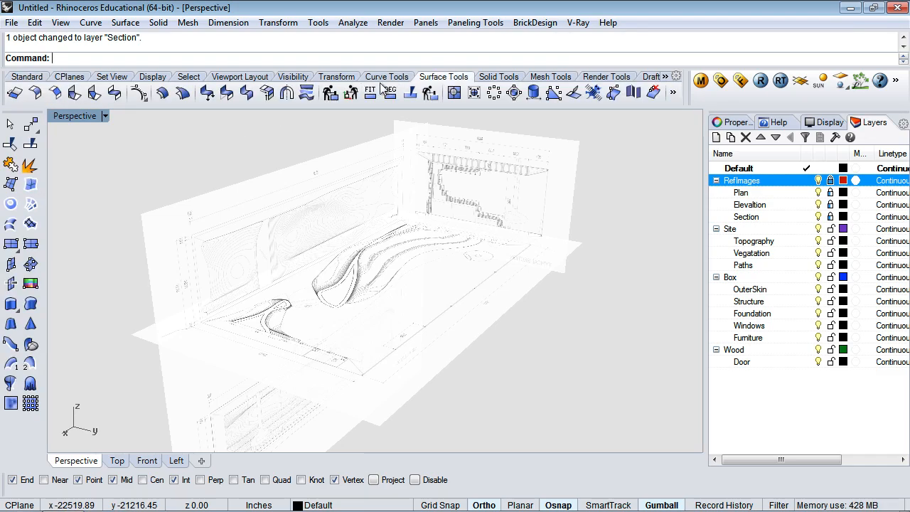
pyautogui.click(502, 77)
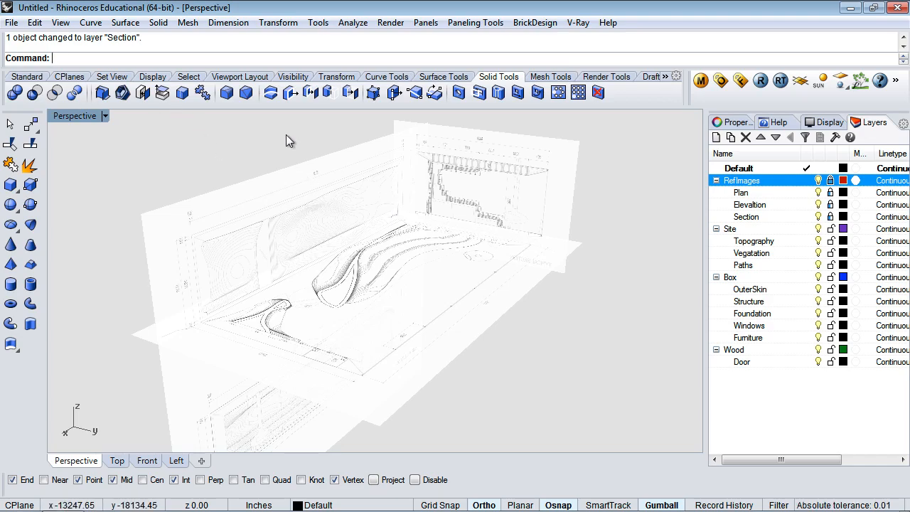
pyautogui.click(11, 186)
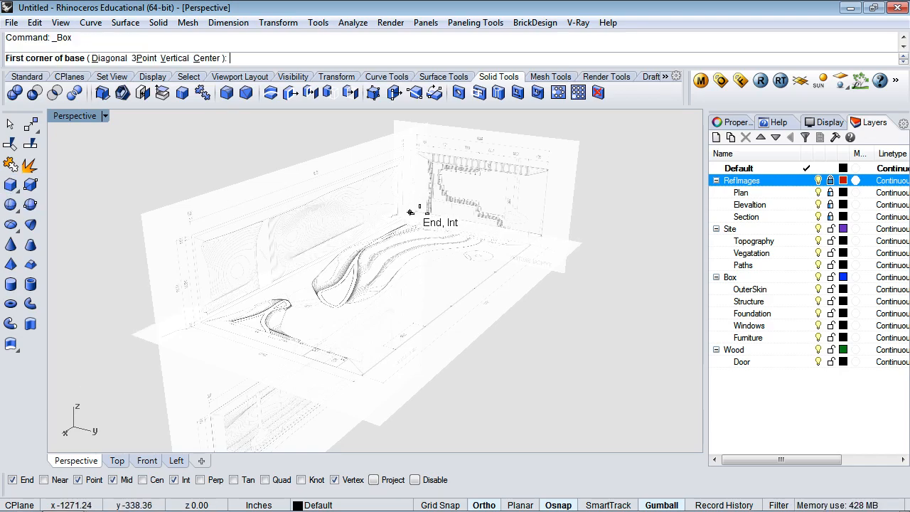
pyautogui.moveTo(432, 238); pyautogui.dragTo(370, 305, button='right')
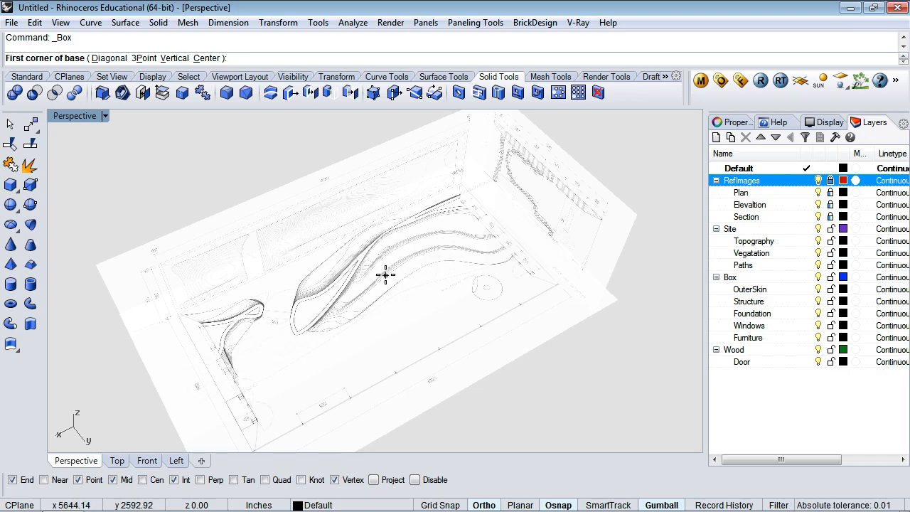
pyautogui.write('0')
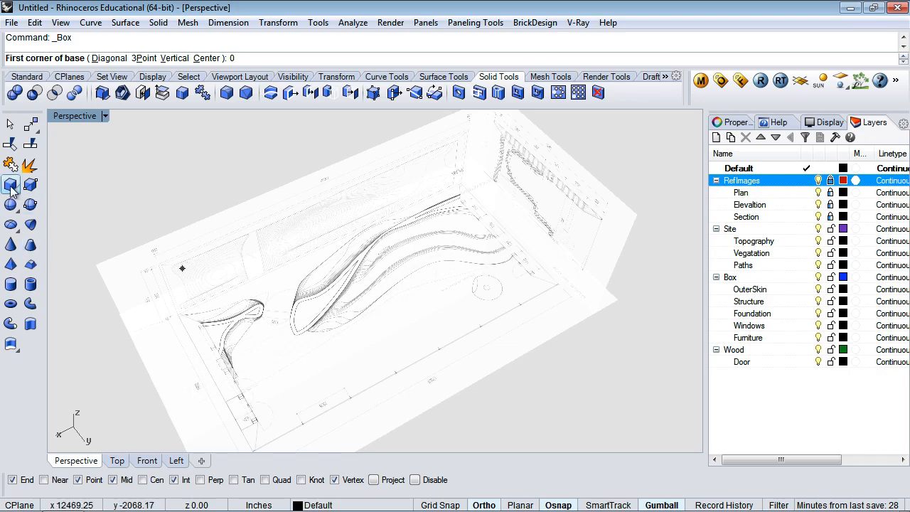
pyautogui.write('0')
pyautogui.press('BackSpace')
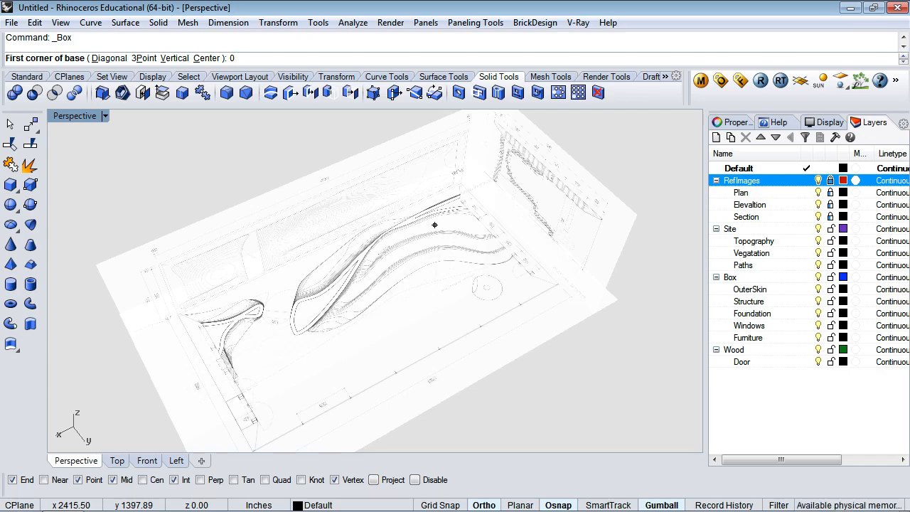
pyautogui.press('Return')
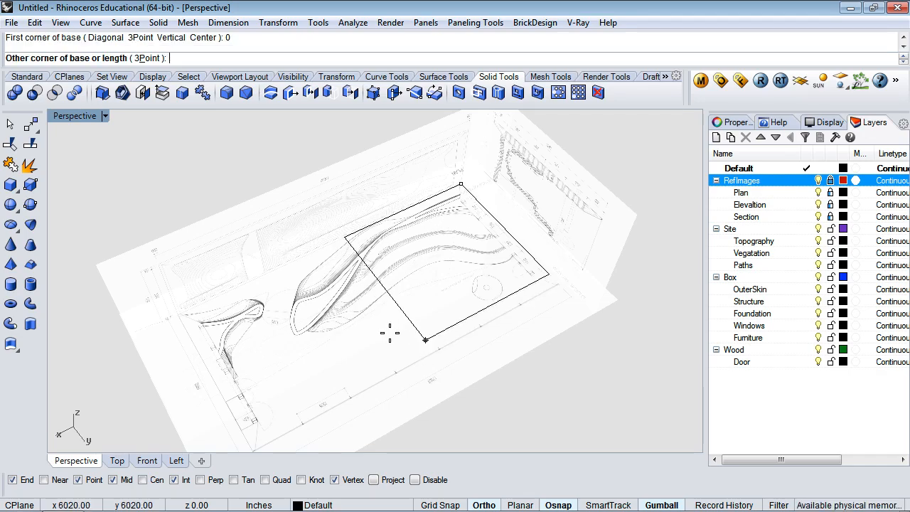
# Step: With Ortho off, place the opposite base corner at the plan outline's far corner, making the base about 13501 by 6611 in
pyautogui.scroll(-5, 294, 319)
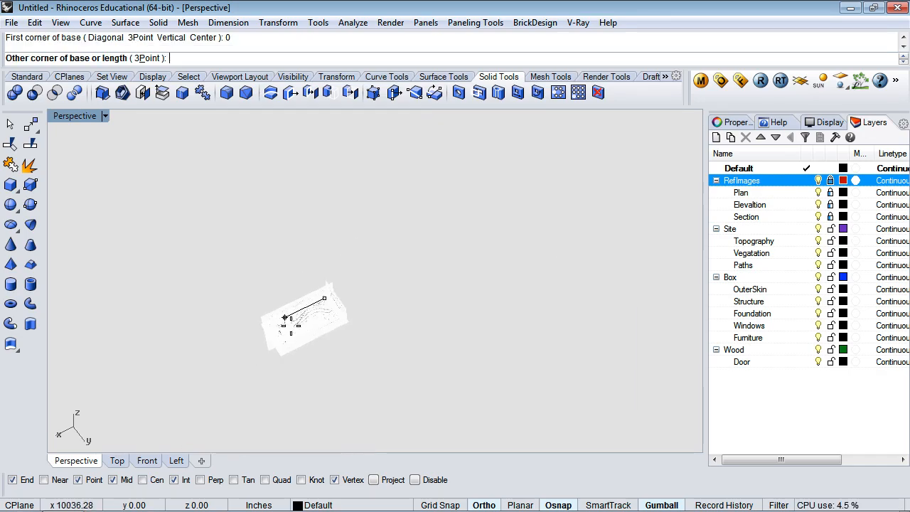
pyautogui.scroll(5, 282, 348)
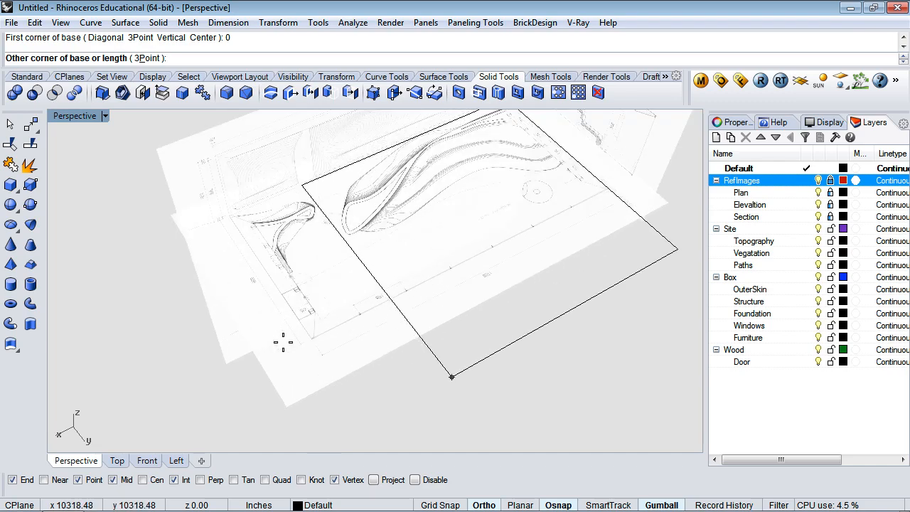
pyautogui.click(484, 504)
pyautogui.scroll(8, 317, 354)
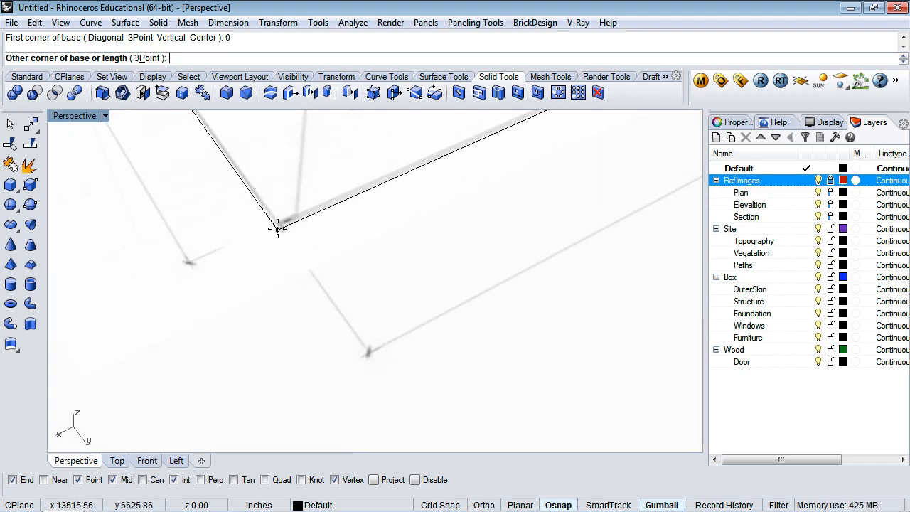
pyautogui.click(279, 224)
pyautogui.scroll(-8, 294, 260)
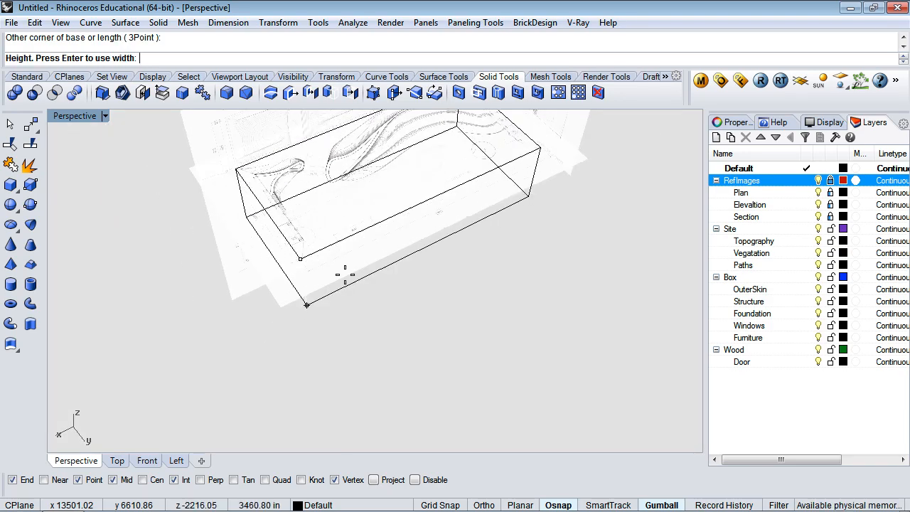
# Step: Set the box height to the roof line of the typical section in the Left view, about 3113 in
pyautogui.click(177, 462)
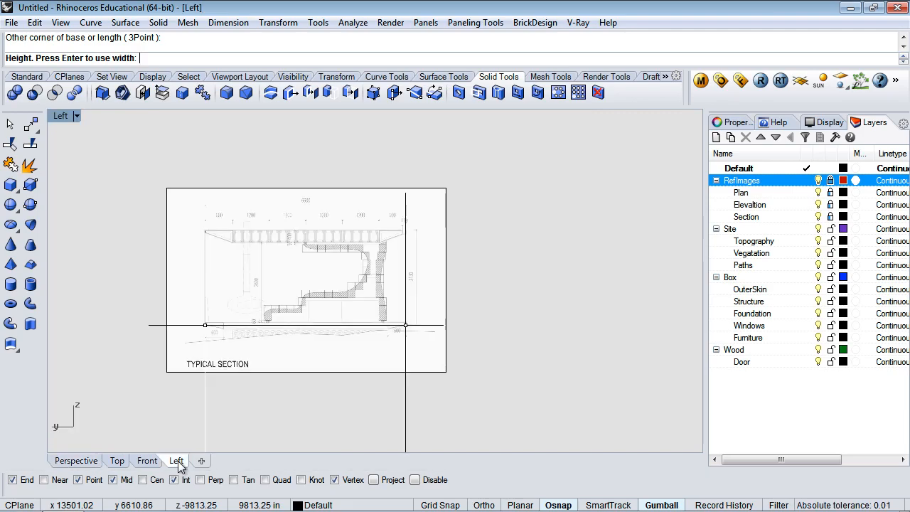
pyautogui.scroll(4, 385, 267)
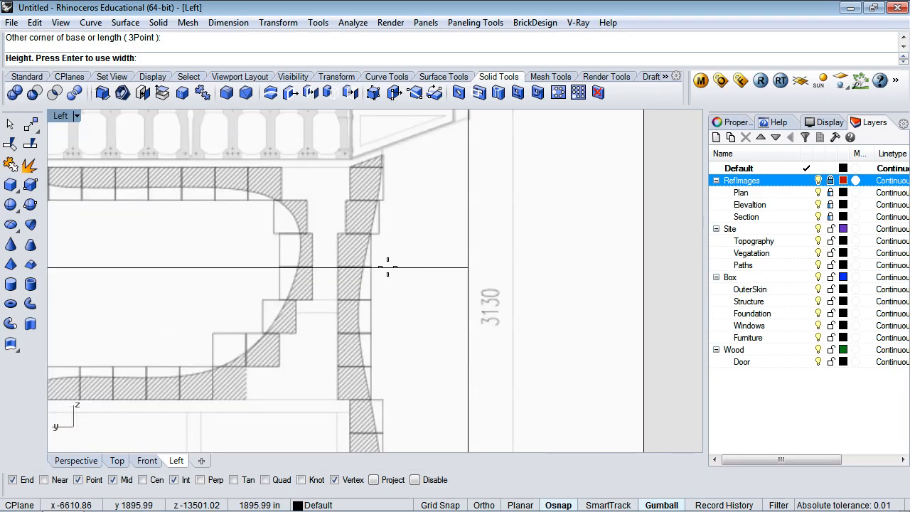
pyautogui.scroll(-1, 386, 261)
pyautogui.scroll(3, 404, 156)
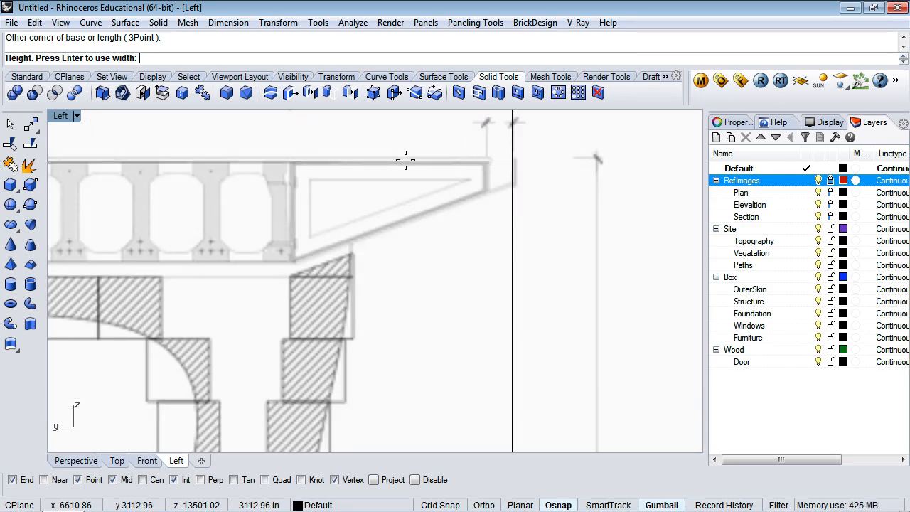
pyautogui.click(405, 160)
pyautogui.scroll(-1, 434, 220)
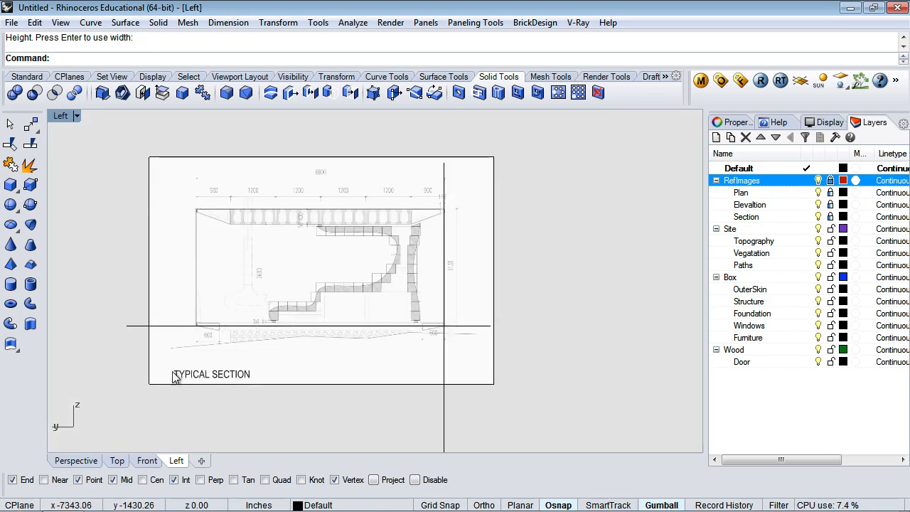
pyautogui.click(84, 463)
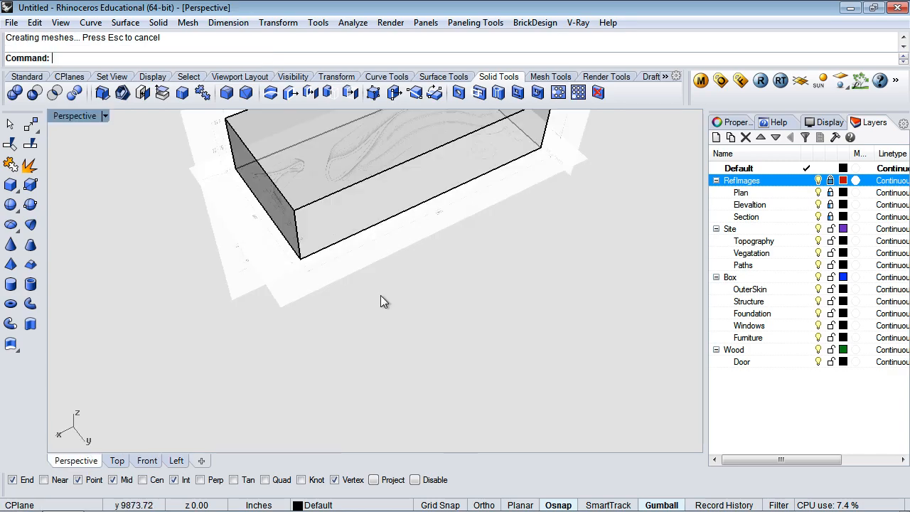
pyautogui.moveTo(384, 323); pyautogui.dragTo(658, 292, button='right')
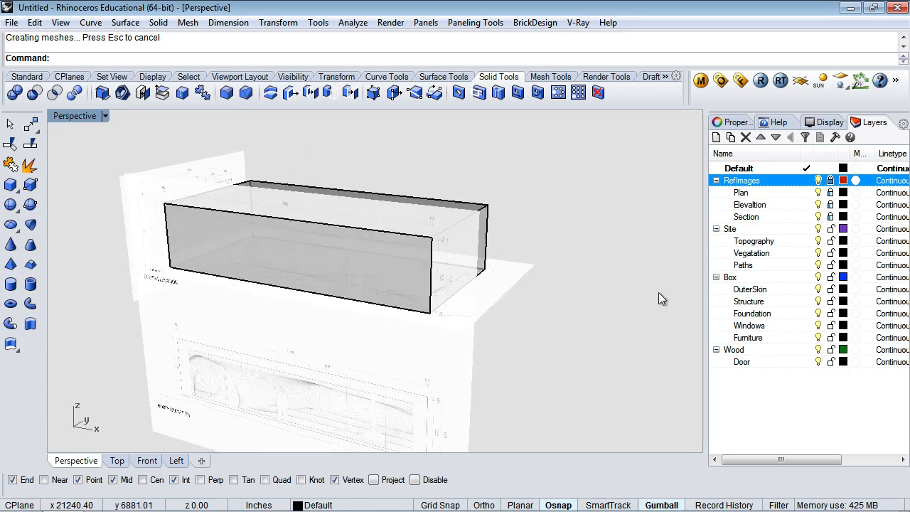
# Step: Select the new box and create a sublayer named ConceptSolid under OuterSkin
pyautogui.click(775, 168)
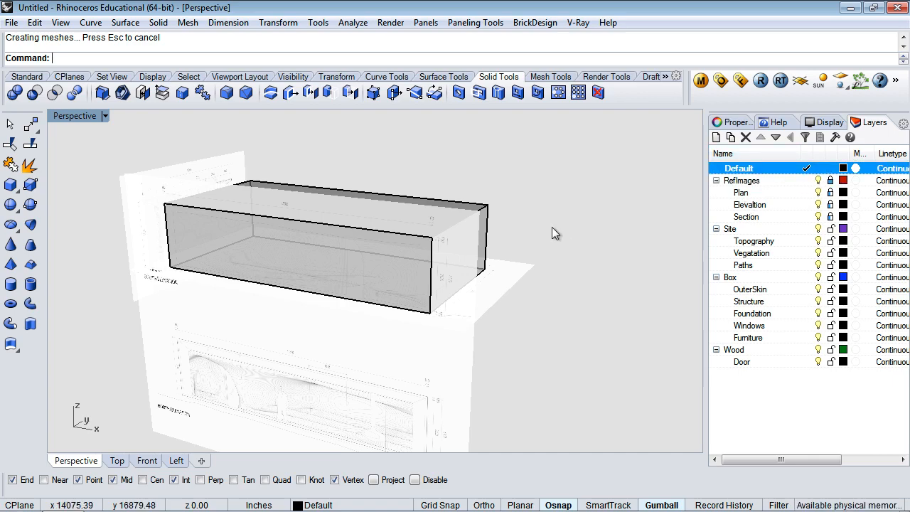
pyautogui.click(486, 213)
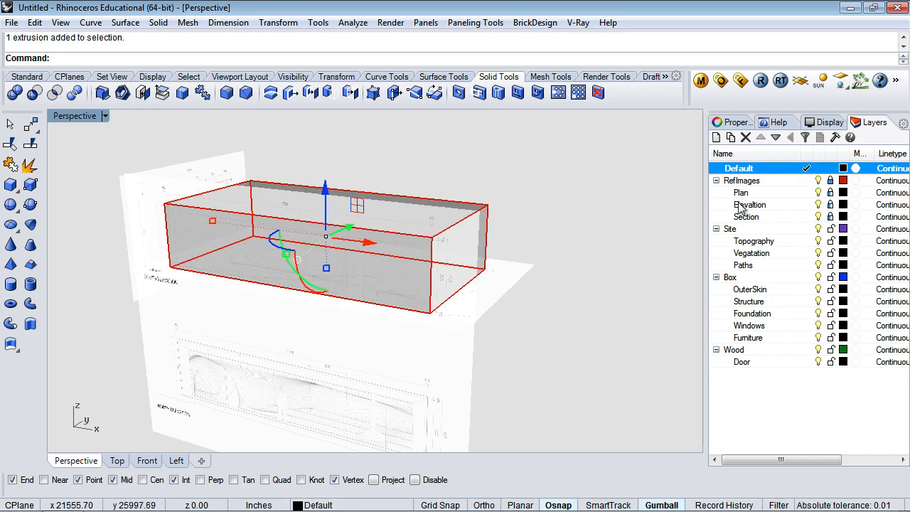
pyautogui.click(759, 292)
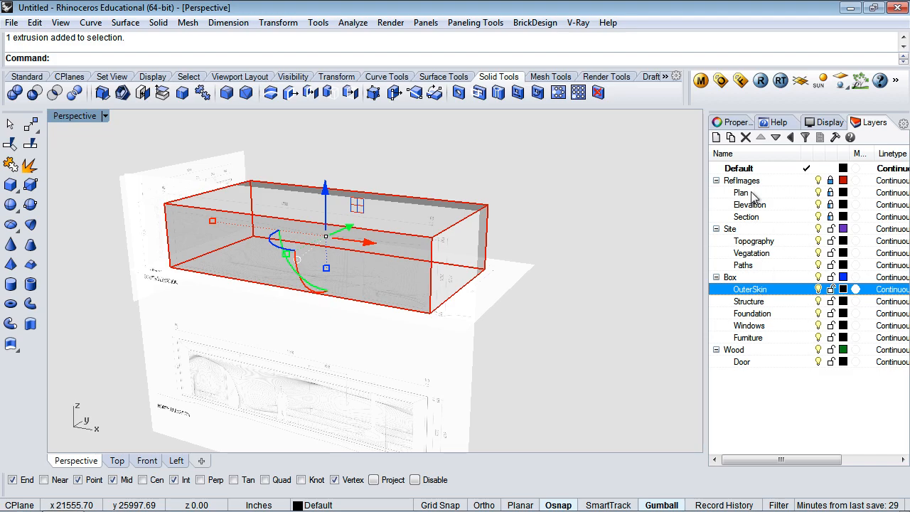
pyautogui.click(731, 138)
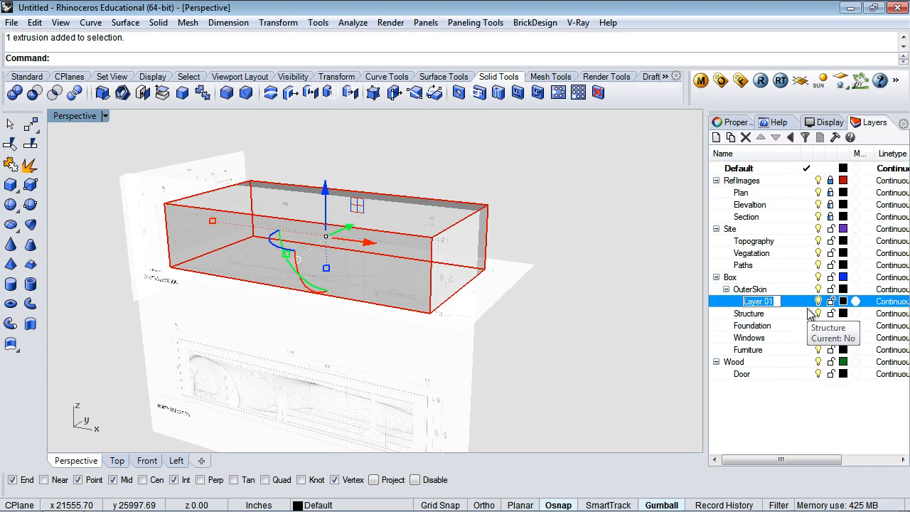
pyautogui.write('Conc')
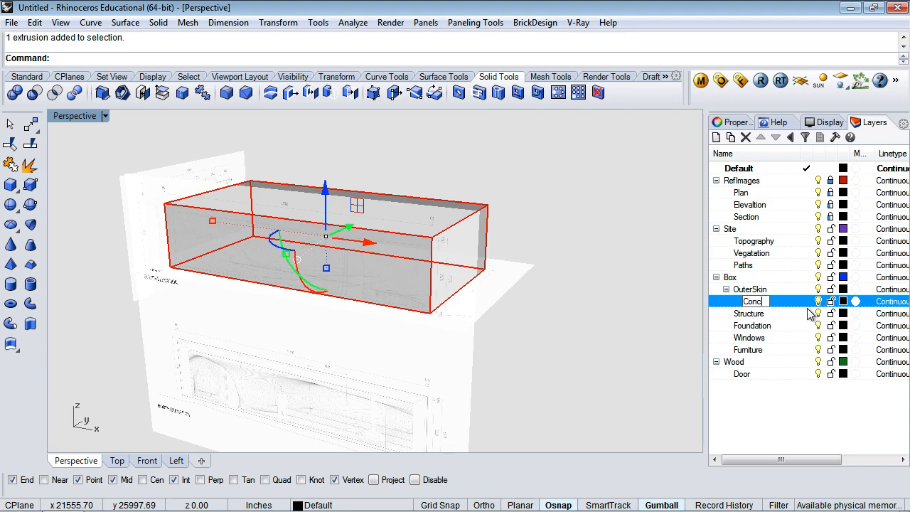
pyautogui.write('eptSo')
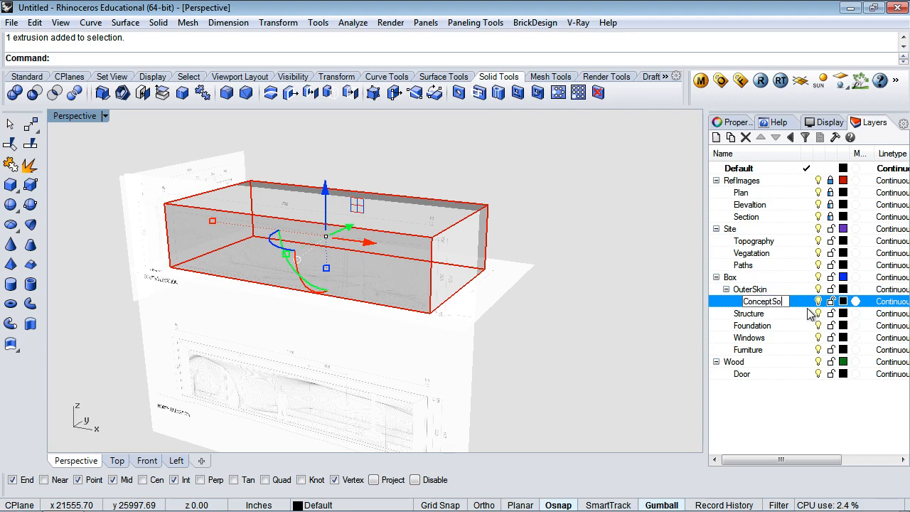
pyautogui.write('lid')
pyautogui.press('Return')
# Step: Move the selected box to the ConceptSolid layer and lock that layer
pyautogui.moveTo(354, 506)
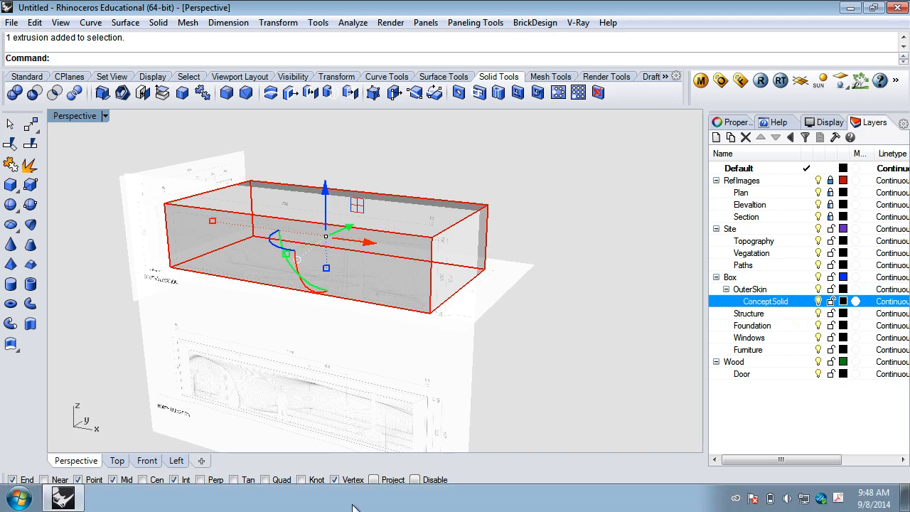
pyautogui.click(355, 505)
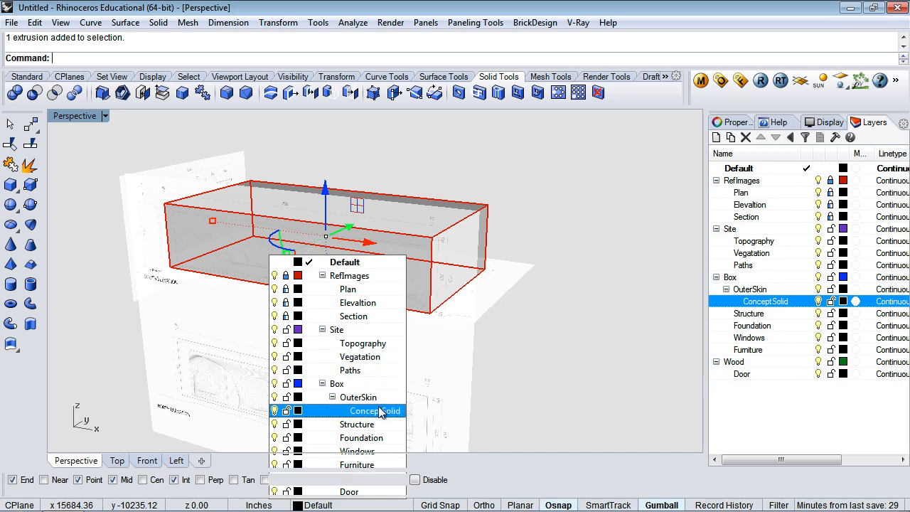
pyautogui.click(380, 411)
pyautogui.click(831, 302)
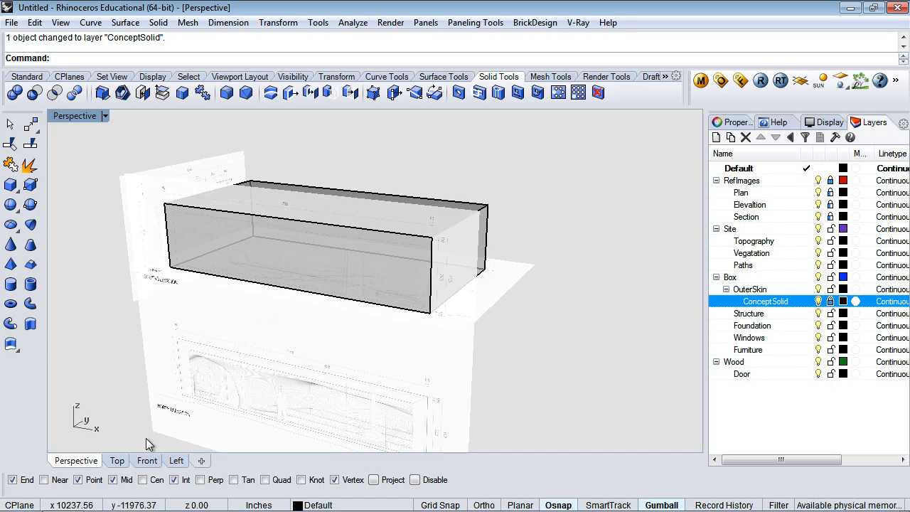
# Step: Examine the opening outlines and edge offsets on the south and north elevations against the box in the Front view
pyautogui.click(147, 461)
pyautogui.scroll(-5, 417, 198)
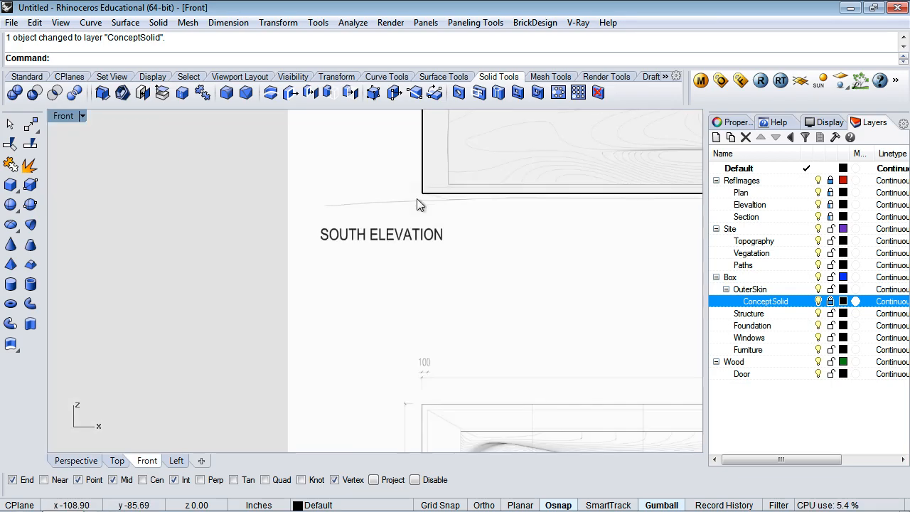
pyautogui.scroll(3, 517, 173)
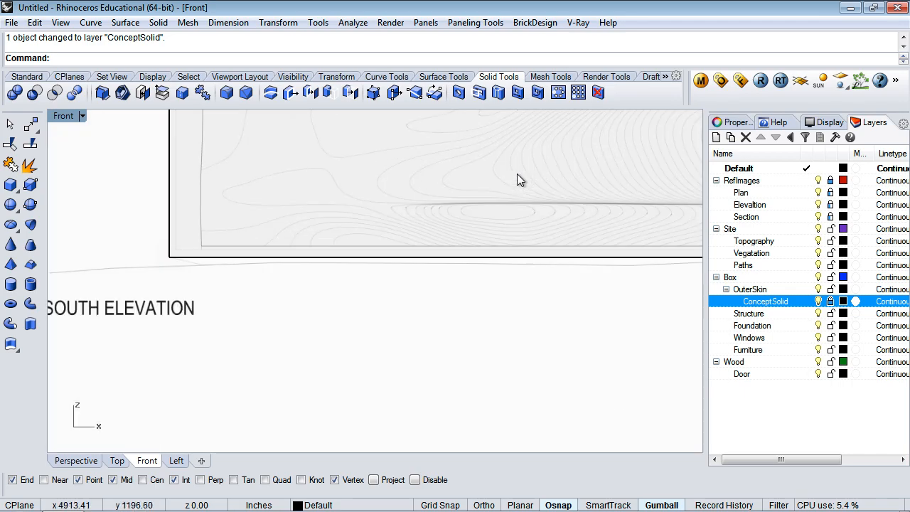
pyautogui.moveTo(516, 174); pyautogui.dragTo(336, 236, button='right')
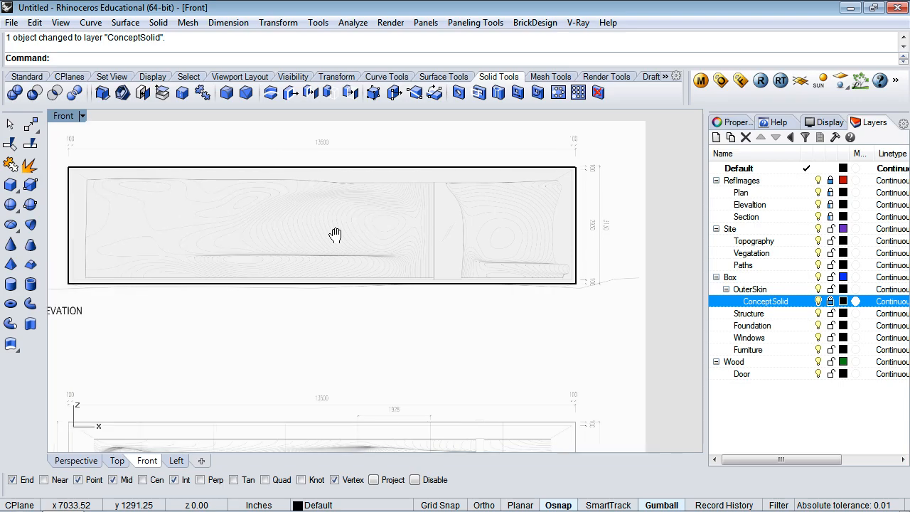
pyautogui.scroll(2, 338, 235)
pyautogui.scroll(2, 339, 237)
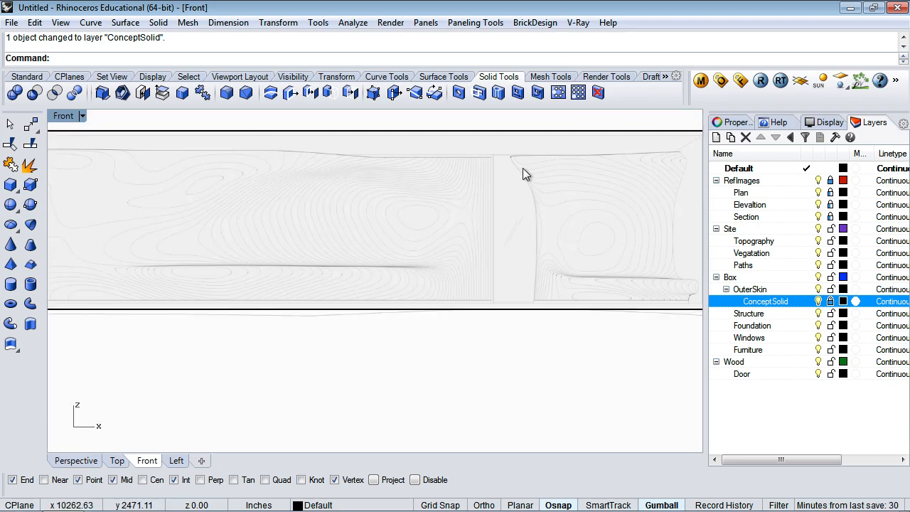
pyautogui.click(9, 187)
pyautogui.scroll(-3, 220, 177)
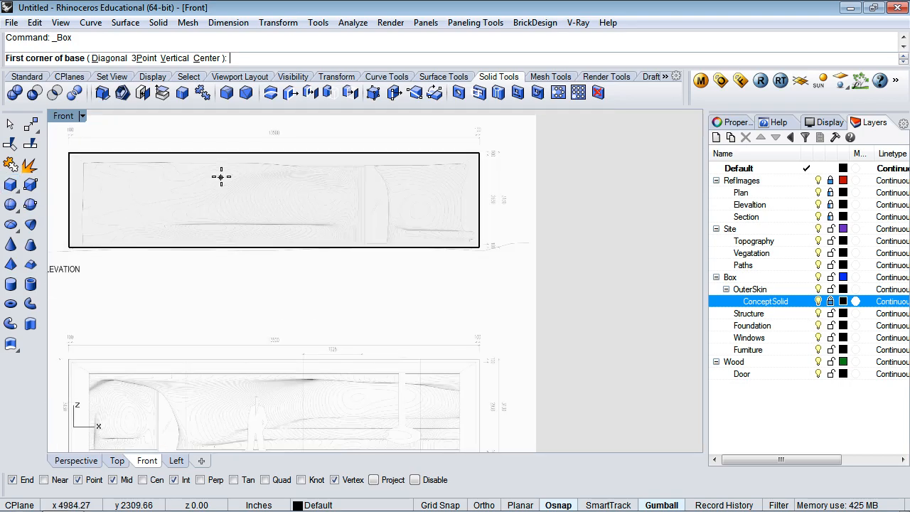
pyautogui.scroll(4, 79, 159)
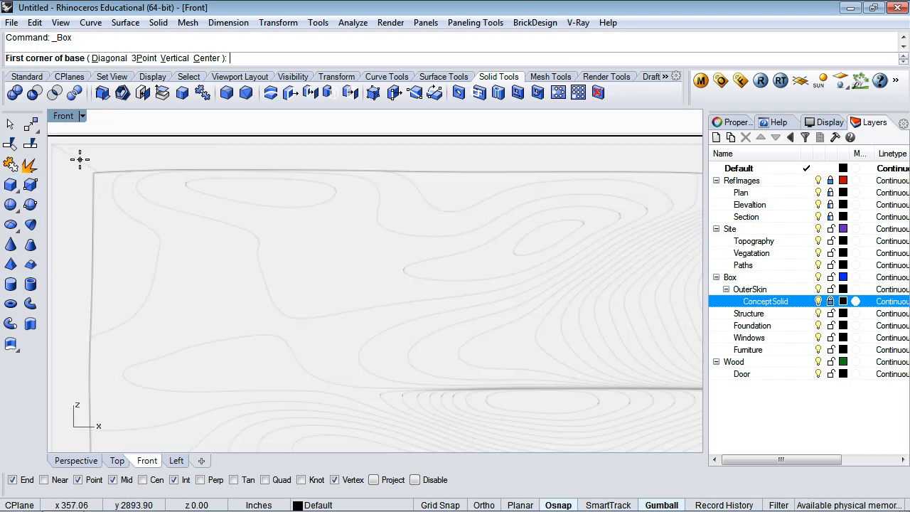
pyautogui.scroll(3, 80, 159)
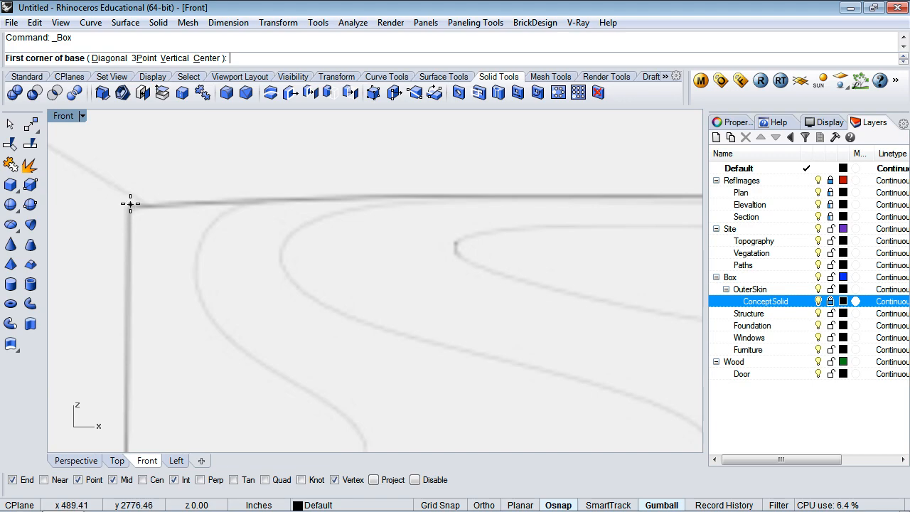
pyautogui.scroll(-4, 130, 204)
pyautogui.scroll(-3, 136, 204)
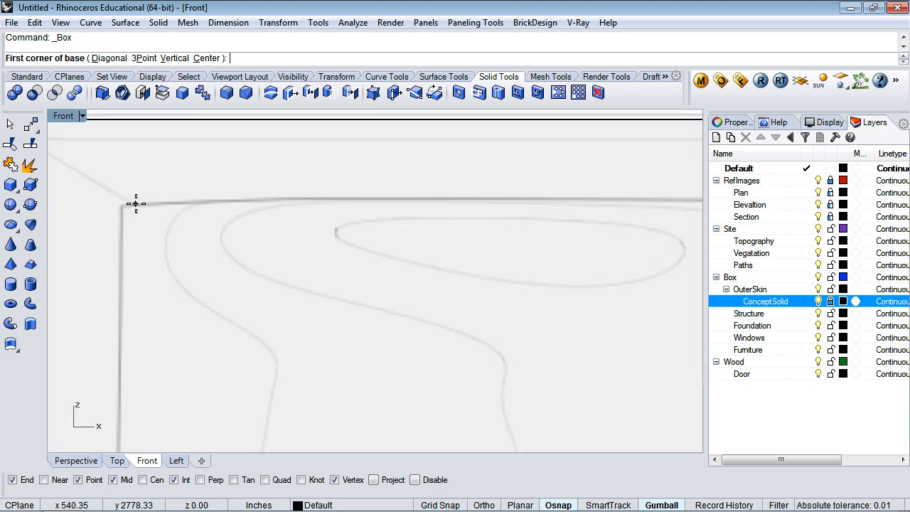
pyautogui.scroll(-5, 136, 204)
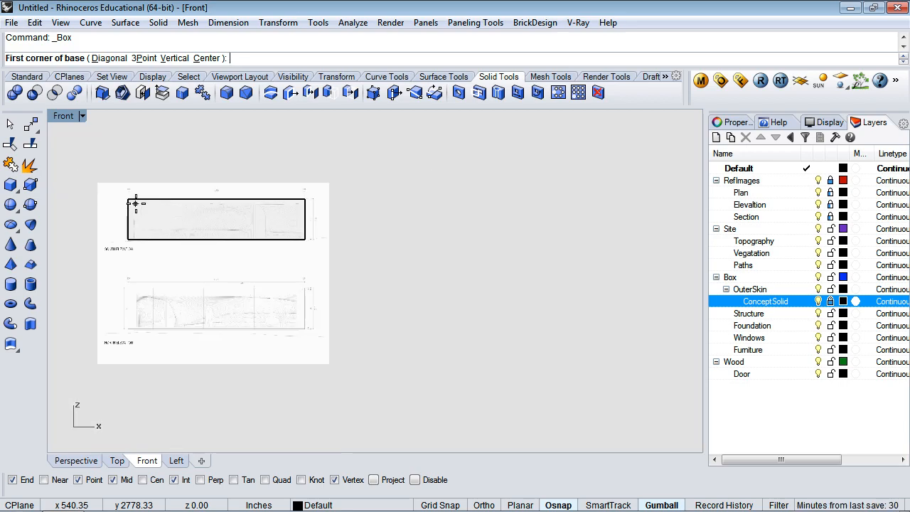
pyautogui.scroll(4, 155, 311)
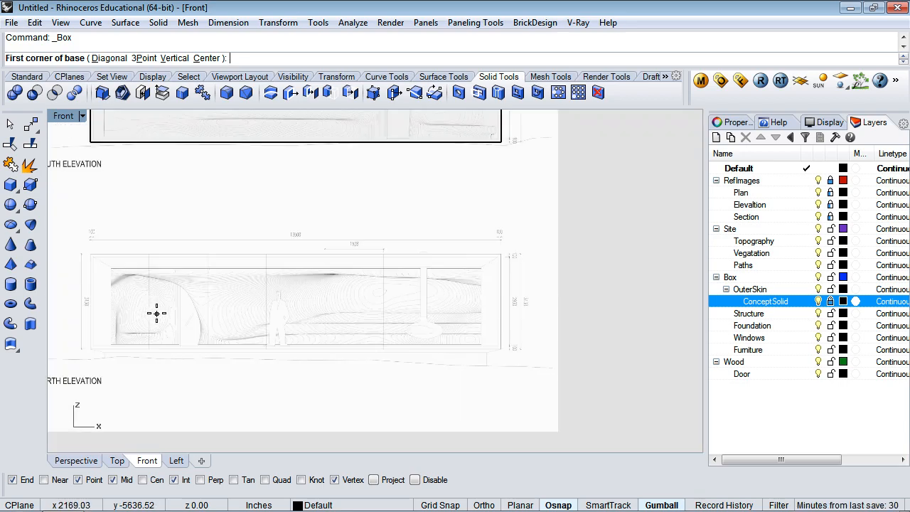
pyautogui.scroll(-2, 156, 313)
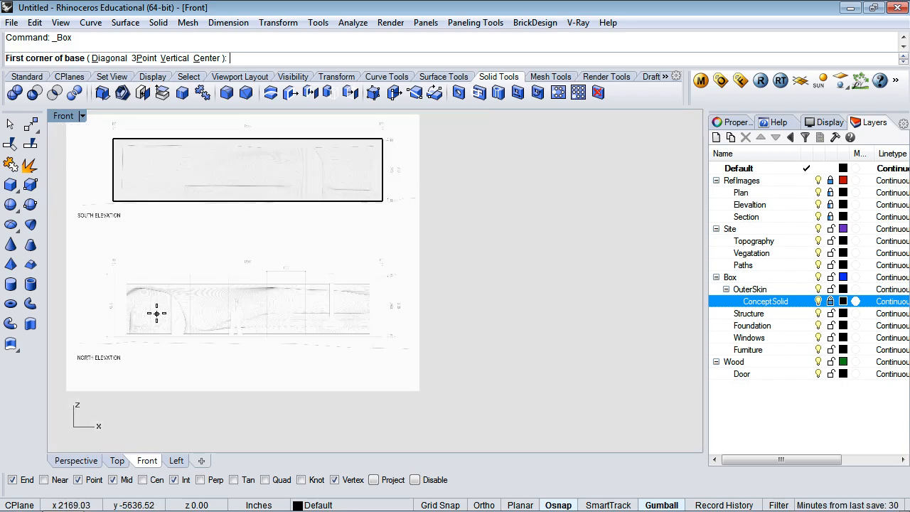
# Step: In the Left view, start a polyline just outside the roof edge beside the 3130 dimension and follow the eave slope to the roof underside corner
pyautogui.click(177, 459)
pyautogui.scroll(5, 389, 233)
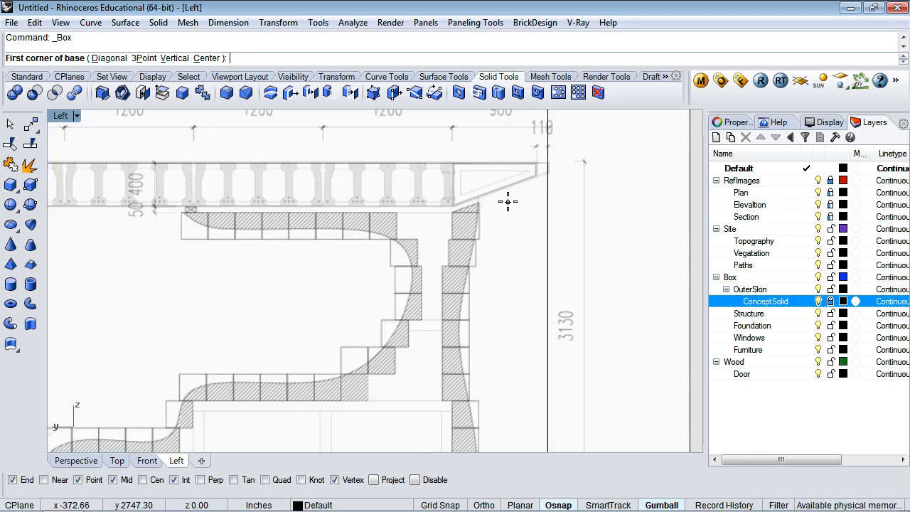
pyautogui.scroll(-4, 462, 214)
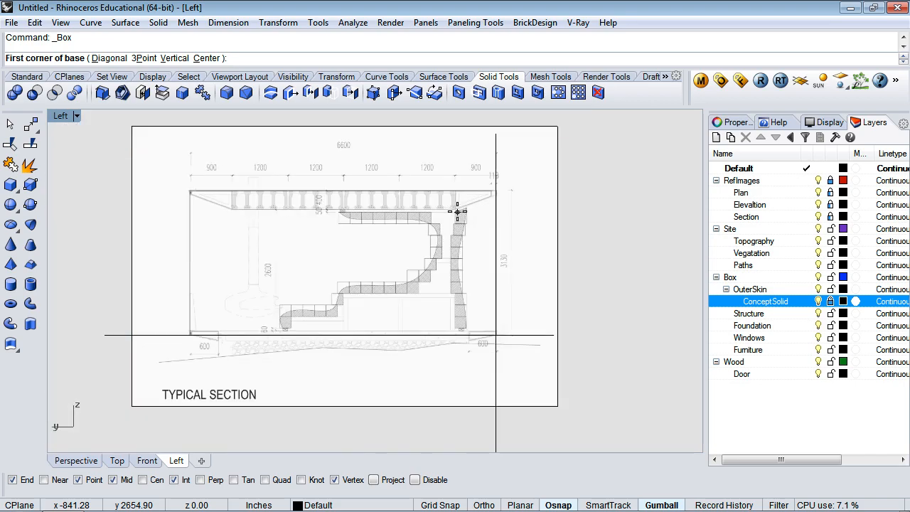
pyautogui.click(379, 77)
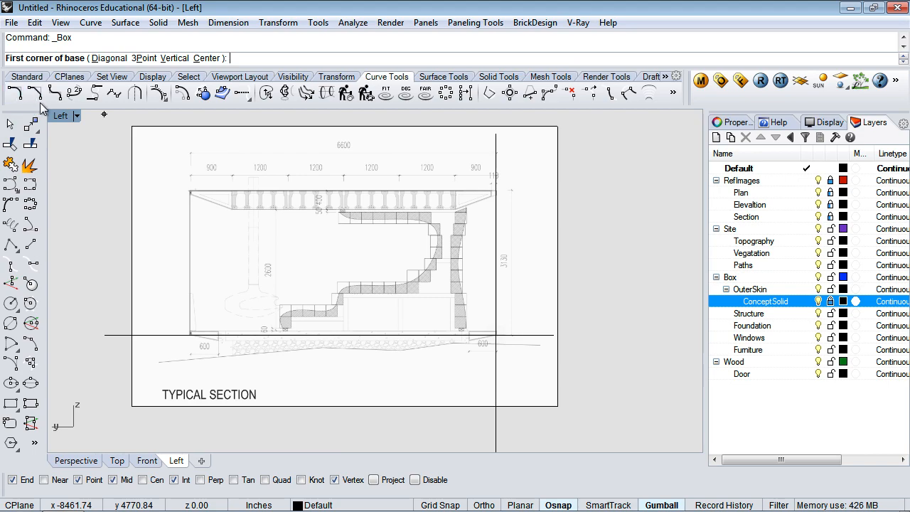
pyautogui.press('Escape')
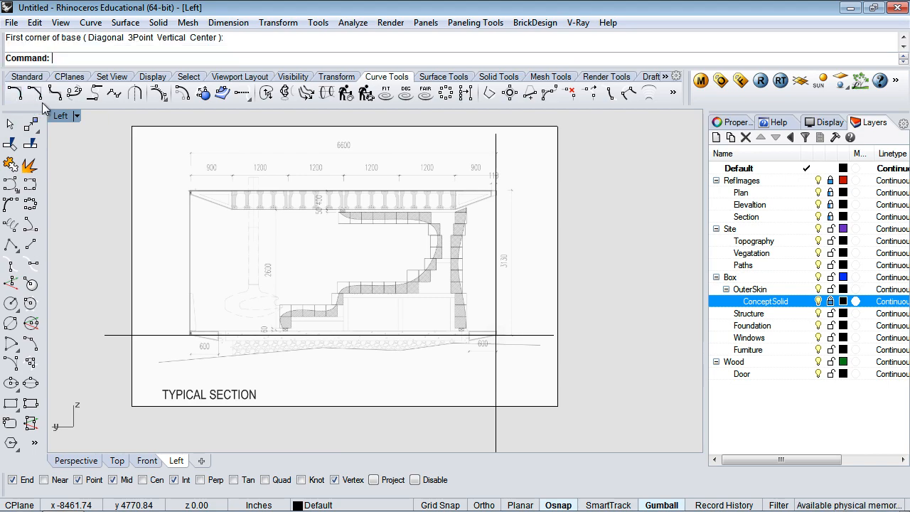
pyautogui.write('Pol')
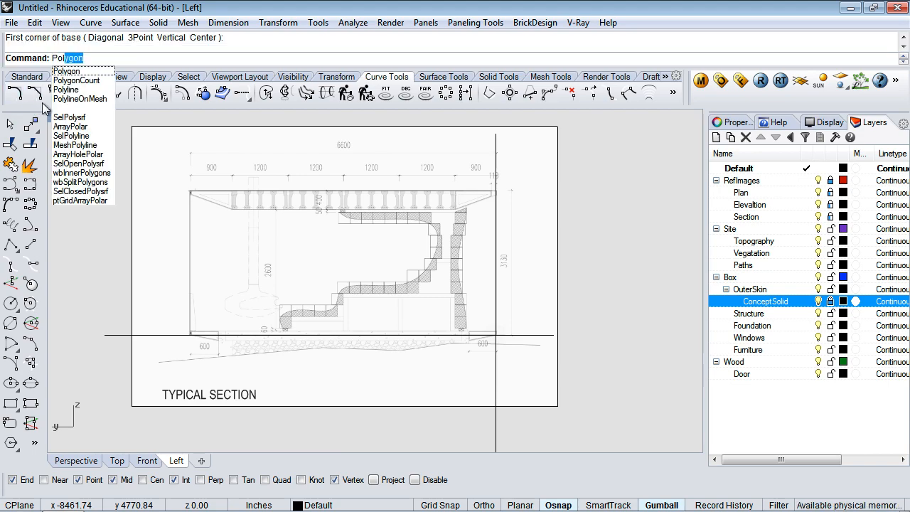
pyautogui.write('y')
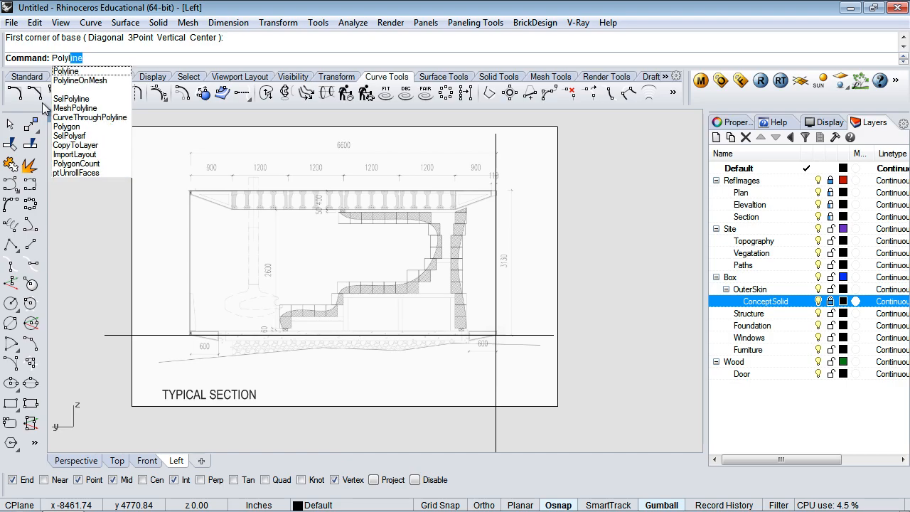
pyautogui.press('Return')
pyautogui.scroll(-5, 478, 206)
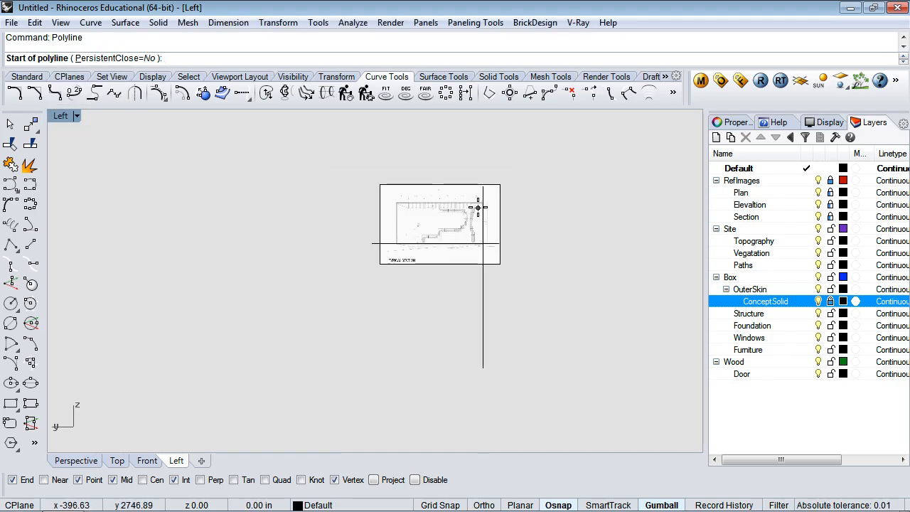
pyautogui.scroll(8, 477, 206)
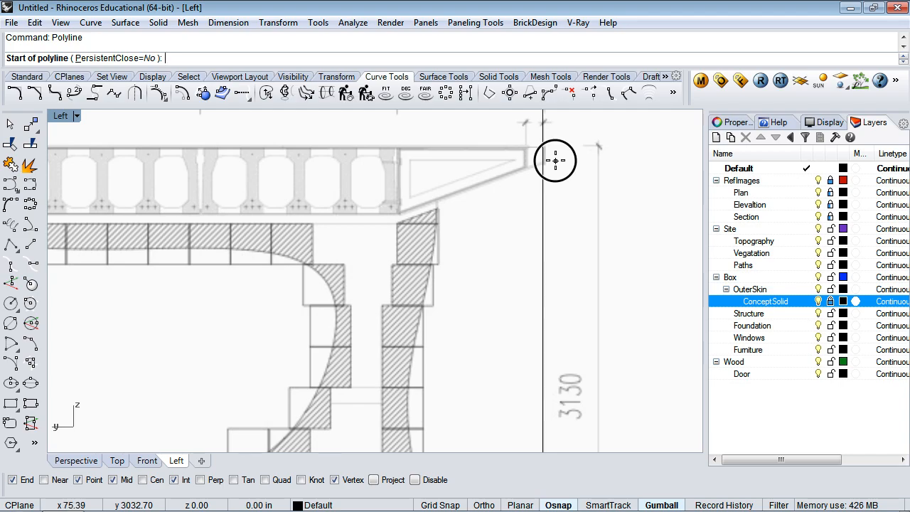
pyautogui.click(554, 161)
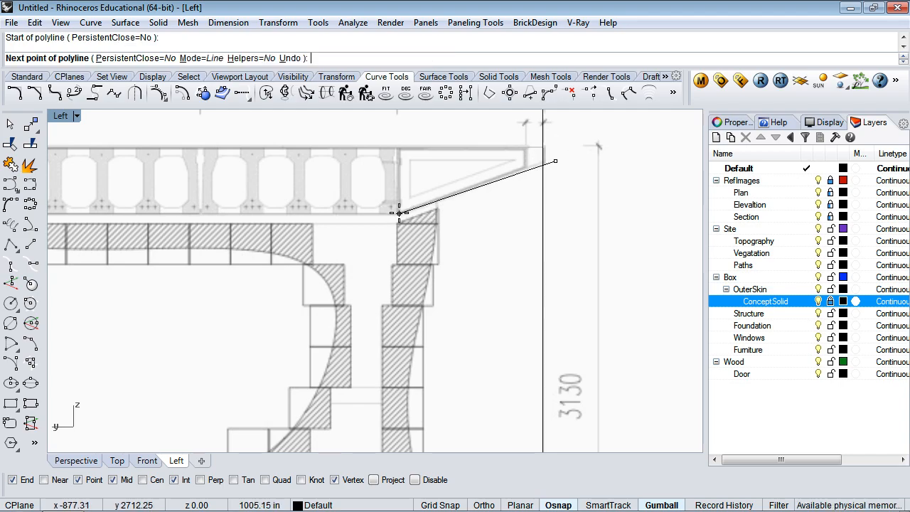
pyautogui.click(398, 214)
# Step: Continue the polyline horizontally along the roof underside to the opposite truss corner, and up that eave slope past the outer wall line
pyautogui.scroll(-5, 540, 226)
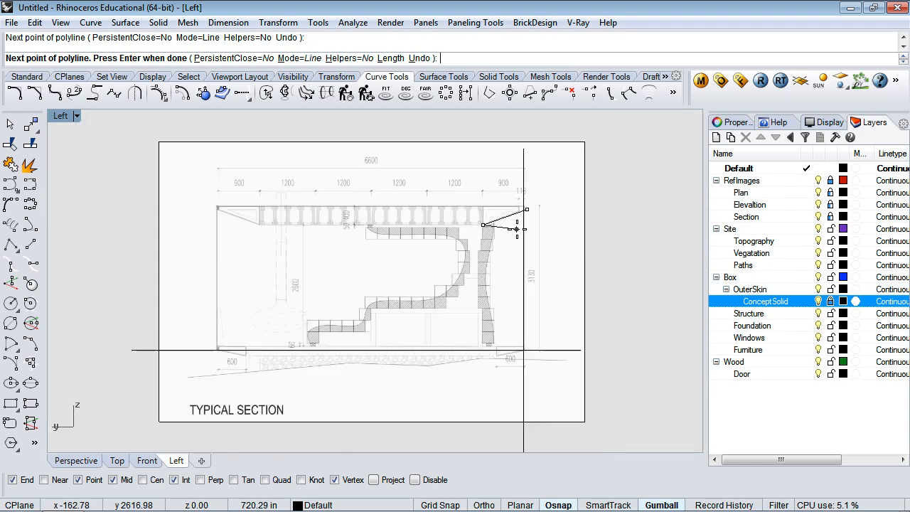
pyautogui.scroll(8, 347, 231)
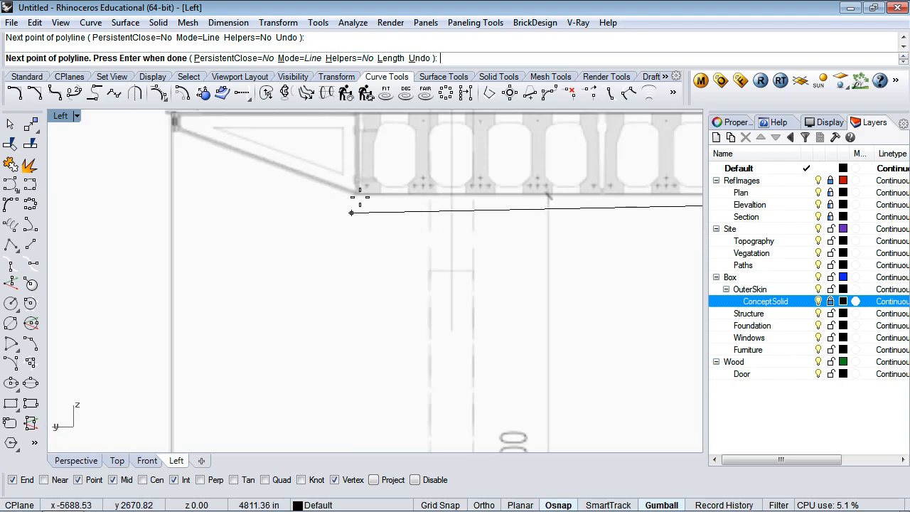
pyautogui.press('F8')
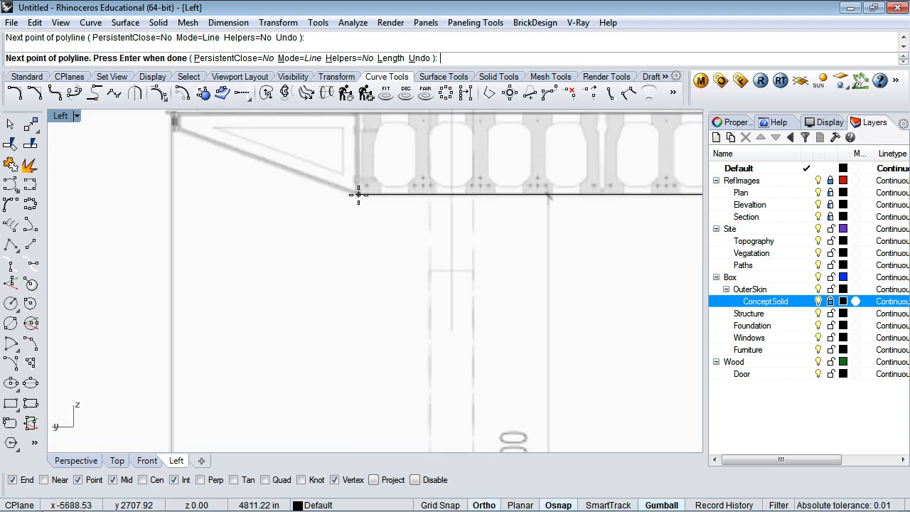
pyautogui.keyDown('shift'); pyautogui.click(356, 194); pyautogui.keyUp('shift')
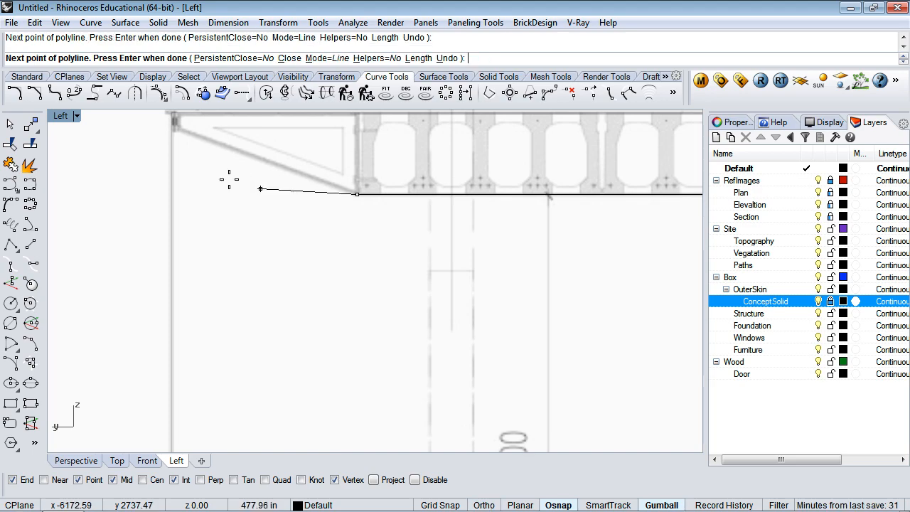
pyautogui.scroll(12, 229, 179)
pyautogui.scroll(-14, 229, 179)
pyautogui.scroll(-3, 229, 179)
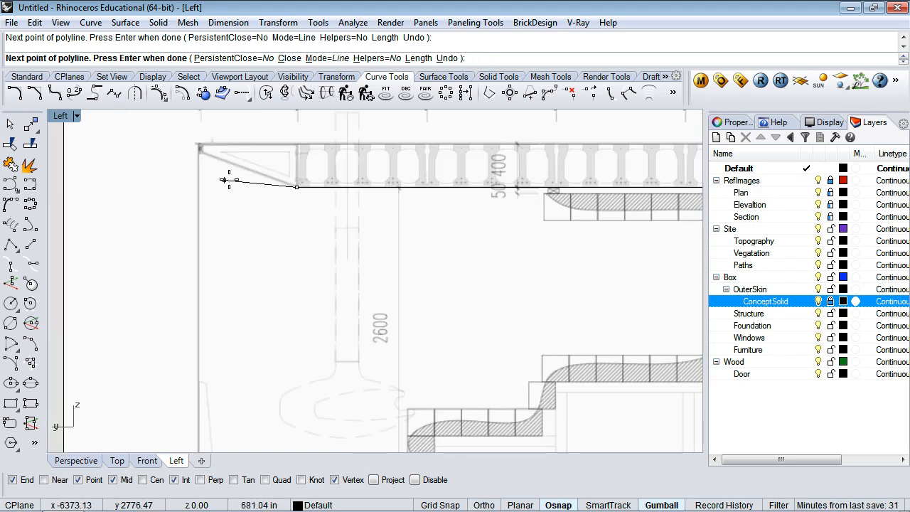
pyautogui.click(173, 141)
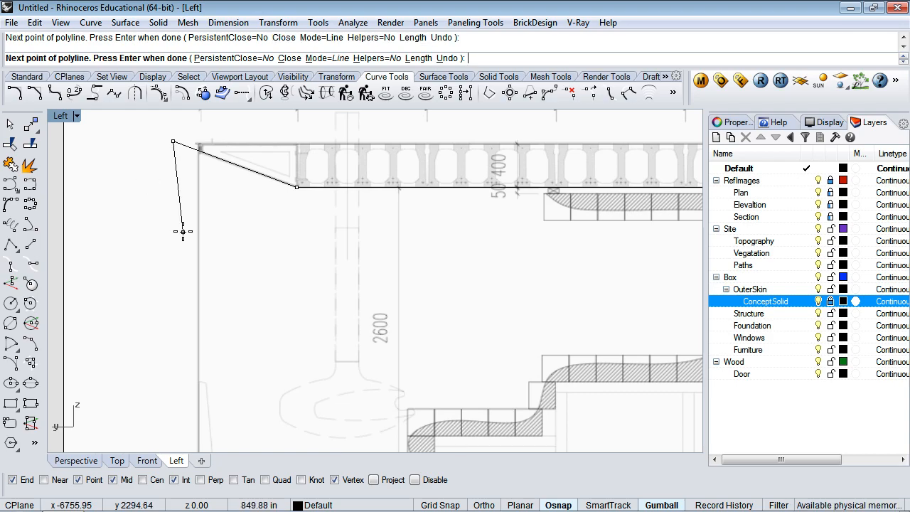
# Step: With Ortho on, add a vertical polyline segment down to the floor level outside the wall, and turn Ortho off
pyautogui.scroll(-5, 183, 230)
pyautogui.scroll(6, 179, 304)
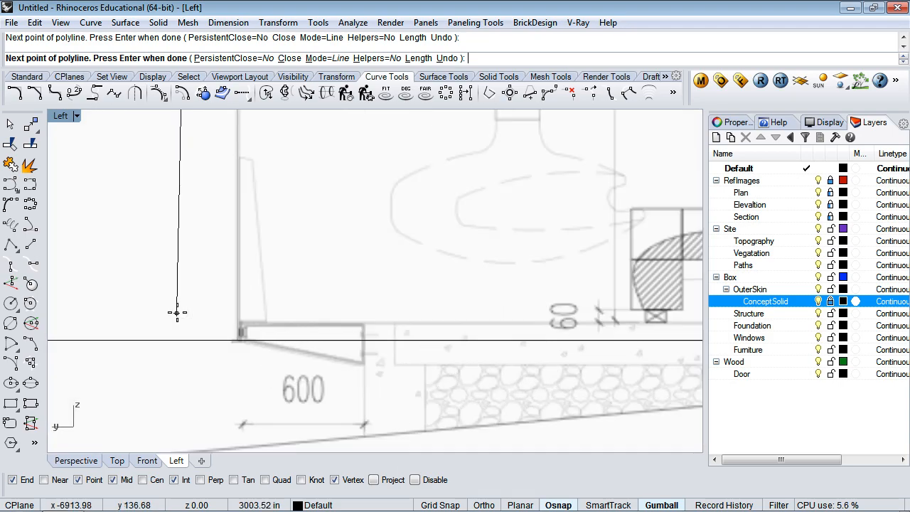
pyautogui.press('F8')
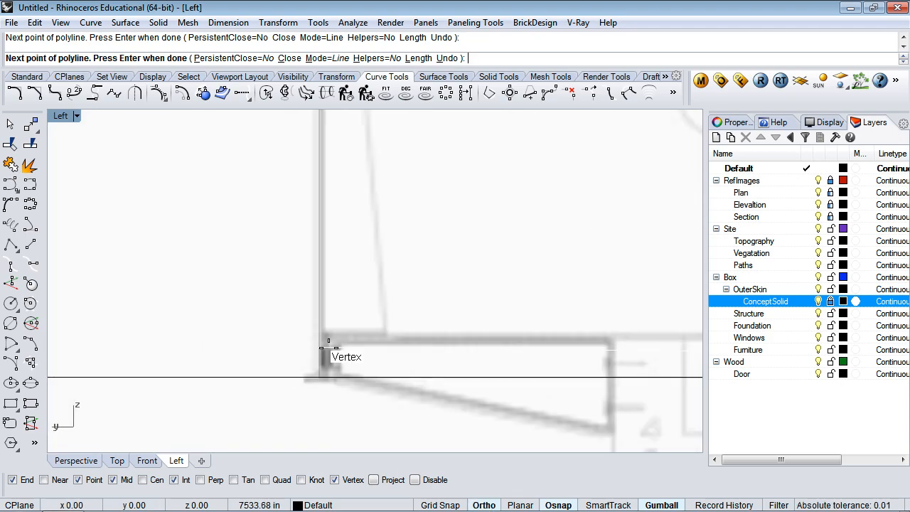
pyautogui.click(247, 340)
pyautogui.press('F8')
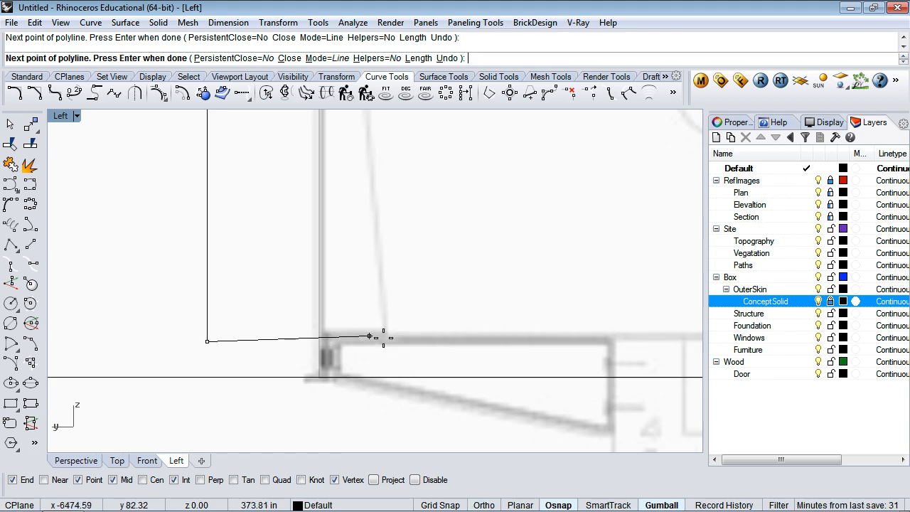
# Step: Run the polyline horizontally along the floor past the opposite wall using Ortho, and close it at its start point with Ortho off
pyautogui.scroll(-3, 378, 336)
pyautogui.scroll(-3, 383, 338)
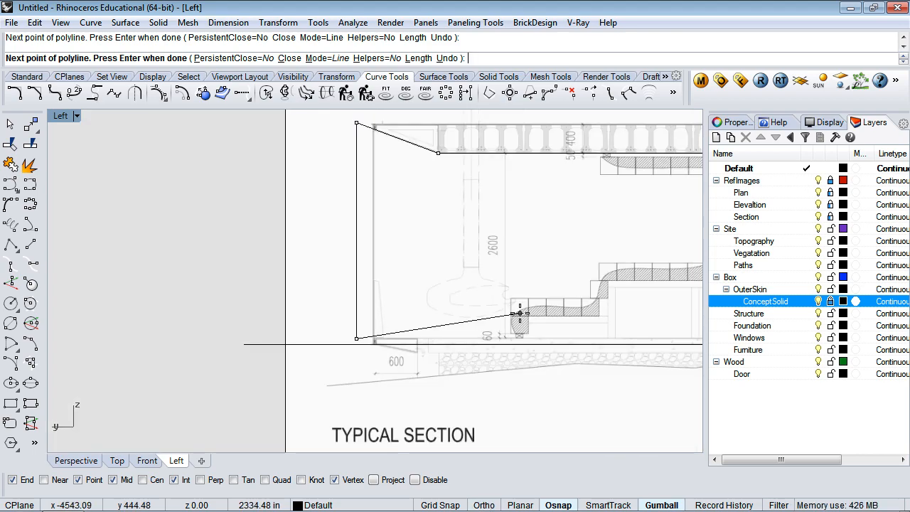
pyautogui.moveTo(519, 314); pyautogui.dragTo(272, 309, button='right')
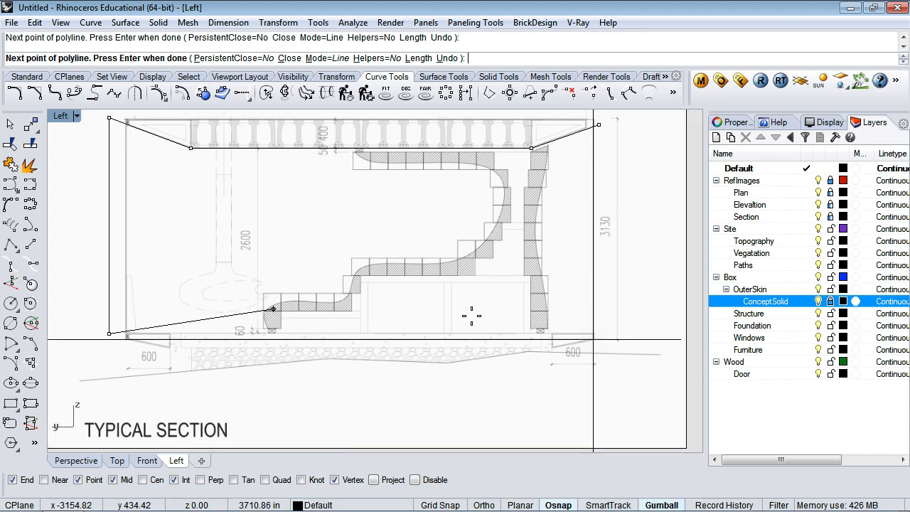
pyautogui.press('F8')
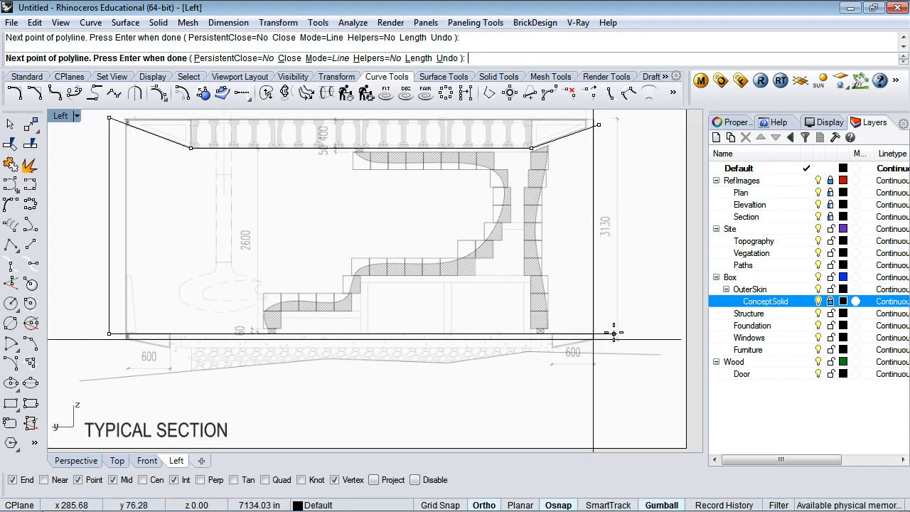
pyautogui.click(616, 331)
pyautogui.press('F8')
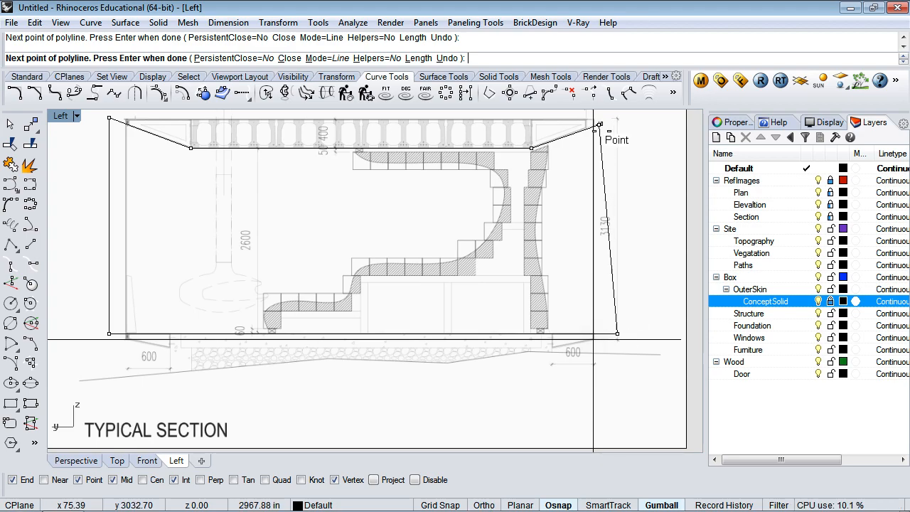
pyautogui.click(599, 124)
# Step: Examine how the closed opening profile lines up with the typical section's floor line, and clear the selection
pyautogui.scroll(8, 563, 330)
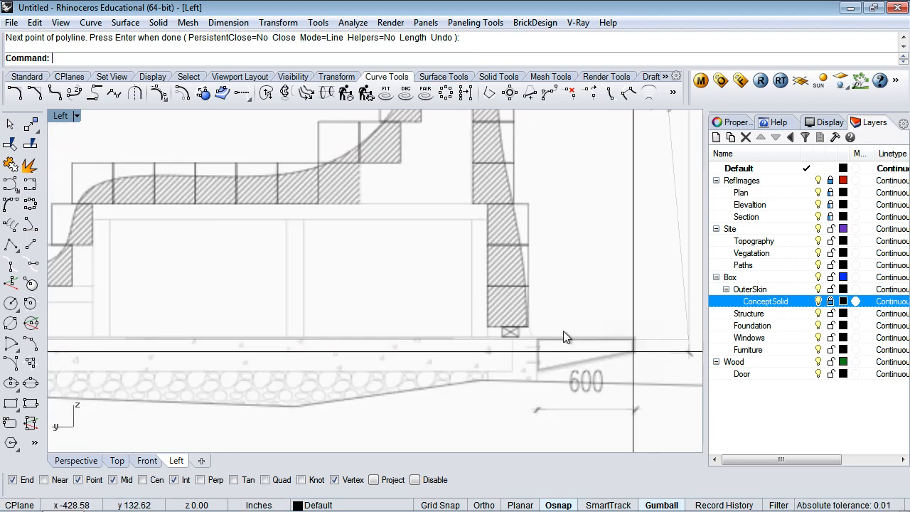
pyautogui.scroll(-12, 562, 330)
pyautogui.click(595, 308)
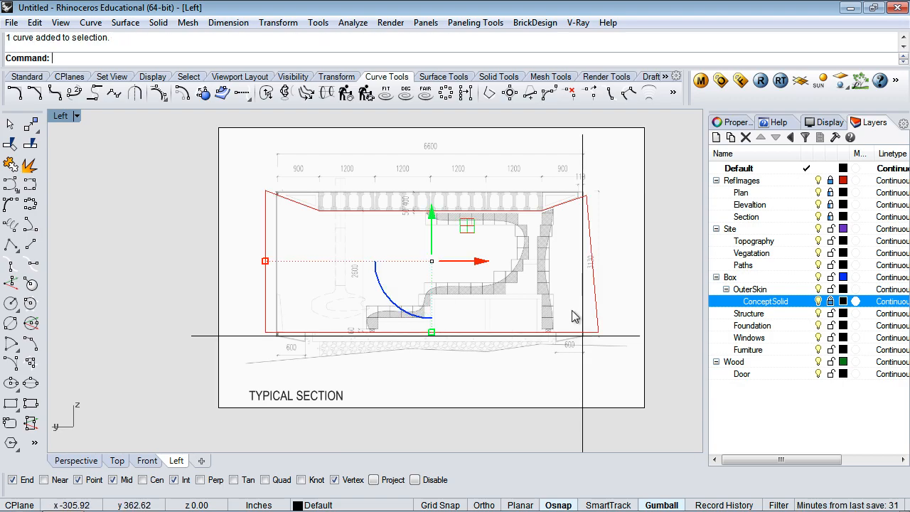
pyautogui.scroll(10, 546, 345)
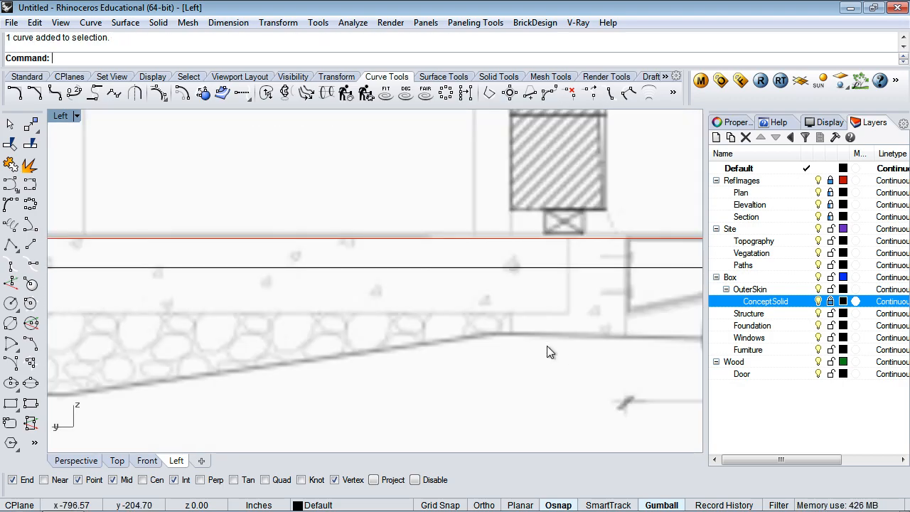
pyautogui.scroll(-8, 541, 322)
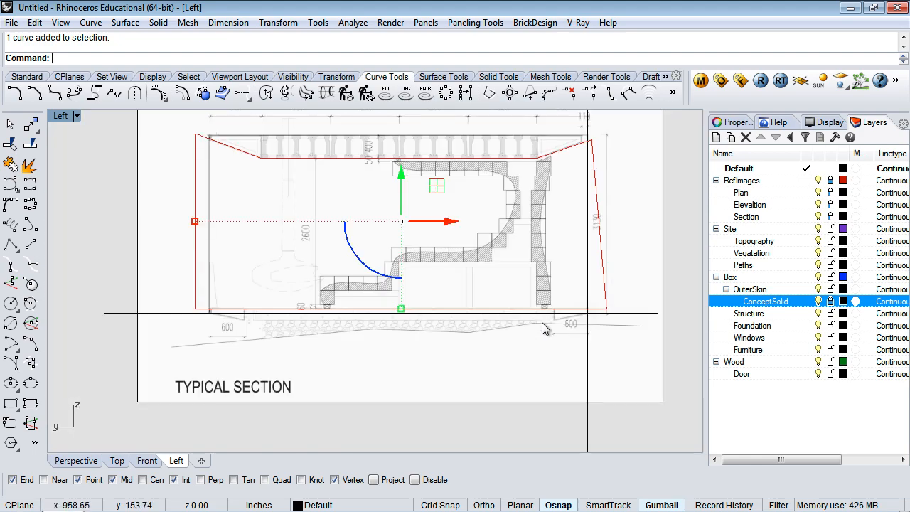
pyautogui.press('Escape')
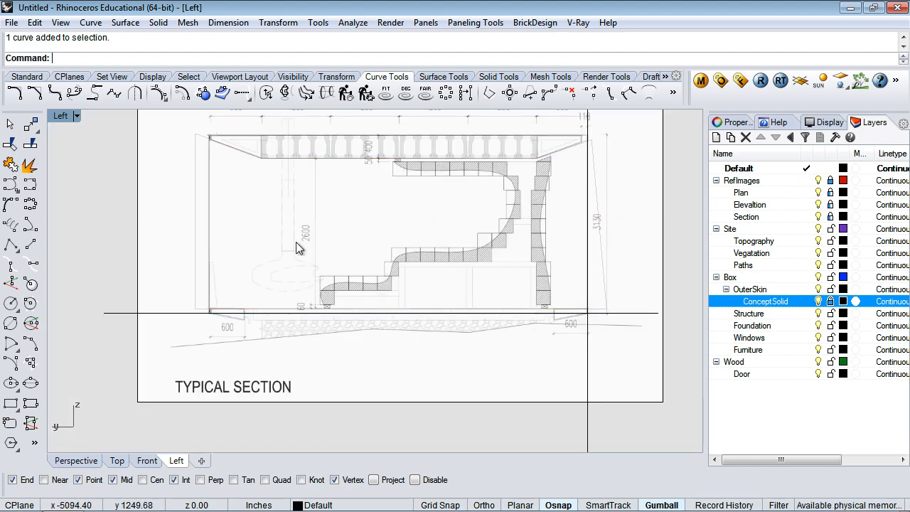
# Step: Show the opening profile's edit points, nudge the two floor-level points up to the section's floor line, and turn the points off
pyautogui.click(195, 226)
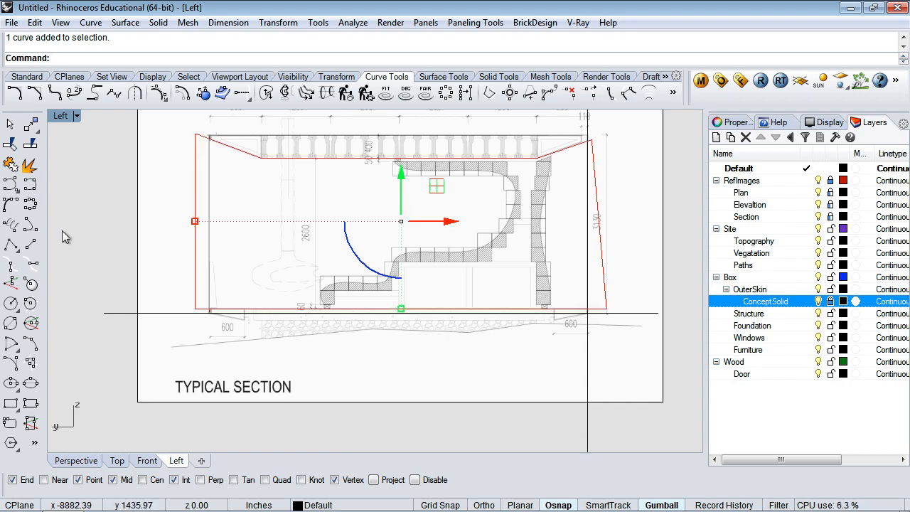
pyautogui.click(28, 77)
pyautogui.press('Delete')
pyautogui.click(12, 342)
pyautogui.moveTo(180, 295); pyautogui.dragTo(618, 328)
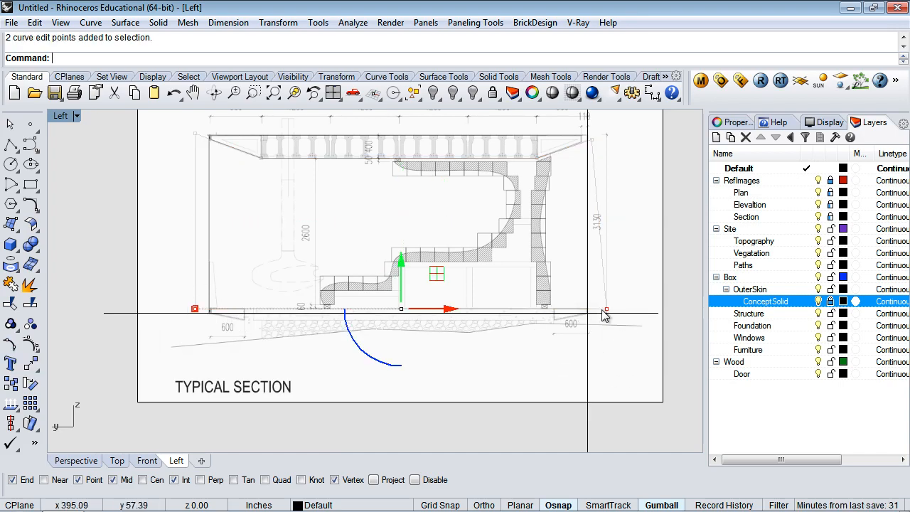
pyautogui.scroll(6, 597, 306)
pyautogui.scroll(-6, 596, 311)
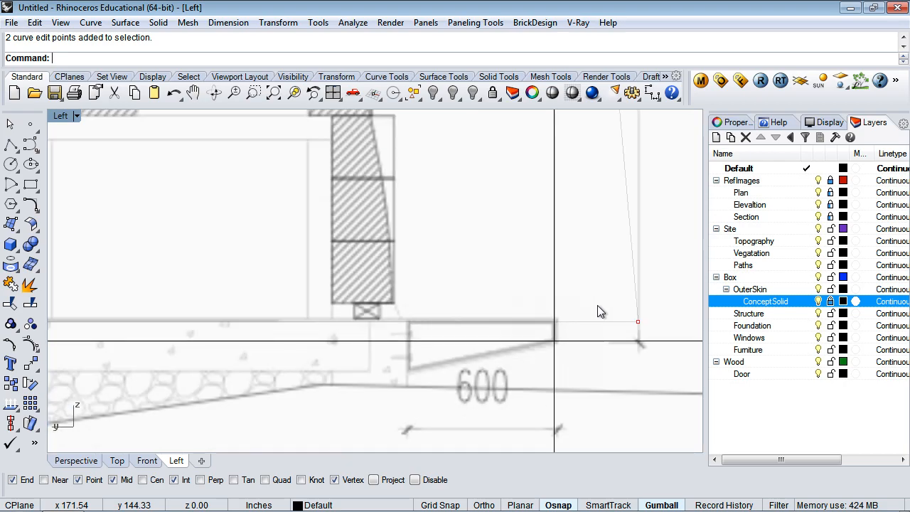
pyautogui.scroll(5, 175, 316)
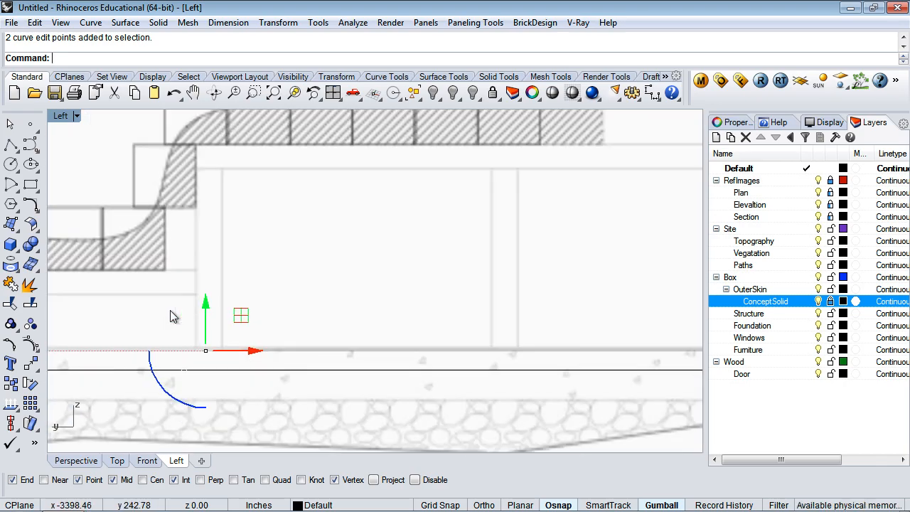
pyautogui.moveTo(256, 361); pyautogui.dragTo(255, 360)
pyautogui.rightClick(255, 354)
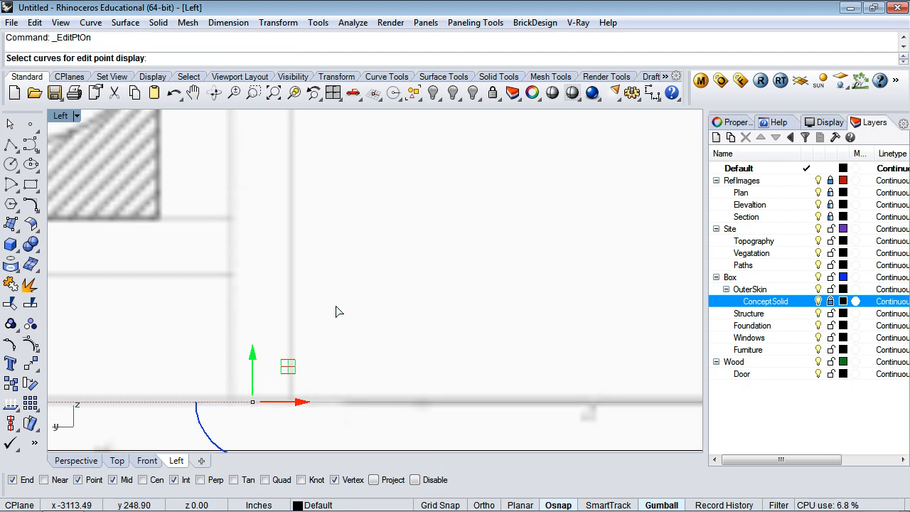
pyautogui.scroll(-10, 339, 310)
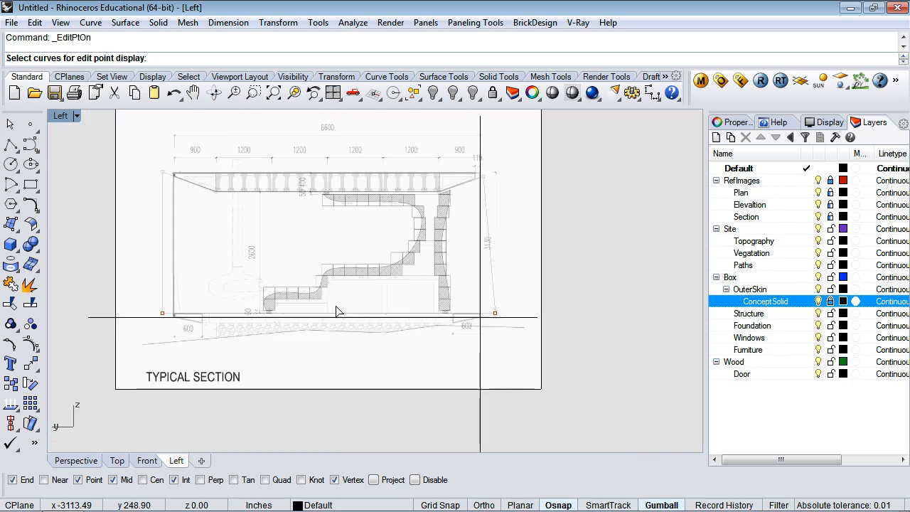
pyautogui.press('Escape')
pyautogui.press('Escape')
pyautogui.press('Escape')
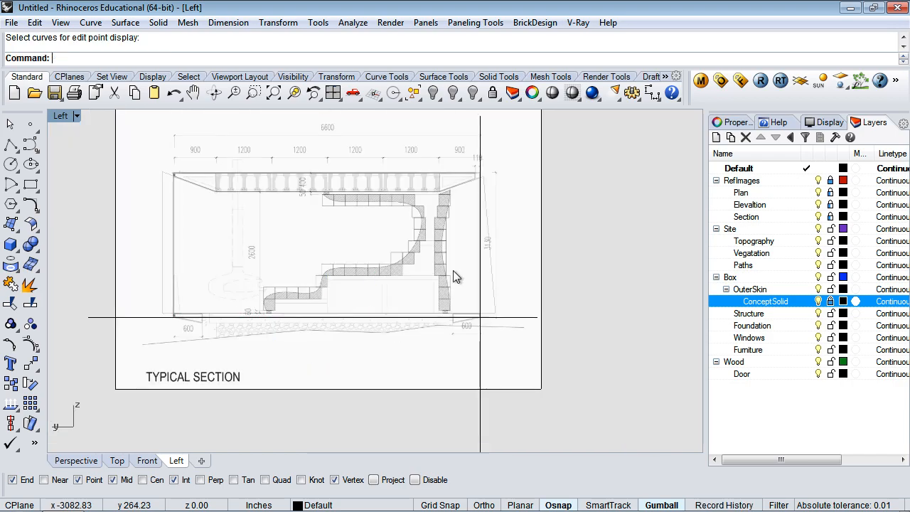
# Step: Check the profile against the box in Perspective, and in the Front view move it inward from the box's end towards the inner wall line
pyautogui.click(489, 261)
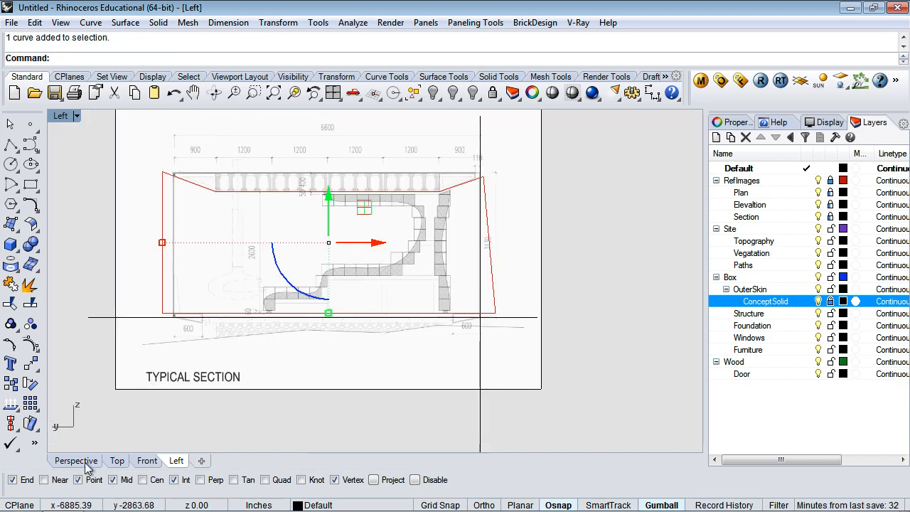
pyautogui.click(77, 461)
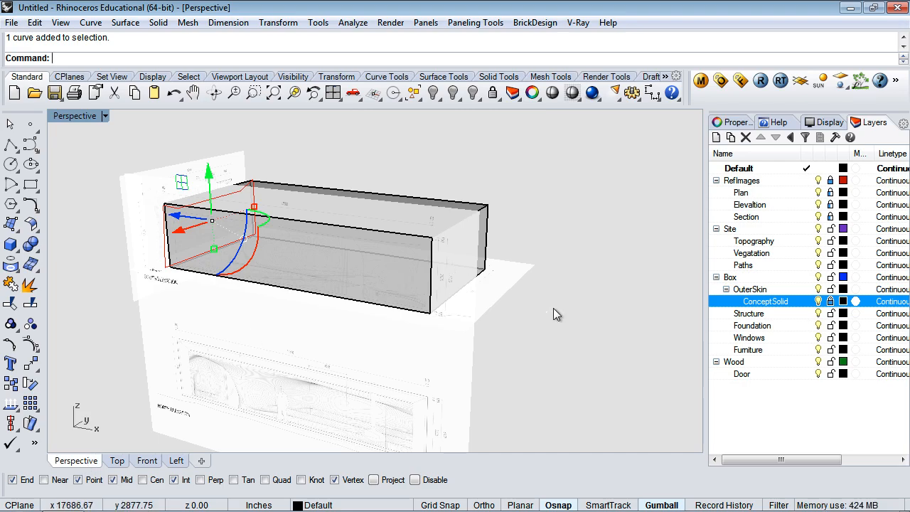
pyautogui.scroll(-4, 168, 274)
pyautogui.scroll(3, 168, 274)
pyautogui.scroll(4, 168, 274)
pyautogui.scroll(-2, 169, 273)
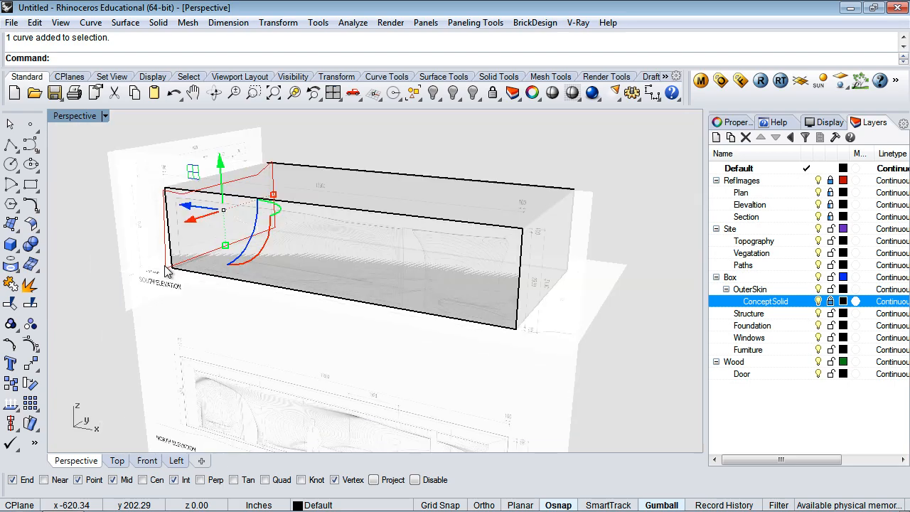
pyautogui.moveTo(645, 242); pyautogui.dragTo(672, 247, button='right')
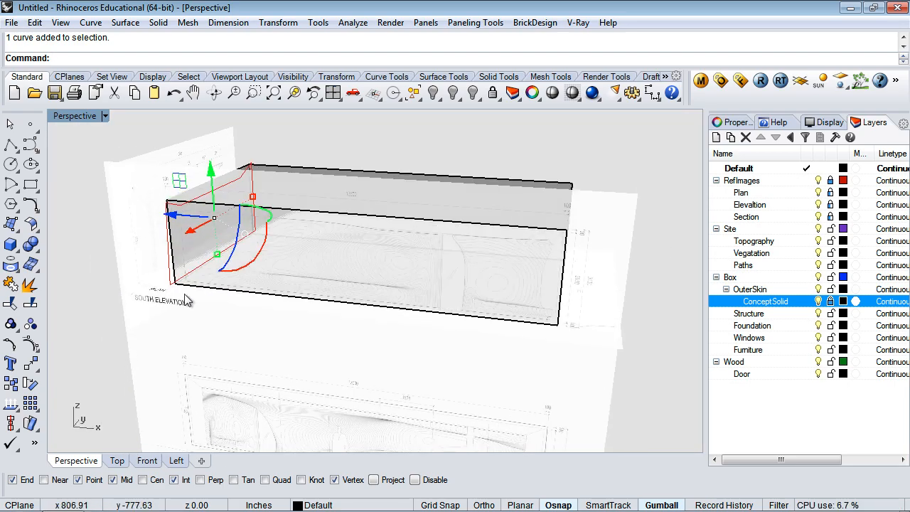
pyautogui.click(146, 461)
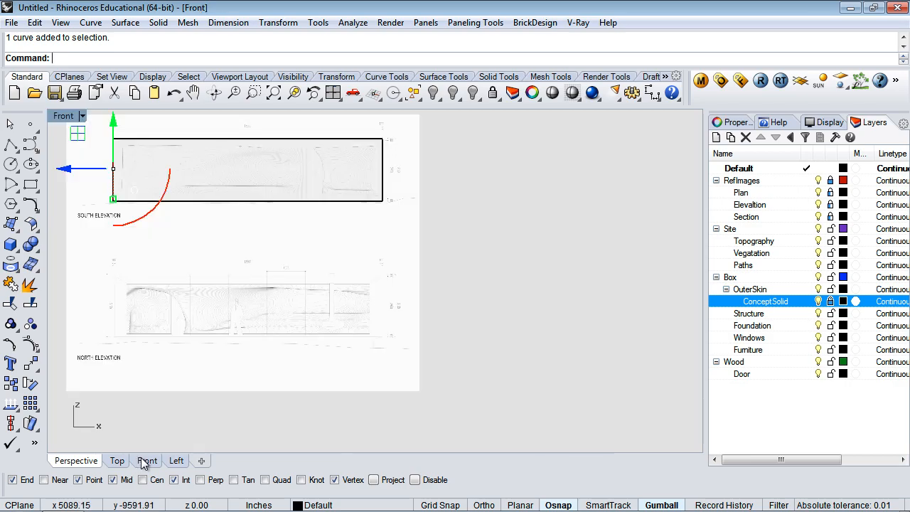
pyautogui.scroll(4, 96, 186)
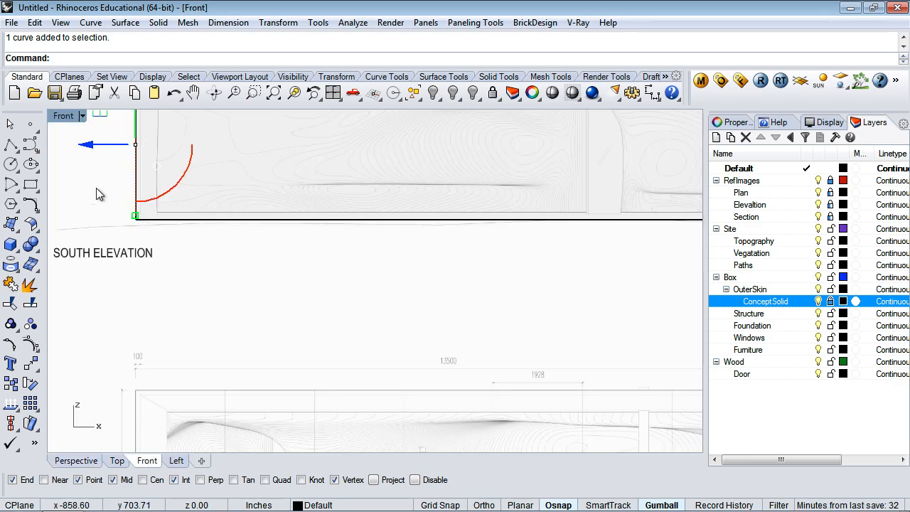
pyautogui.moveTo(89, 149); pyautogui.dragTo(114, 147)
pyautogui.scroll(-5, 135, 187)
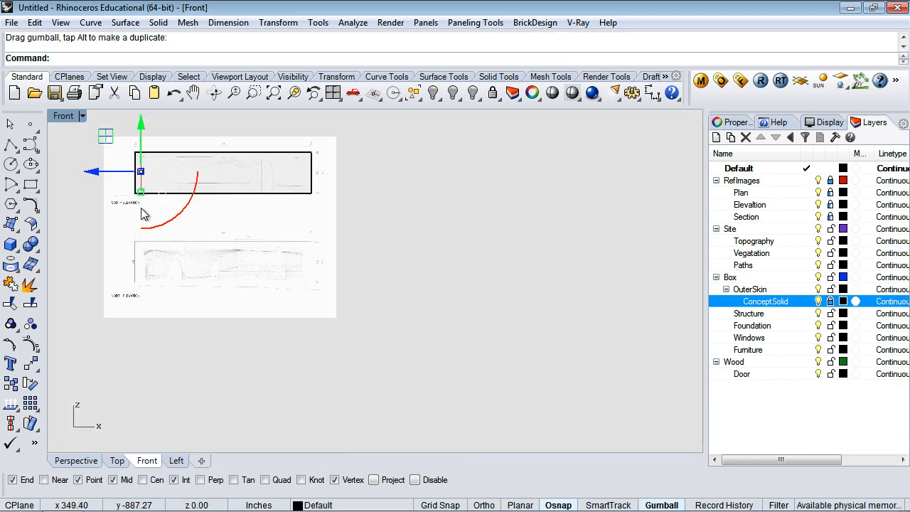
# Step: In the Top view, shift the profile further inward to line up with the inner face of the end wall on the plan
pyautogui.click(117, 460)
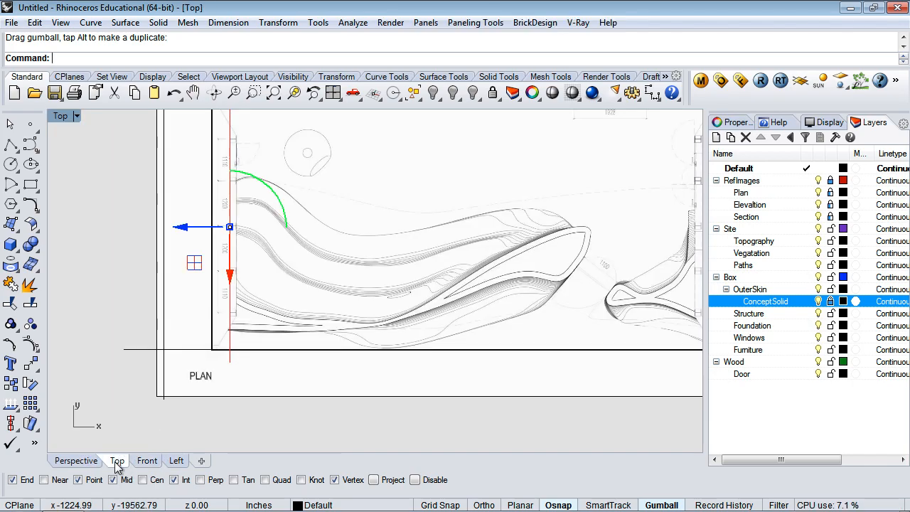
pyautogui.scroll(3, 234, 290)
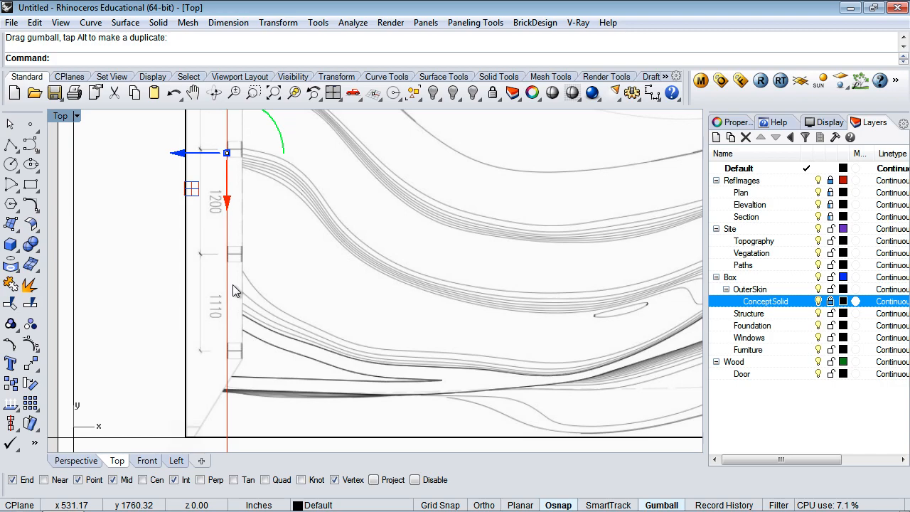
pyautogui.click(178, 152)
pyautogui.moveTo(178, 153); pyautogui.dragTo(193, 149)
pyautogui.scroll(-5, 321, 168)
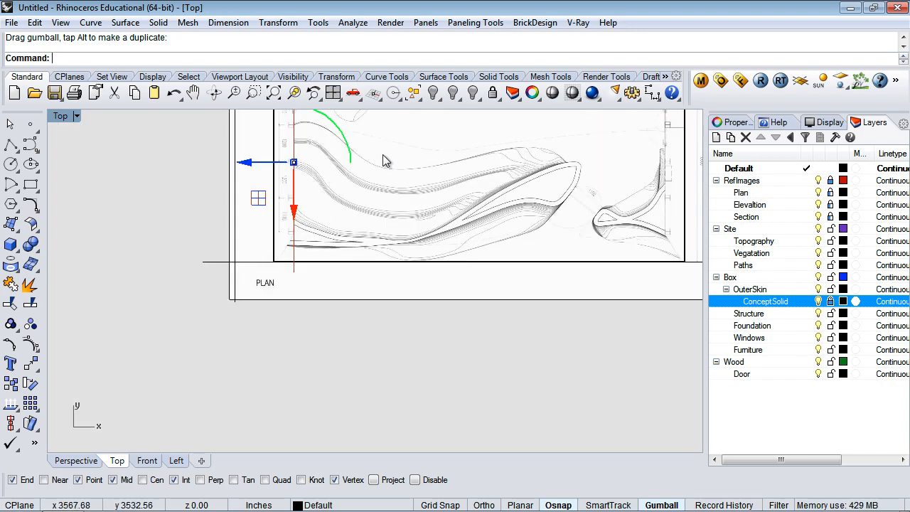
# Step: Extrude the profile with ExtrudeCrv as a solid, about 12200 units along the plan to the opposite end wall's inner face
pyautogui.write('Extru')
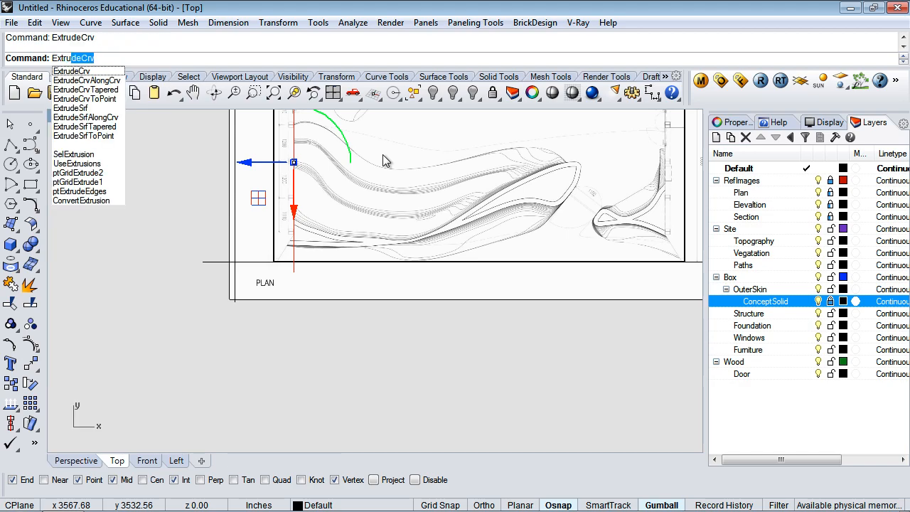
pyautogui.press('Return')
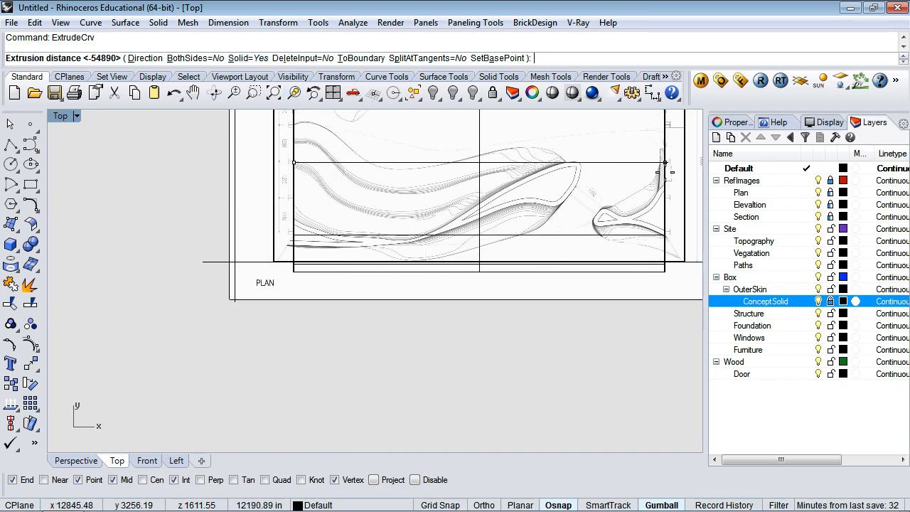
pyautogui.scroll(10, 668, 171)
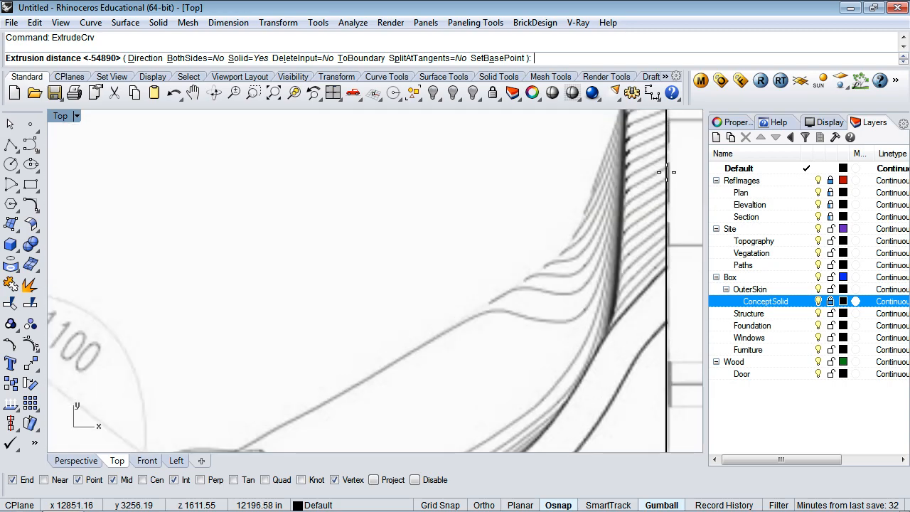
pyautogui.click(666, 172)
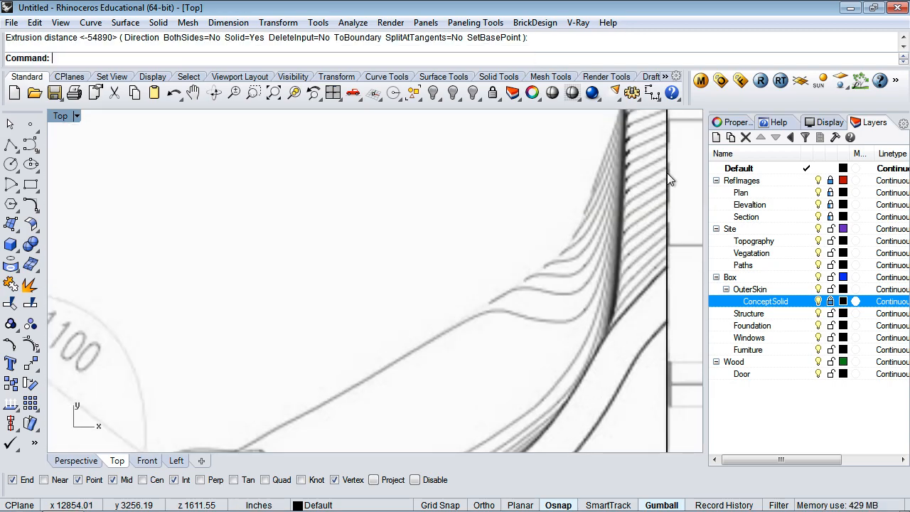
pyautogui.scroll(-10, 544, 223)
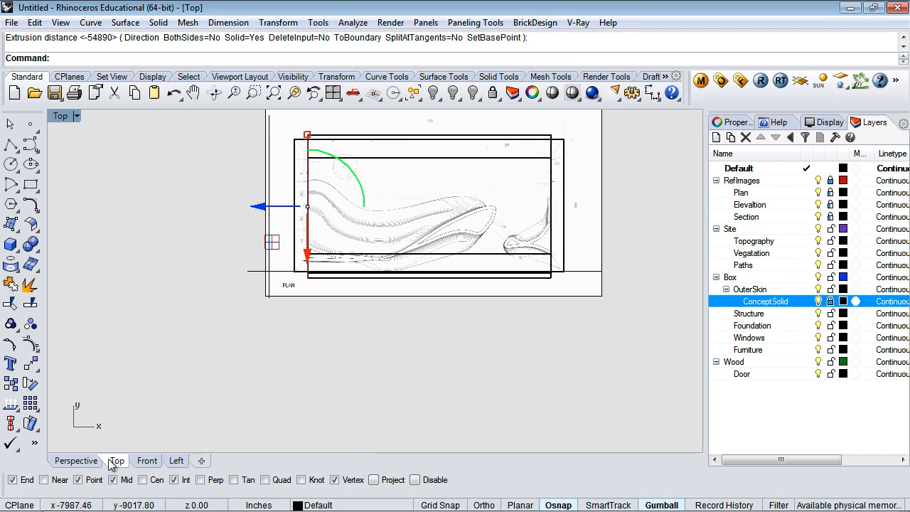
# Step: Inspect the extruded solid in the Perspective view, unlock the ConceptSolid layer, and clear the selection
pyautogui.click(86, 462)
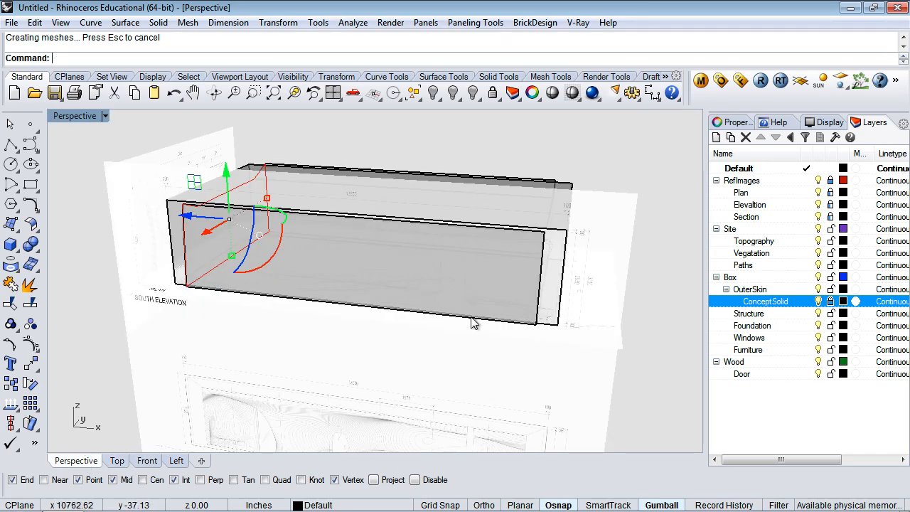
pyautogui.moveTo(666, 319); pyautogui.dragTo(649, 290, button='right')
pyautogui.click(830, 303)
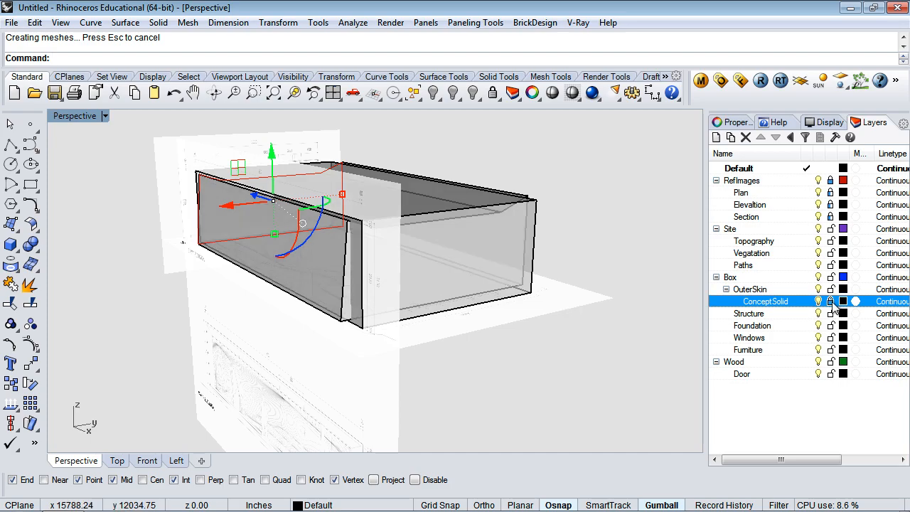
pyautogui.click(612, 241)
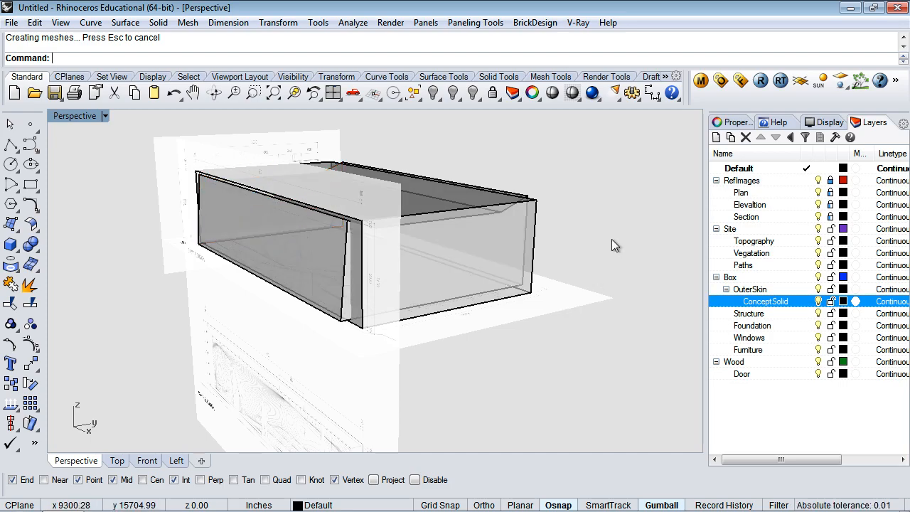
# Step: Subtract the extruded interior solid from the concept box with BooleanDifference, deleting the input objects
pyautogui.write('BooleanDifference')
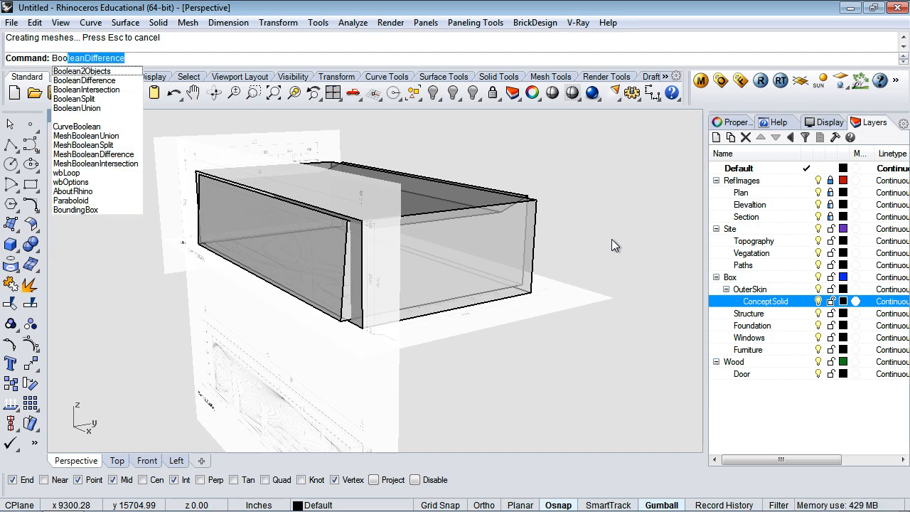
pyautogui.press('Return')
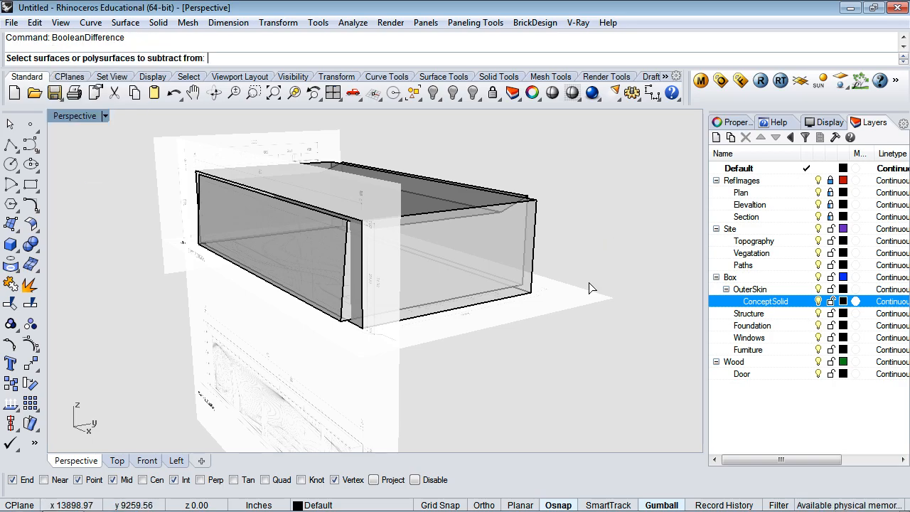
pyautogui.click(536, 250)
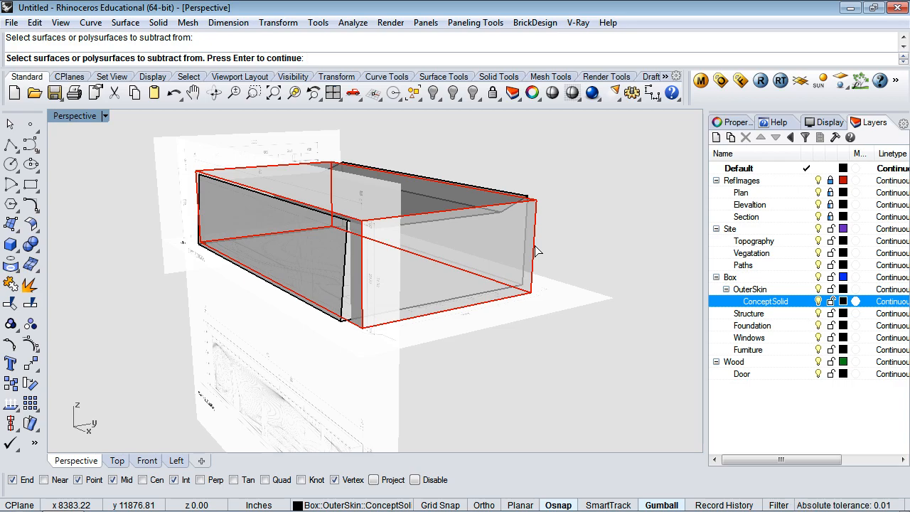
pyautogui.press('Return')
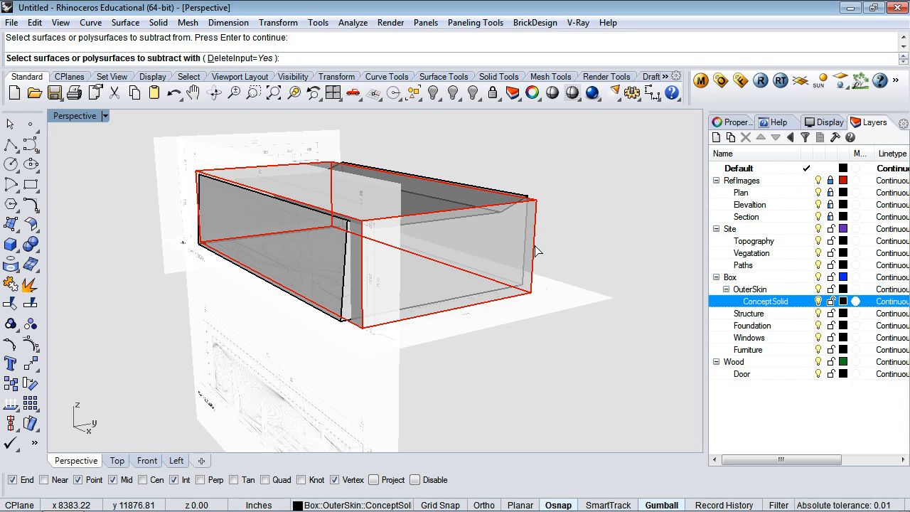
pyautogui.click(343, 314)
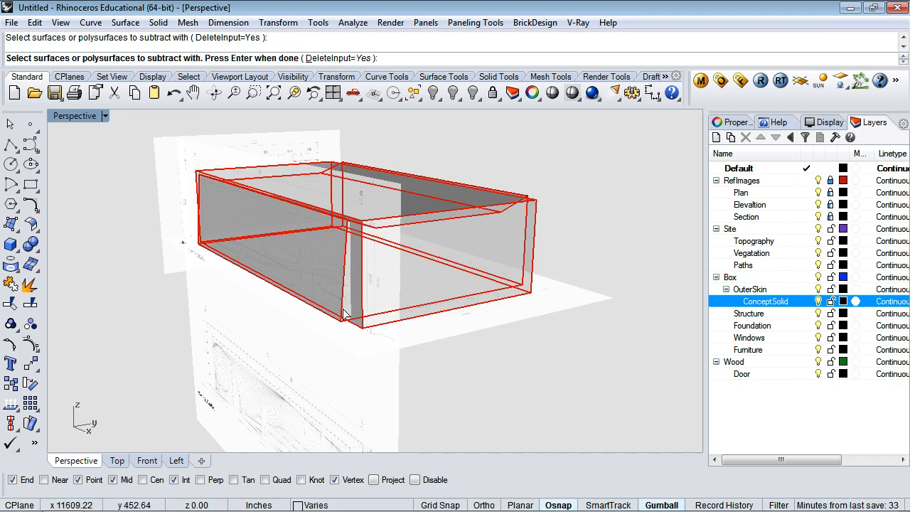
pyautogui.press('Return')
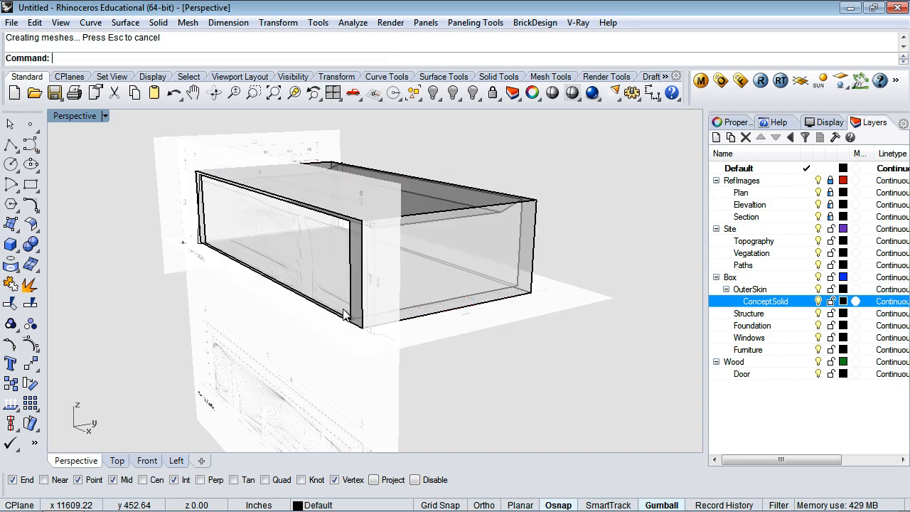
# Step: Delete the leftover section profile curve inside the end wall of the hollowed box
pyautogui.moveTo(513, 353); pyautogui.dragTo(321, 339, button='right')
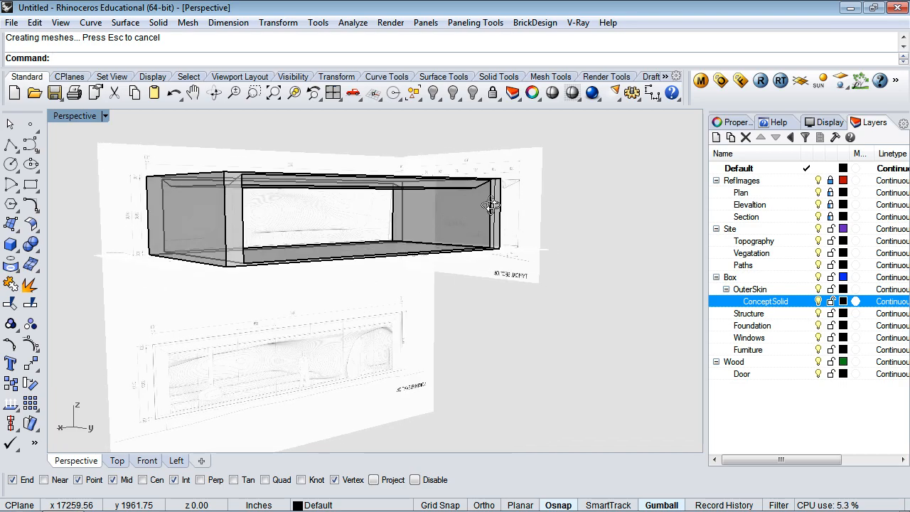
pyautogui.scroll(5, 573, 184)
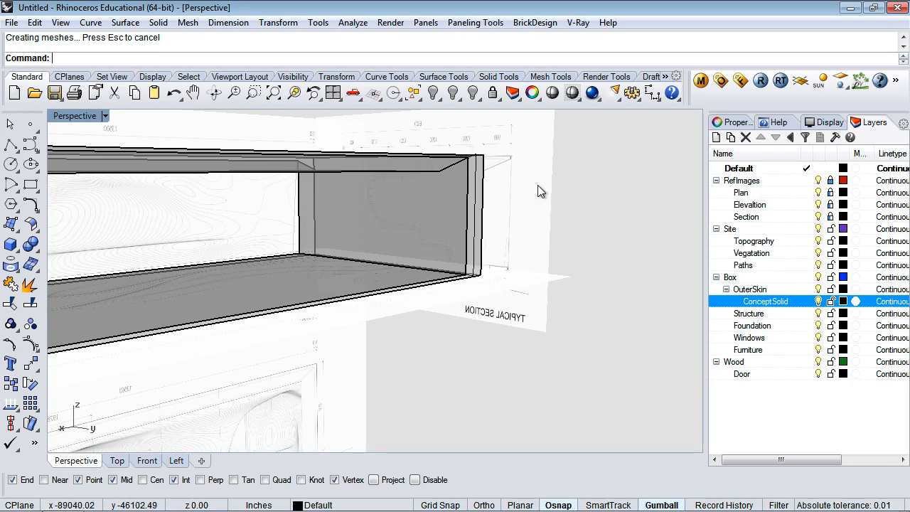
pyautogui.click(478, 208)
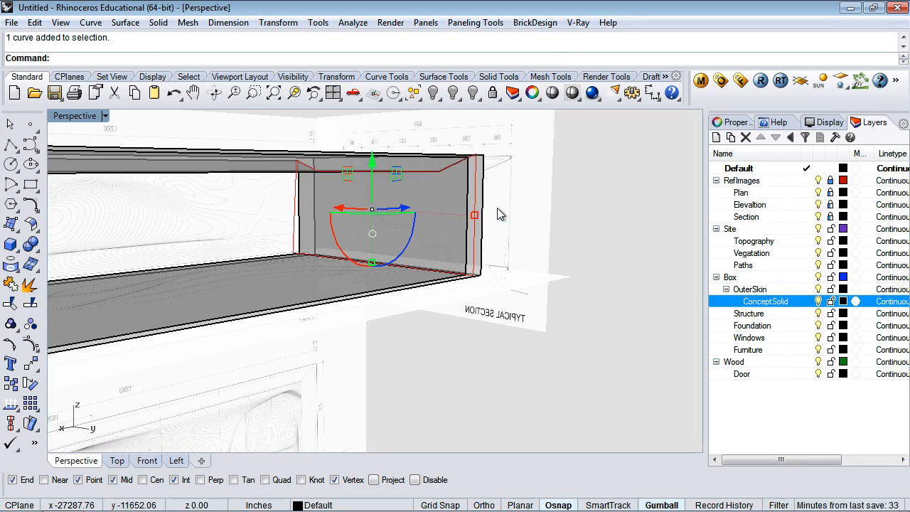
pyautogui.press('Delete')
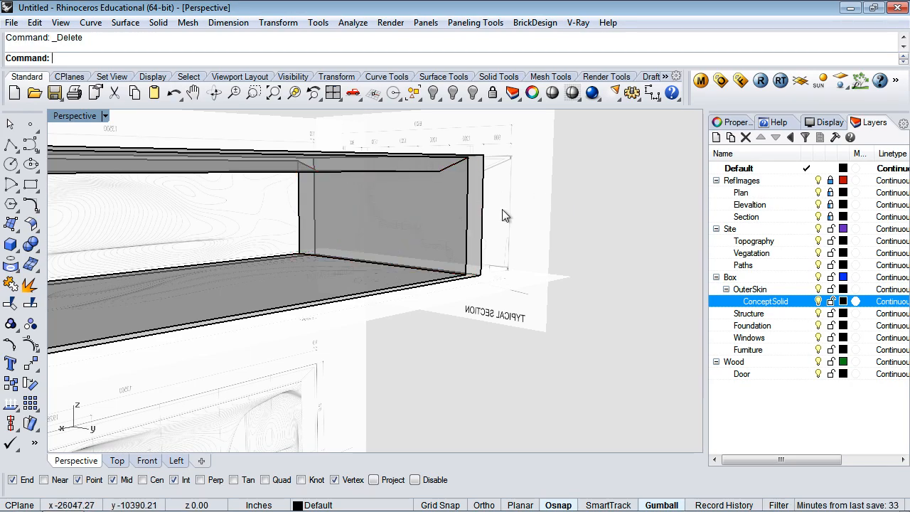
# Step: Compare the hollowed box with the plan drawing in the Top view, focusing on the end walls and corners, and return to Perspective
pyautogui.click(118, 460)
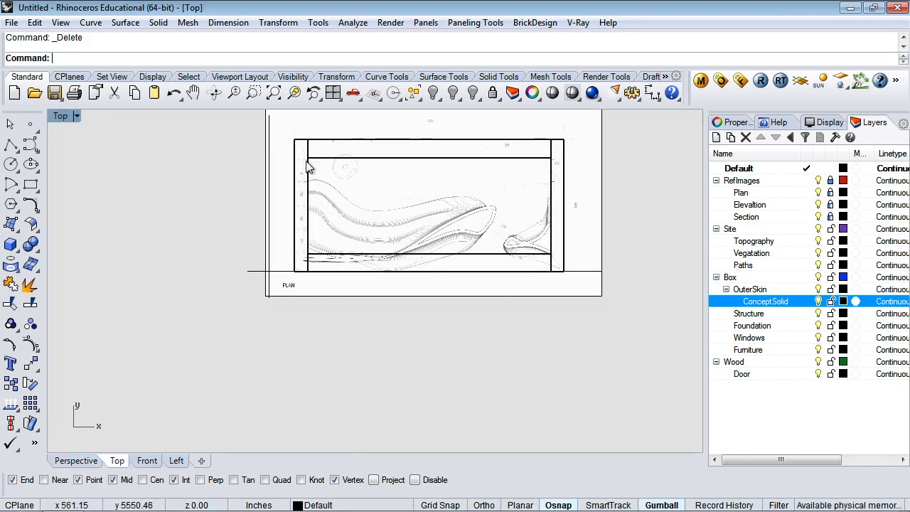
pyautogui.scroll(5, 307, 174)
pyautogui.scroll(-8, 314, 153)
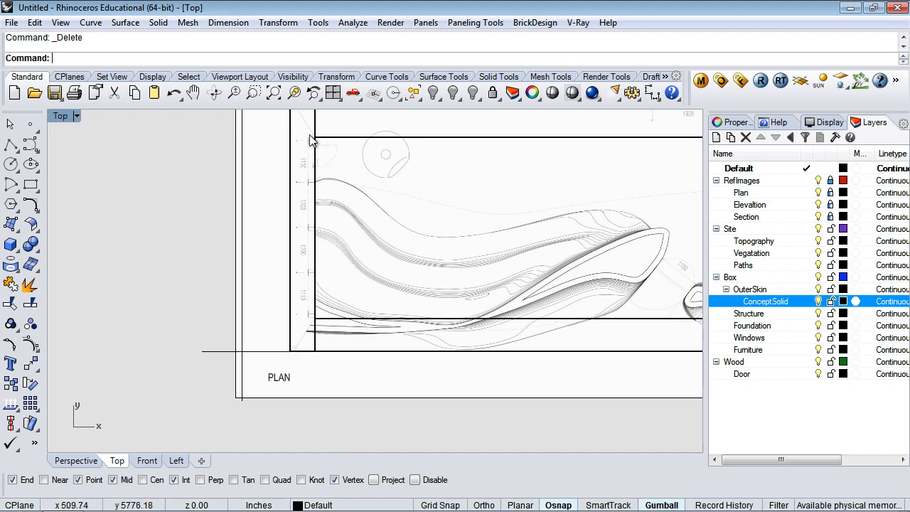
pyautogui.moveTo(309, 132)
pyautogui.mouseDown(button='right')
pyautogui.moveTo(309, 212)
pyautogui.moveTo(309, 140)
pyautogui.mouseUp(button='right')
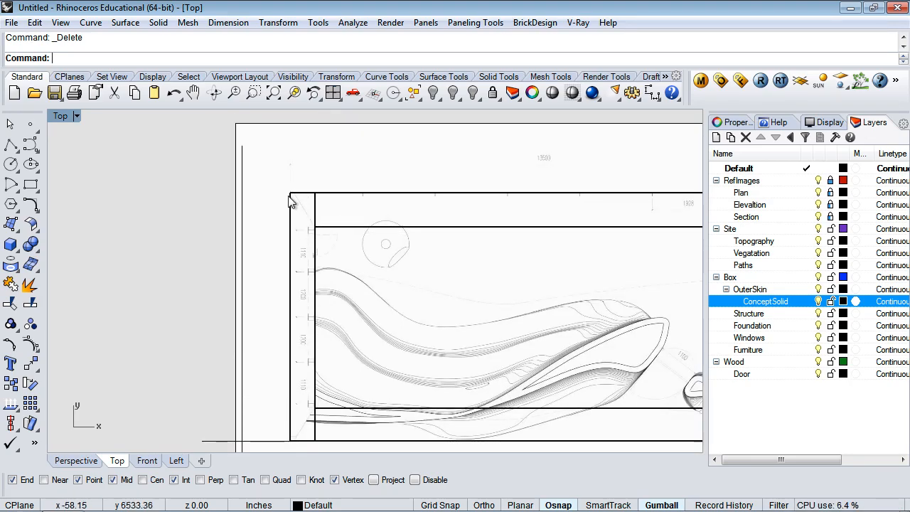
pyautogui.scroll(-5, 264, 246)
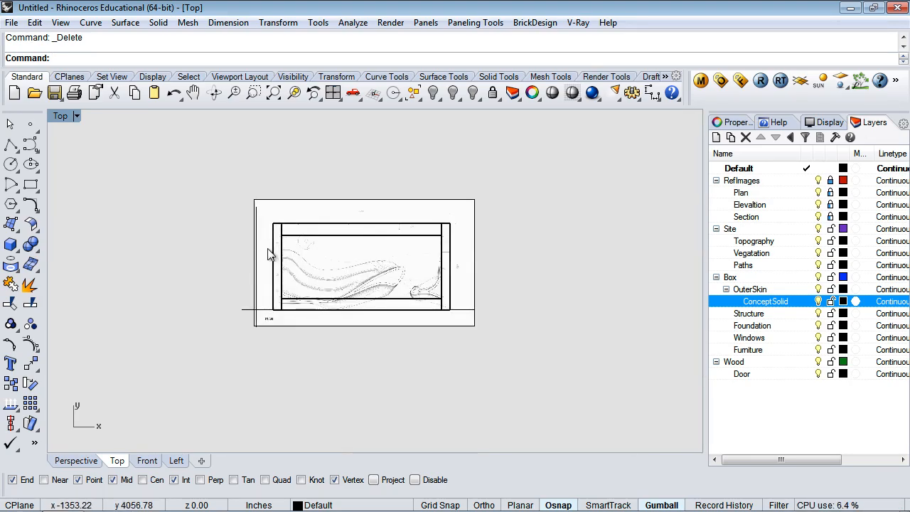
pyautogui.scroll(4, 230, 259)
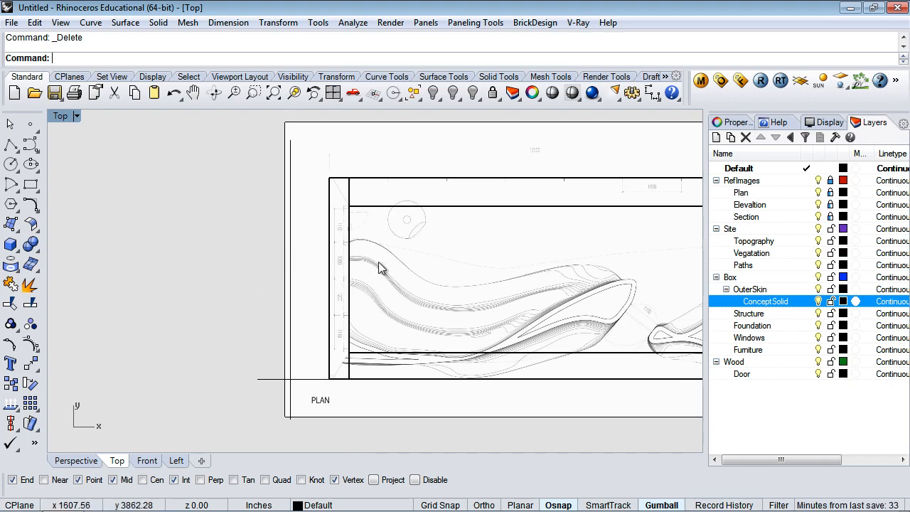
pyautogui.moveTo(250, 268)
pyautogui.mouseDown(button='right')
pyautogui.moveTo(189, 264)
pyautogui.moveTo(159, 250)
pyautogui.mouseUp(button='right')
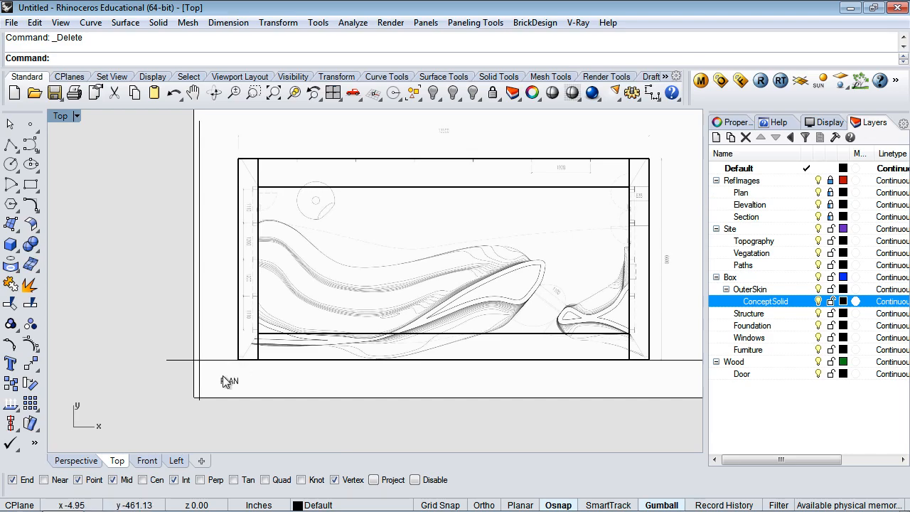
pyautogui.scroll(-3, 170, 326)
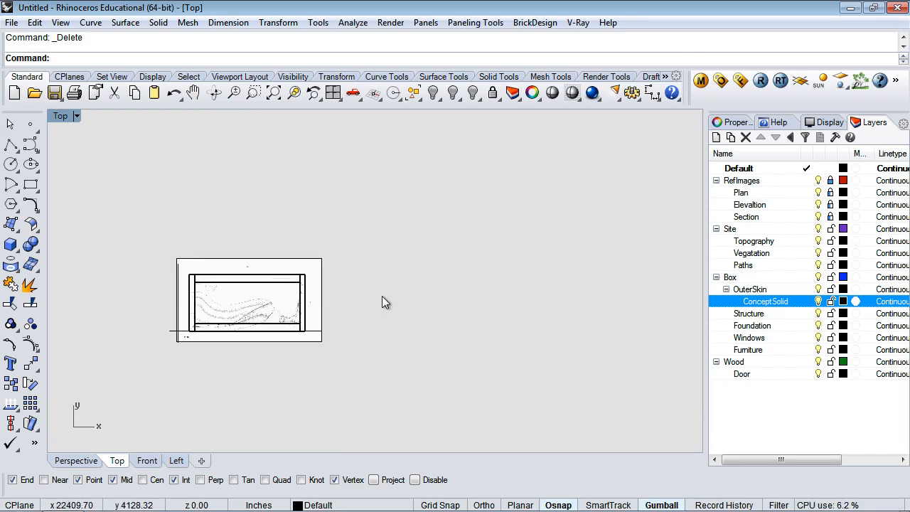
pyautogui.click(84, 460)
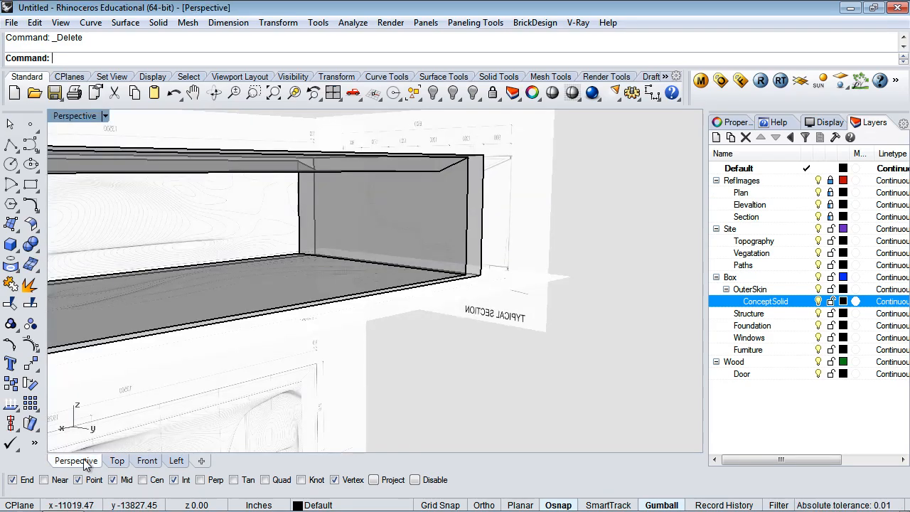
pyautogui.keyDown('shift'); pyautogui.moveTo(432, 347); pyautogui.dragTo(609, 357, button='right'); pyautogui.keyUp('shift')
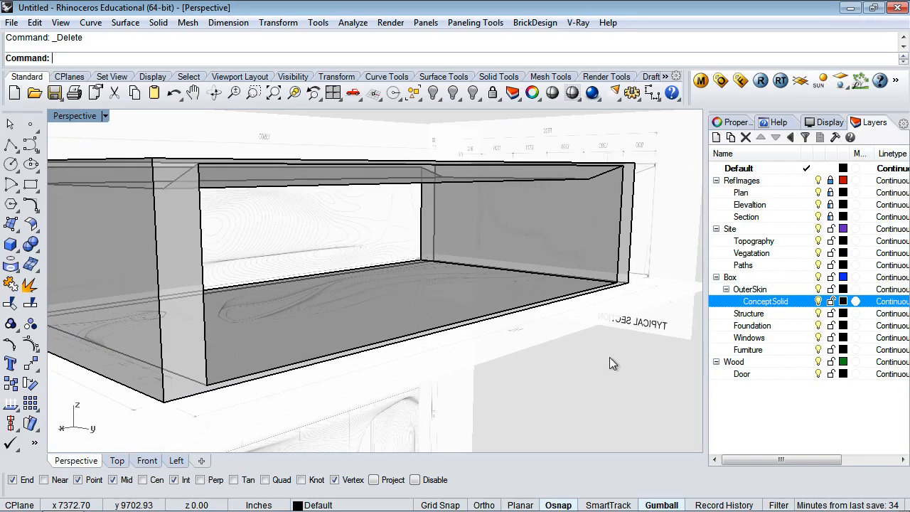